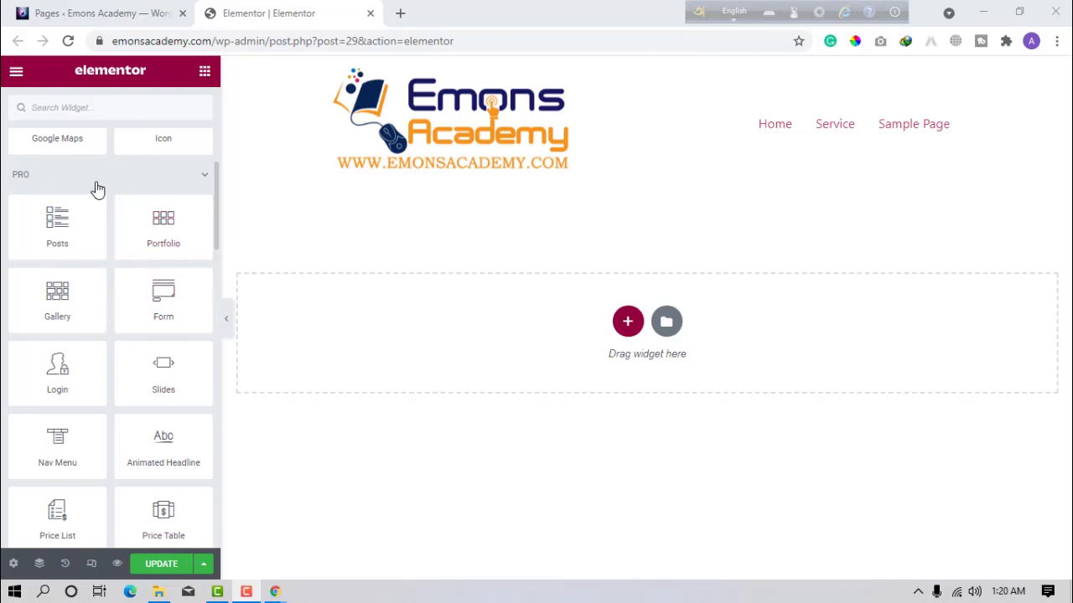
# Drag the PRO Form widget into the empty section, then preview the page and restore the panel.
pyautogui.click(92, 107)
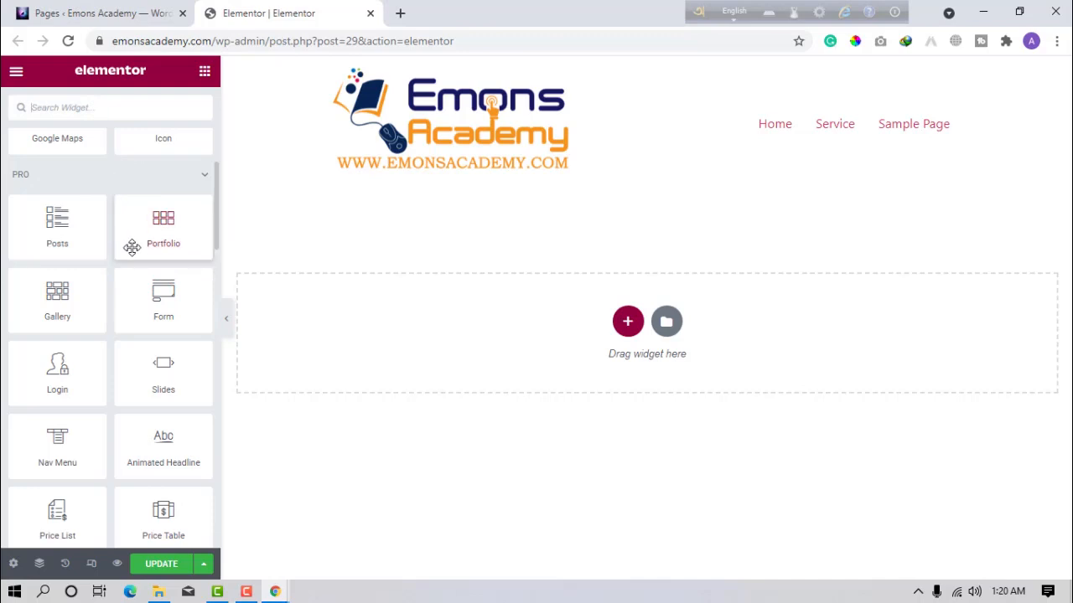
pyautogui.moveTo(152, 323); pyautogui.dragTo(486, 337)
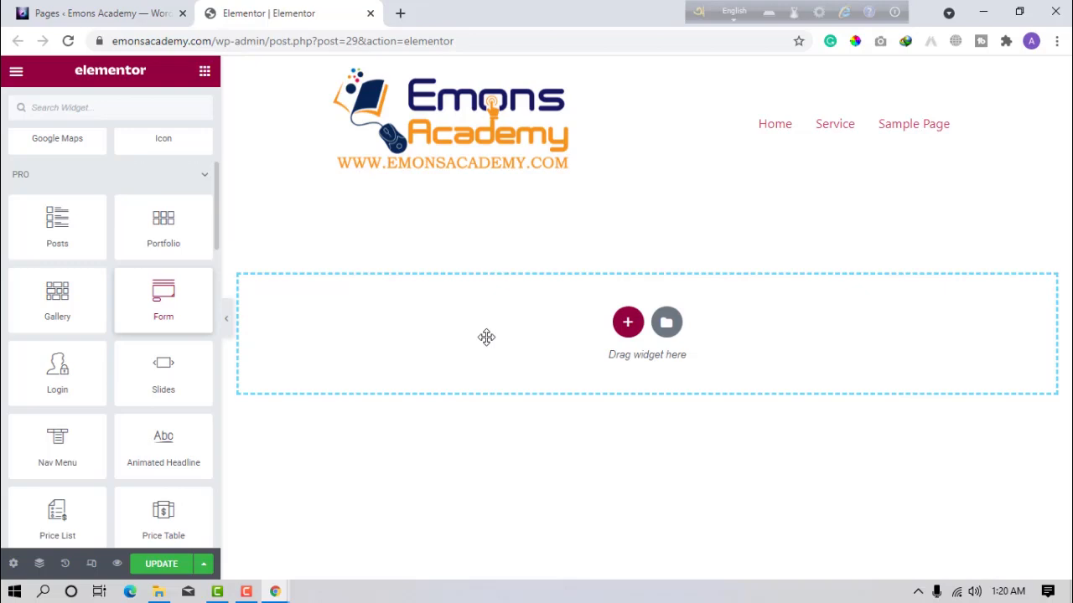
pyautogui.moveTo(486, 337); pyautogui.dragTo(486, 337)
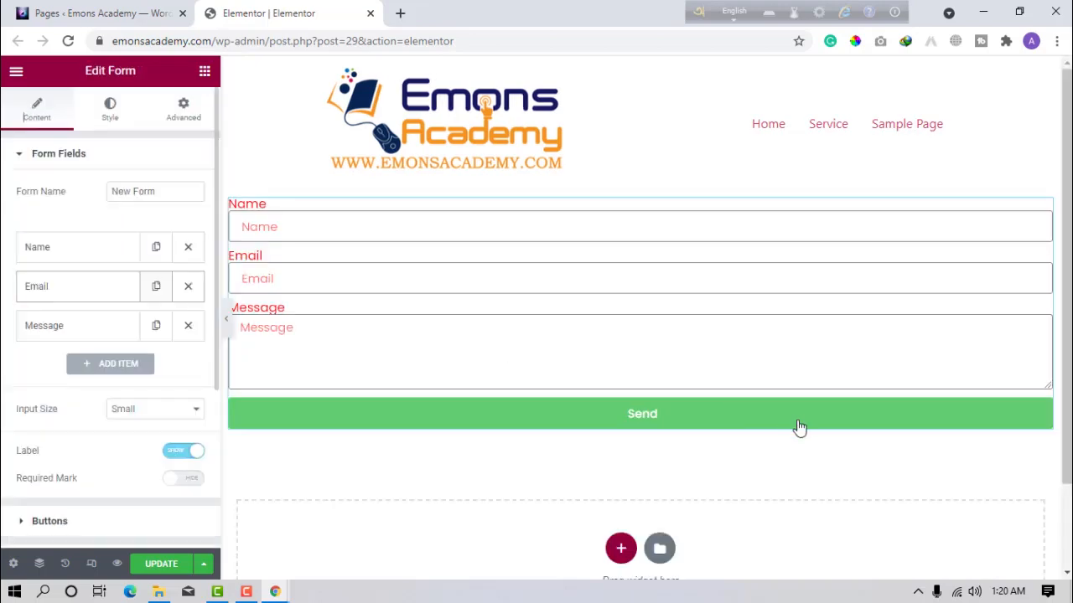
pyautogui.click(227, 323)
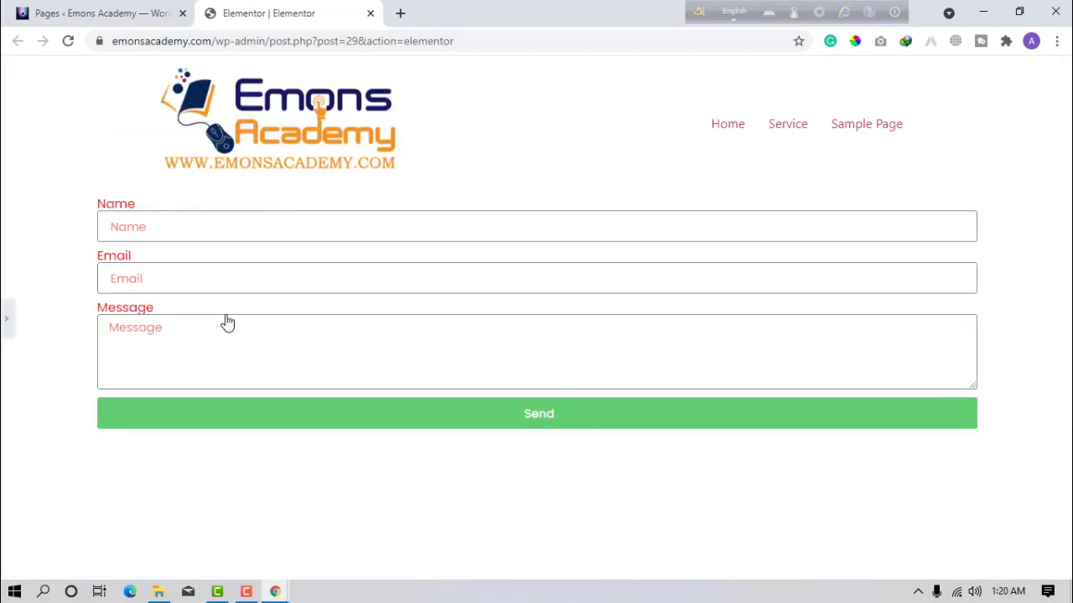
pyautogui.click(6, 320)
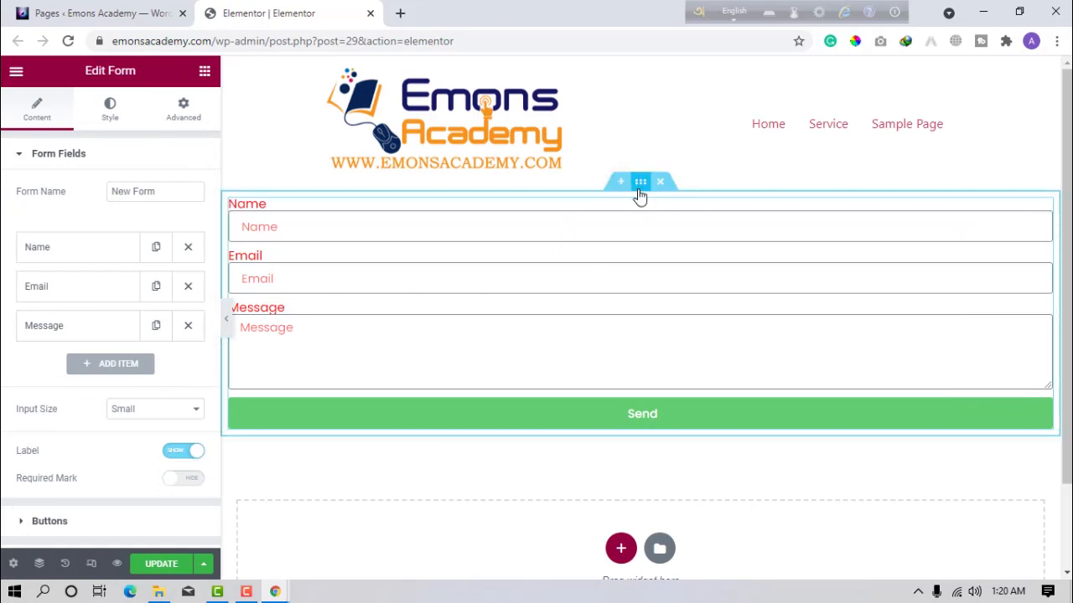
# Set the form section's content width to 600 and its HTML tag to div.
pyautogui.click(639, 188)
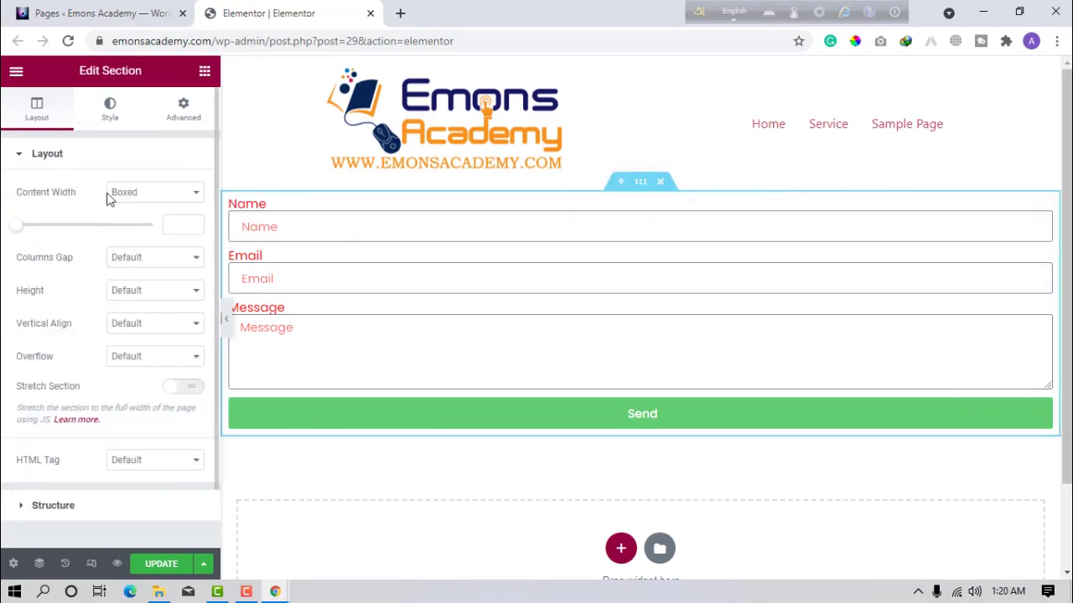
pyautogui.click(179, 229)
pyautogui.write('600')
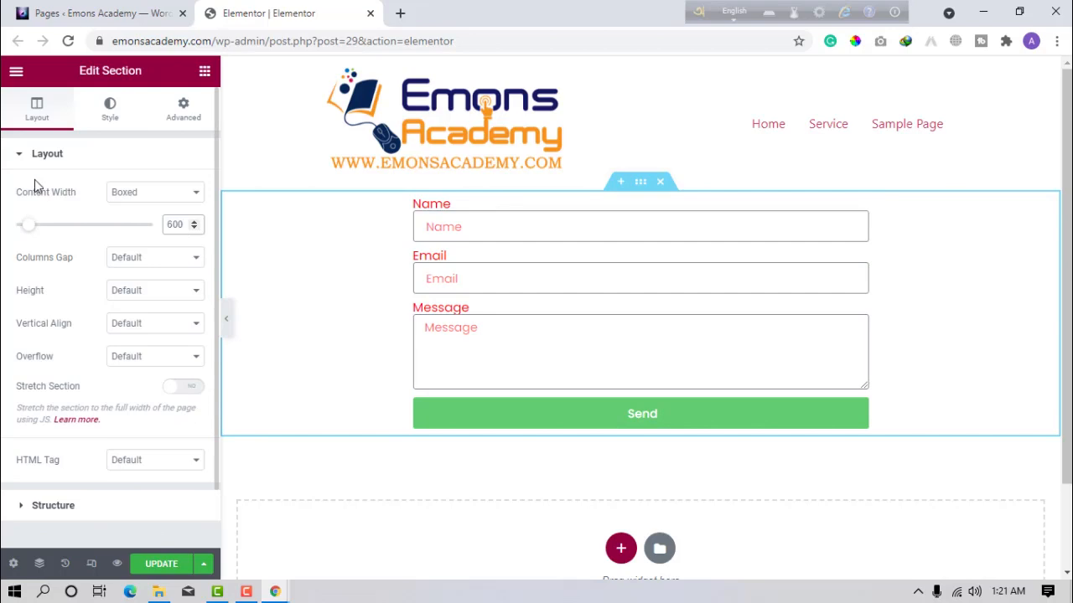
pyautogui.click(130, 460)
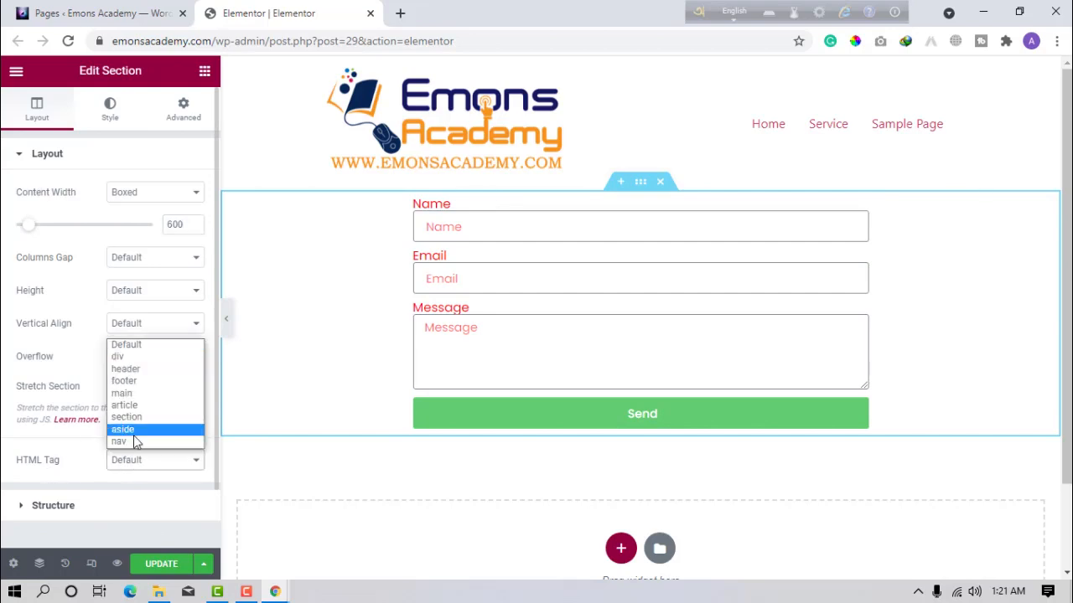
pyautogui.click(129, 360)
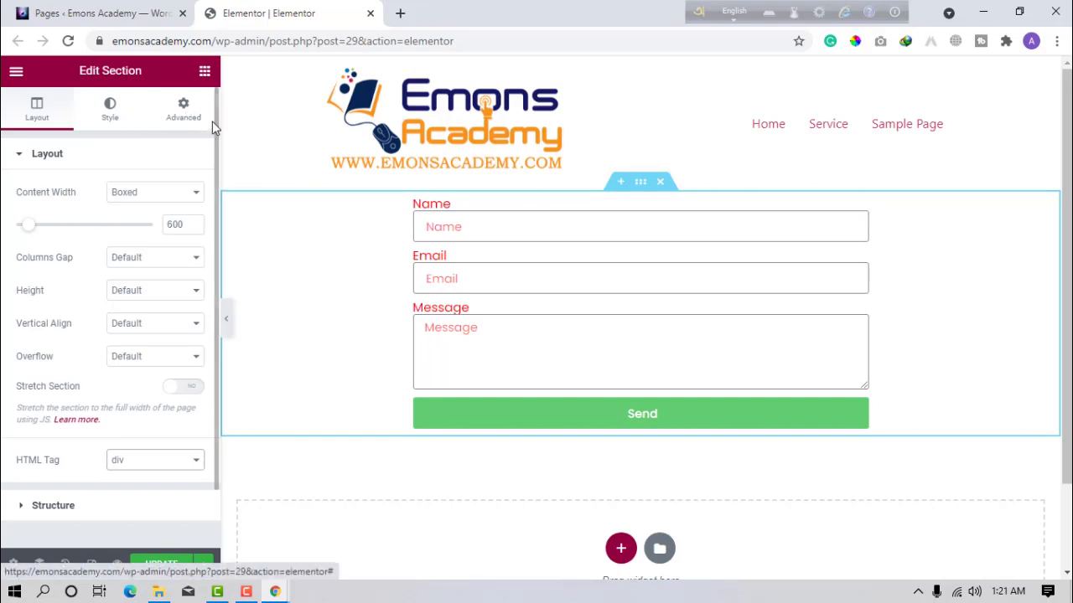
# Give the section a classic background using the Secondary global colour.
pyautogui.click(110, 128)
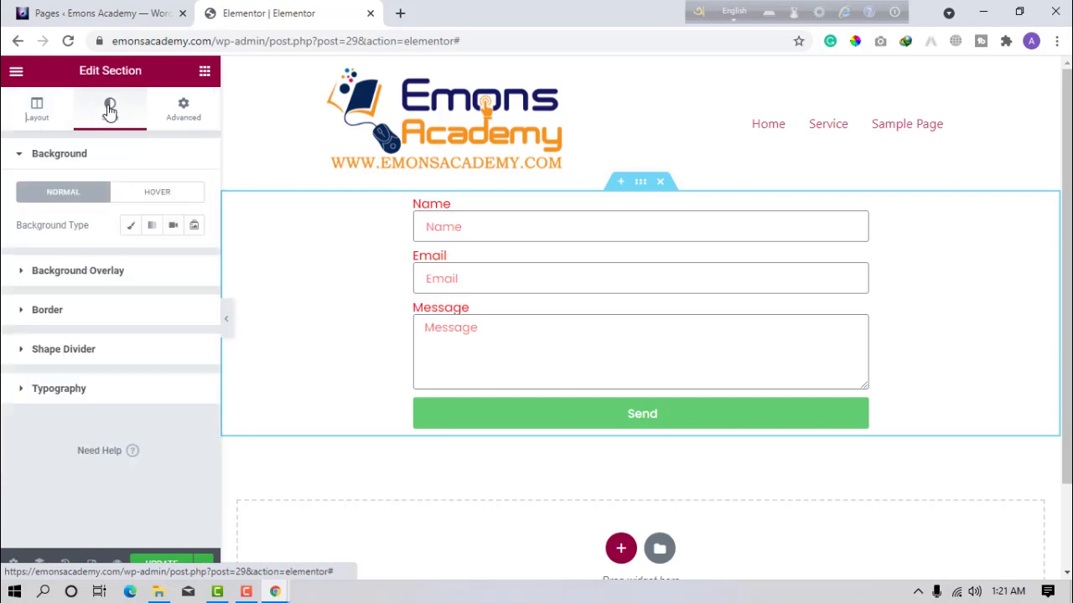
pyautogui.click(127, 228)
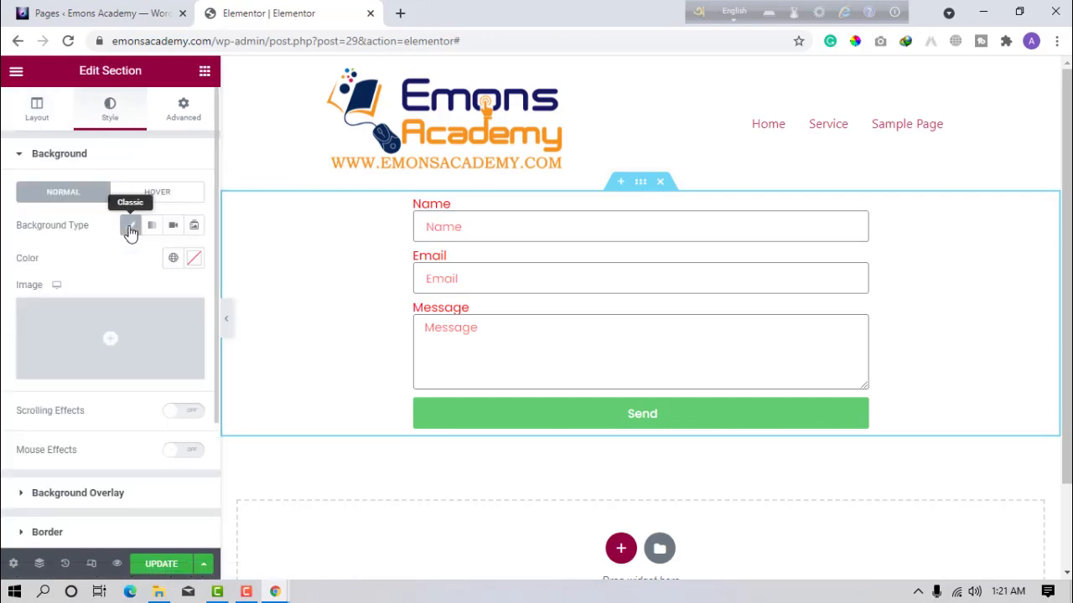
pyautogui.click(196, 259)
pyautogui.click(171, 258)
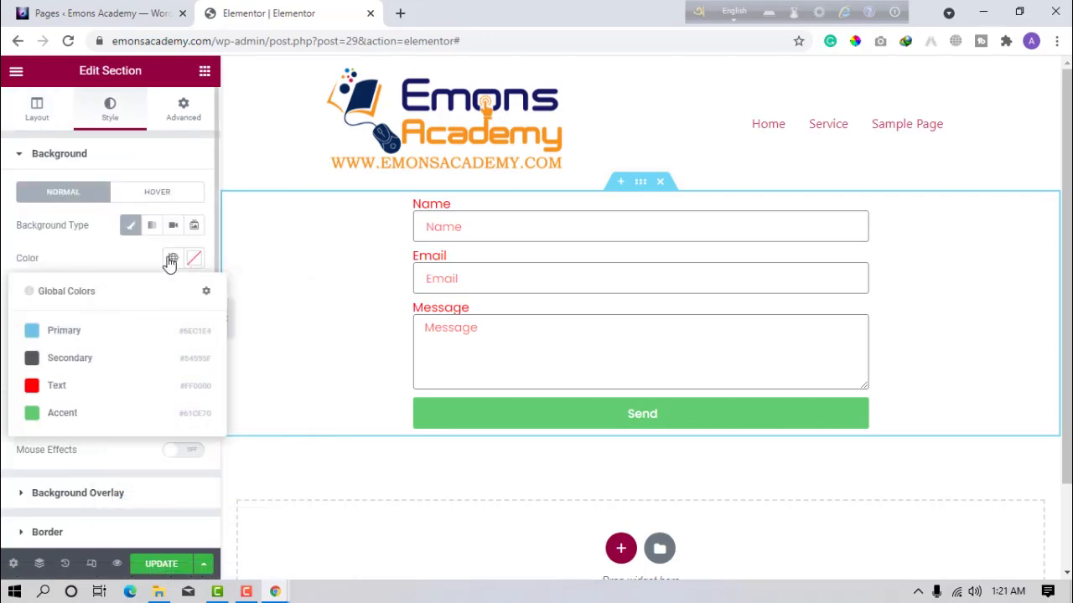
pyautogui.click(65, 361)
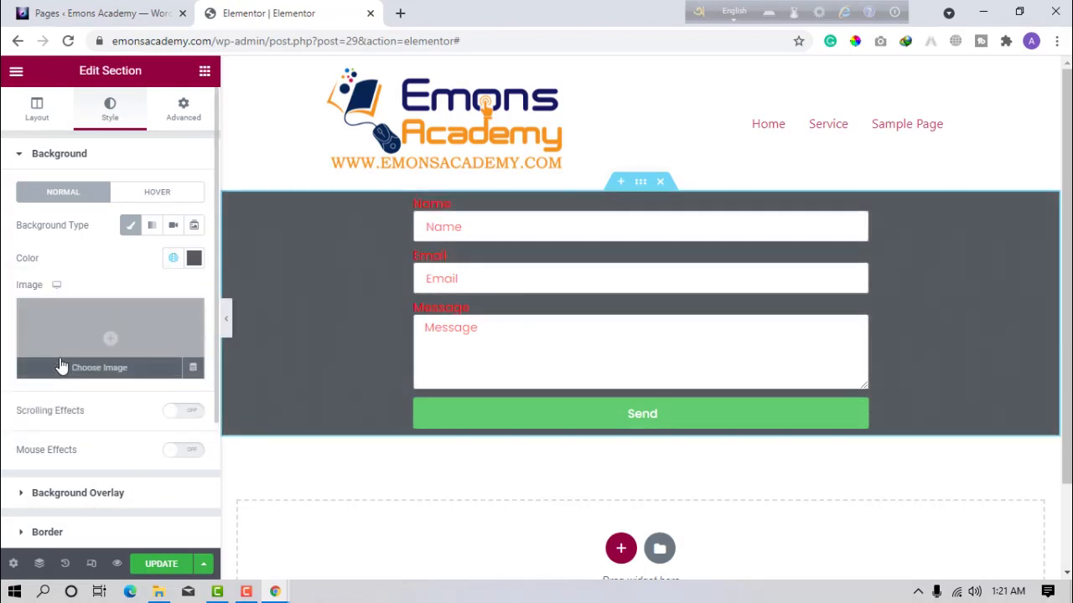
# Change the section background to hex f0f9f9 and preview the result.
pyautogui.click(195, 260)
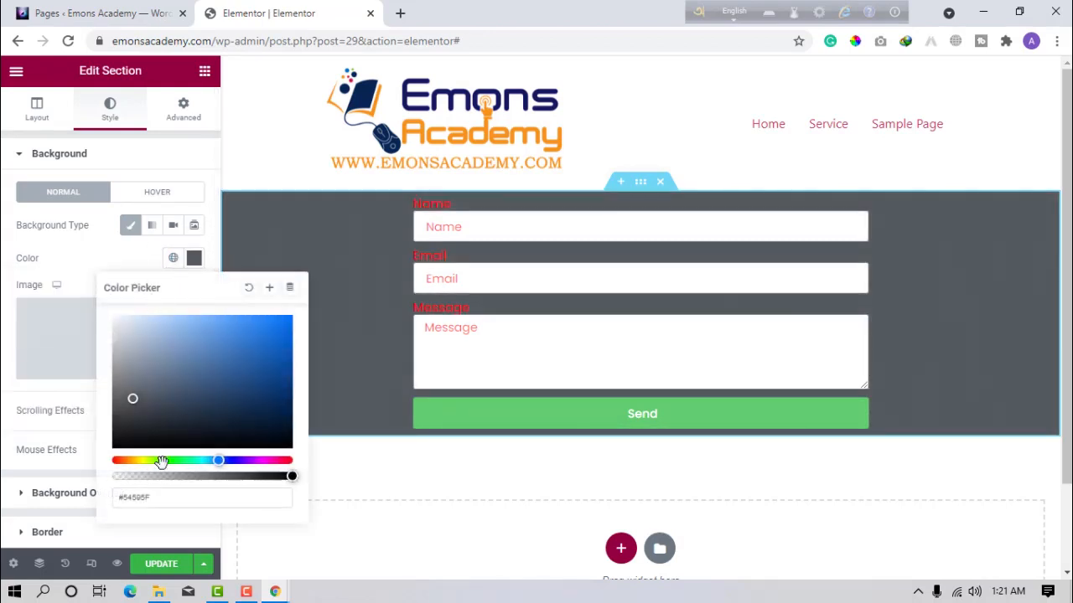
pyautogui.click(153, 498)
pyautogui.doubleClick(153, 499)
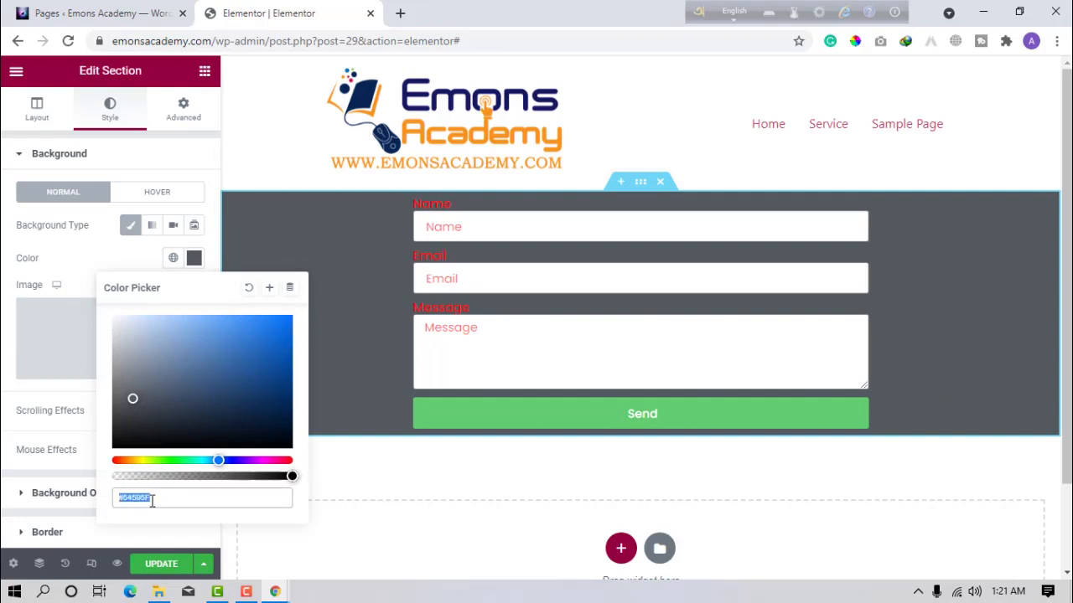
pyautogui.click(160, 498)
pyautogui.doubleClick(160, 498)
pyautogui.write('f0f9f')
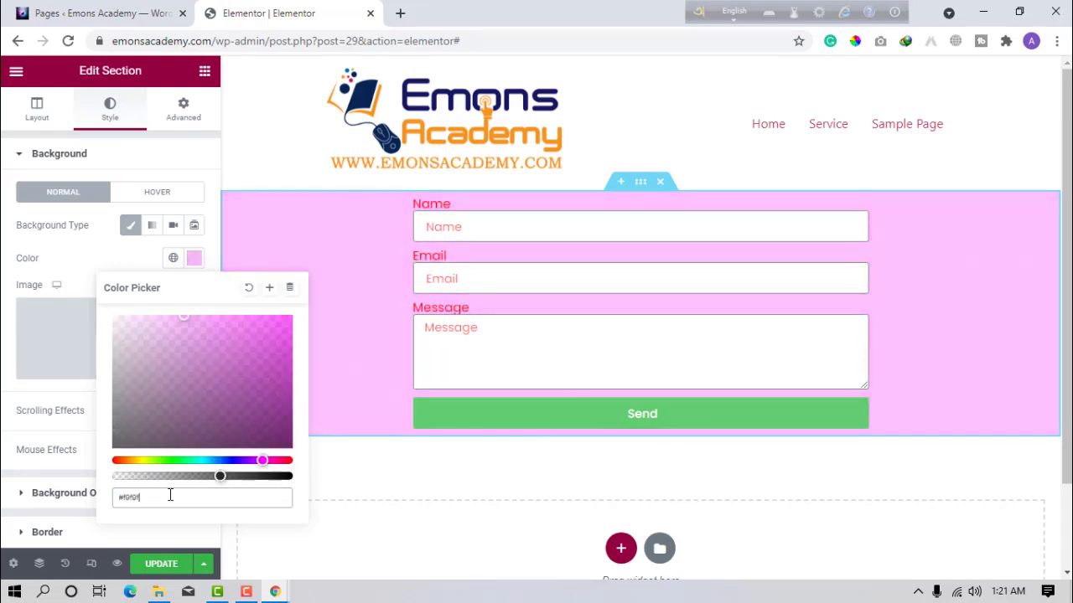
pyautogui.write('9')
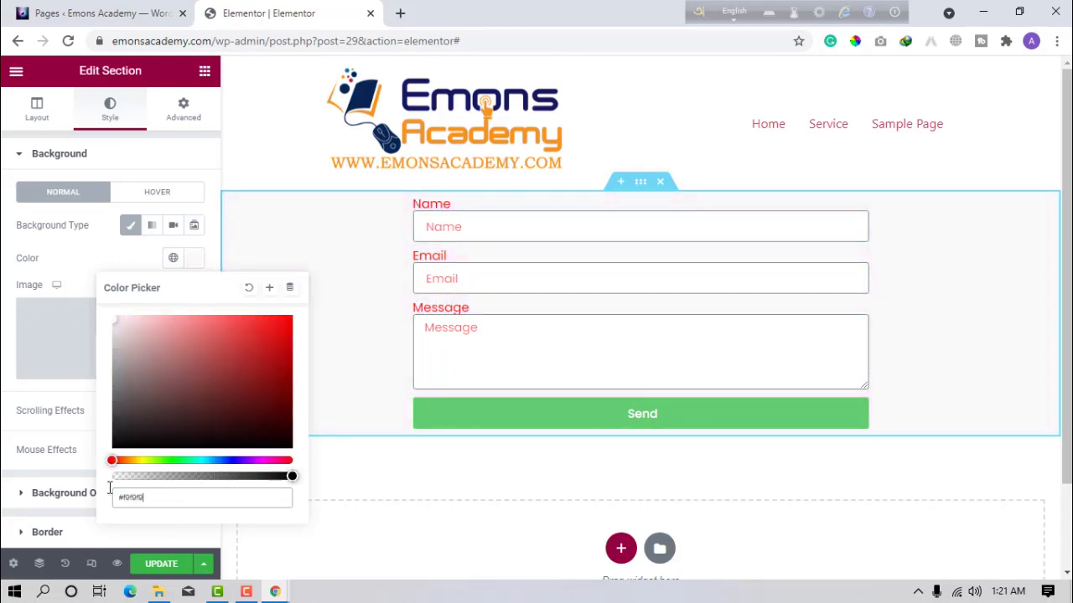
pyautogui.click(2, 453)
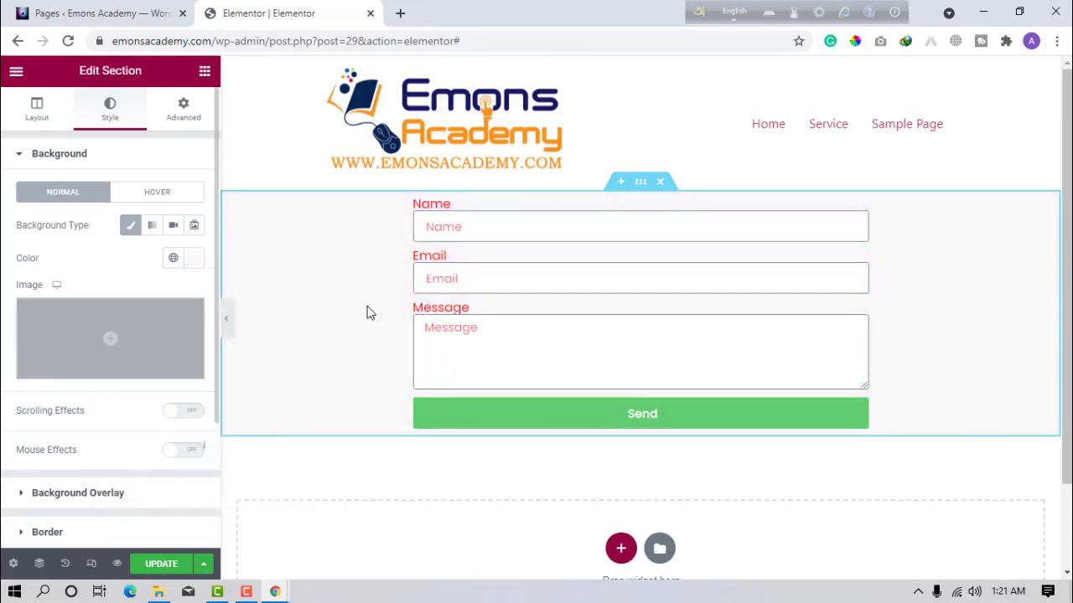
pyautogui.click(227, 326)
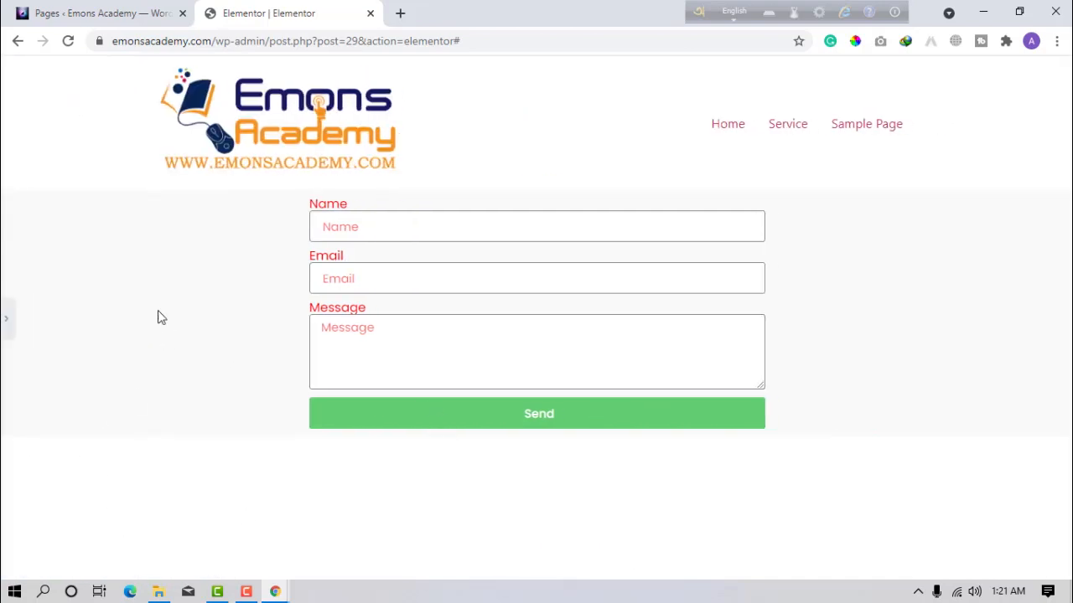
pyautogui.click(4, 315)
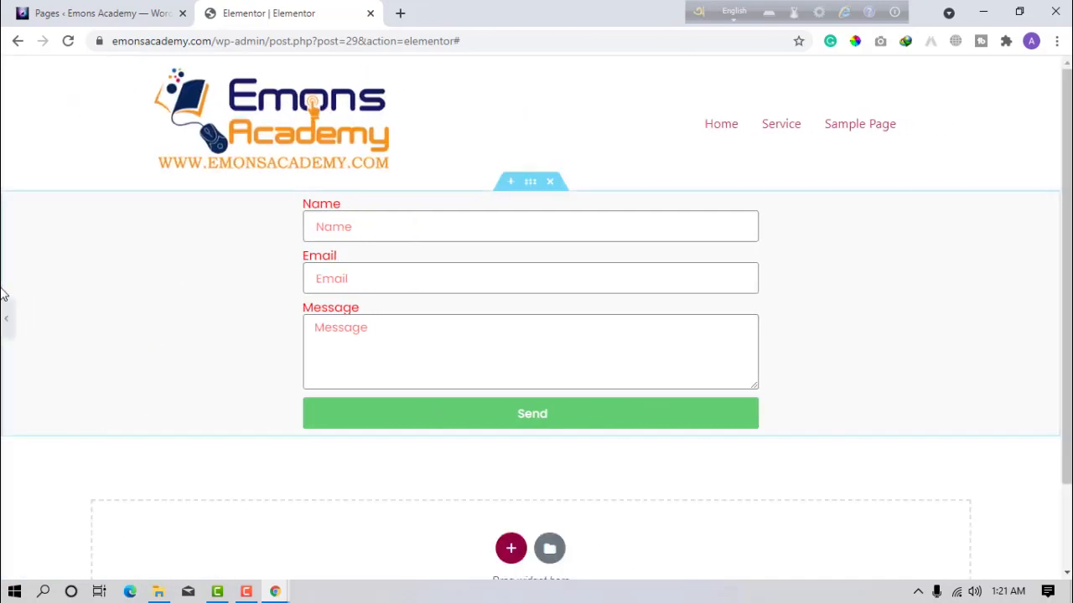
# Unlink the section padding and set top to 50 and bottom to 100.
pyautogui.click(188, 116)
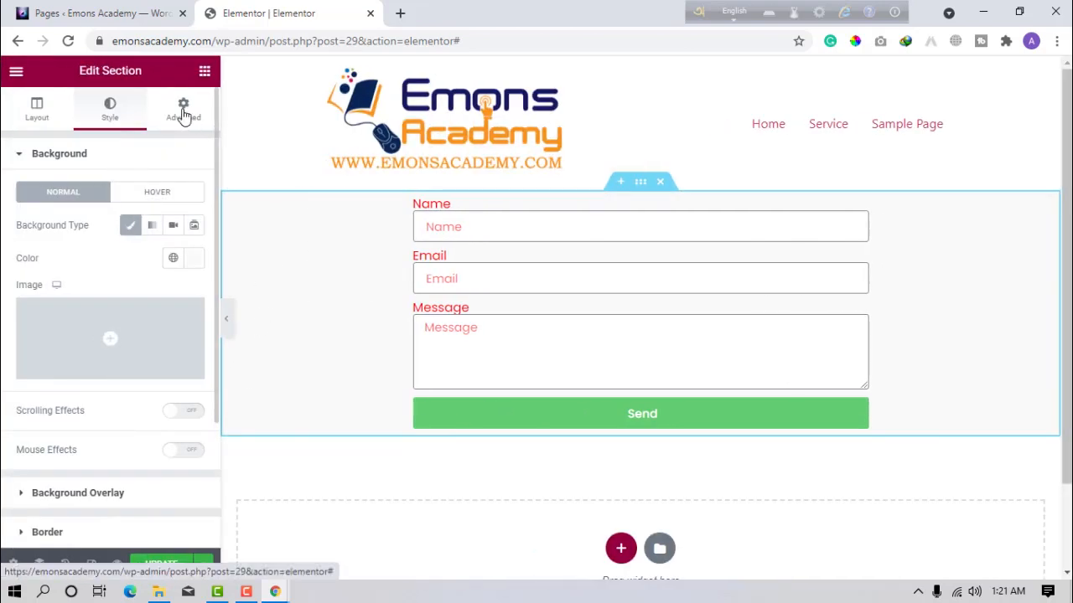
pyautogui.click(40, 273)
pyautogui.write('0')
pyautogui.click(185, 275)
pyautogui.click(42, 275)
pyautogui.write('-2')
pyautogui.moveTo(39, 277); pyautogui.dragTo(2, 285)
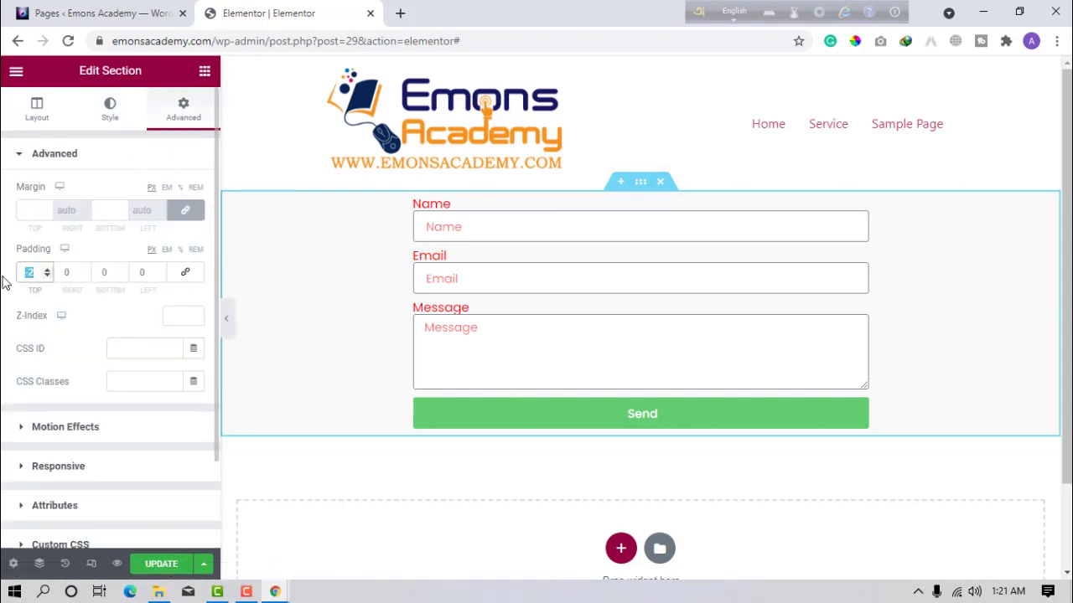
pyautogui.write('50')
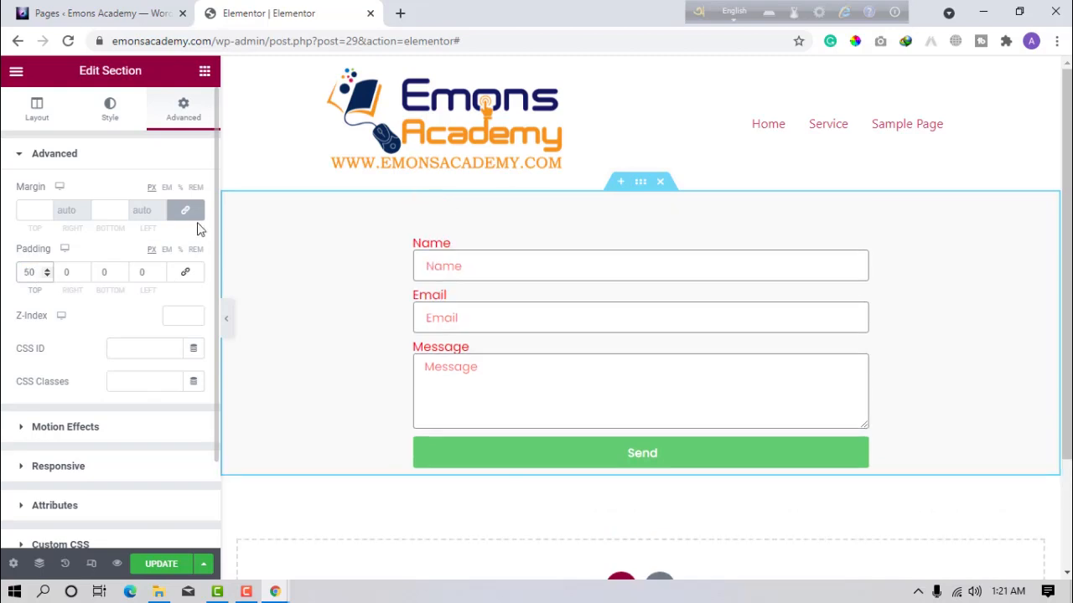
pyautogui.doubleClick(107, 272)
pyautogui.write('100')
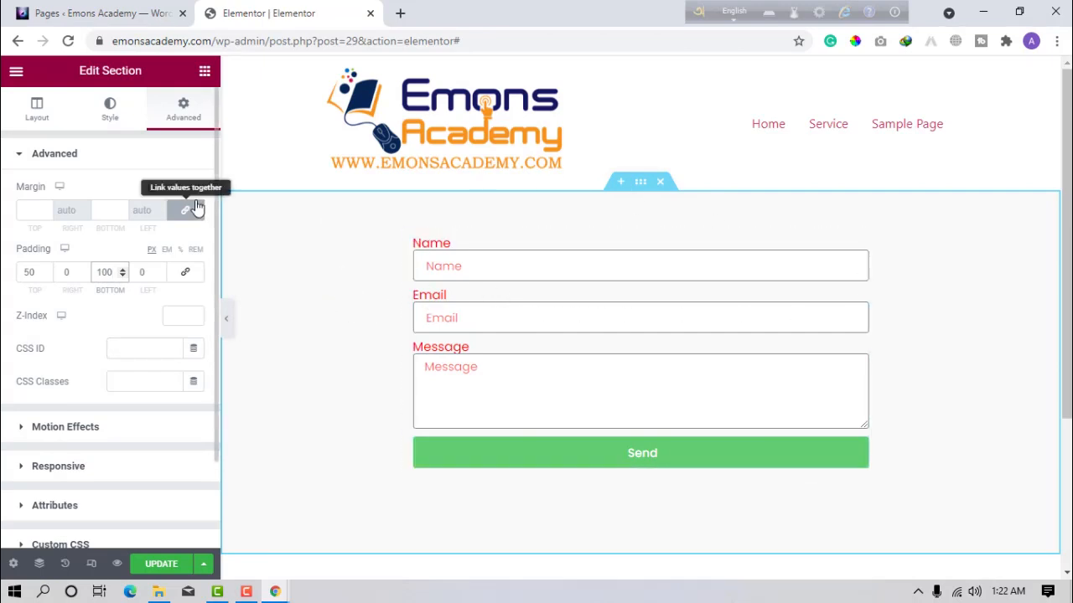
pyautogui.click(435, 264)
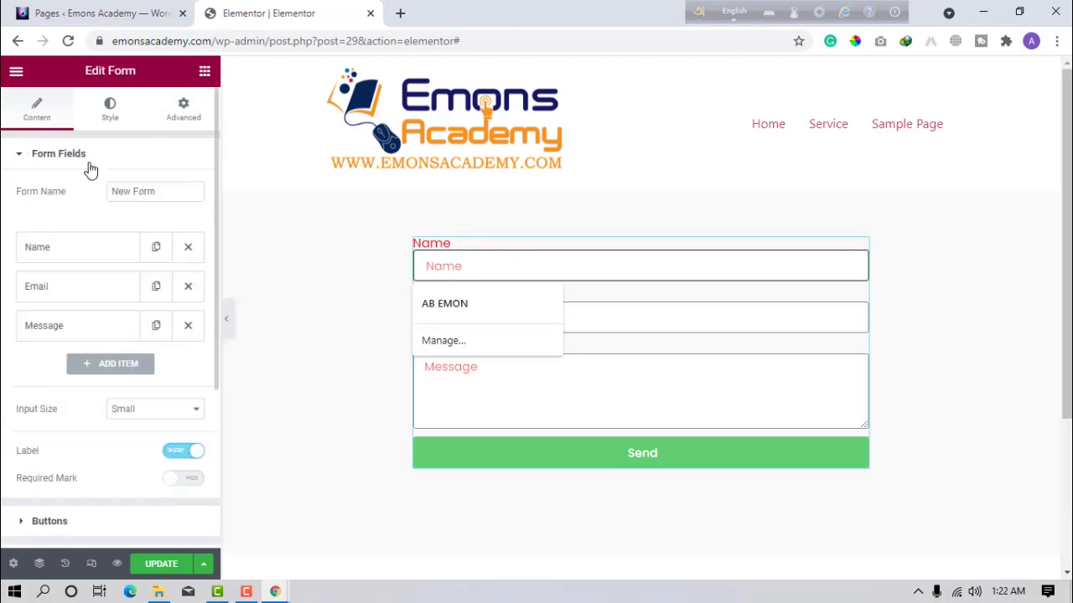
# Replace the default form name 'New Form' with a new name.
pyautogui.click(137, 192)
pyautogui.moveTo(164, 193); pyautogui.dragTo(47, 200)
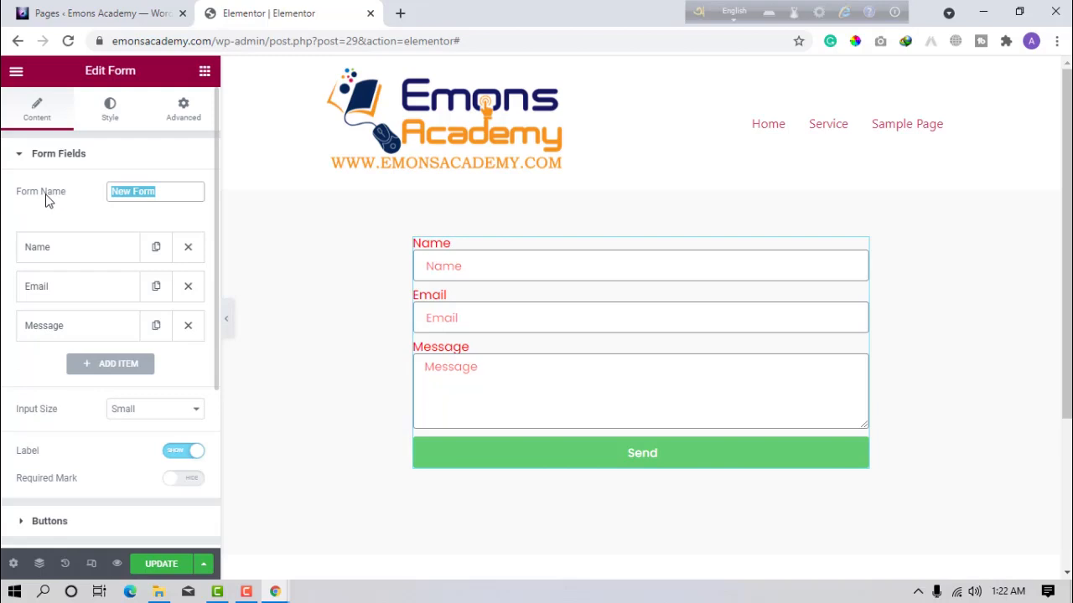
pyautogui.write('Our First')
pyautogui.click(52, 204)
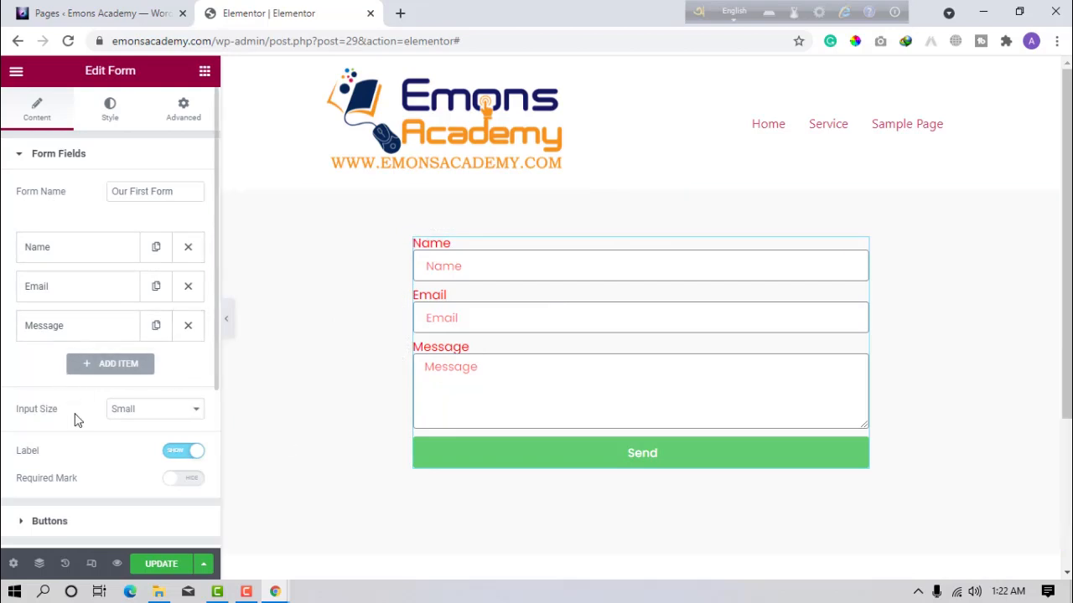
# Keep the Small input size and delete the Email and Message fields.
pyautogui.click(141, 414)
pyautogui.click(140, 414)
pyautogui.scroll(-2, 67, 461)
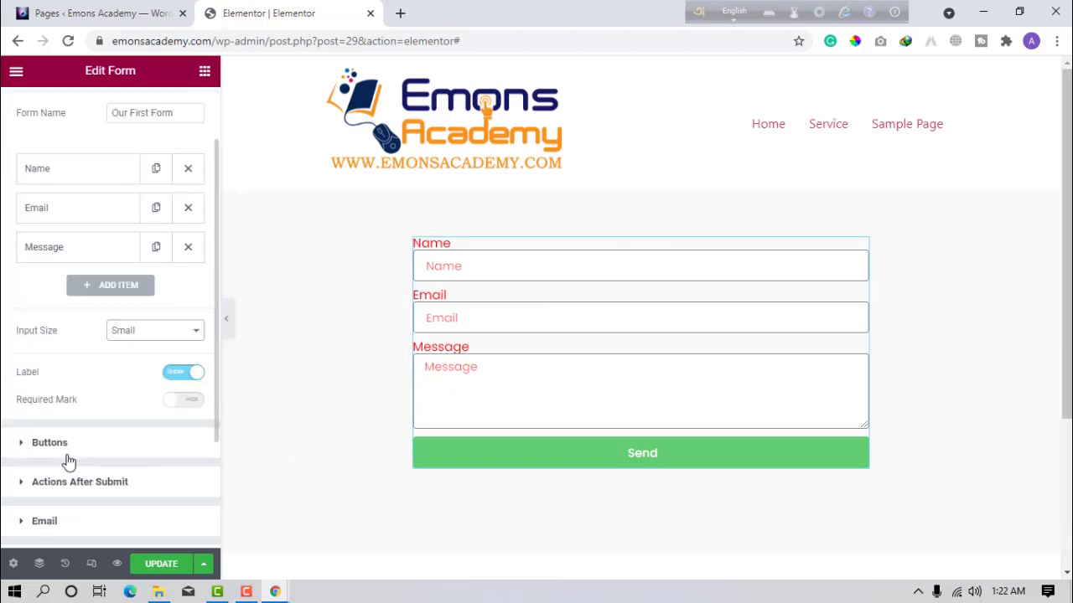
pyautogui.scroll(2, 67, 460)
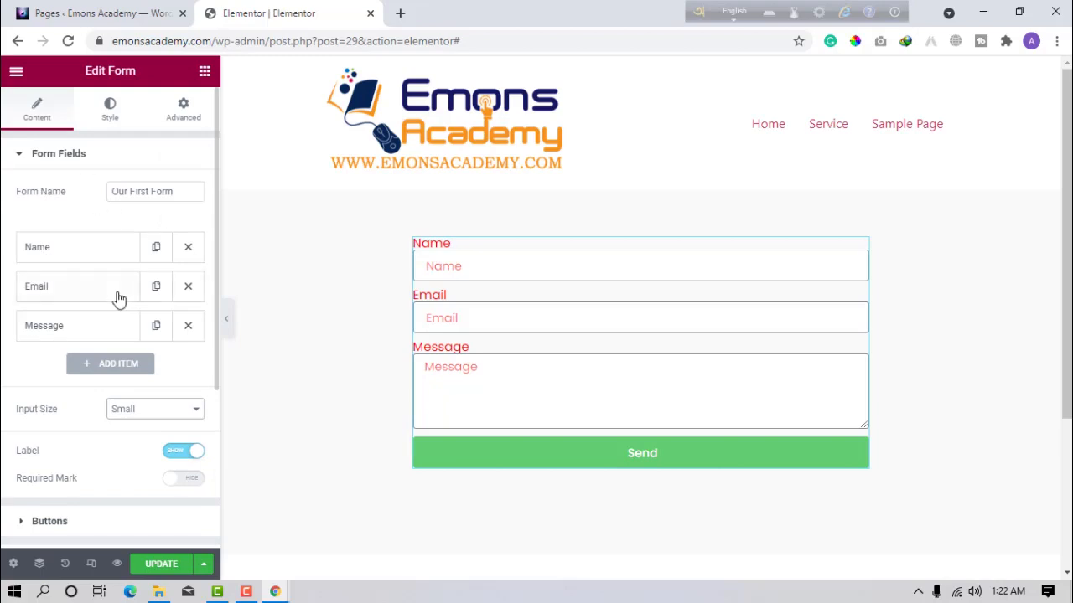
pyautogui.click(188, 287)
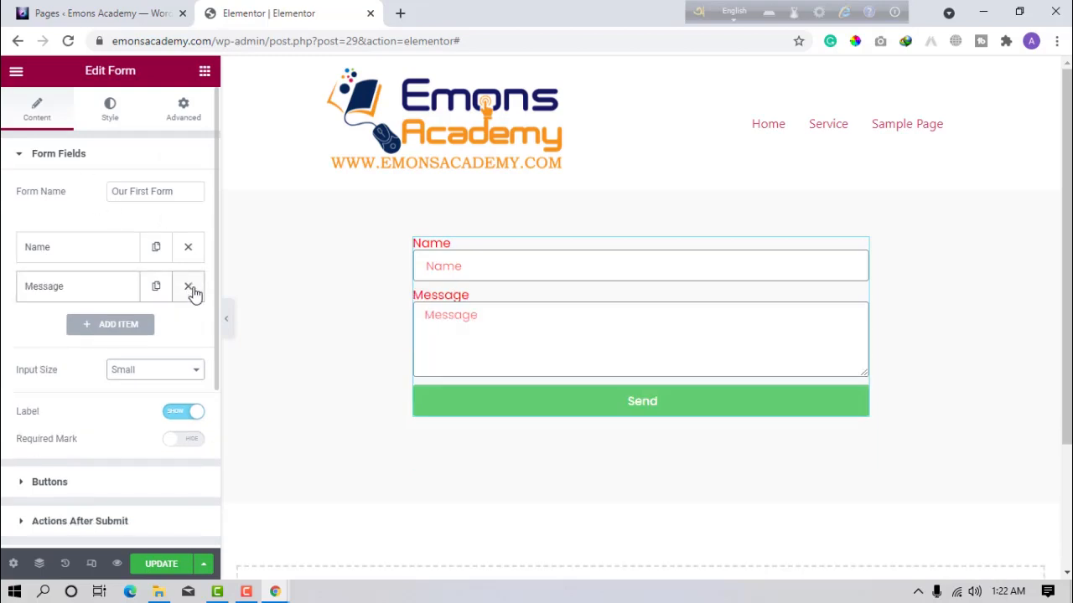
pyautogui.click(188, 287)
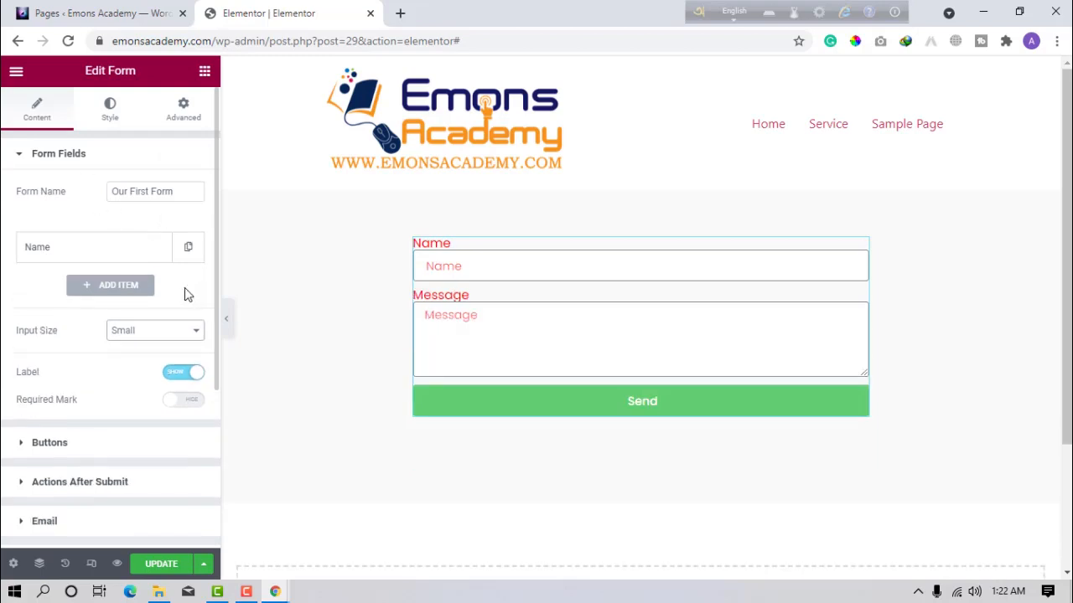
pyautogui.click(99, 260)
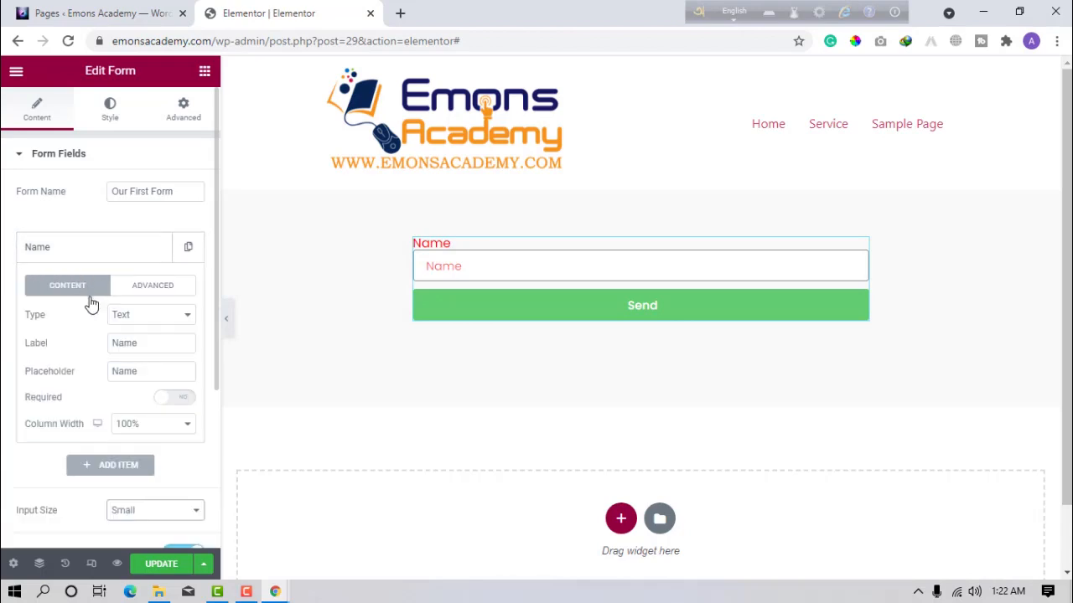
# Keep the Name field as Text, label it 'Your Name:', placeholder 'Type Your Name Here'.
pyautogui.click(150, 317)
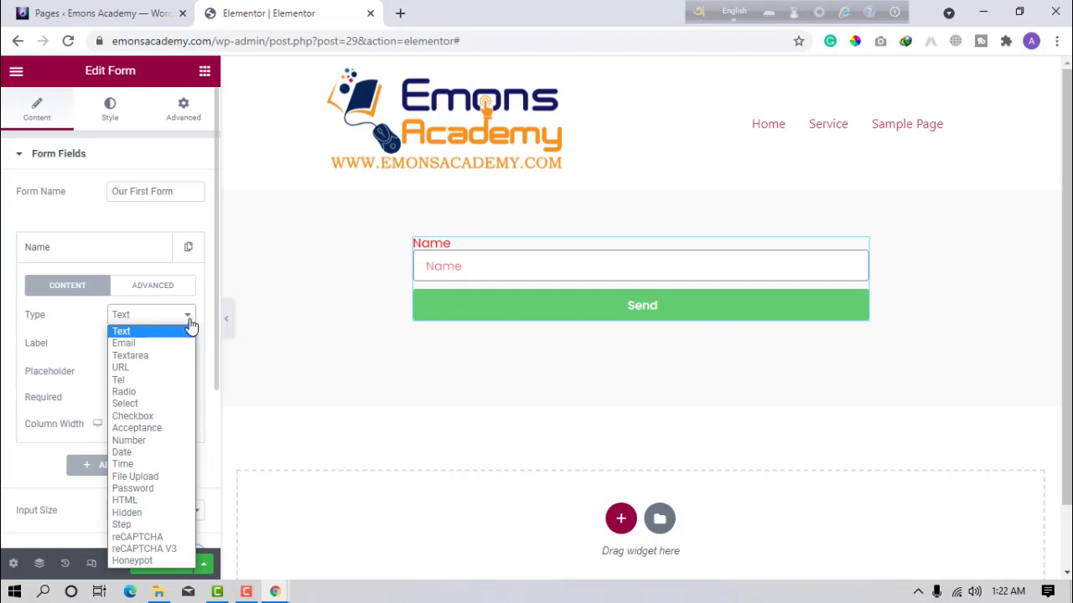
pyautogui.click(120, 333)
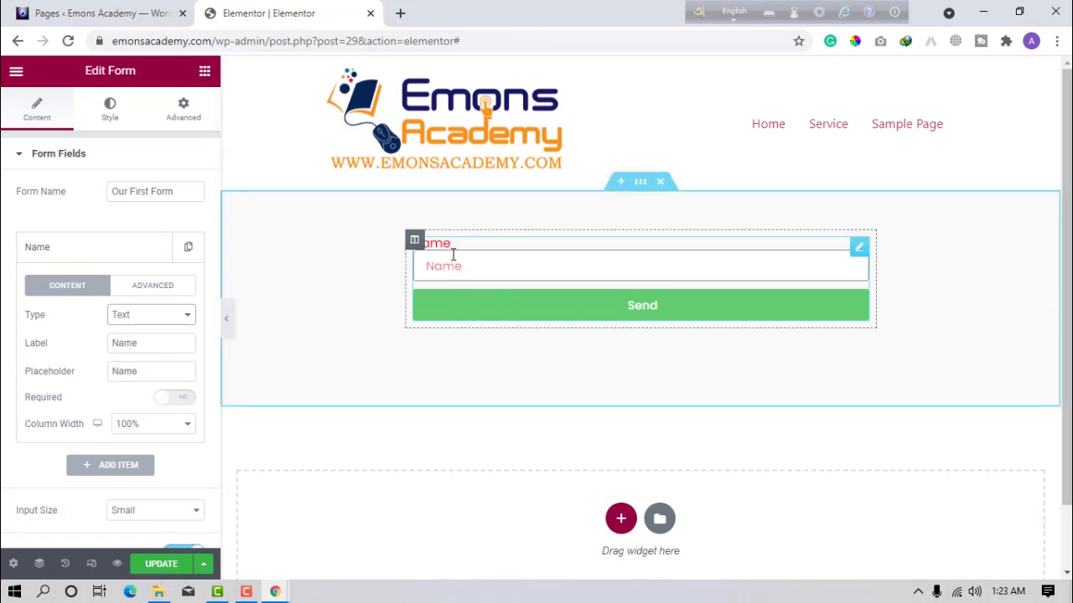
pyautogui.doubleClick(156, 343)
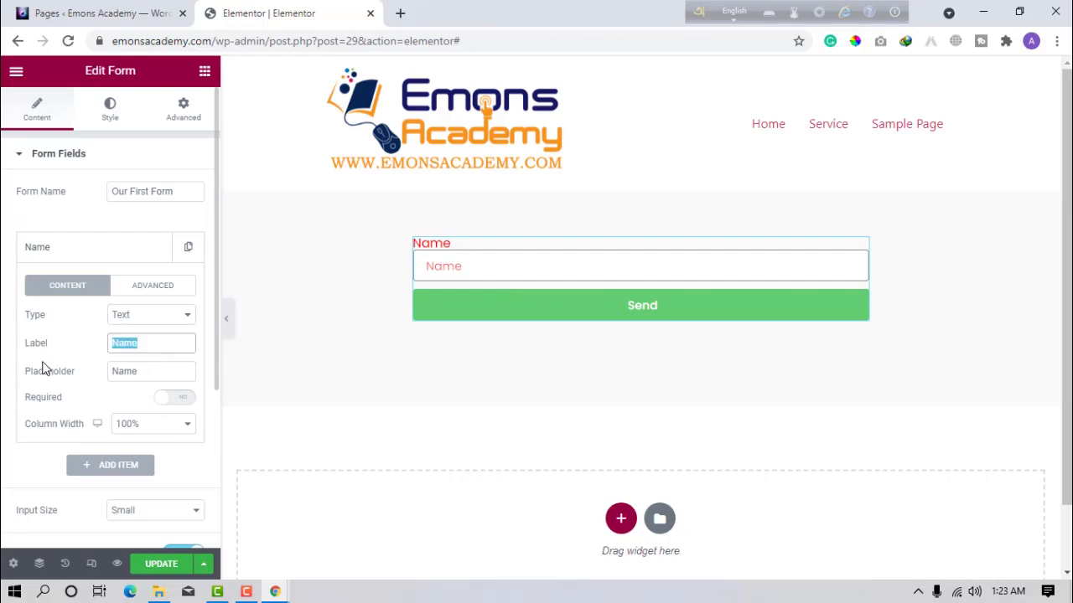
pyautogui.write('Yo')
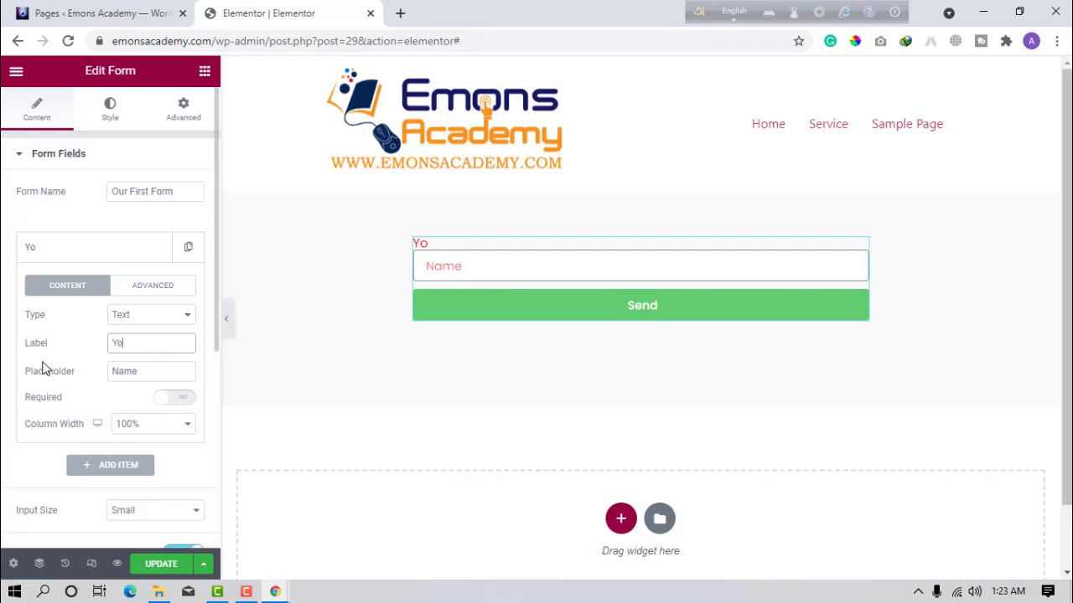
pyautogui.write('ur NAme')
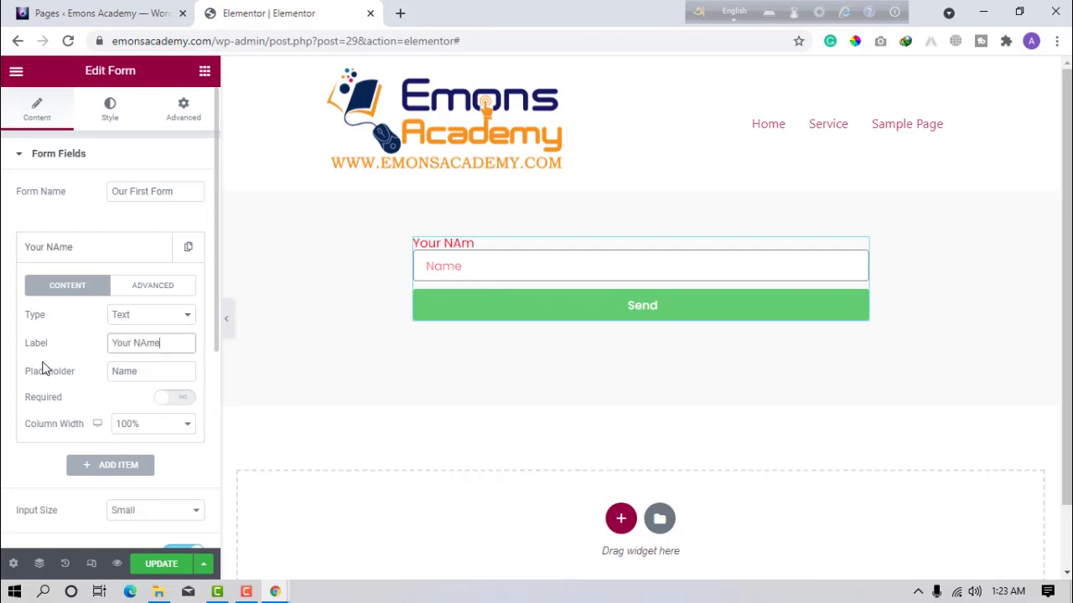
pyautogui.write('===')
pyautogui.press('BackSpace')
pyautogui.press('BackSpace')
pyautogui.press('BackSpace')
pyautogui.press('BackSpace')
pyautogui.press('BackSpace')
pyautogui.write('Name:')
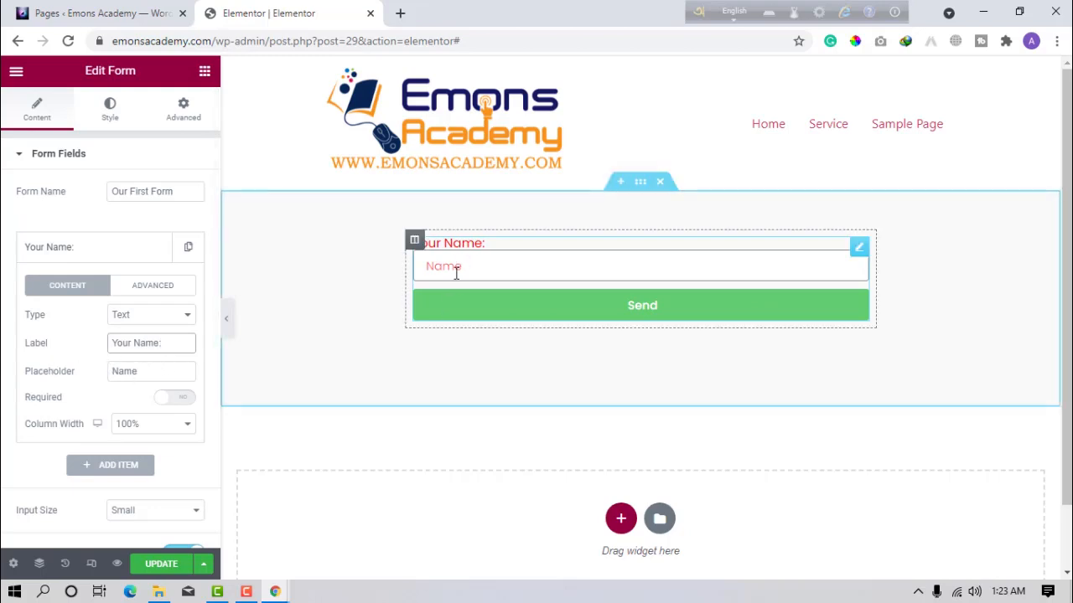
pyautogui.moveTo(164, 371); pyautogui.dragTo(5, 365)
pyautogui.write('Type')
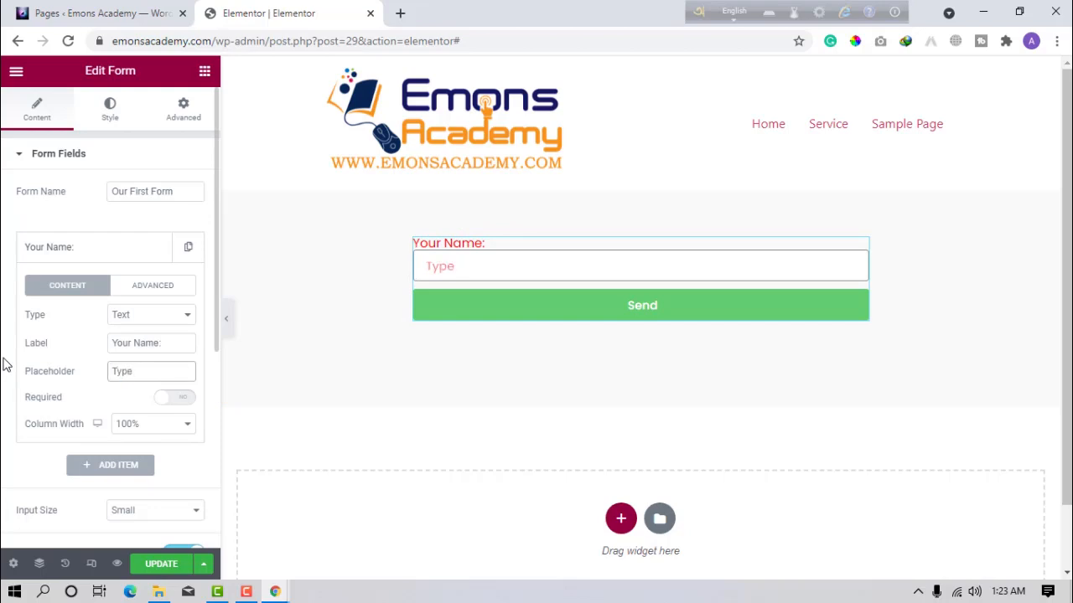
pyautogui.write(' Your Name')
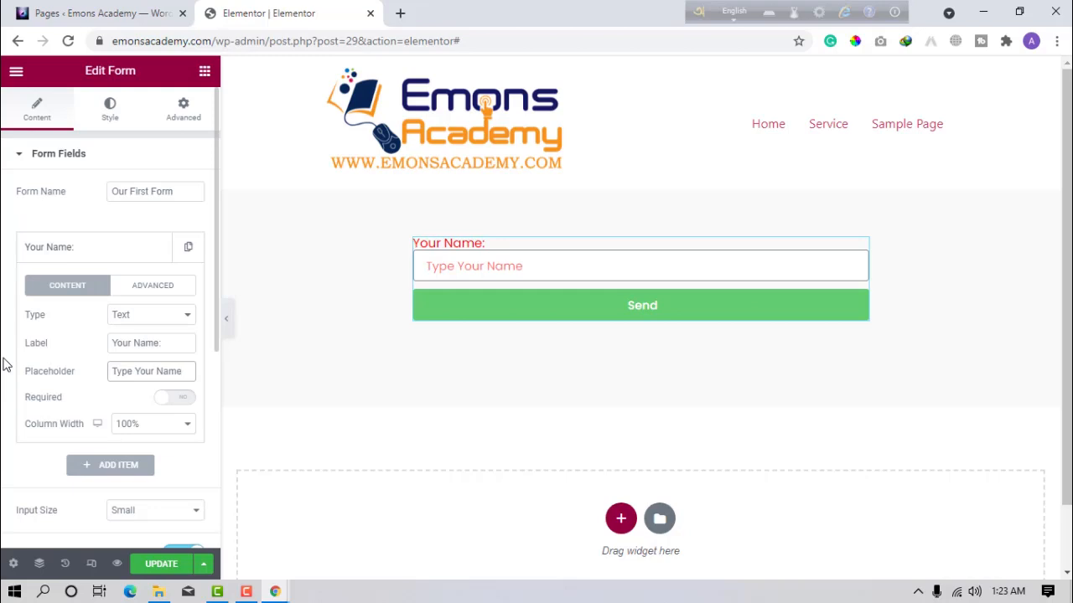
pyautogui.write(' Here')
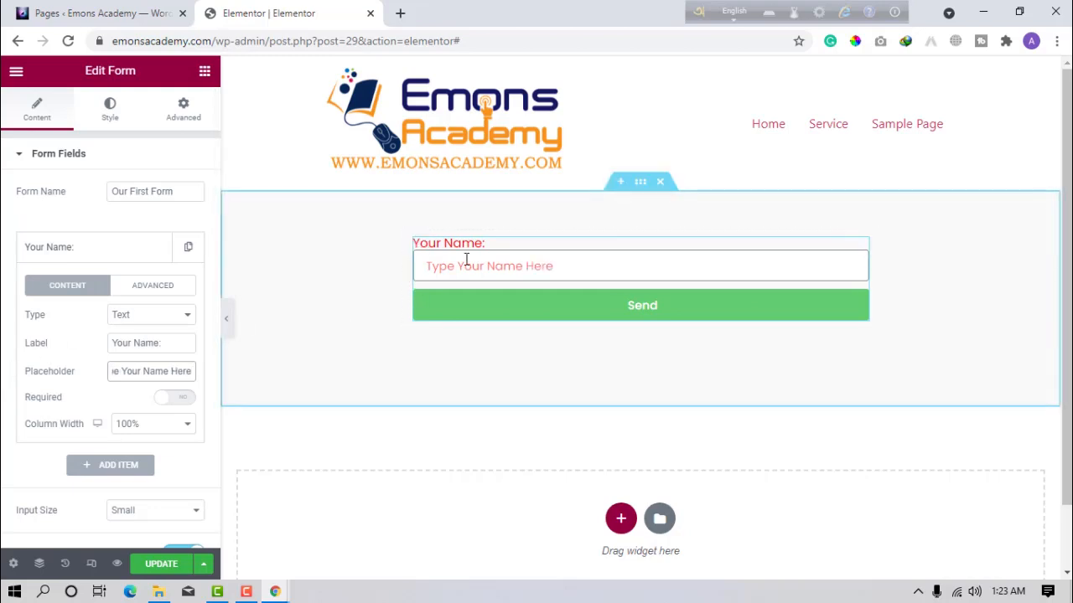
# Clear the Name field's placeholder and make it required at 100% column width.
pyautogui.tripleClick(175, 377)
pyautogui.press('BackSpace')
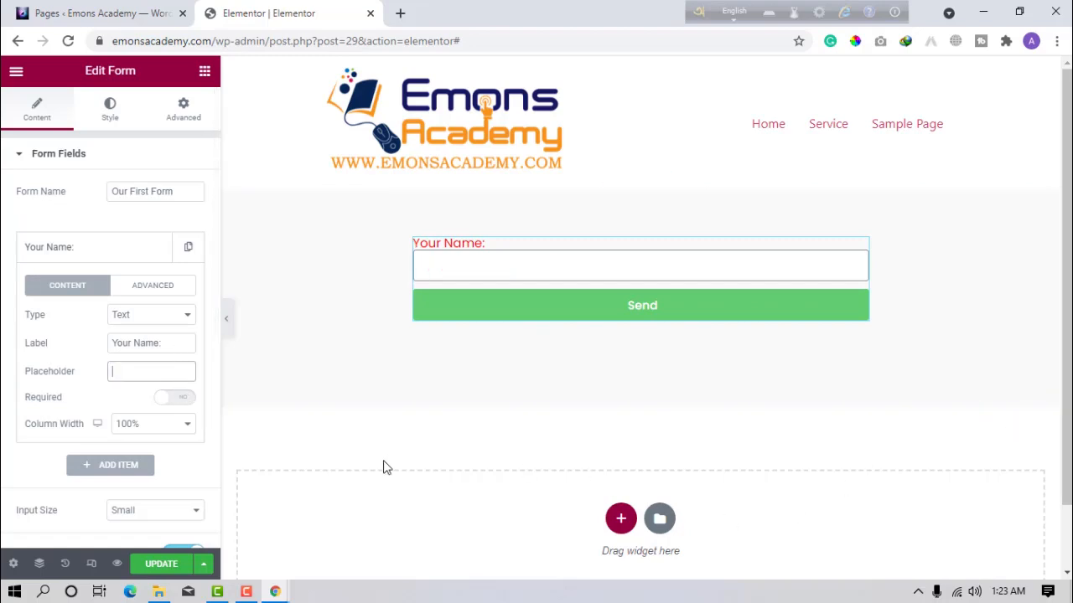
pyautogui.doubleClick(49, 401)
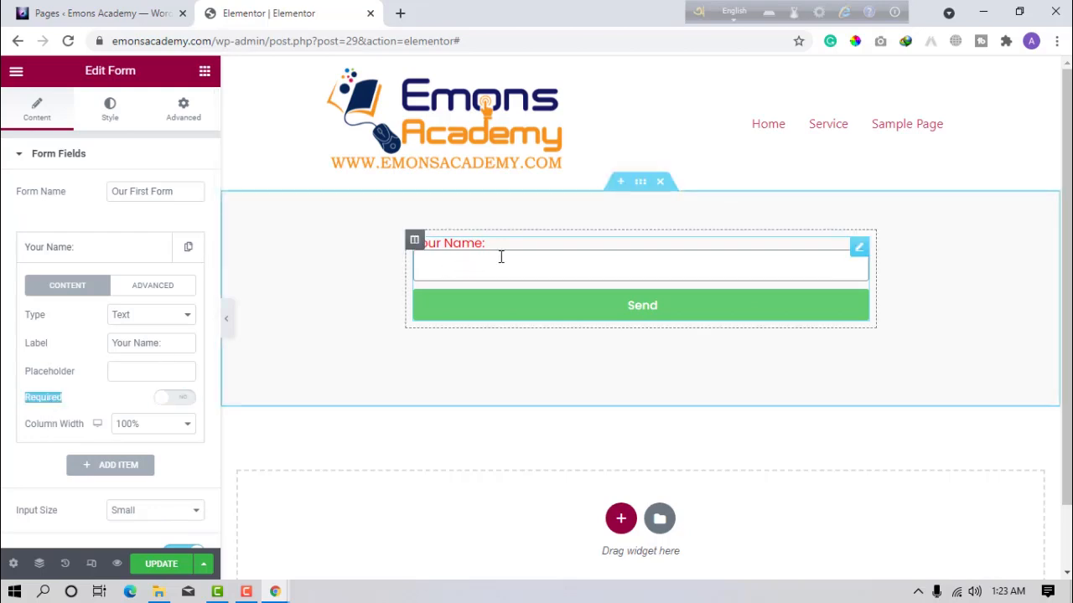
pyautogui.click(174, 398)
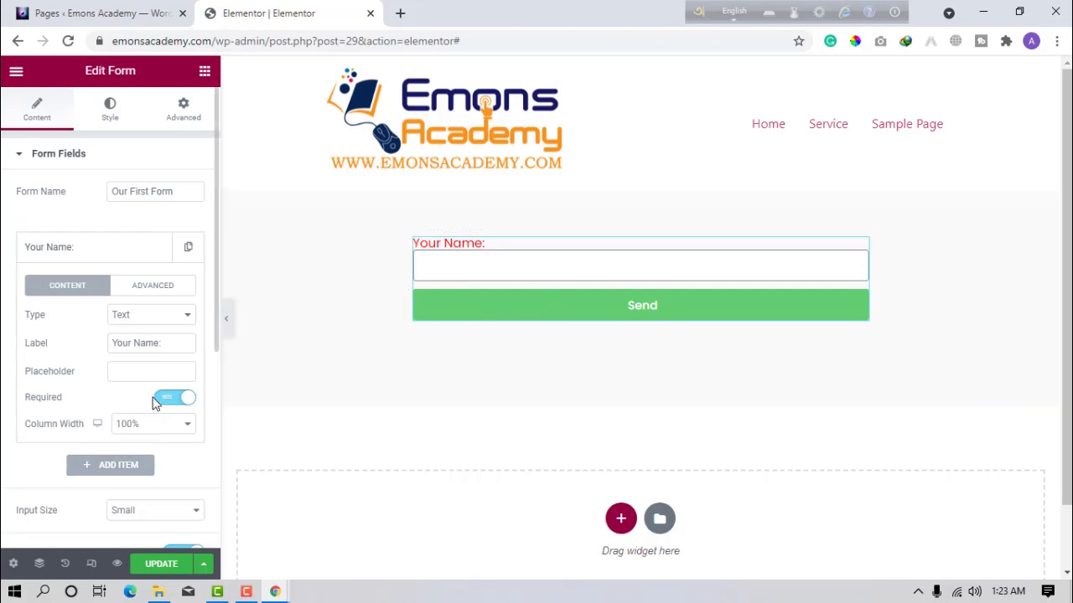
pyautogui.click(163, 426)
pyautogui.click(165, 427)
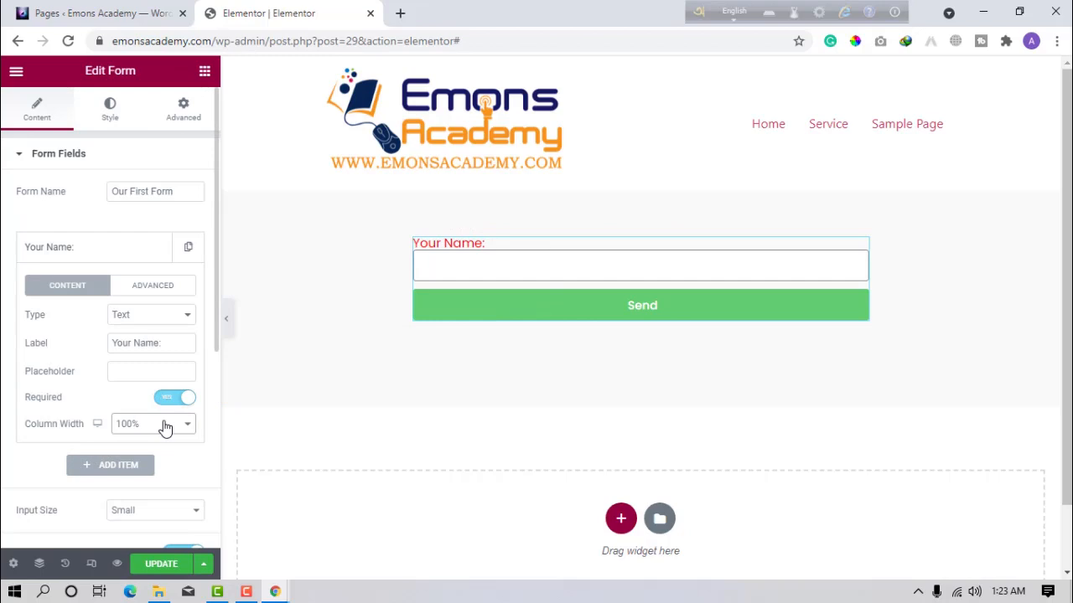
pyautogui.click(142, 288)
pyautogui.click(145, 314)
# Try a test default value 'sdfafaga', then delete it from the preview and setting.
pyautogui.write('sdfafaga')
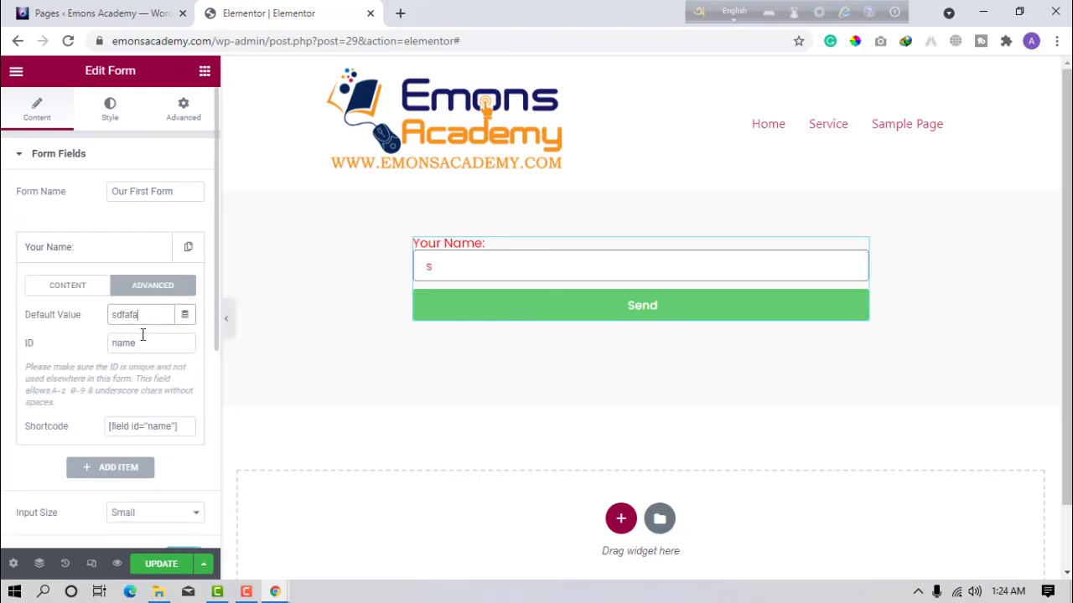
pyautogui.click(469, 268)
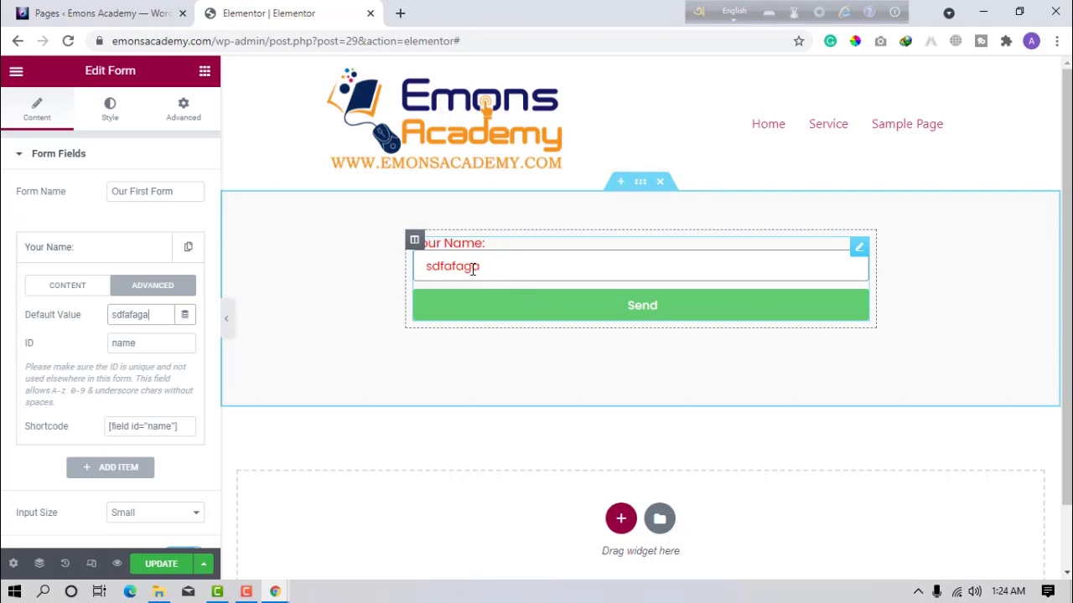
pyautogui.doubleClick(467, 268)
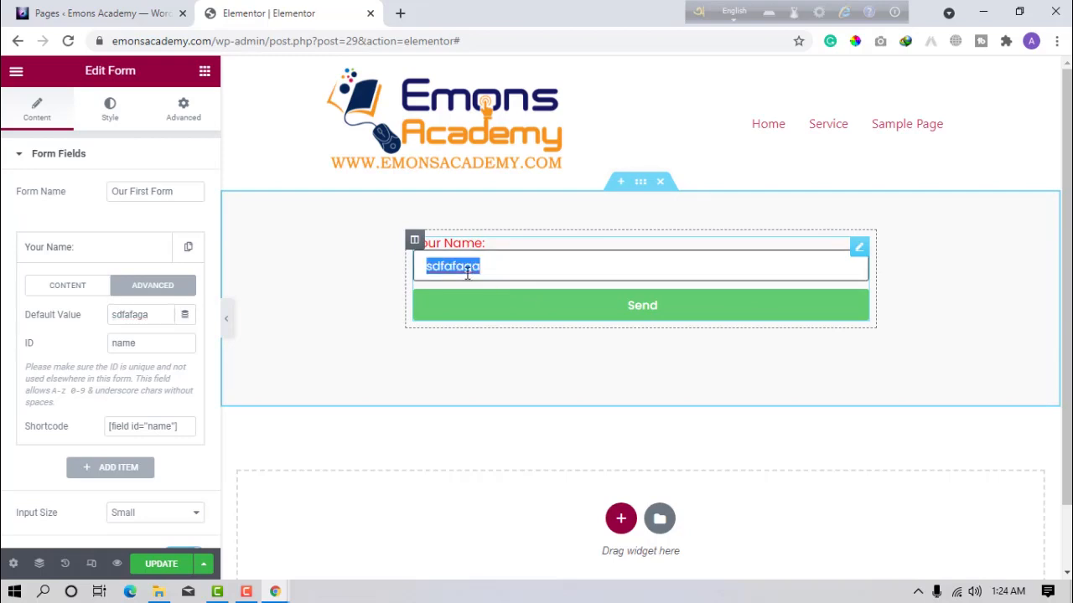
pyautogui.press('BackSpace')
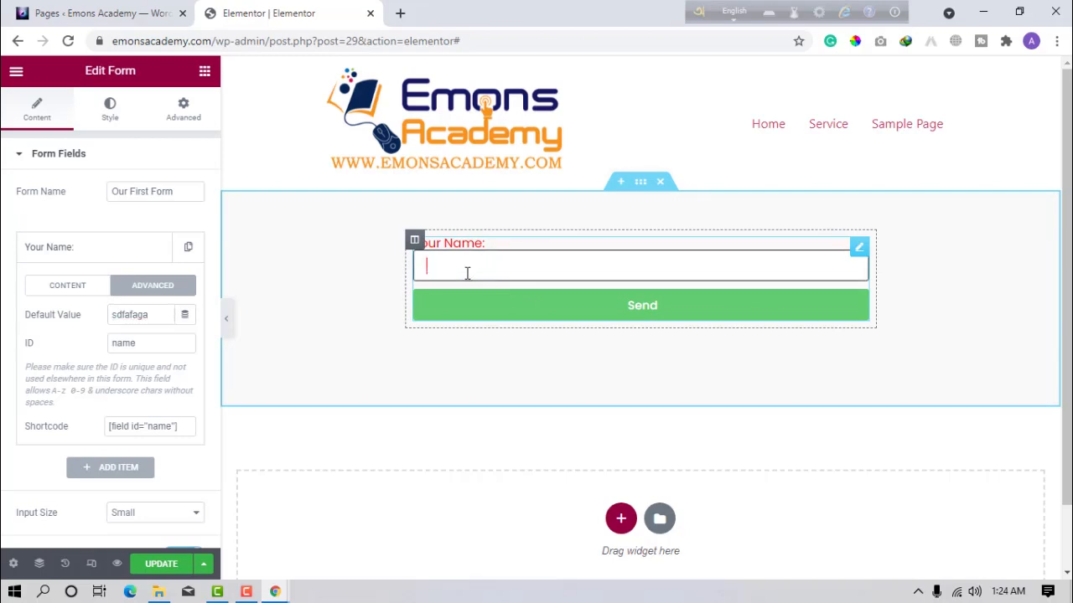
pyautogui.click(130, 315)
pyautogui.doubleClick(130, 316)
pyautogui.press('BackSpace')
pyautogui.moveTo(184, 426); pyautogui.dragTo(87, 432)
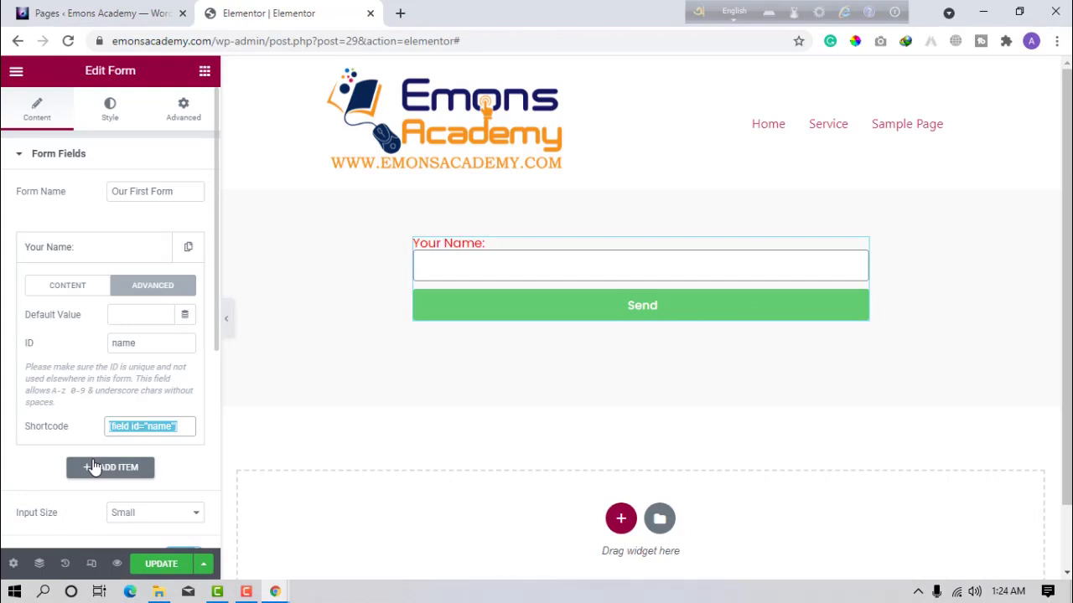
pyautogui.click(28, 449)
# Add a second form field of type Email labelled 'Your Email:'.
pyautogui.click(106, 249)
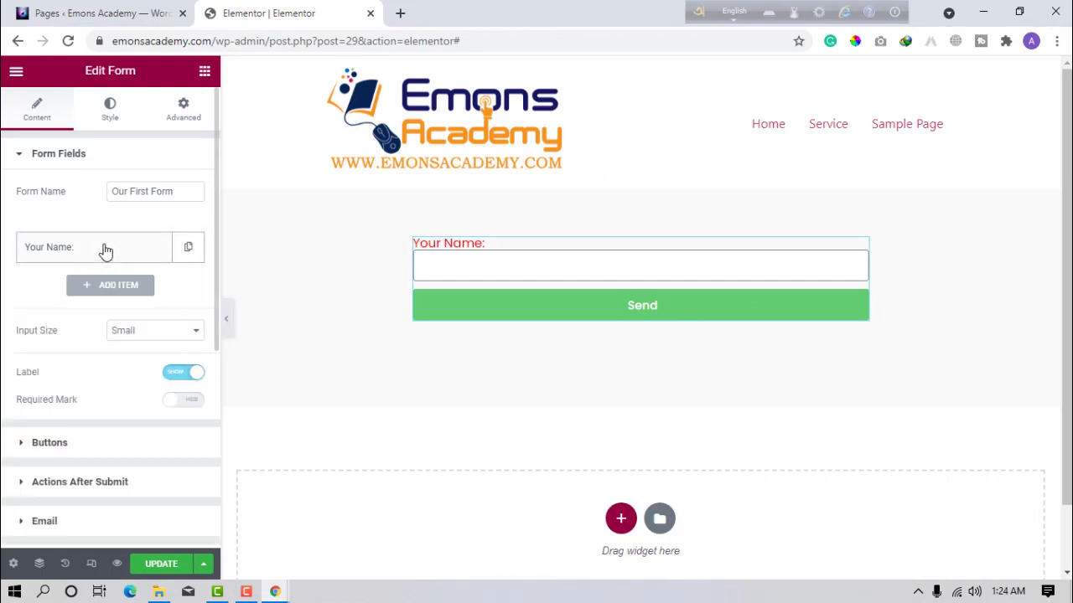
pyautogui.click(99, 286)
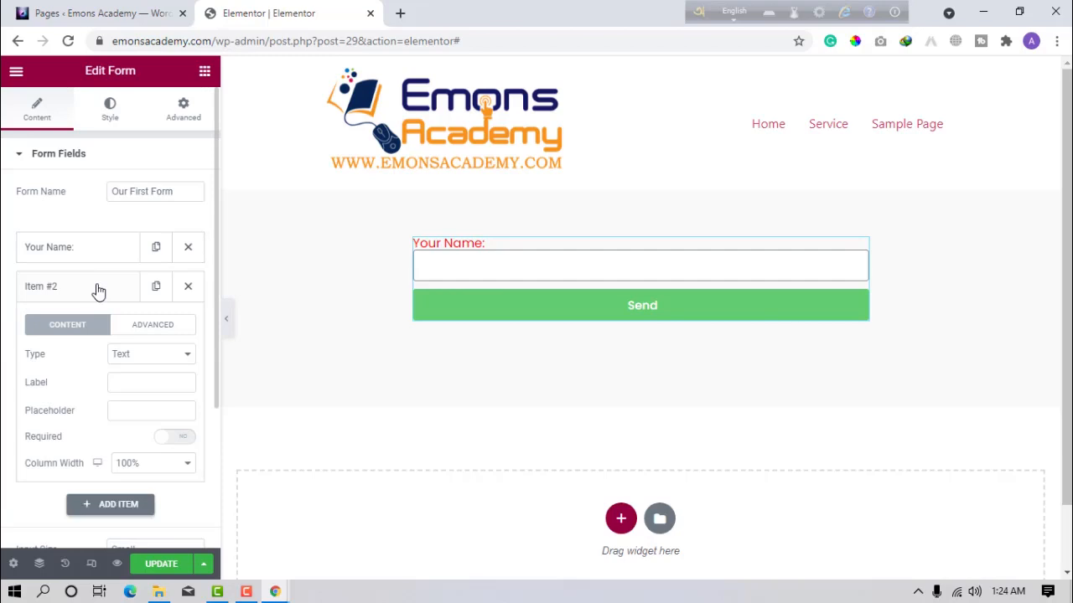
pyautogui.click(130, 358)
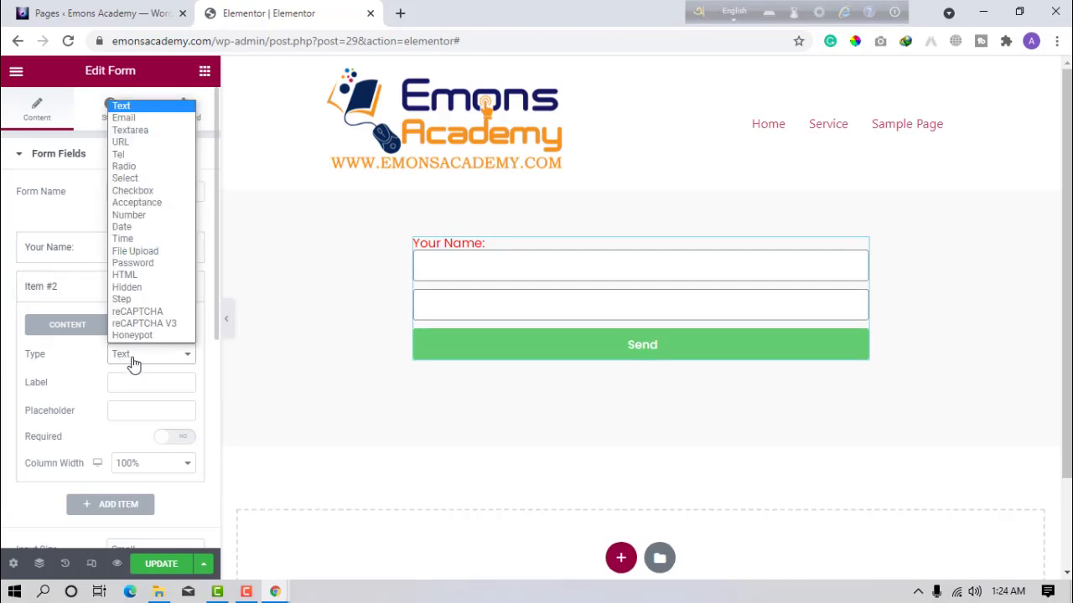
pyautogui.click(138, 117)
pyautogui.click(163, 384)
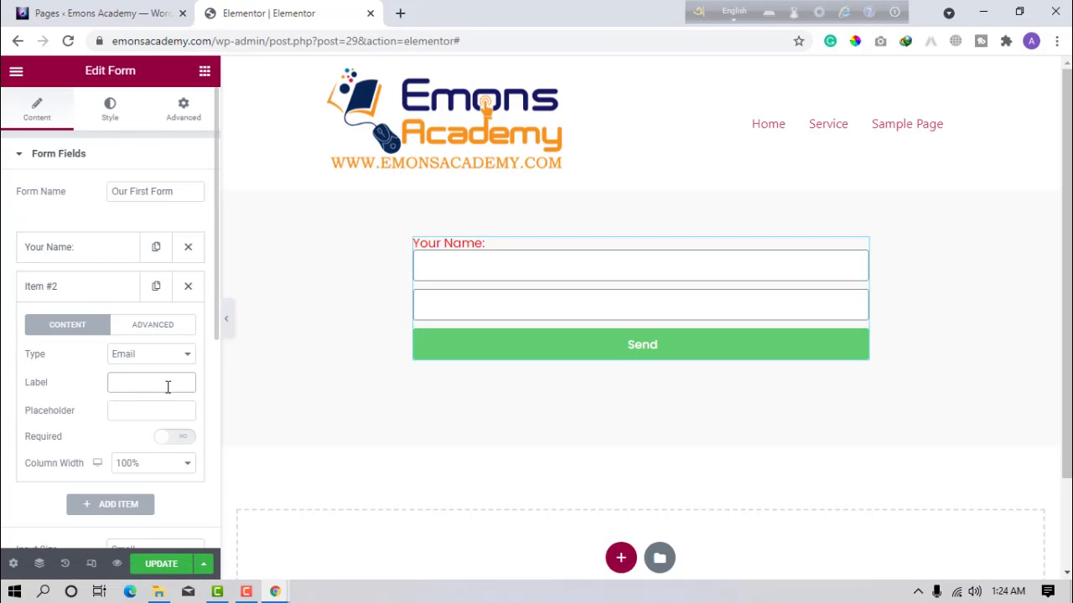
pyautogui.write('Yo')
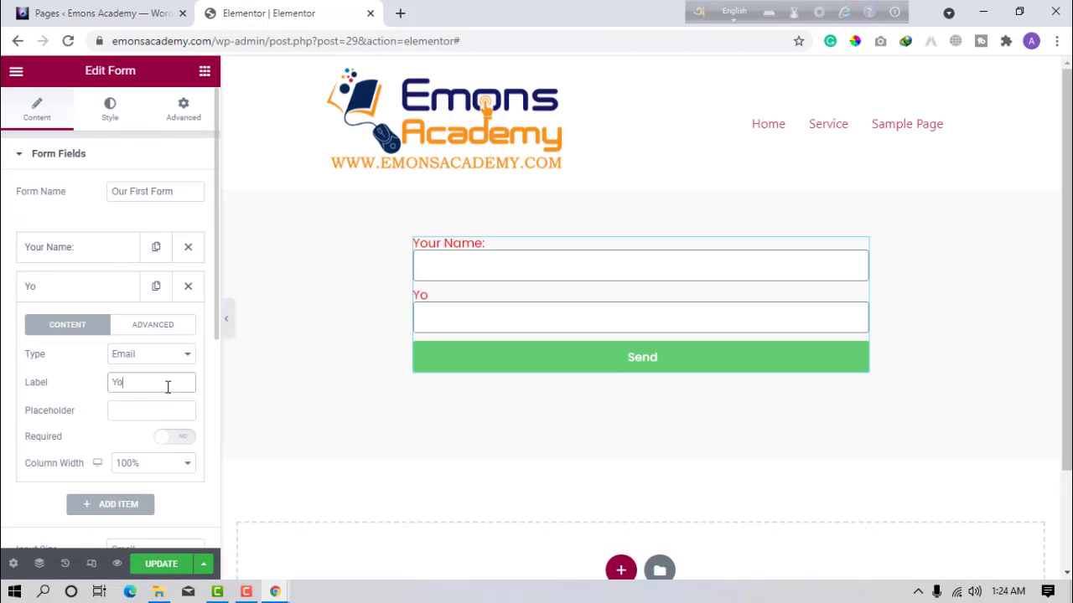
pyautogui.write('ur Email:')
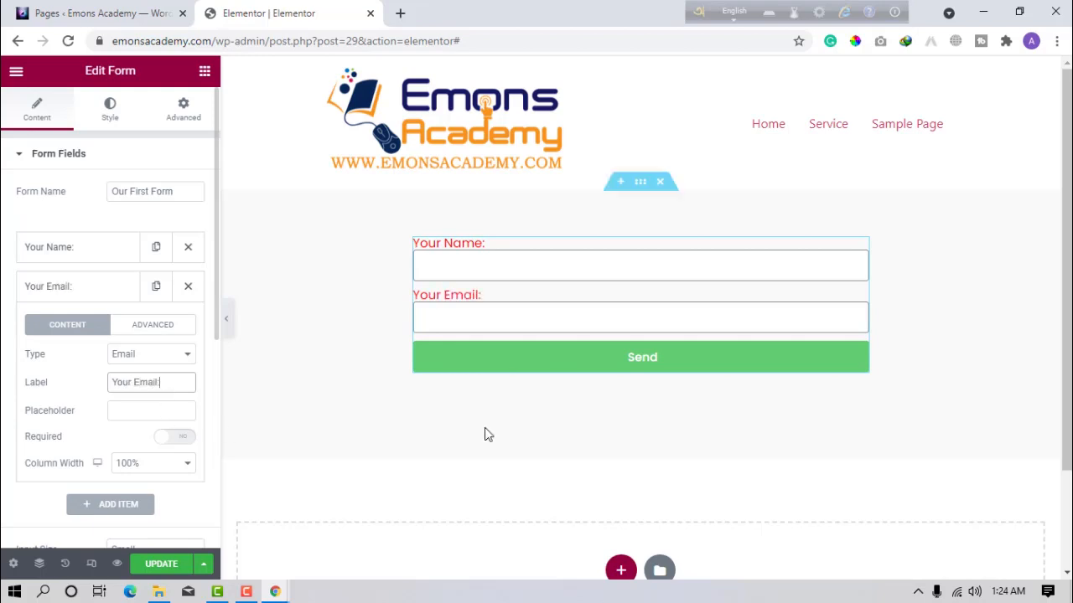
# Test-type into the email box, clear it, and make the email field required.
pyautogui.click(491, 315)
pyautogui.write('sxuifgsc8gjadg@guhgA')
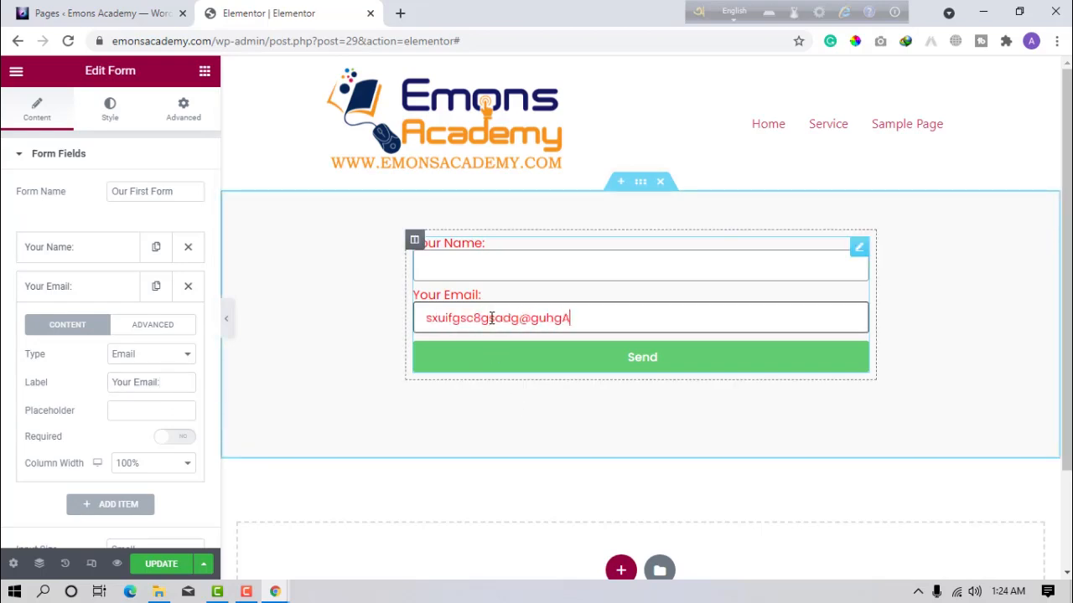
pyautogui.press('BackSpace')
pyautogui.press('BackSpace')
pyautogui.press('BackSpace')
pyautogui.press('BackSpace')
pyautogui.press('BackSpace')
pyautogui.press('BackSpace')
pyautogui.press('BackSpace')
pyautogui.press('BackSpace')
pyautogui.press('BackSpace')
pyautogui.press('BackSpace')
pyautogui.press('BackSpace')
pyautogui.press('BackSpace')
pyautogui.press('BackSpace')
pyautogui.press('BackSpace')
pyautogui.press('BackSpace')
pyautogui.press('BackSpace')
pyautogui.press('BackSpace')
pyautogui.press('BackSpace')
pyautogui.press('BackSpace')
pyautogui.press('BackSpace')
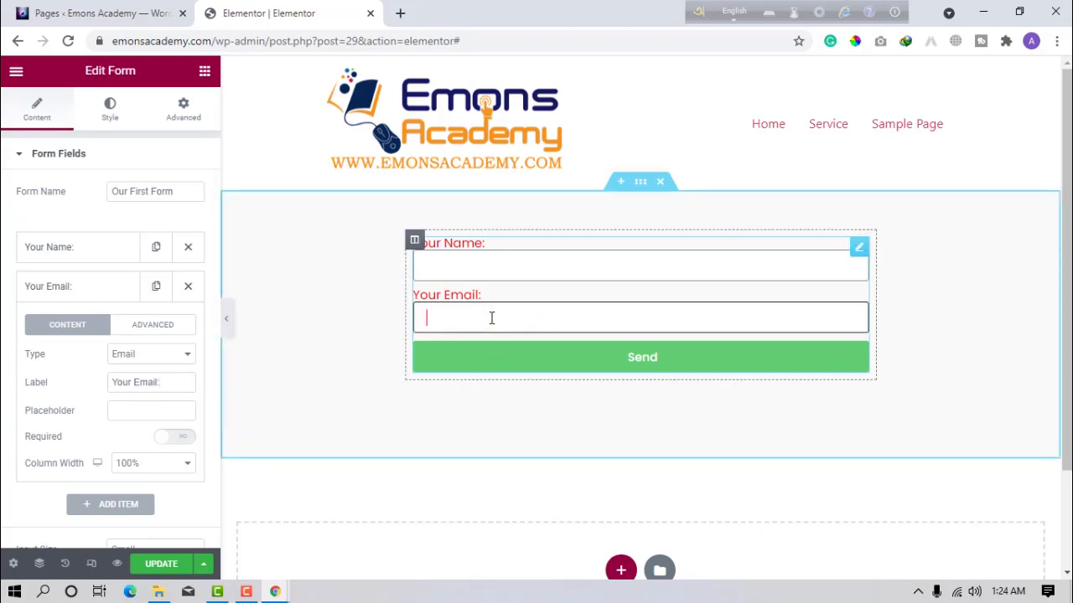
pyautogui.click(174, 440)
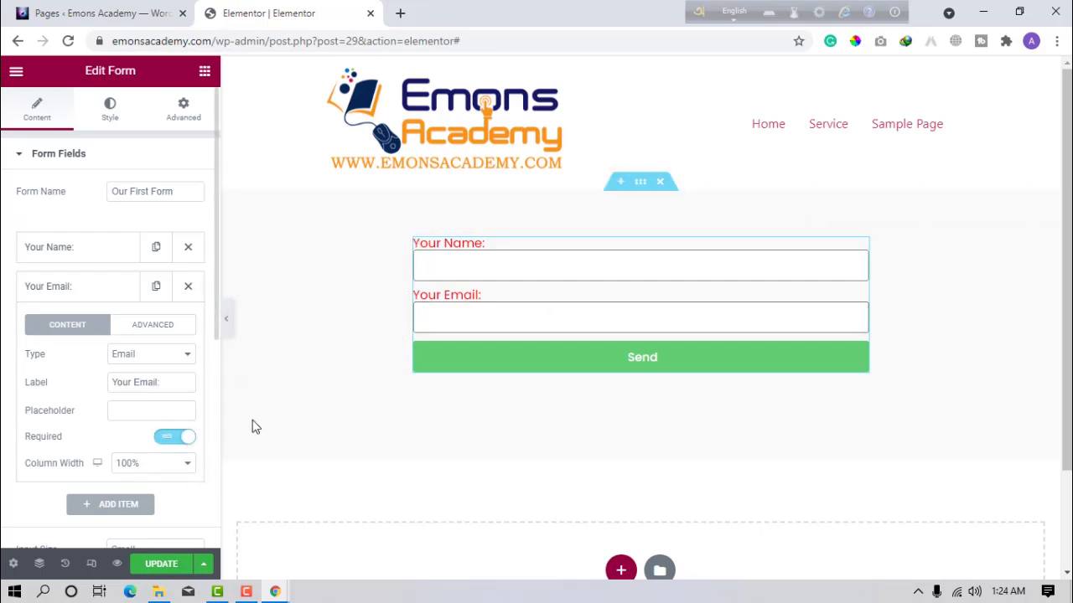
pyautogui.click(107, 296)
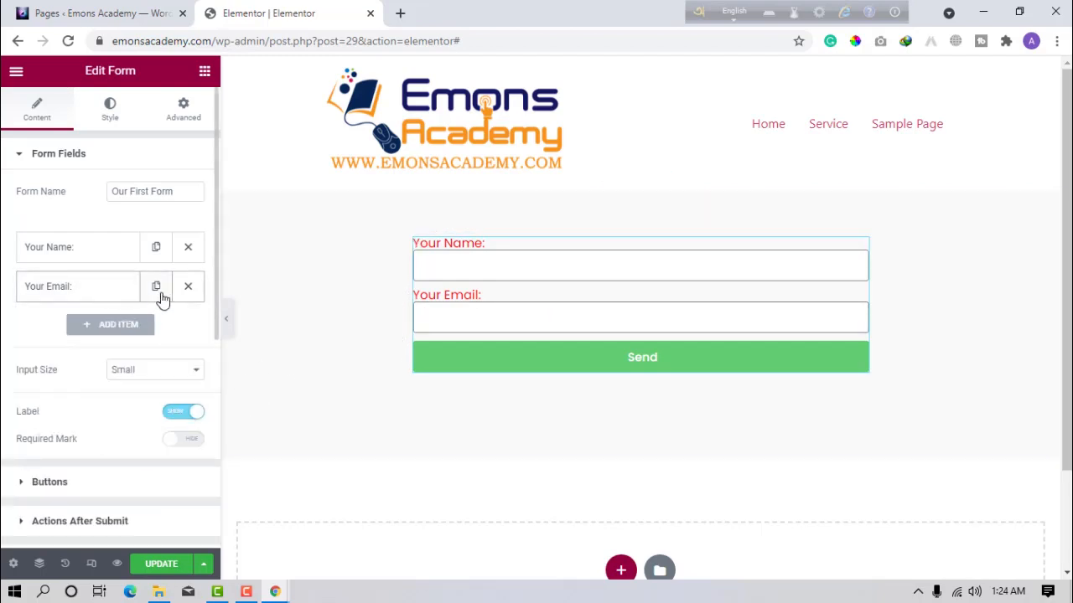
# Duplicate the Your Email field and open the copy's field-type list.
pyautogui.click(158, 288)
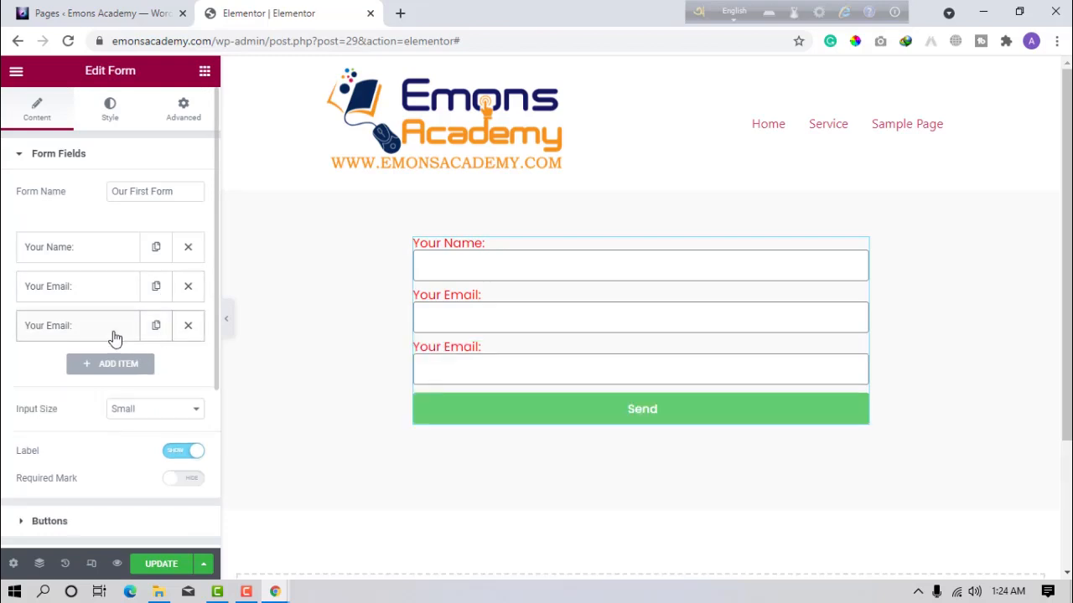
pyautogui.click(112, 335)
pyautogui.click(134, 394)
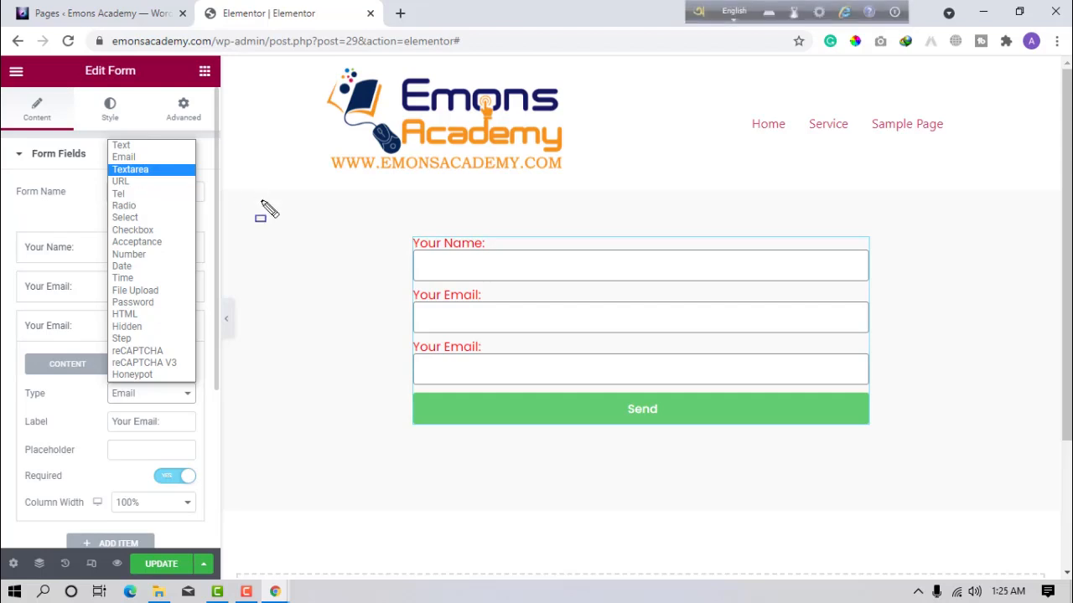
pyautogui.moveTo(411, 252)
pyautogui.mouseDown()
pyautogui.moveTo(679, 283)
pyautogui.moveTo(796, 283)
pyautogui.moveTo(842, 270)
pyautogui.moveTo(858, 282)
pyautogui.mouseUp()
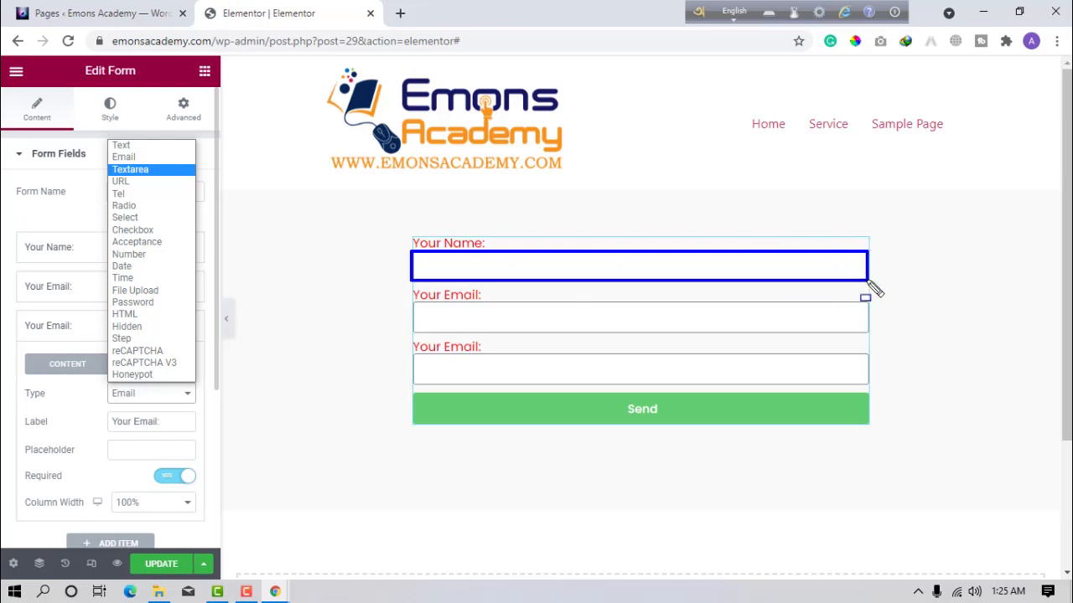
pyautogui.press('Escape')
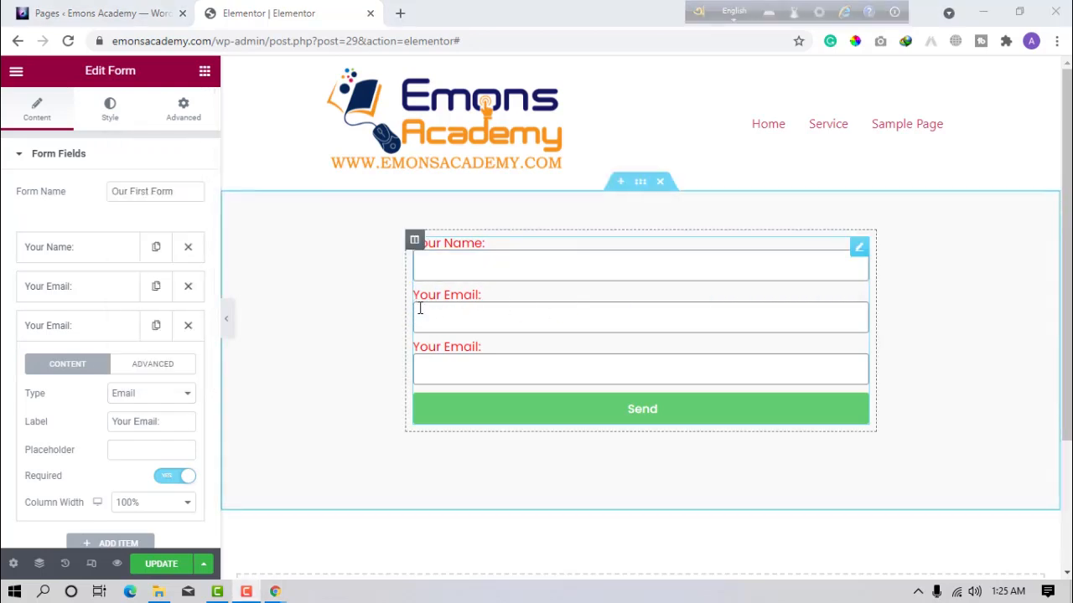
pyautogui.moveTo(419, 232)
pyautogui.mouseDown()
pyautogui.moveTo(748, 411)
pyautogui.moveTo(870, 392)
pyautogui.mouseUp()
pyautogui.press('Escape')
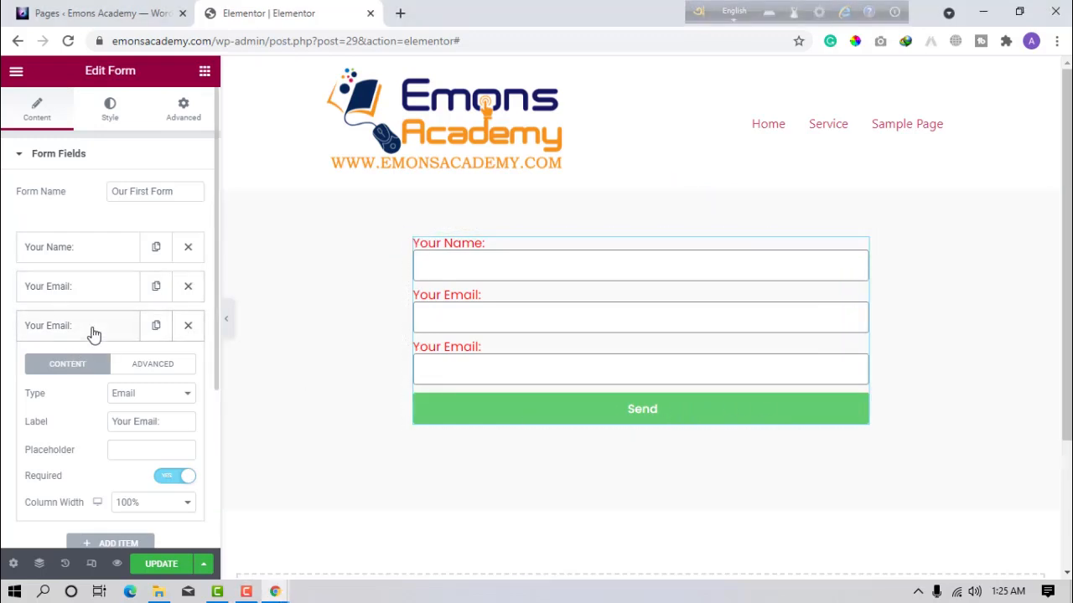
# Change the third field to a Textarea labelled 'Your Massage:' and cut its rows from 4 to 2.
pyautogui.click(152, 393)
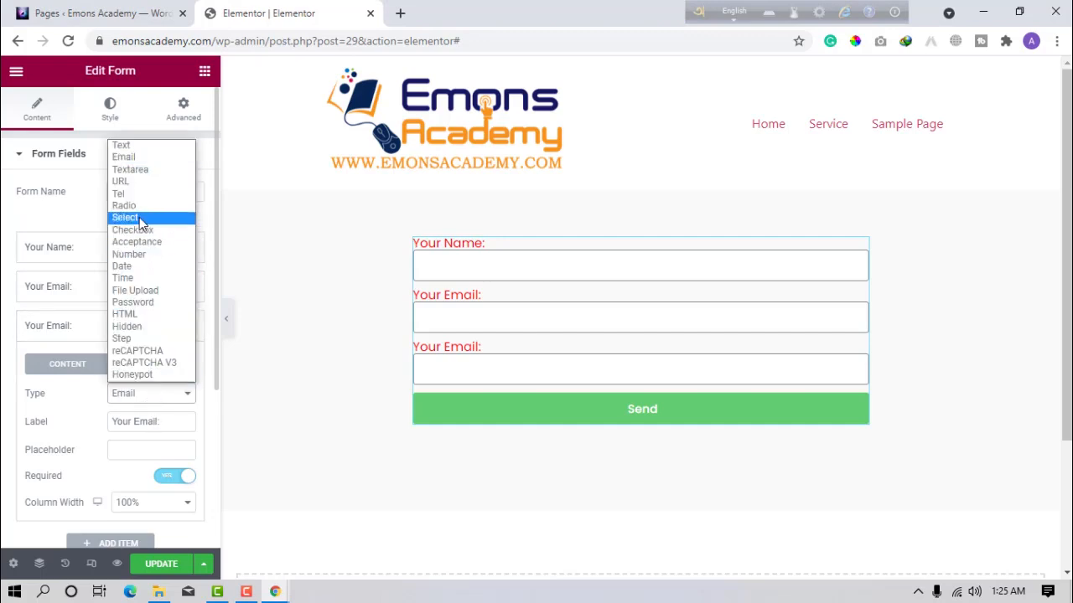
pyautogui.click(141, 173)
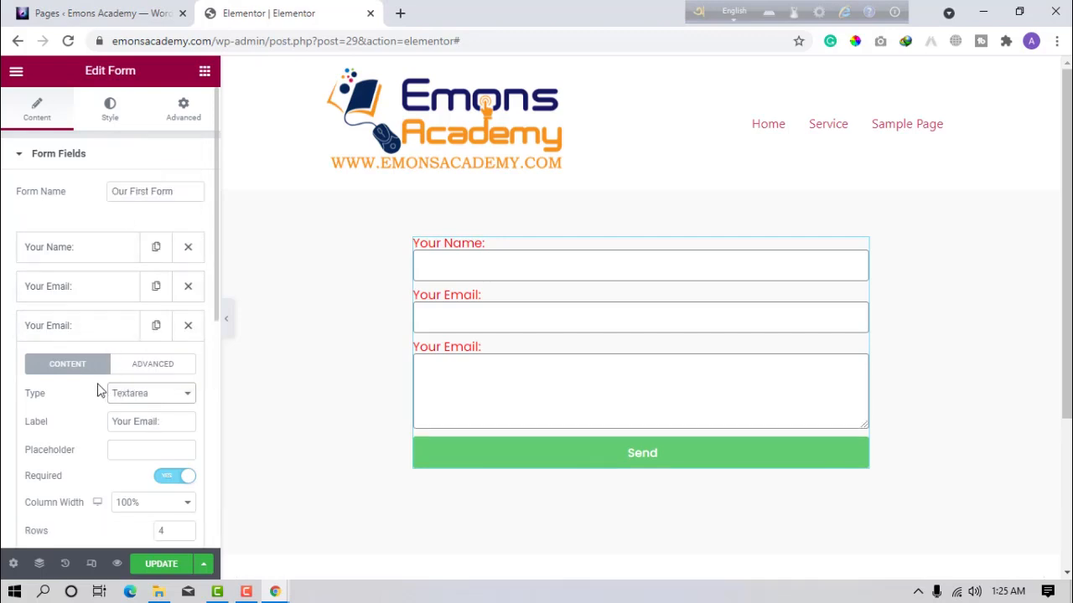
pyautogui.click(148, 422)
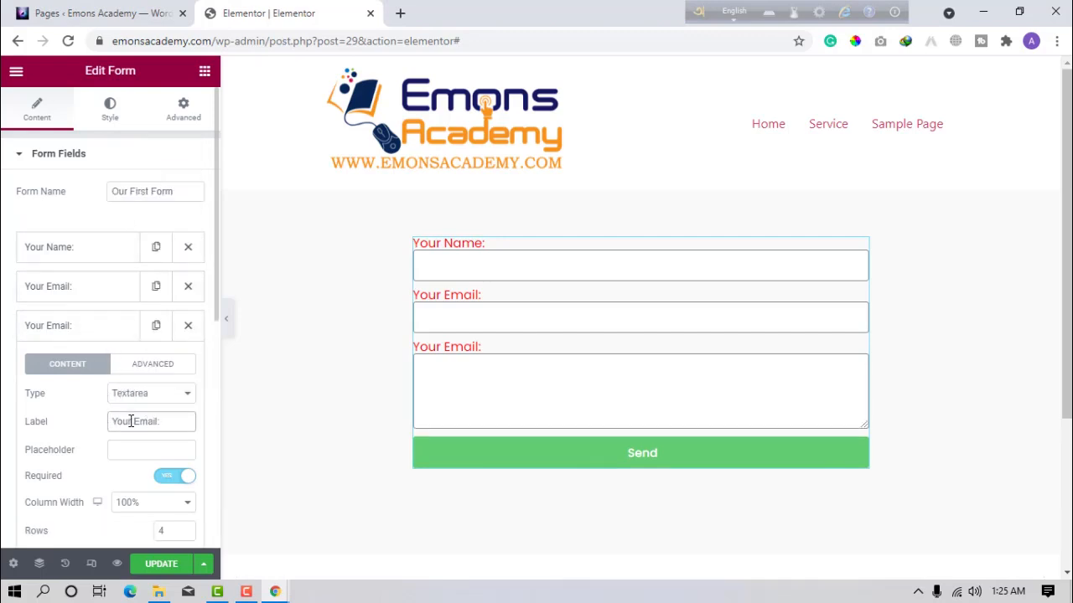
pyautogui.moveTo(143, 423); pyautogui.dragTo(154, 425)
pyautogui.press('BackSpace')
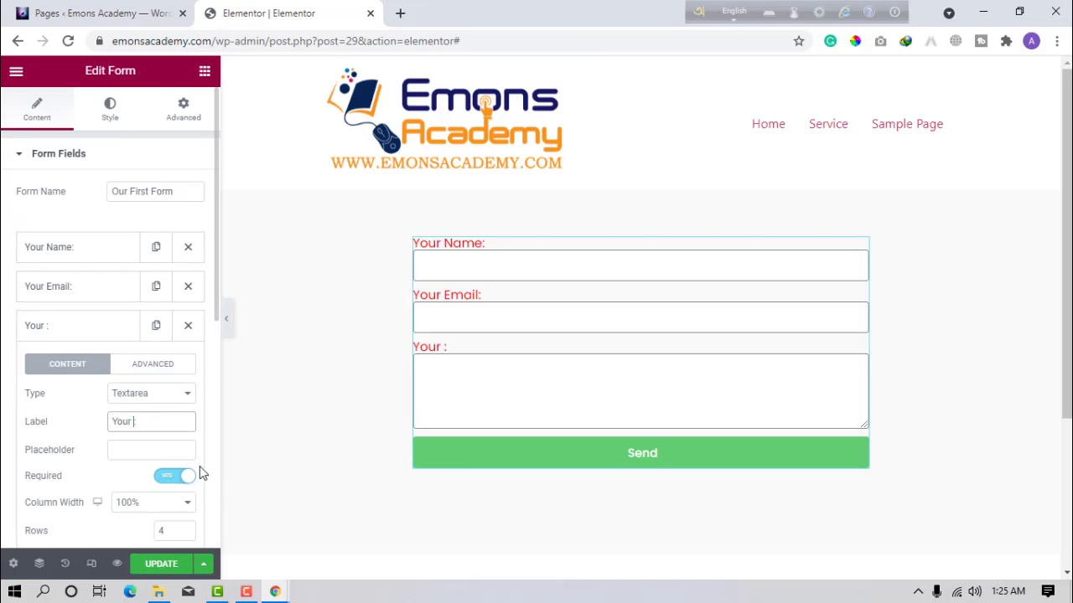
pyautogui.write('mASSAGE')
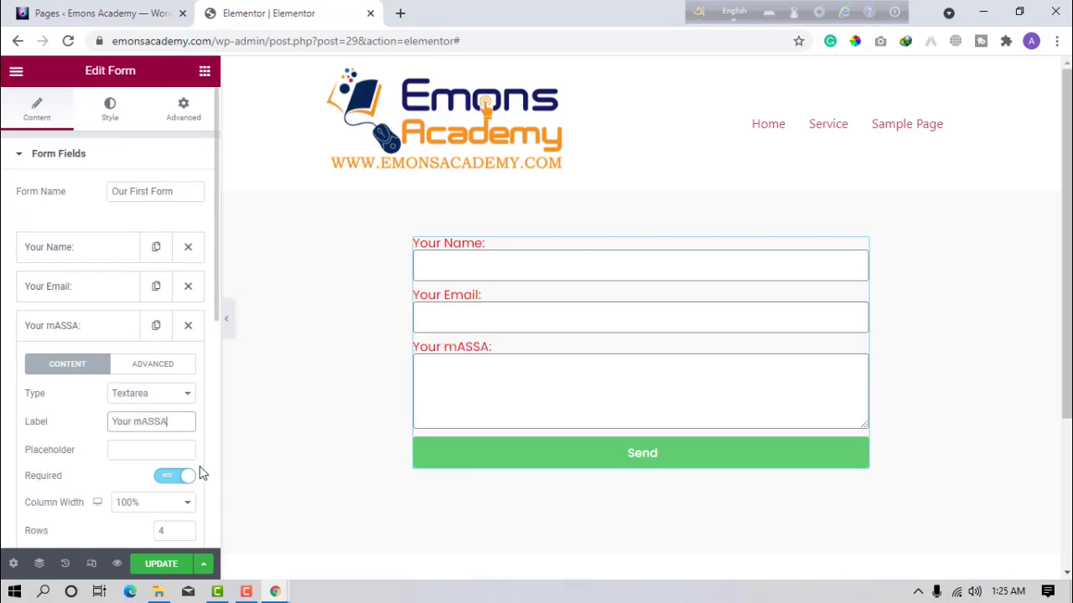
pyautogui.press('BackSpace')
pyautogui.press('BackSpace')
pyautogui.press('BackSpace')
pyautogui.press('BackSpace')
pyautogui.press('BackSpace')
pyautogui.press('BackSpace')
pyautogui.press('BackSpace')
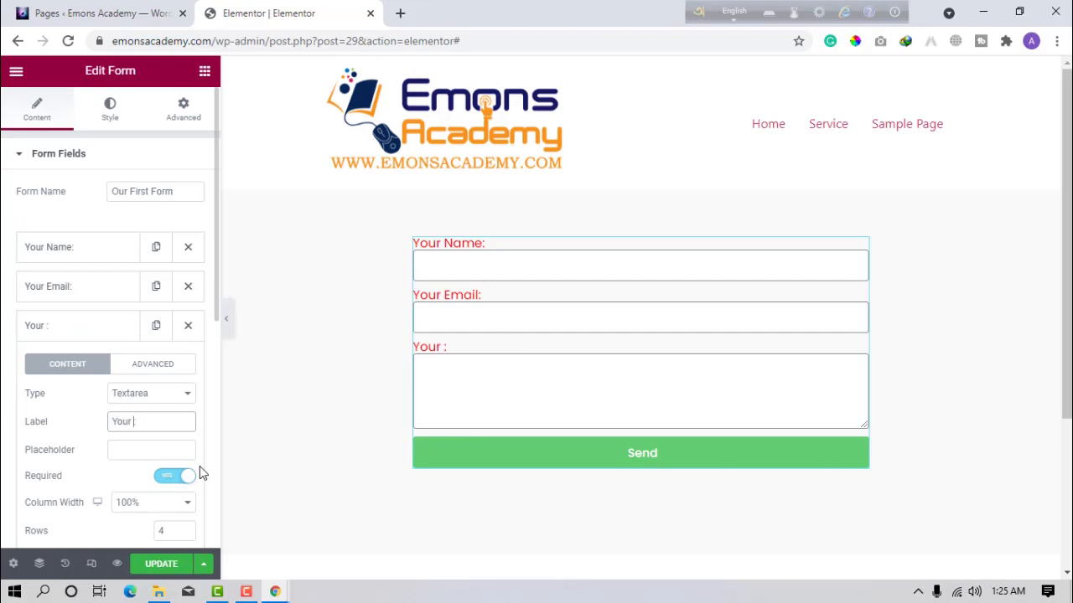
pyautogui.write('Massage')
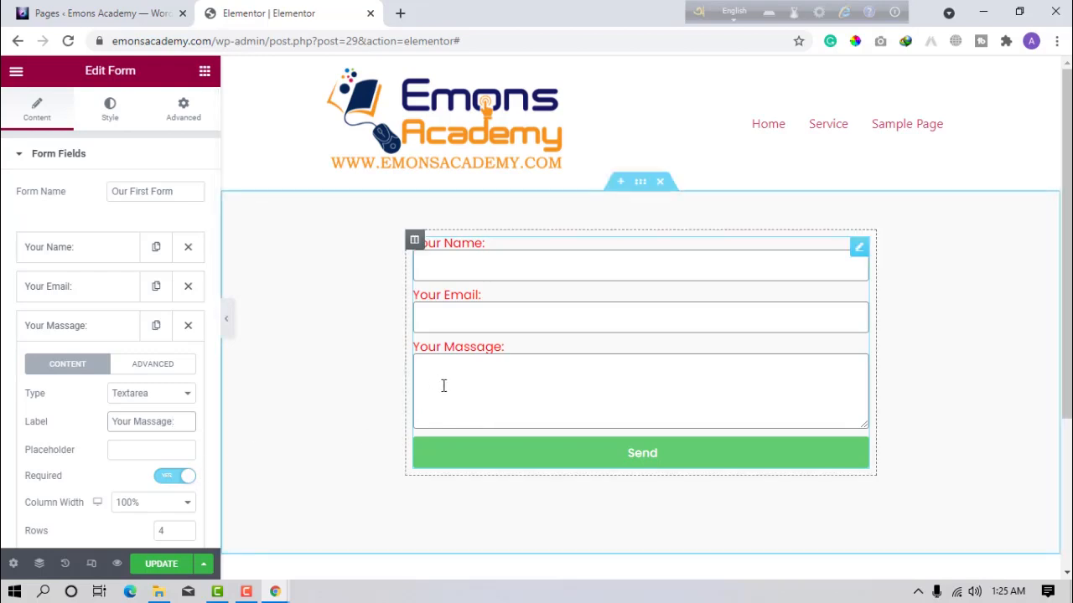
pyautogui.click(542, 393)
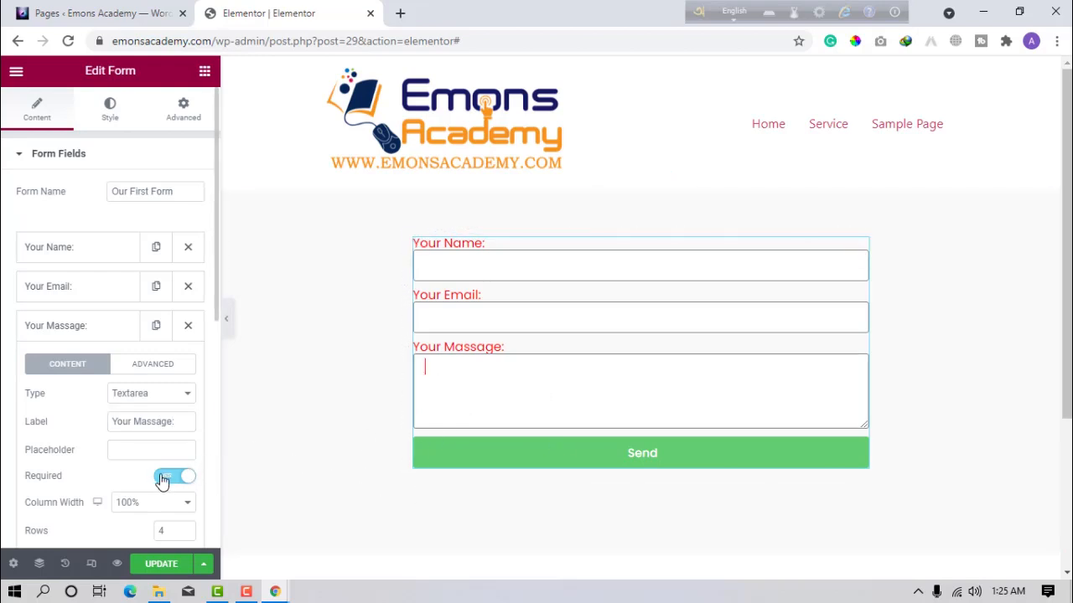
pyautogui.click(185, 535)
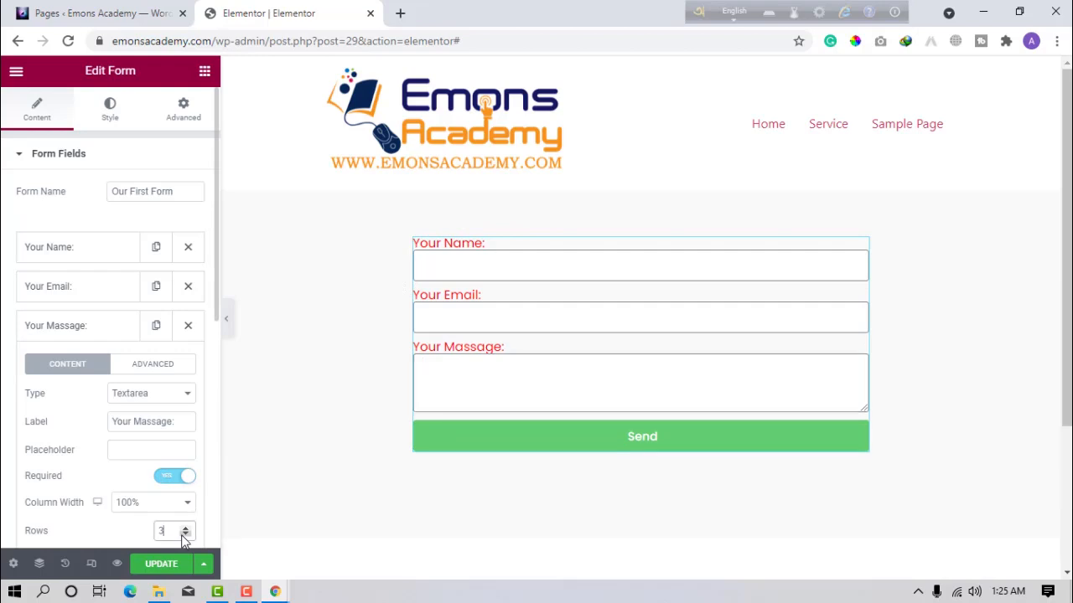
pyautogui.click(185, 535)
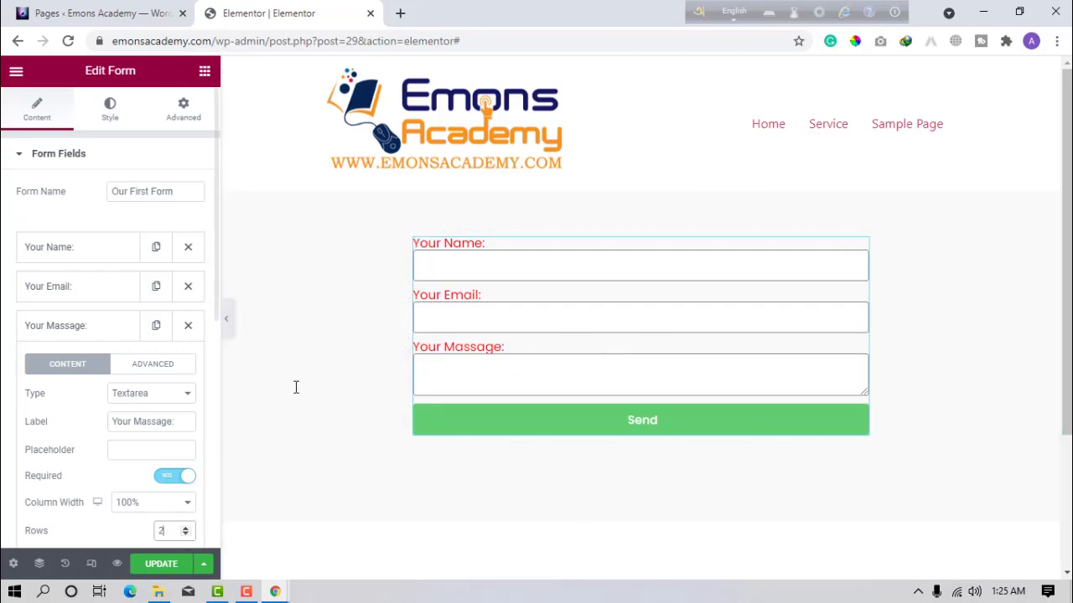
pyautogui.scroll(-1, 232, 391)
pyautogui.scroll(-1, 160, 506)
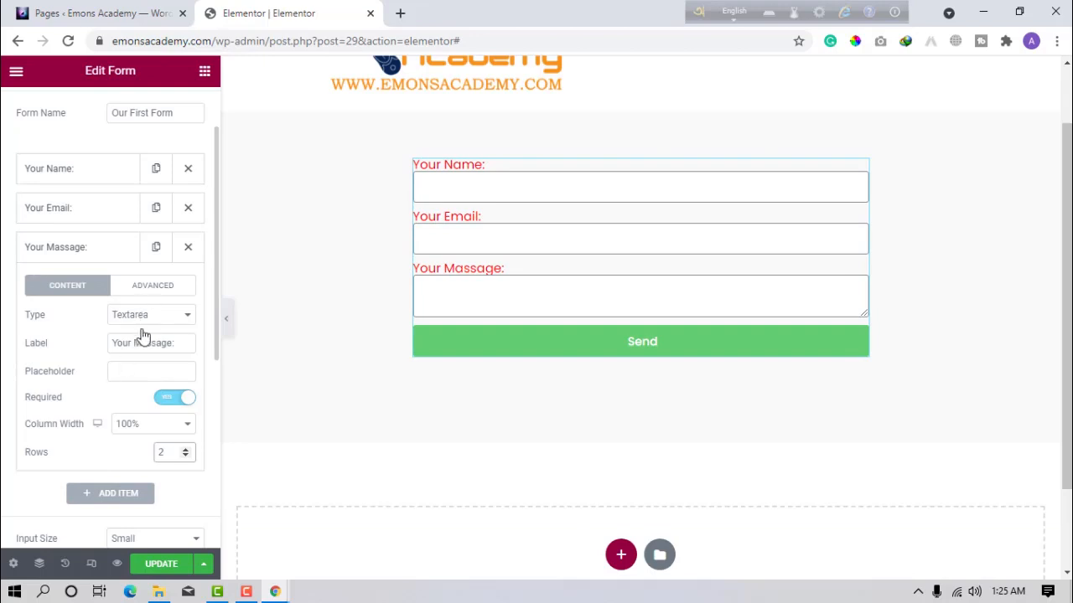
# Add a URL field labelled 'Your Facebook URL:'.
pyautogui.click(88, 496)
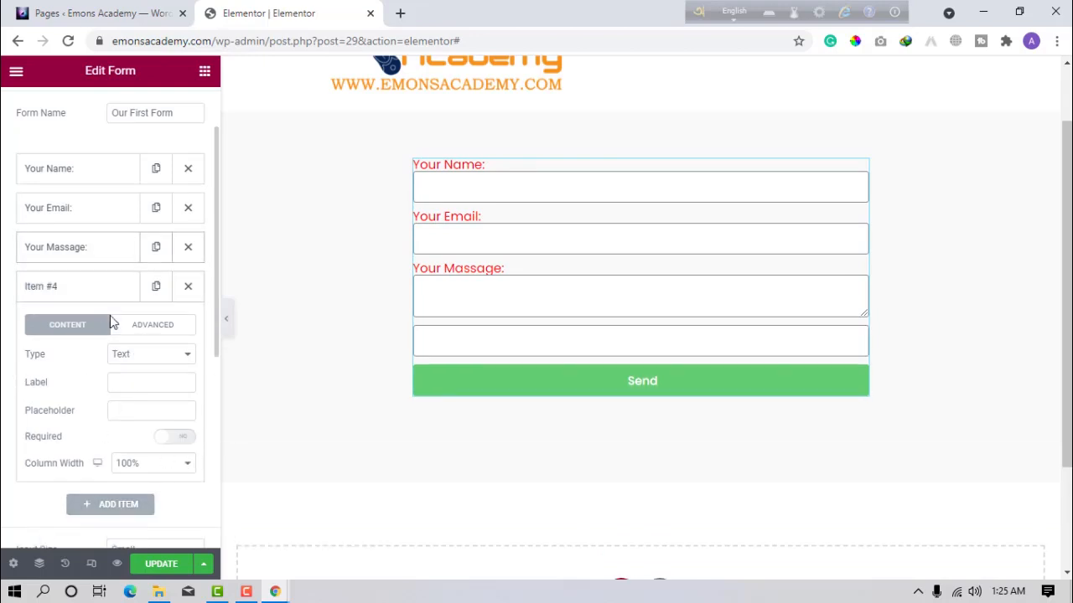
pyautogui.click(151, 363)
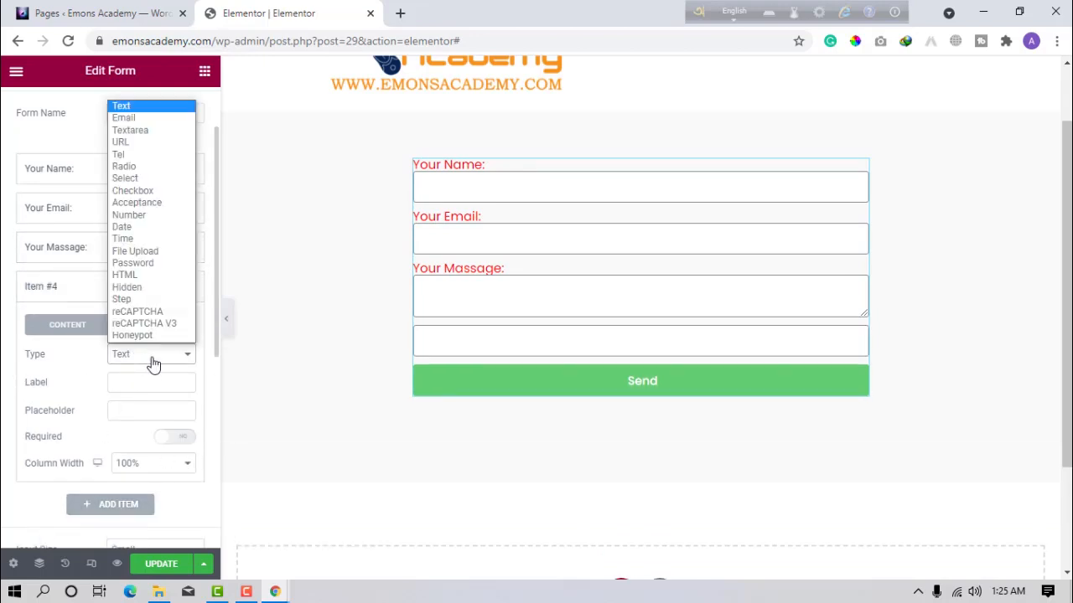
pyautogui.click(134, 142)
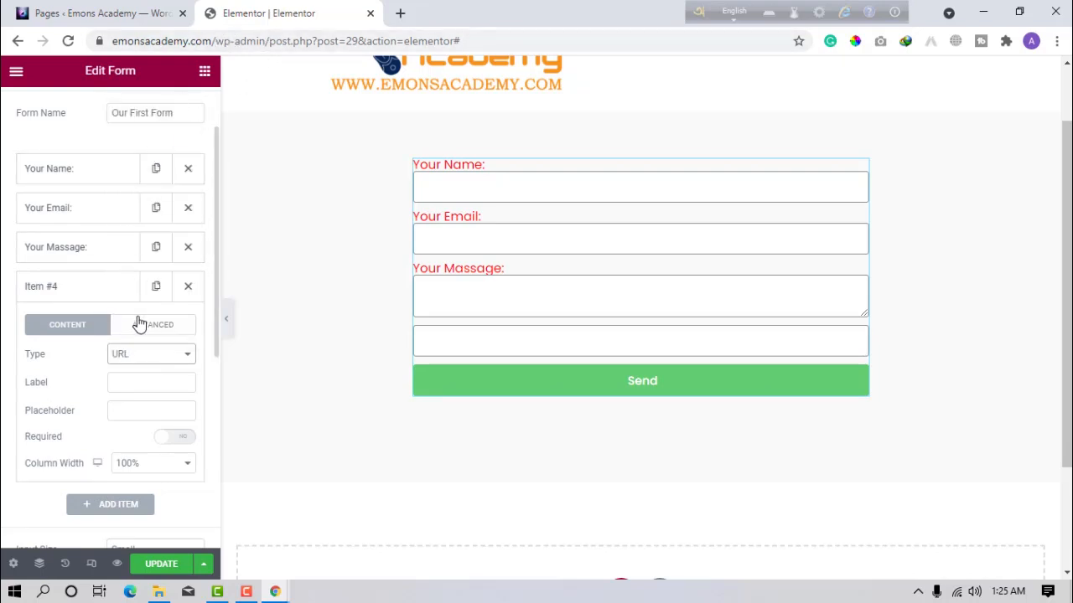
pyautogui.click(147, 382)
pyautogui.write('F')
pyautogui.press('BackSpace')
pyautogui.write('Your Facebook URL')
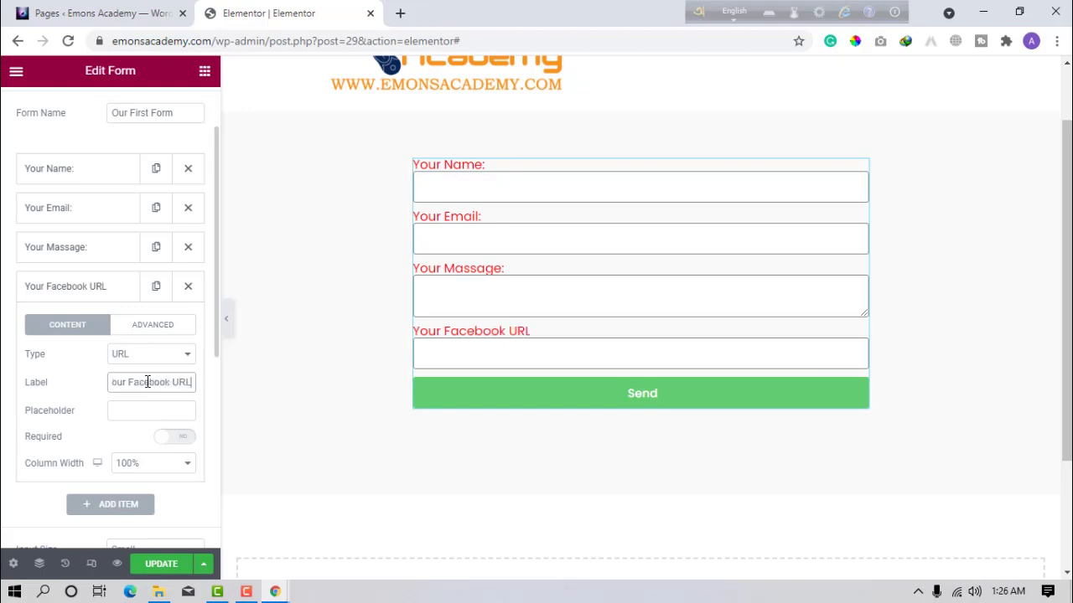
pyautogui.write(':')
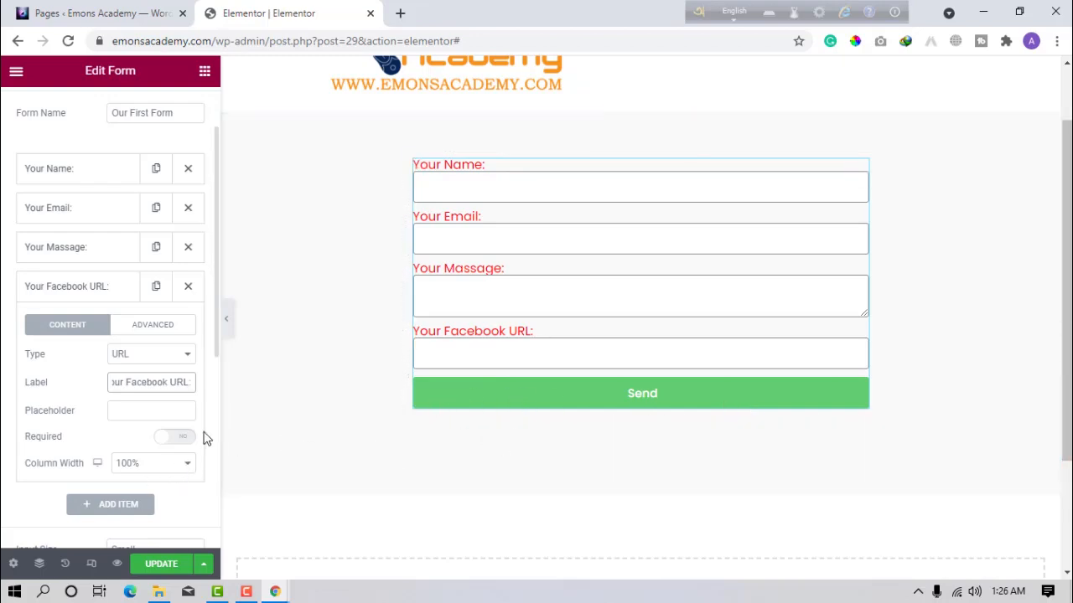
pyautogui.click(542, 345)
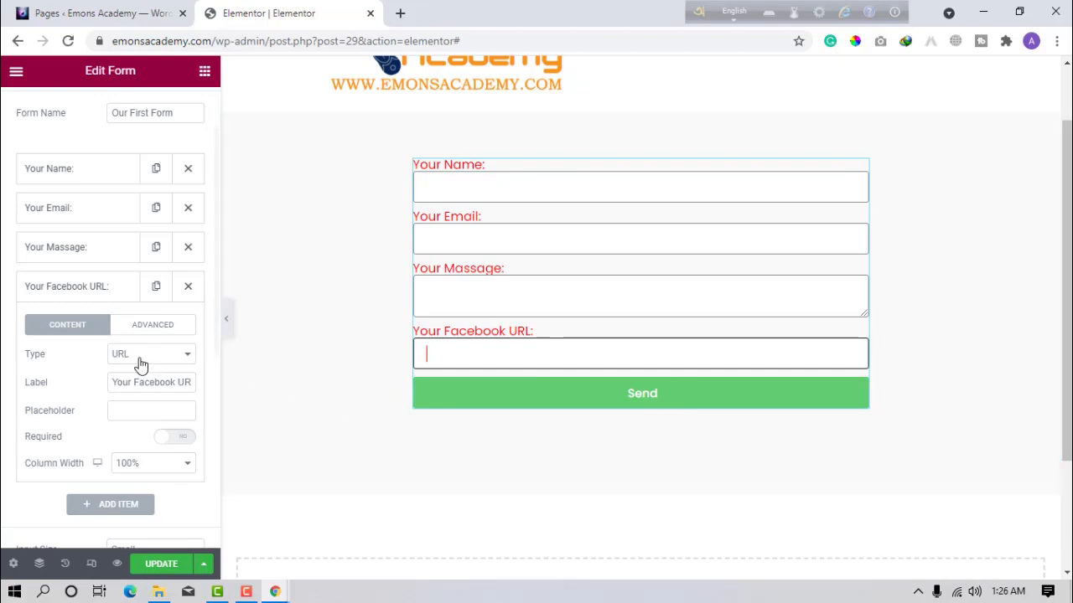
# Collapse the Facebook field and add a new blank fifth field.
pyautogui.click(101, 304)
pyautogui.click(109, 328)
pyautogui.click(139, 394)
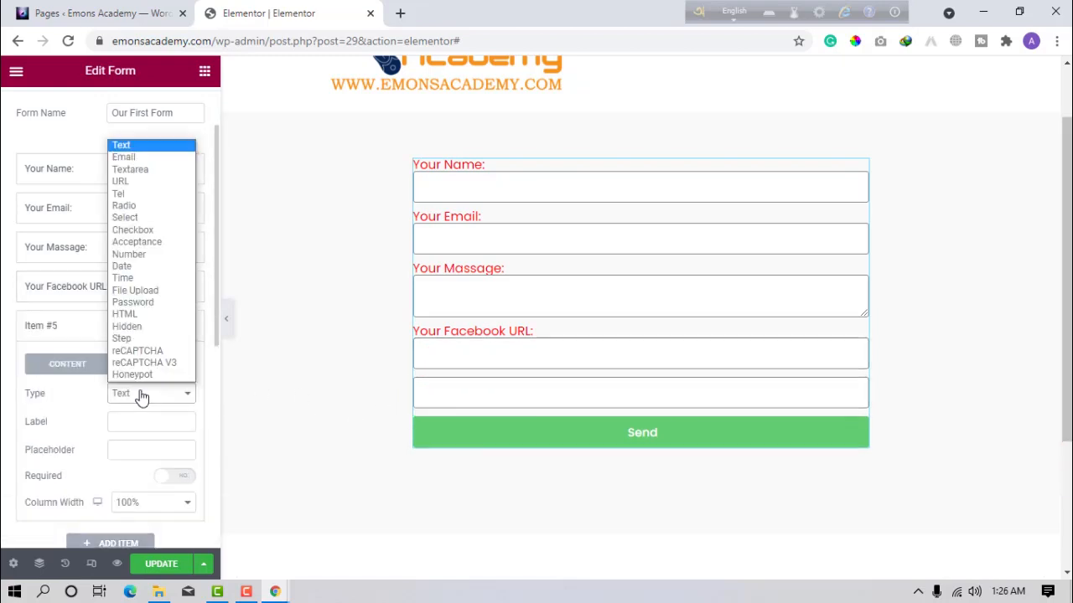
# Make the fifth field a required Tel field labelled 'Contact Number'.
pyautogui.click(123, 194)
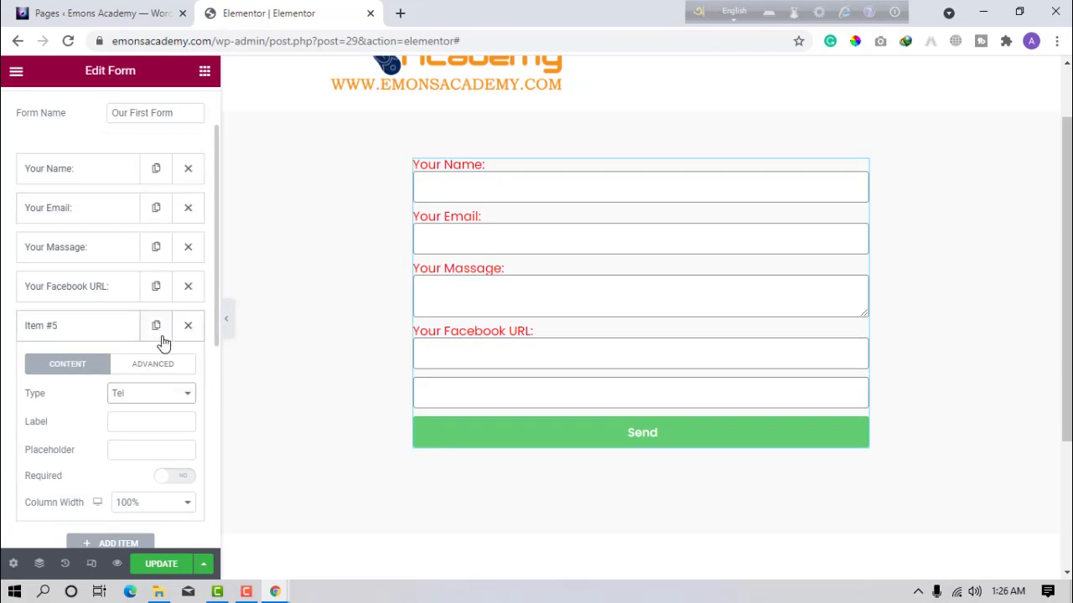
pyautogui.click(142, 420)
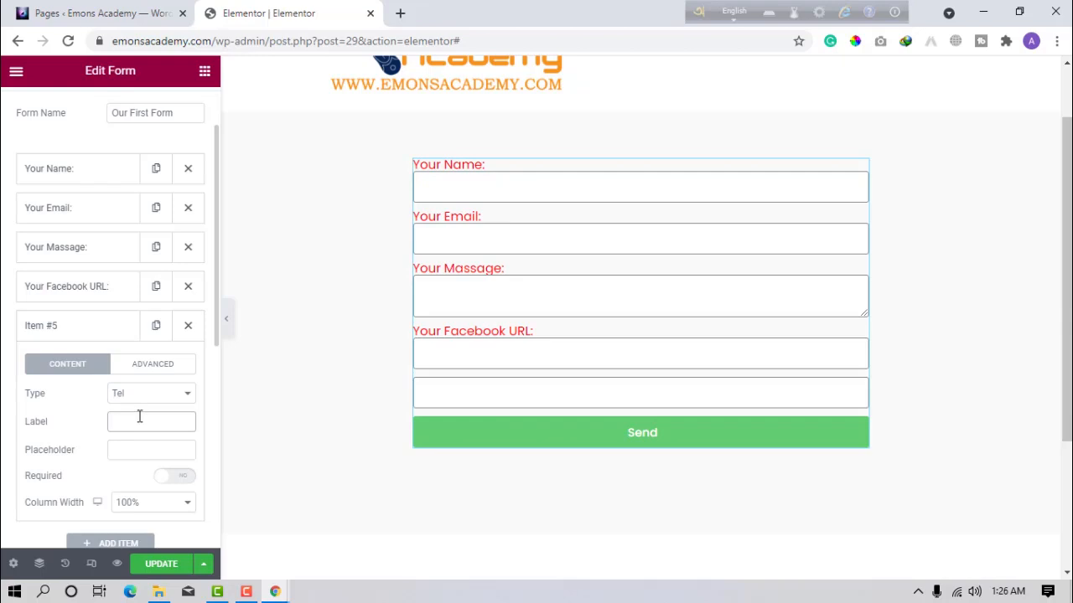
pyautogui.write('T')
pyautogui.press('BackSpace')
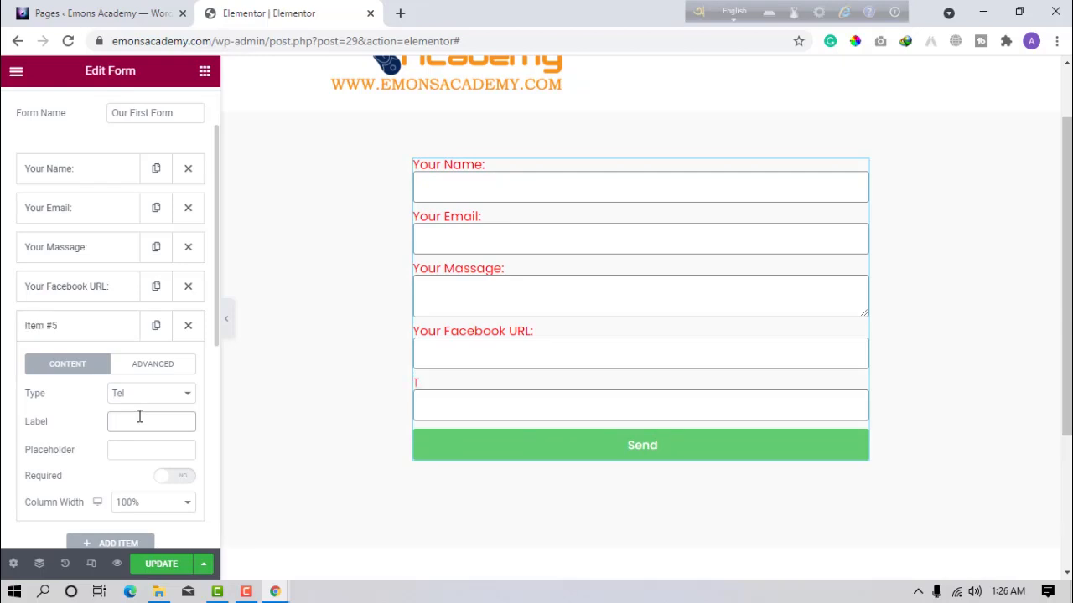
pyautogui.write('Contact Number:')
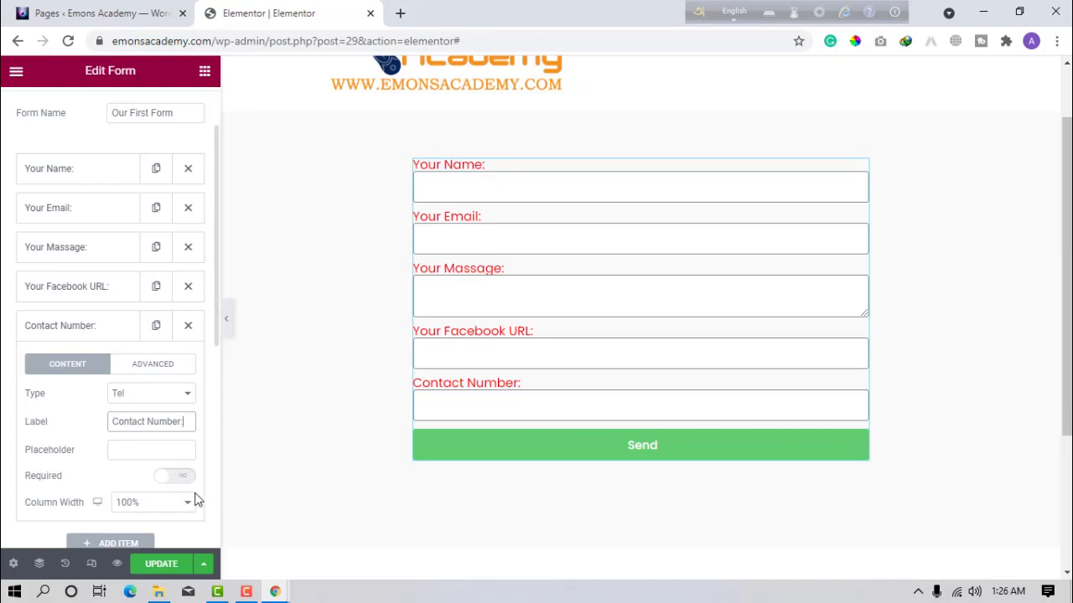
pyautogui.click(184, 475)
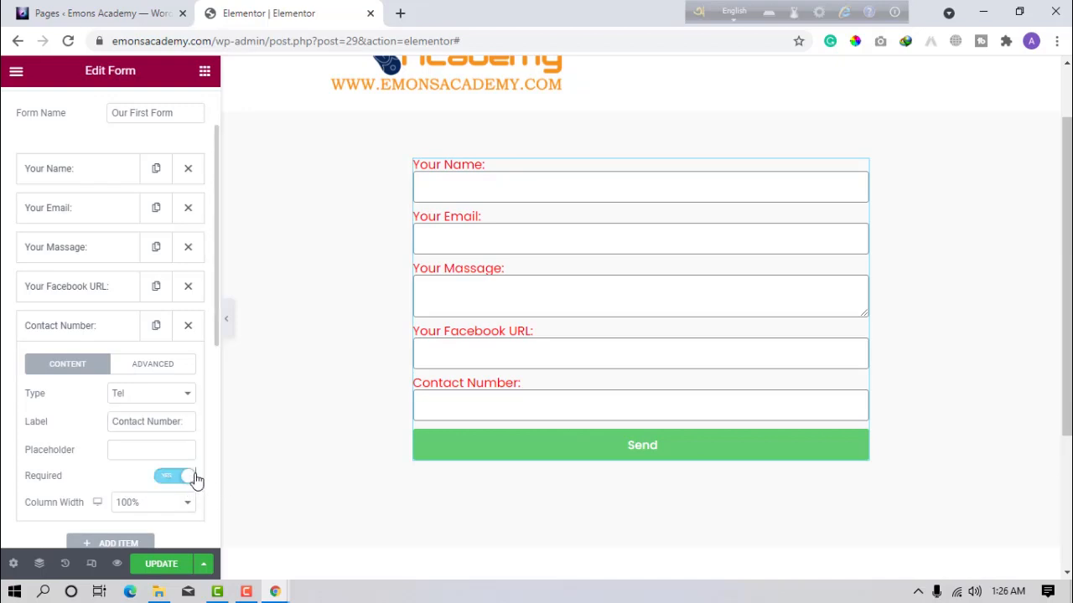
# Collapse the Contact Number settings, add a sixth field and duplicate it.
pyautogui.click(140, 366)
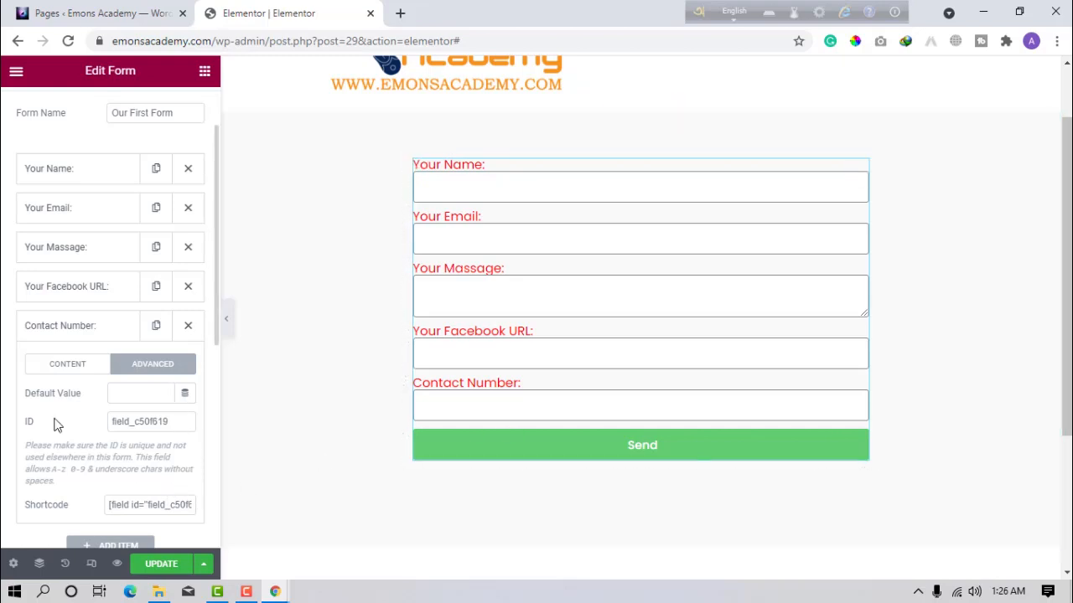
pyautogui.click(93, 338)
pyautogui.click(98, 364)
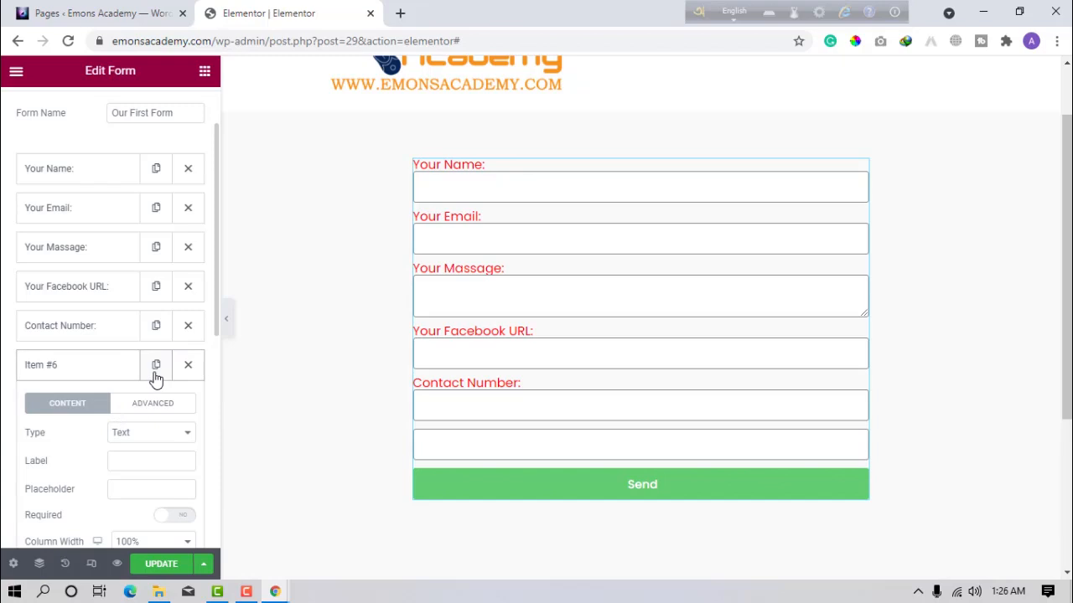
pyautogui.click(157, 367)
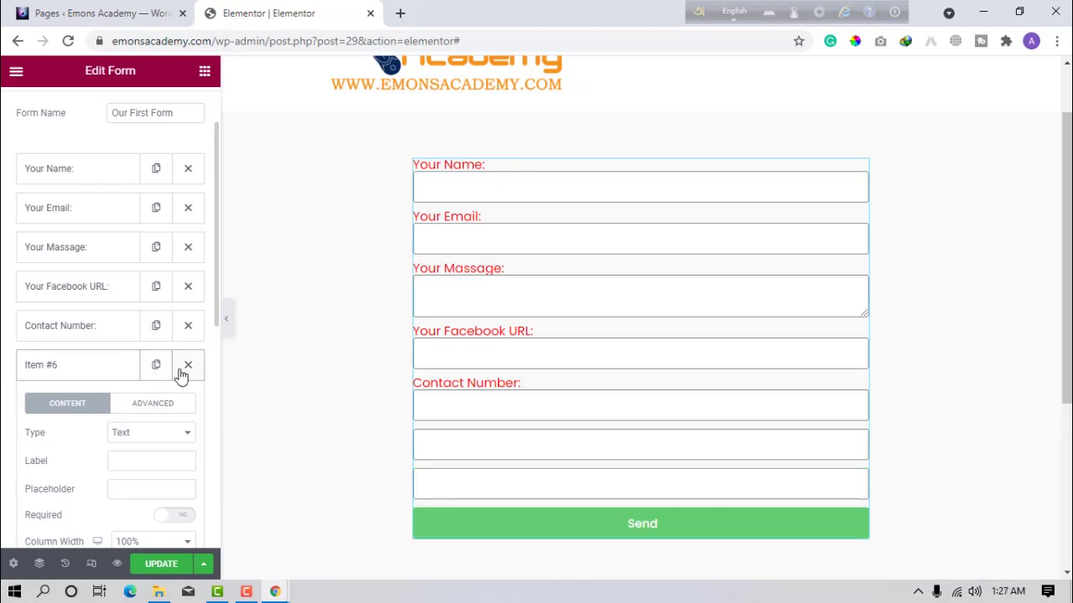
pyautogui.click(78, 377)
# Delete the extra duplicate and make Item #6 a required Radio field labelled 'Select Your Gender'.
pyautogui.click(78, 377)
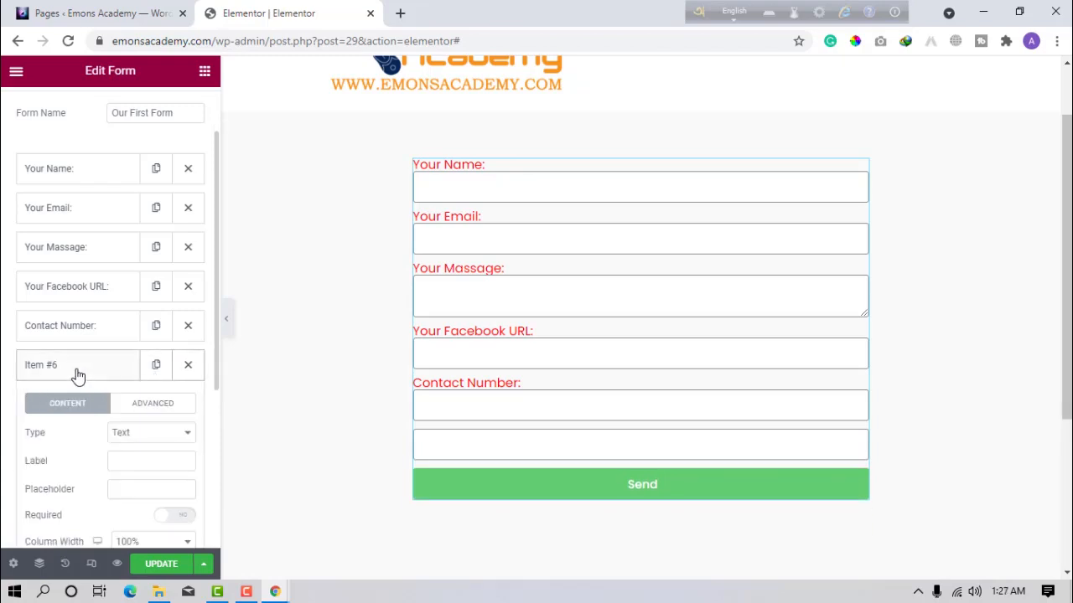
pyautogui.click(124, 436)
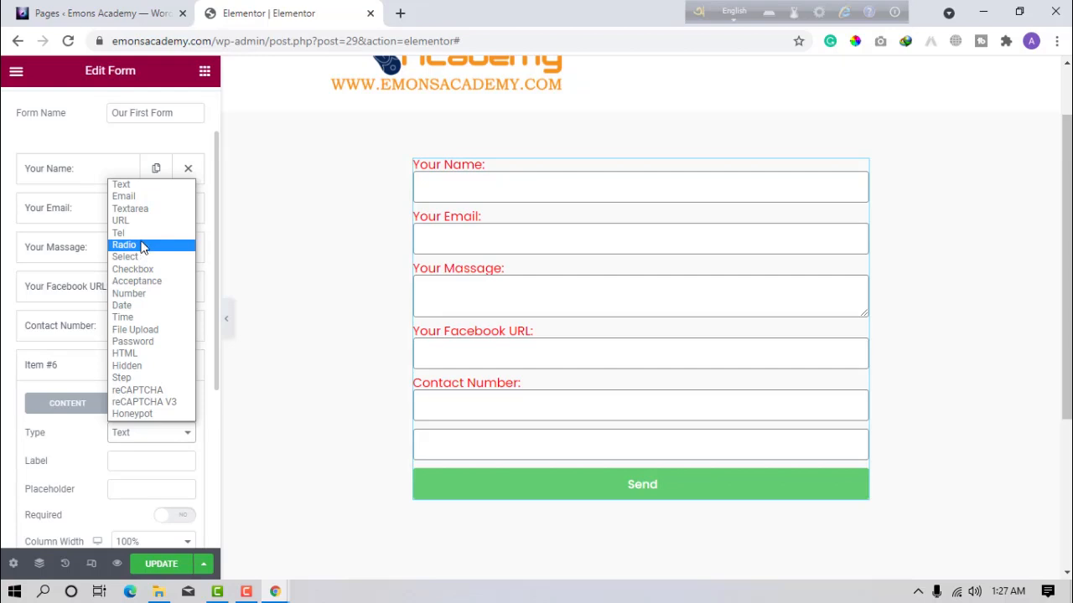
pyautogui.click(134, 245)
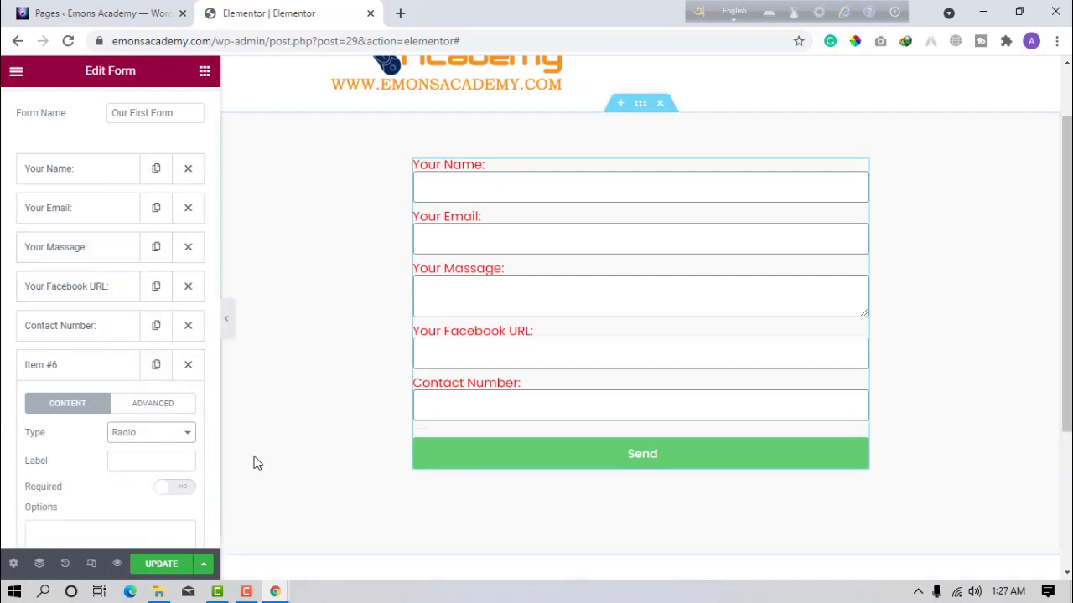
pyautogui.scroll(-1, 256, 463)
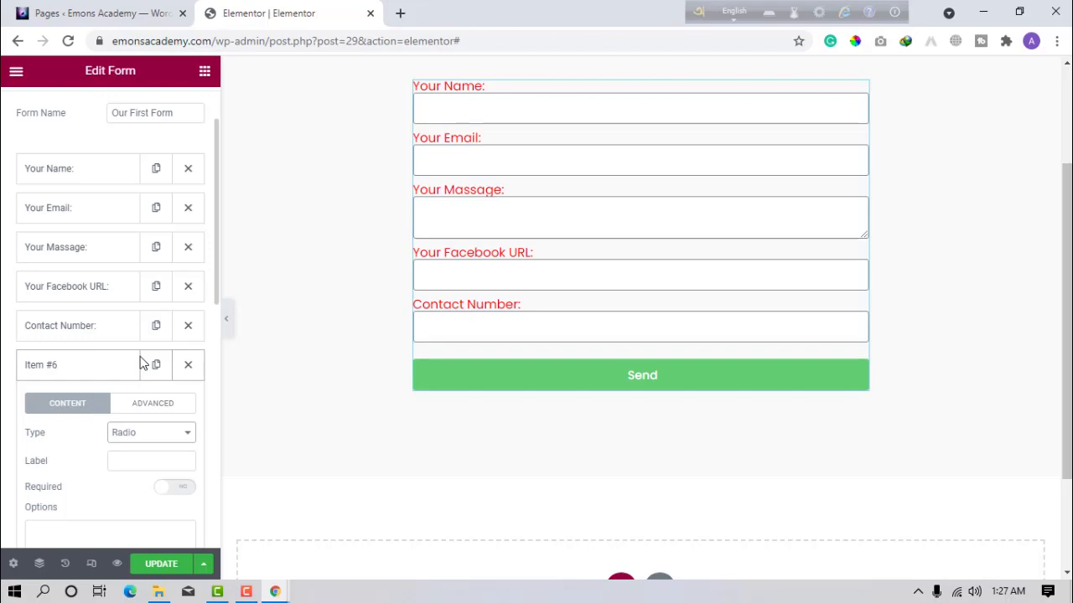
pyautogui.click(128, 458)
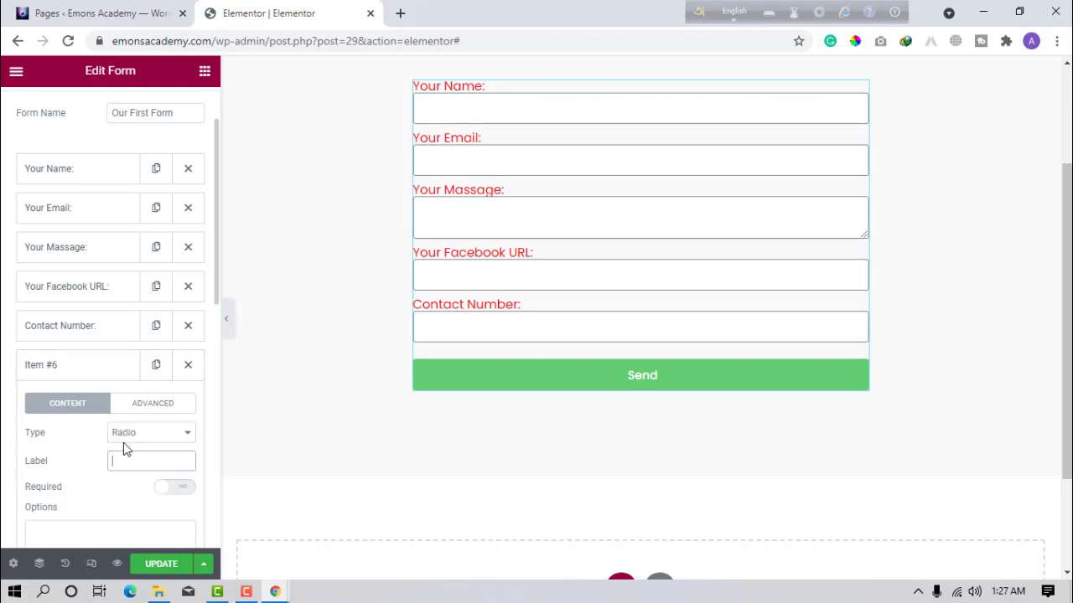
pyautogui.write('Se')
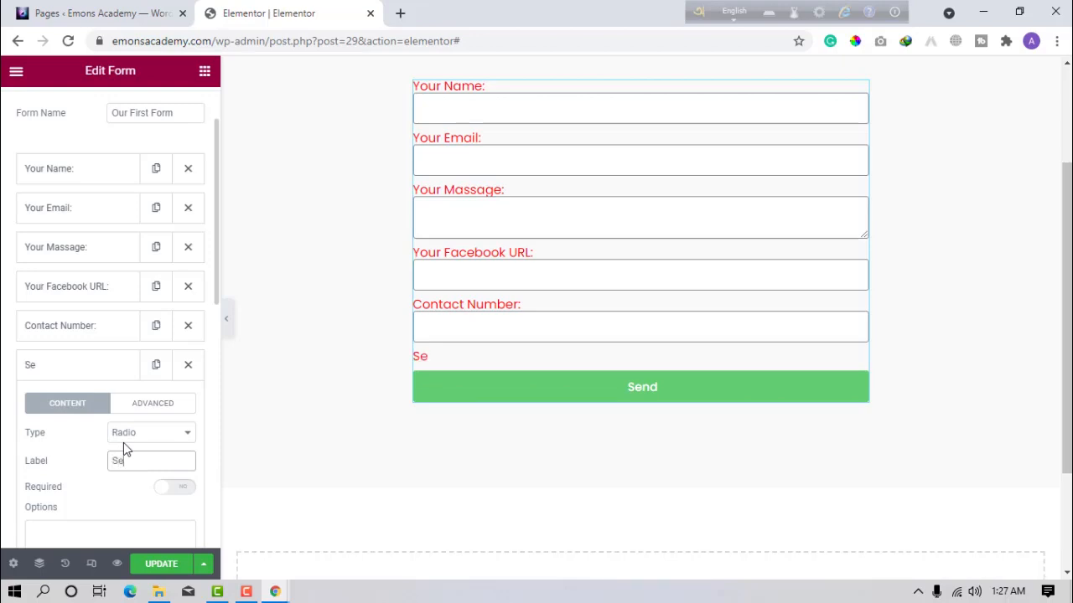
pyautogui.write('lect Your ')
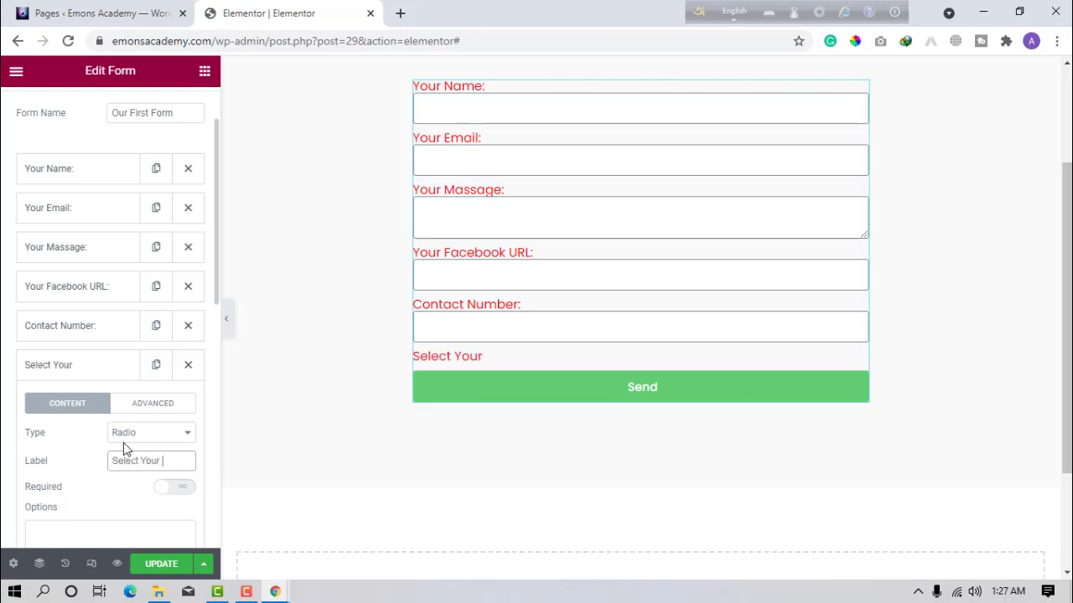
pyautogui.write('Gender')
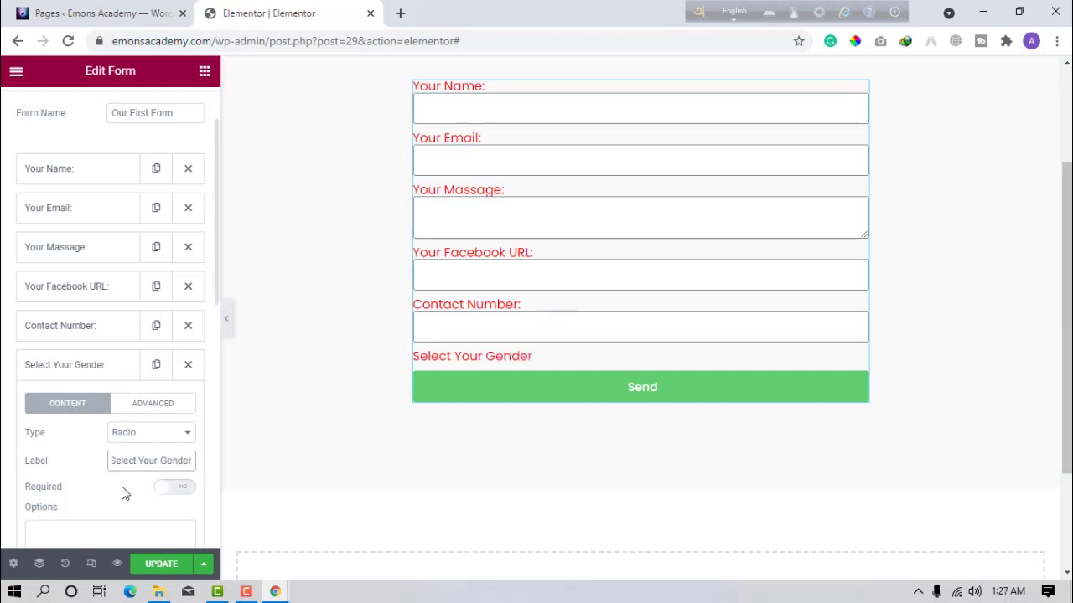
pyautogui.doubleClick(187, 483)
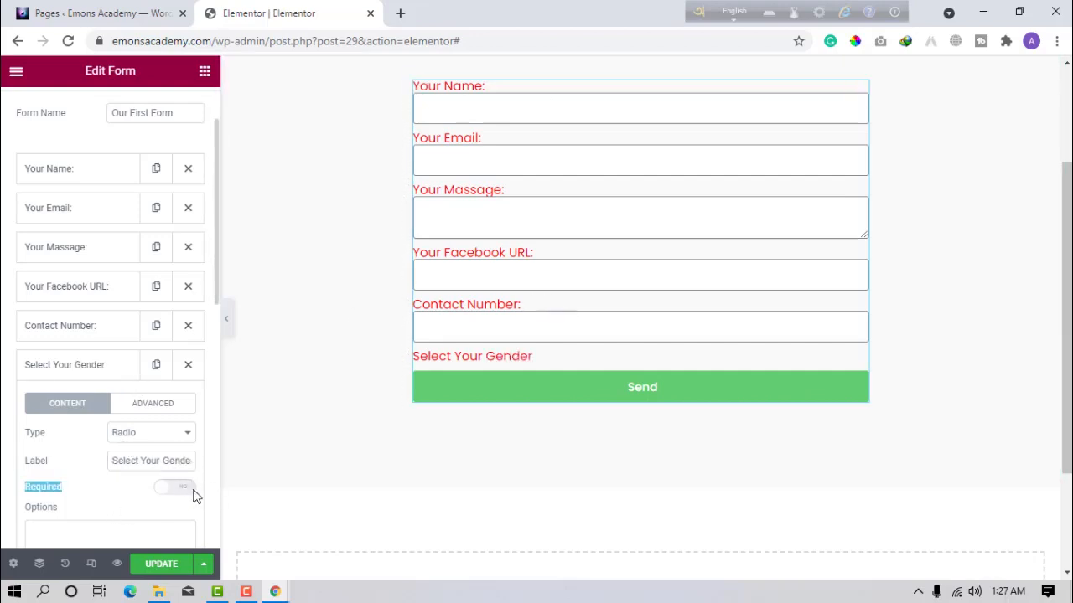
pyautogui.click(176, 491)
pyautogui.scroll(-1, 172, 505)
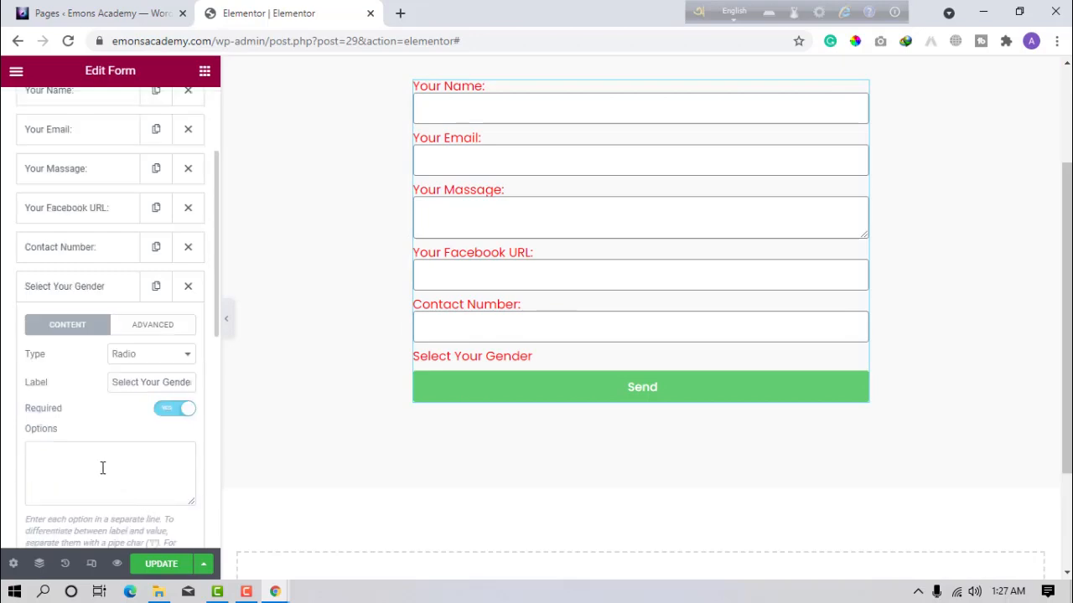
# Enter the gender options Male, Female and Custom on separate lines and turn on Inline List.
pyautogui.scroll(-1, 102, 467)
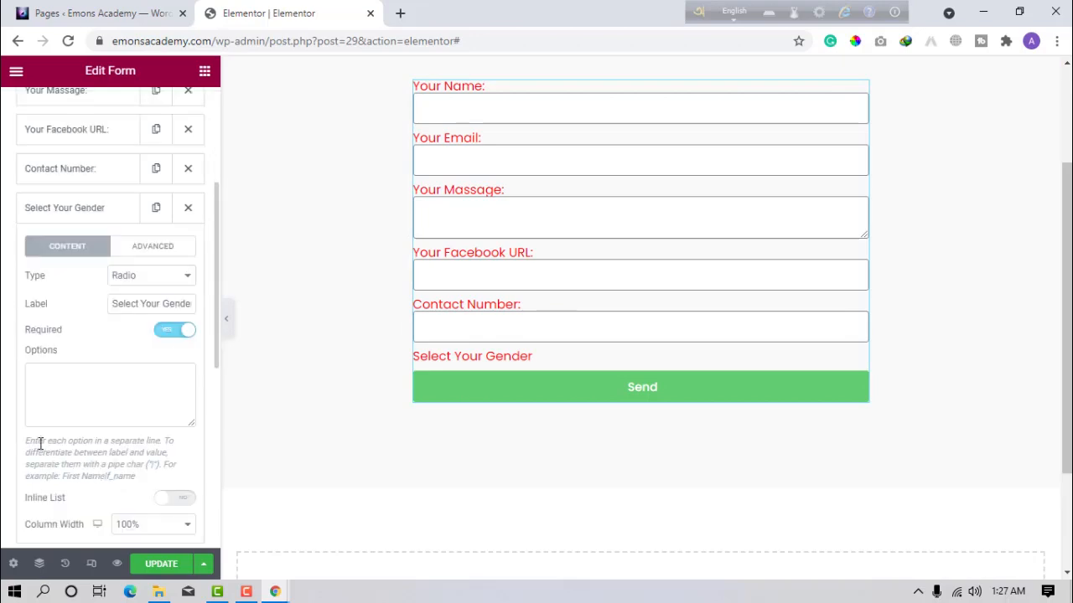
pyautogui.moveTo(25, 442); pyautogui.dragTo(139, 414)
pyautogui.click(139, 414)
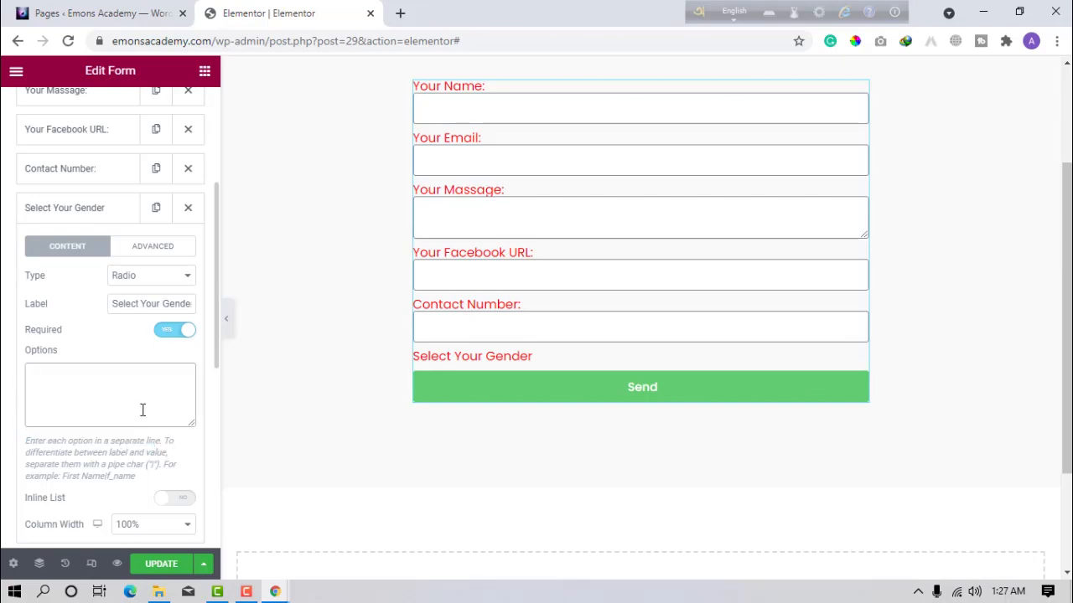
pyautogui.write('MAel')
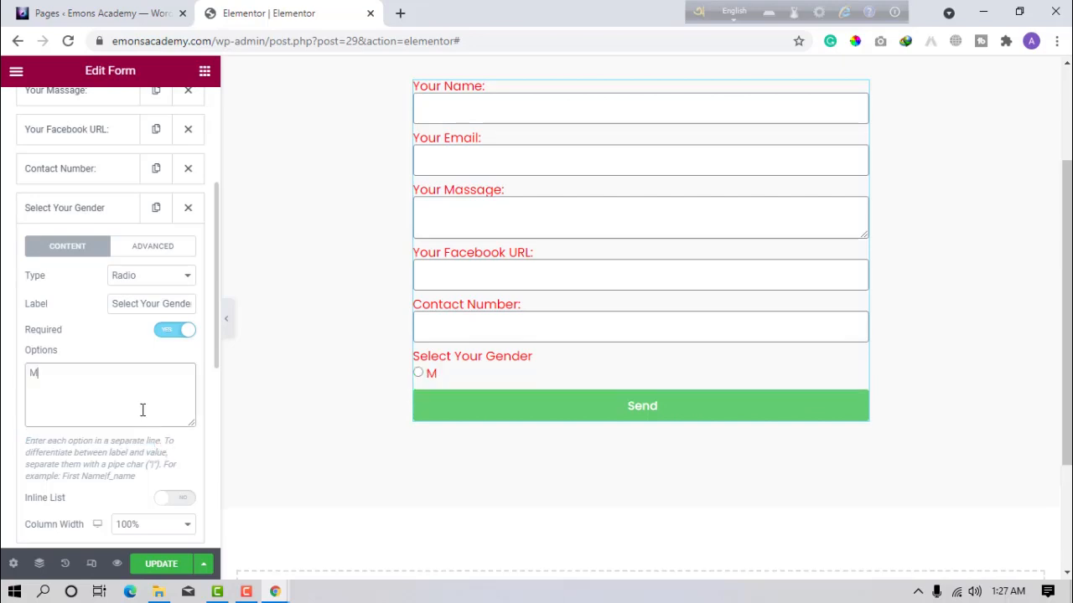
pyautogui.press('BackSpace')
pyautogui.press('BackSpace')
pyautogui.press('BackSpace')
pyautogui.write('ale')
pyautogui.press('Return')
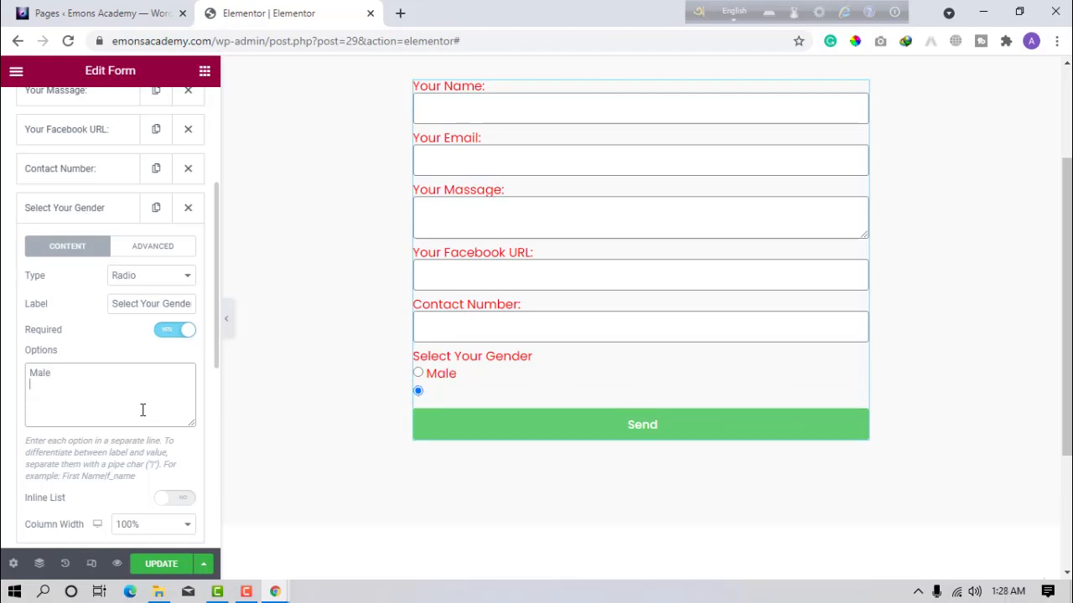
pyautogui.write('Female')
pyautogui.press('Return')
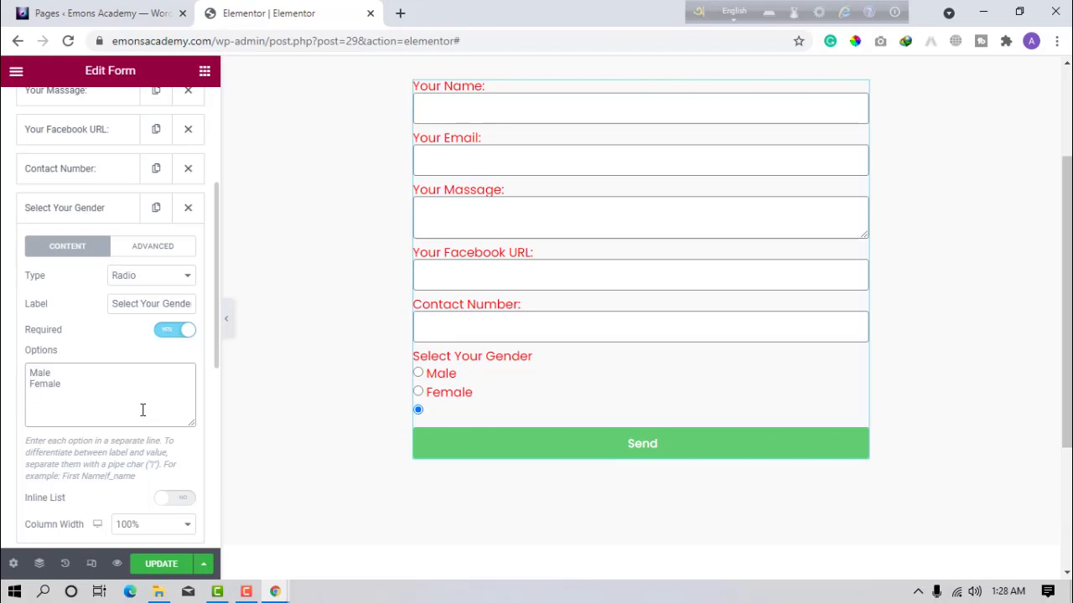
pyautogui.press('BackSpace')
pyautogui.write('Custom')
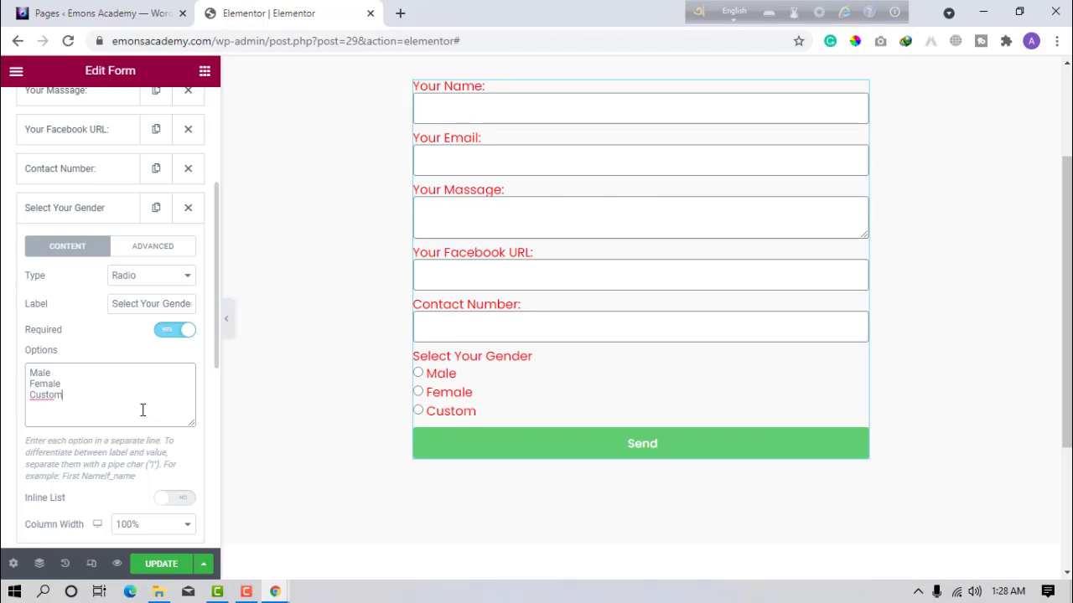
pyautogui.click(174, 503)
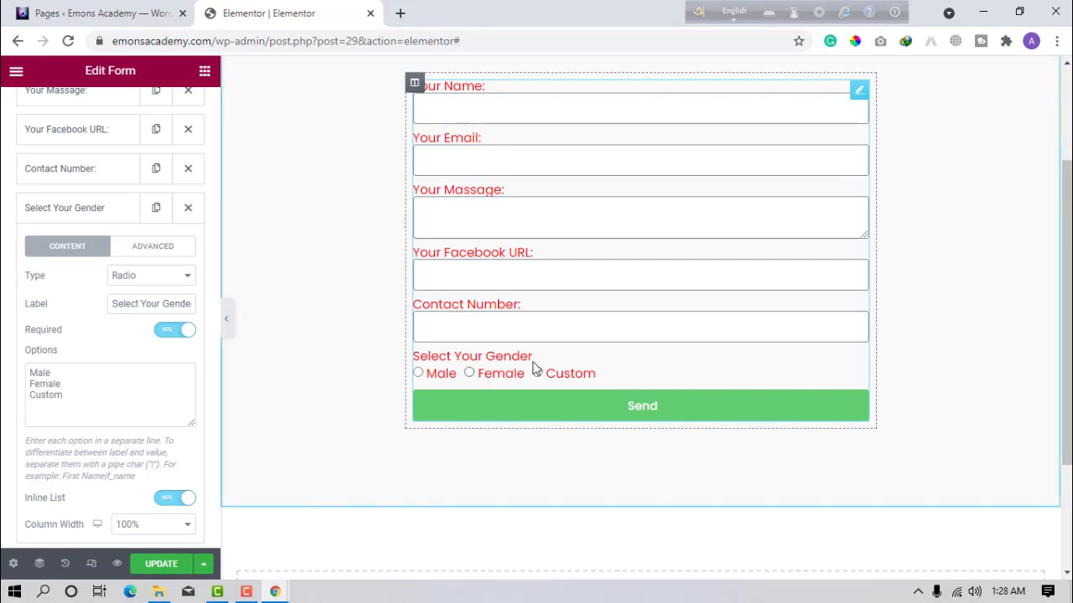
# Turn on Required Mark in the Advanced tab and restore Inline List for the gender choices.
pyautogui.click(181, 500)
pyautogui.scroll(-1, 161, 503)
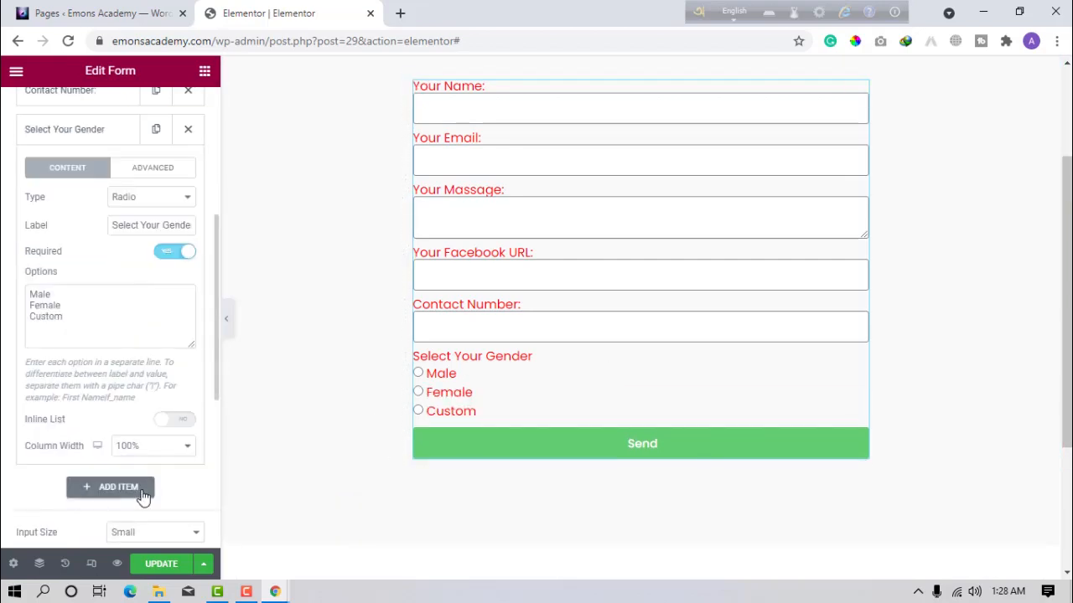
pyautogui.click(146, 170)
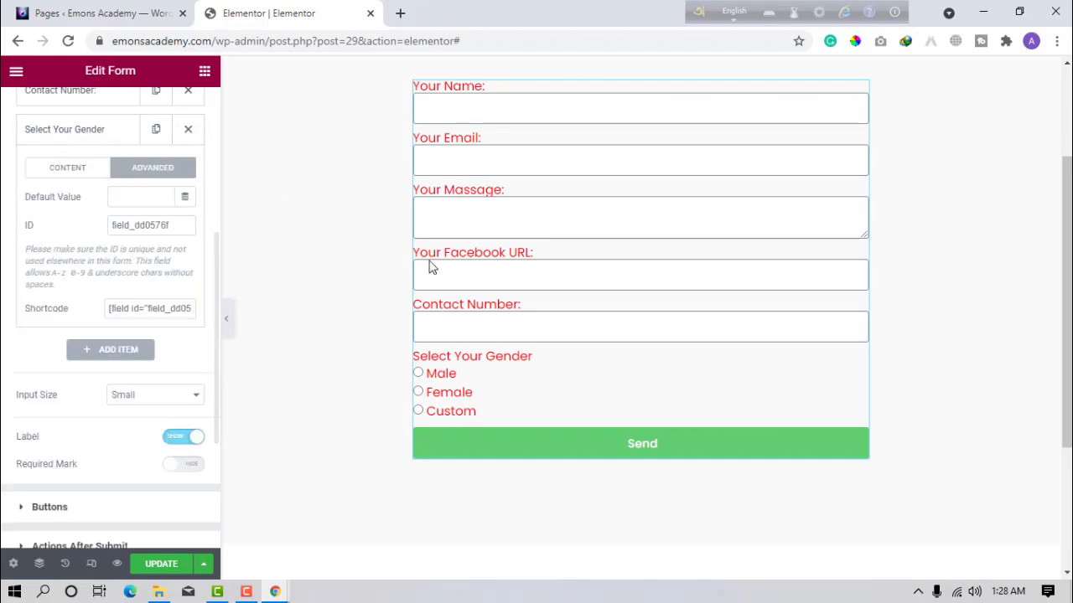
pyautogui.click(418, 372)
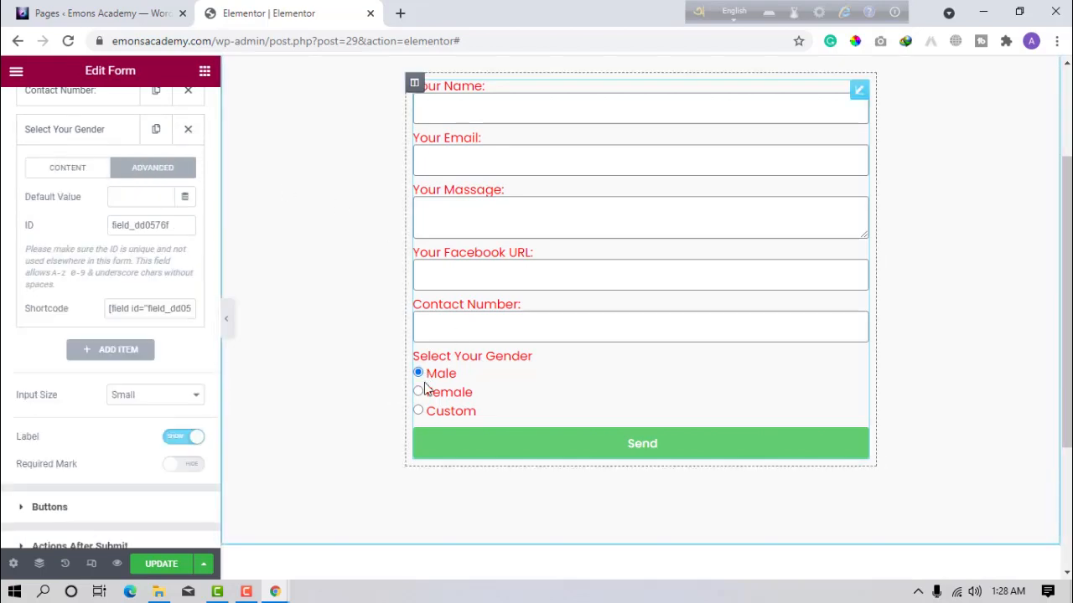
pyautogui.click(420, 393)
pyautogui.click(419, 410)
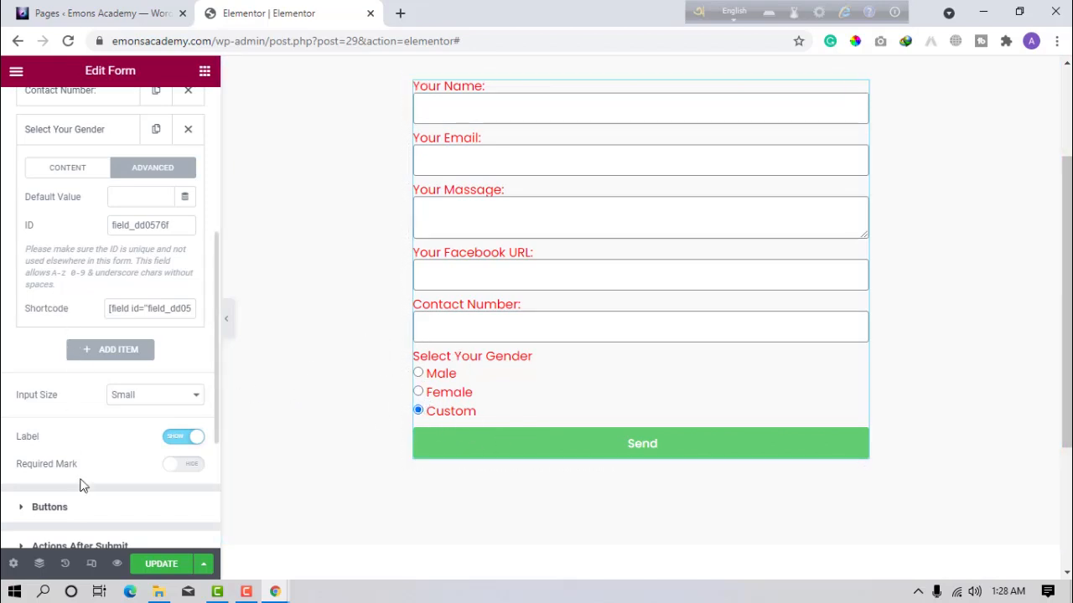
pyautogui.click(199, 466)
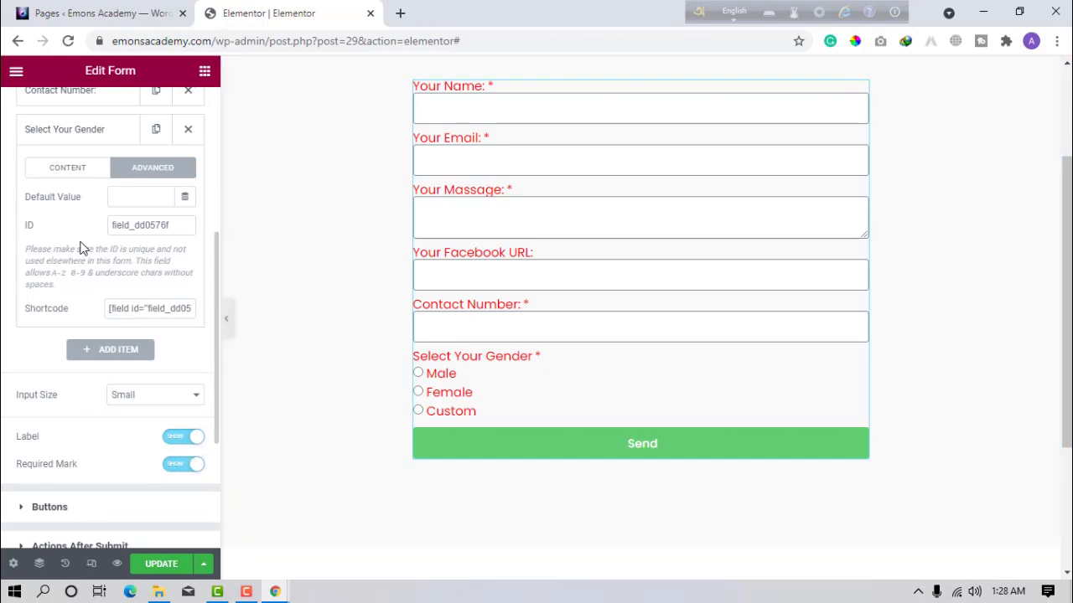
pyautogui.click(84, 170)
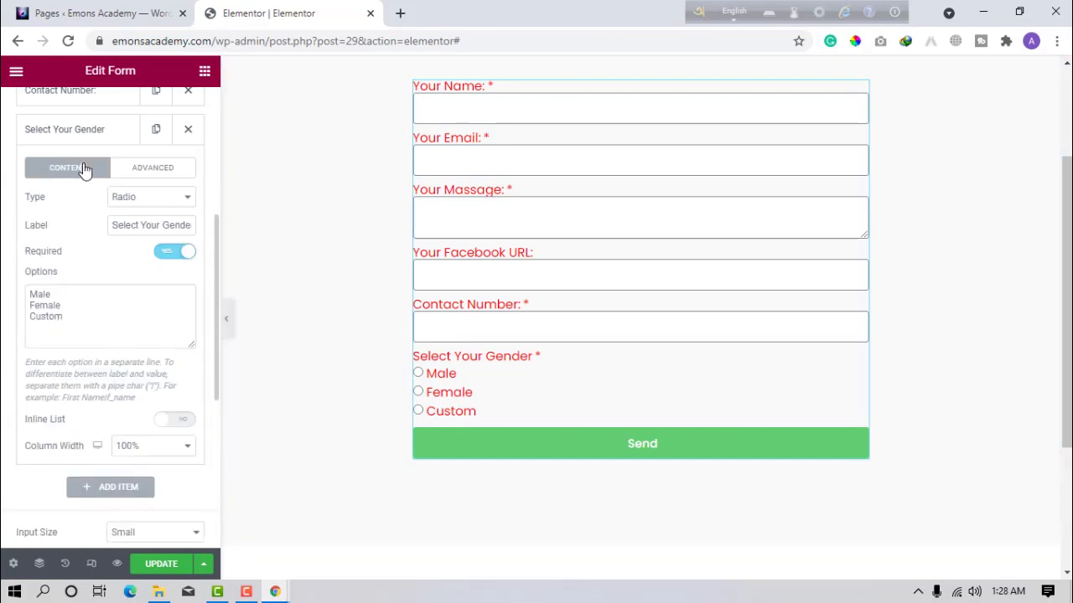
pyautogui.click(167, 425)
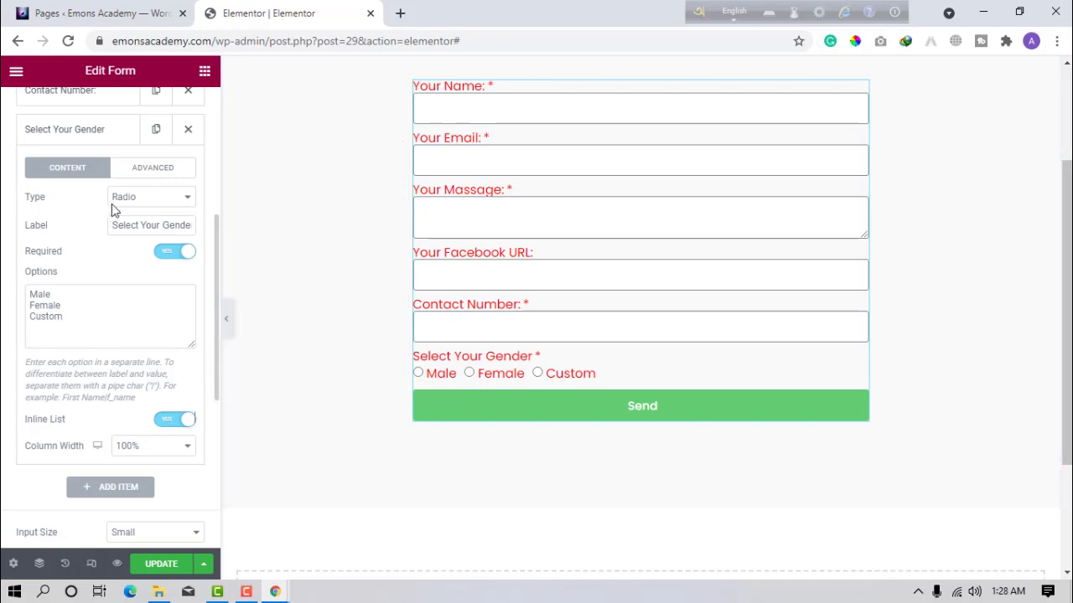
pyautogui.click(47, 132)
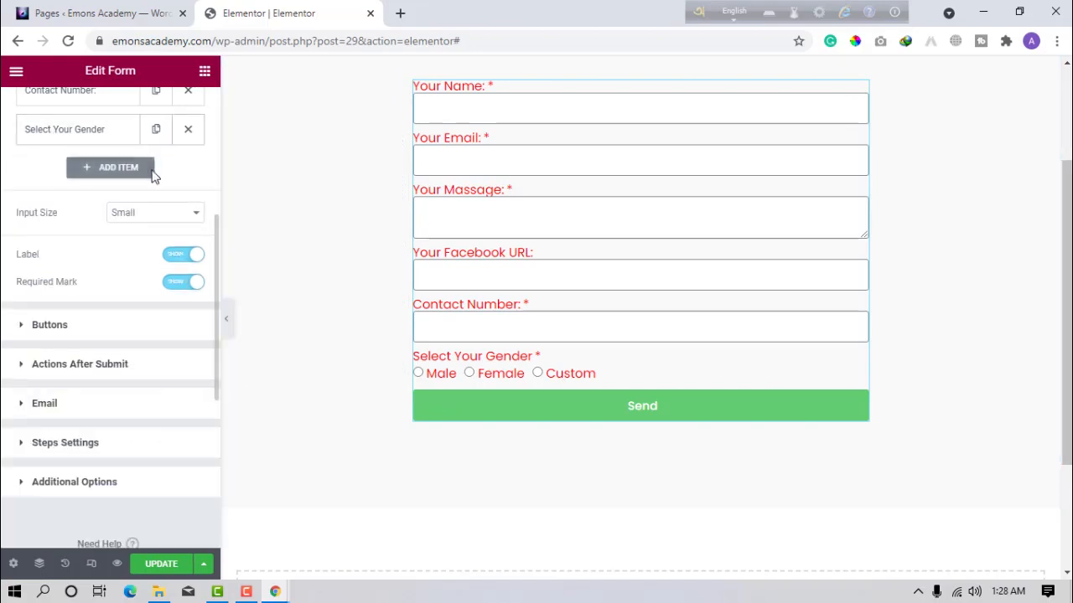
# Add a Select dropdown field labelled 'Choice a Plan'.
pyautogui.click(103, 173)
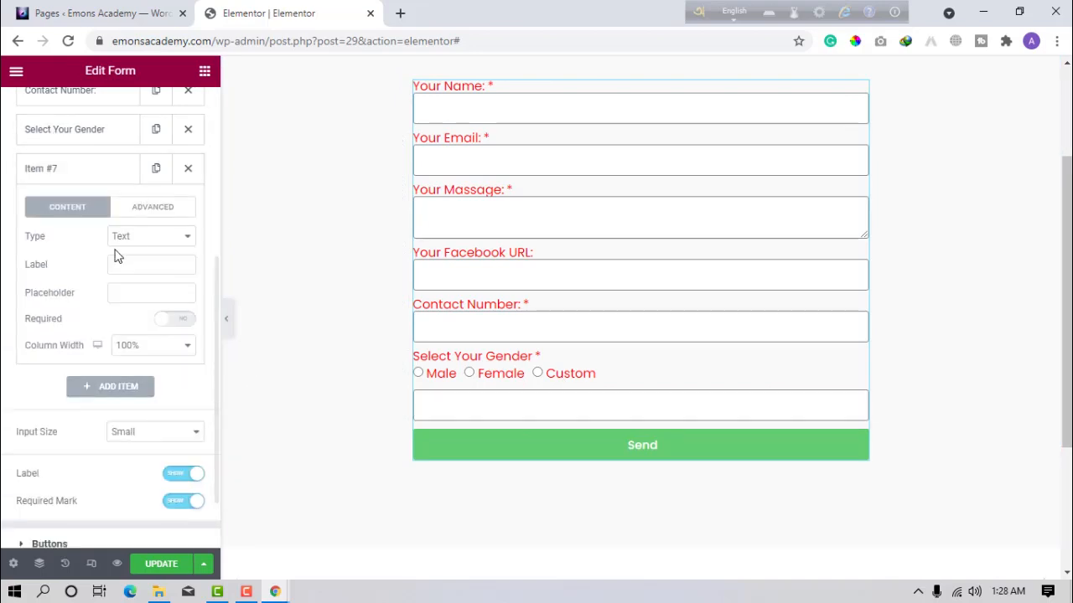
pyautogui.click(119, 243)
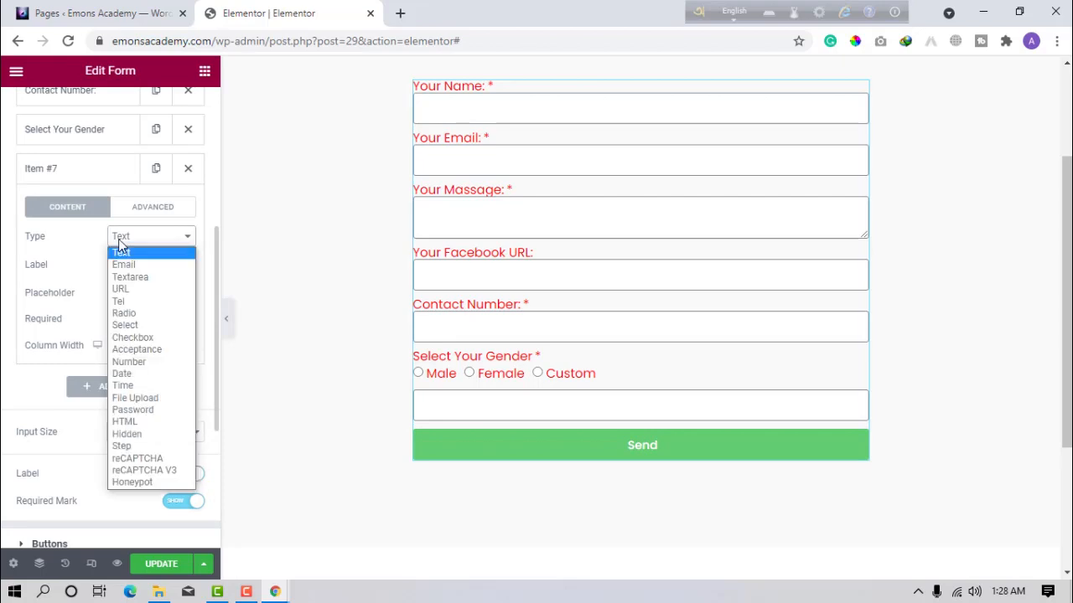
pyautogui.click(144, 326)
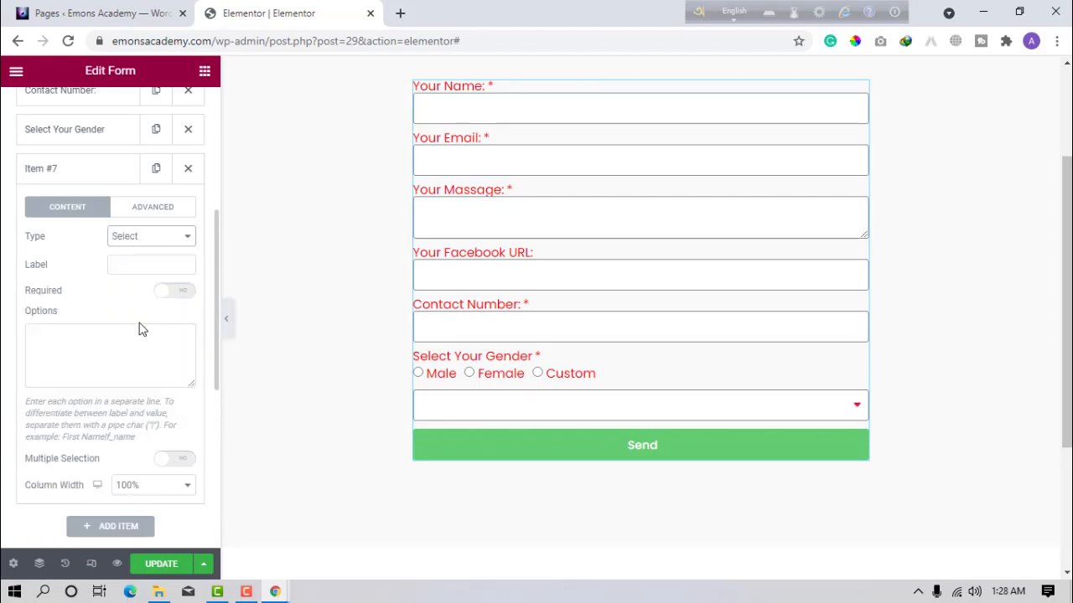
pyautogui.click(148, 265)
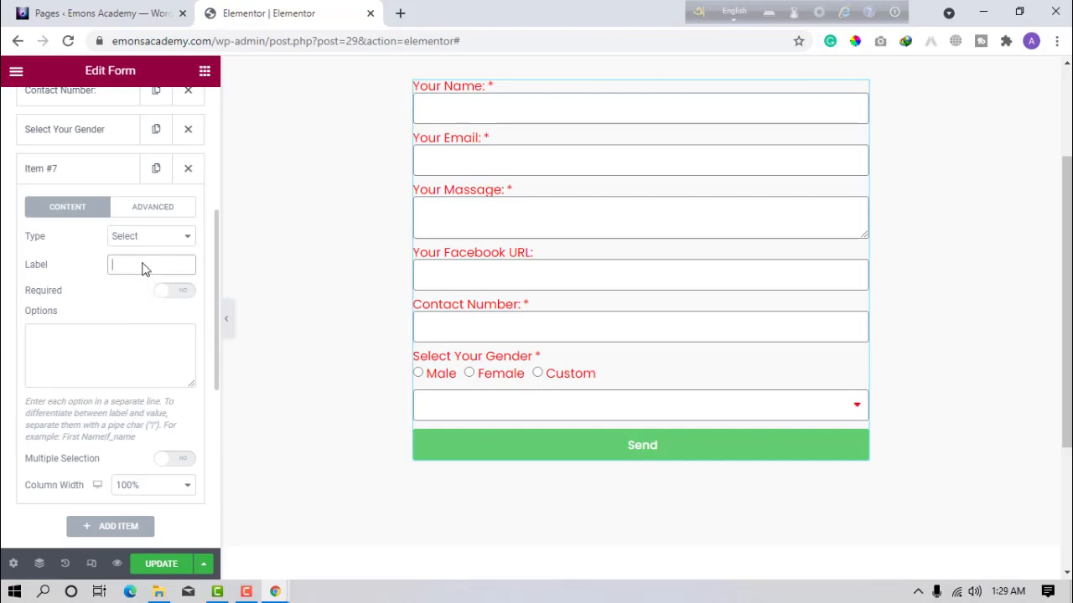
pyautogui.write('SE')
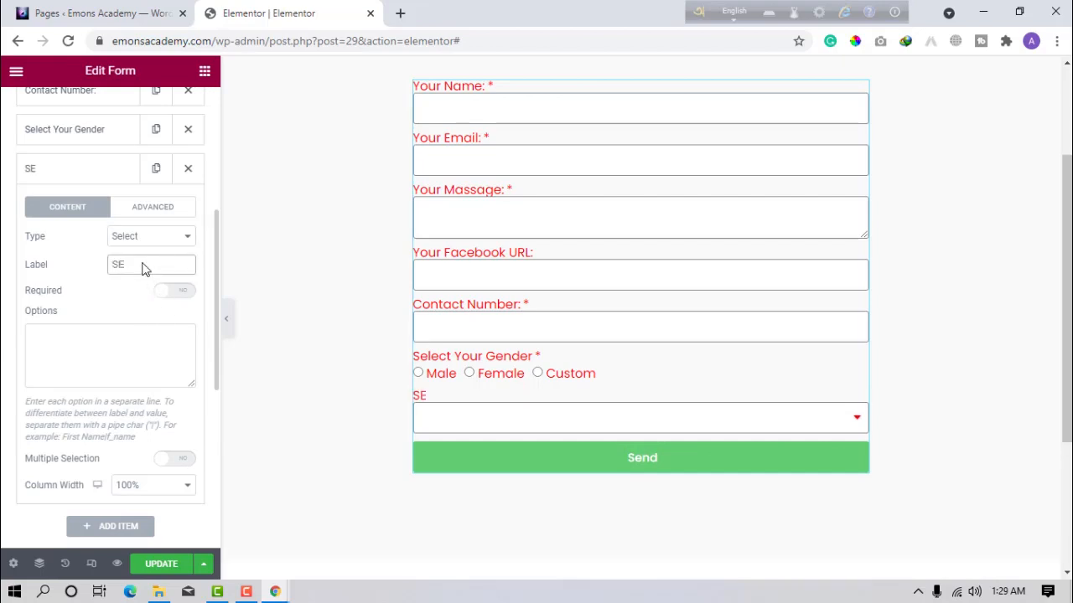
pyautogui.press('BackSpace')
pyautogui.press('BackSpace')
pyautogui.write('Choice a Plan')
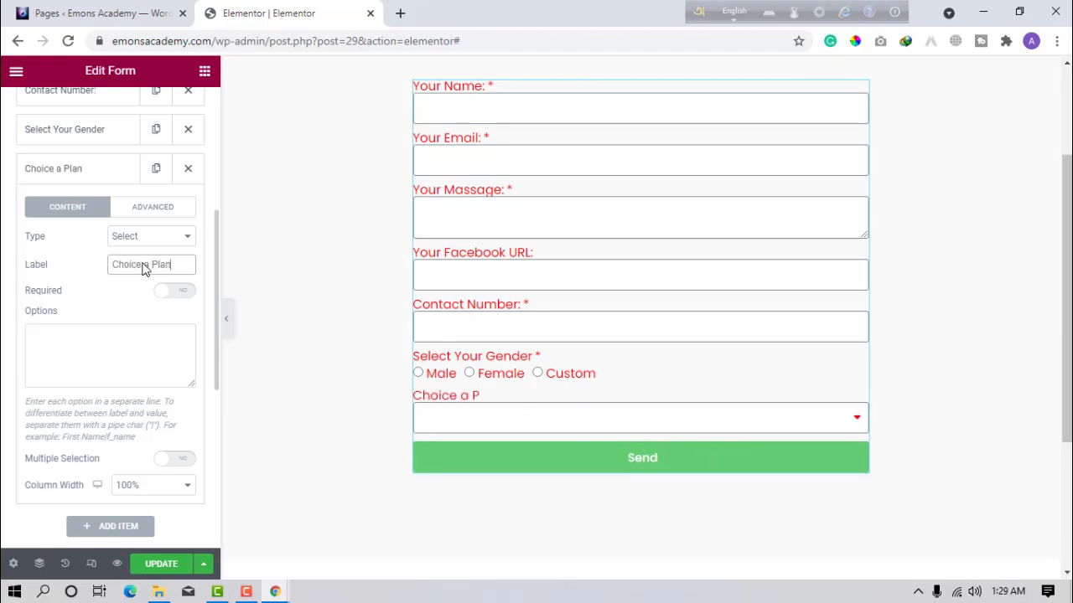
# Enter the dropdown options '5 GB Data Only' and '5 GB Data + 100 Minutes Talk time'.
pyautogui.click(73, 355)
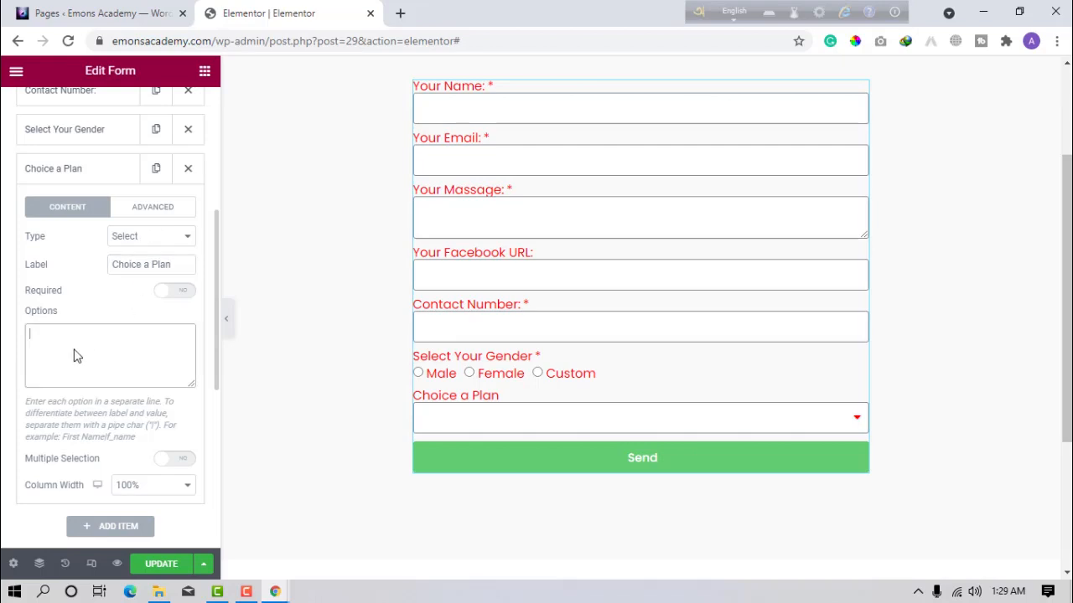
pyautogui.write('G')
pyautogui.write('5')
pyautogui.write(' GB ')
pyautogui.write('DAta')
pyautogui.press('BackSpace')
pyautogui.press('BackSpace')
pyautogui.press('BackSpace')
pyautogui.press('BackSpace')
pyautogui.write('ata ')
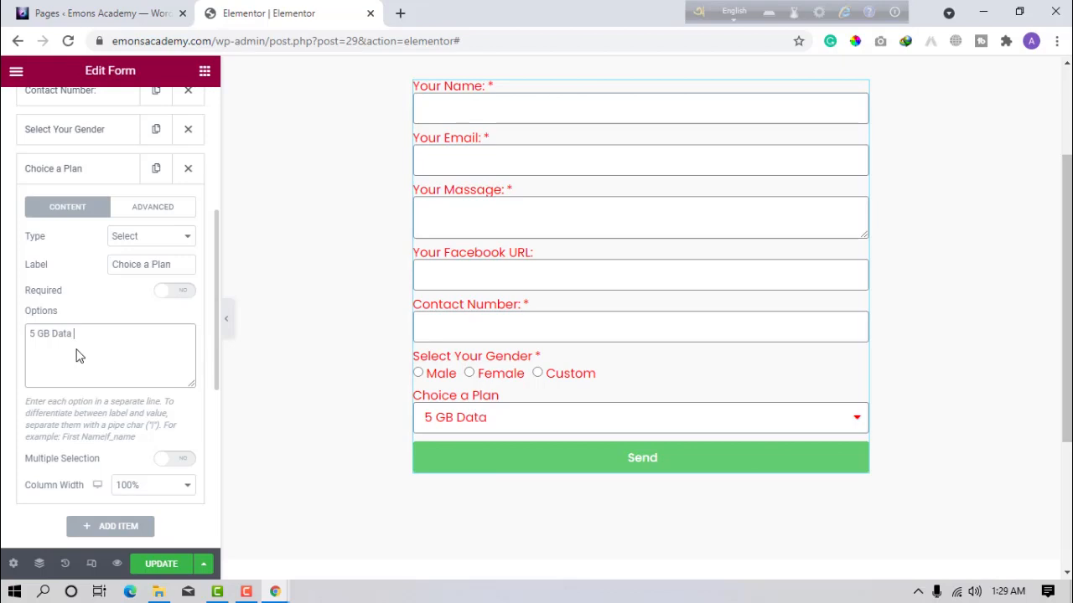
pyautogui.write('Only')
pyautogui.press('Return')
pyautogui.write('5 GB DAta')
pyautogui.hotkey('ctrl', 'shift', 'Left')
pyautogui.press('BackSpace')
pyautogui.write('Data + 100 Mi')
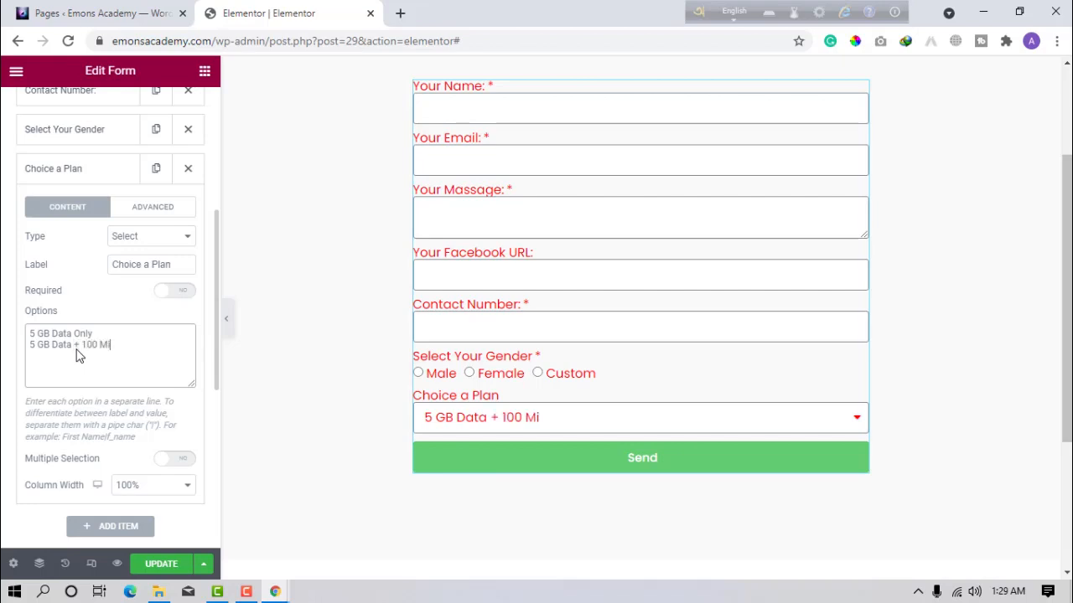
pyautogui.write('nutes Talk t')
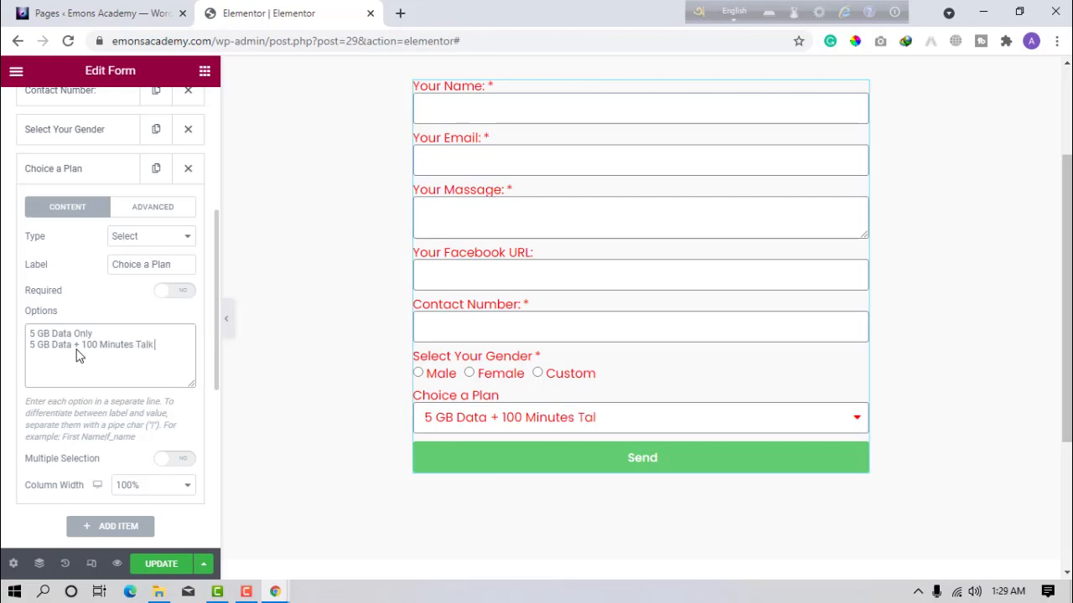
pyautogui.write('ime')
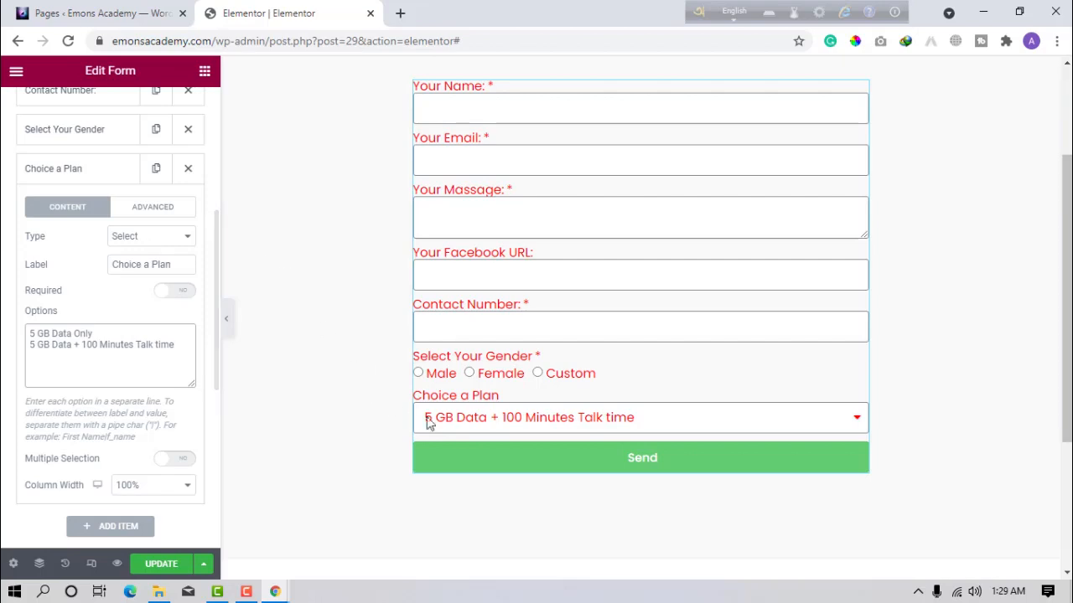
# Preview the dropdown, then insert a new first line for the Select Plan choice.
pyautogui.click(586, 421)
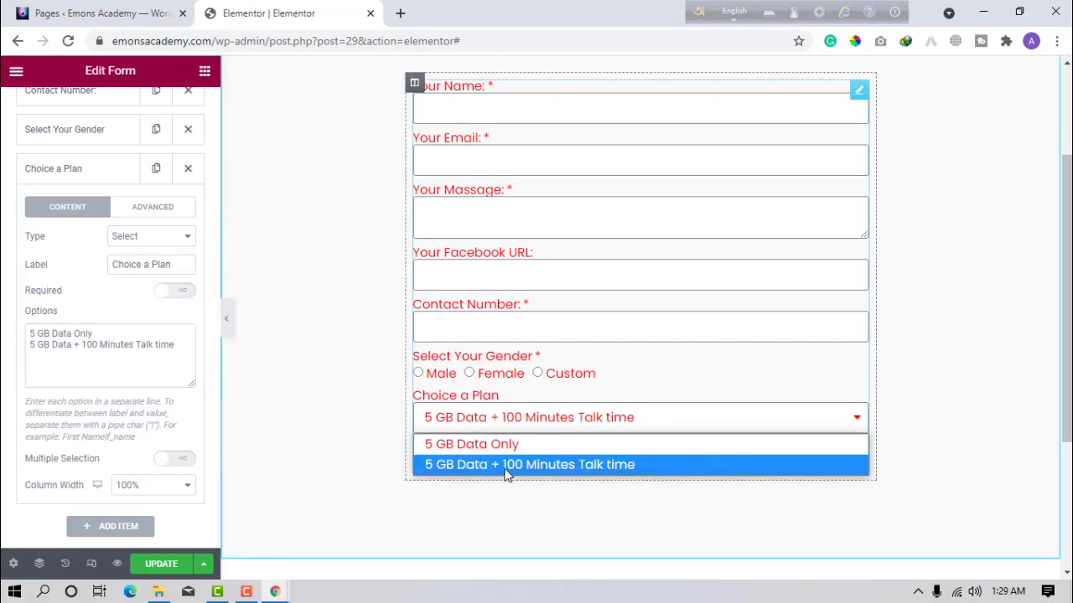
pyautogui.click(37, 335)
pyautogui.click(37, 335)
pyautogui.click(29, 335)
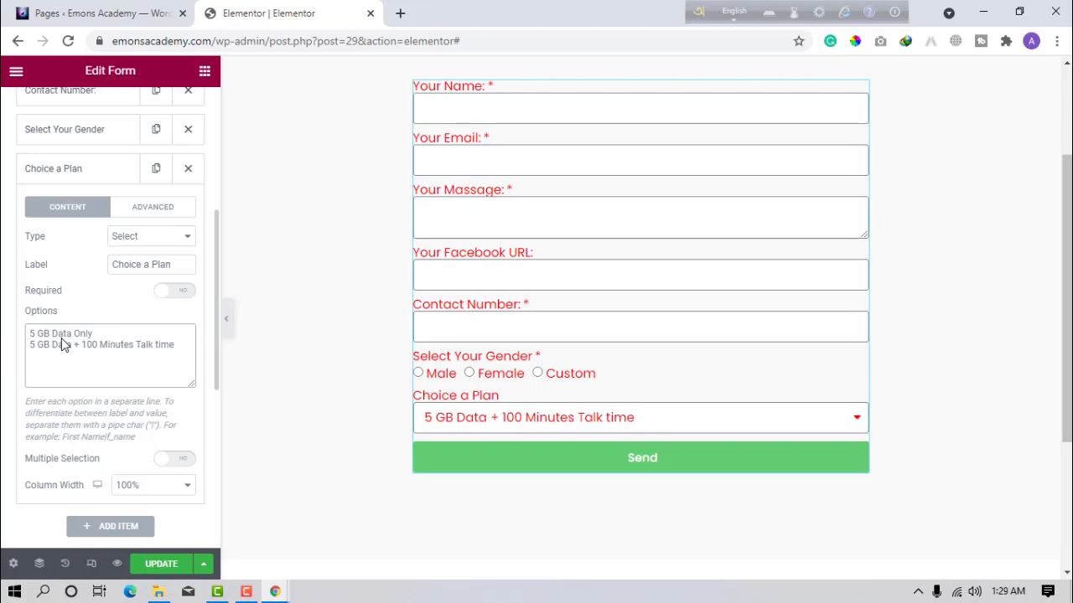
pyautogui.press('Return')
pyautogui.press('Up')
pyautogui.write('S')
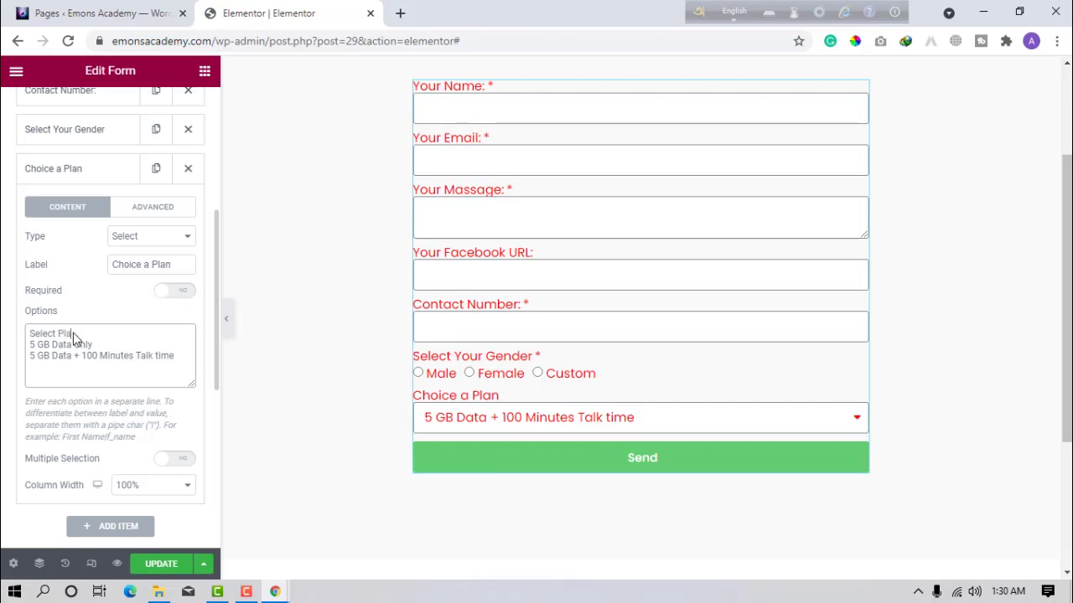
# Correct the first choice's spelling to 'Select Plan' and check the dropdown in the preview.
pyautogui.click(70, 295)
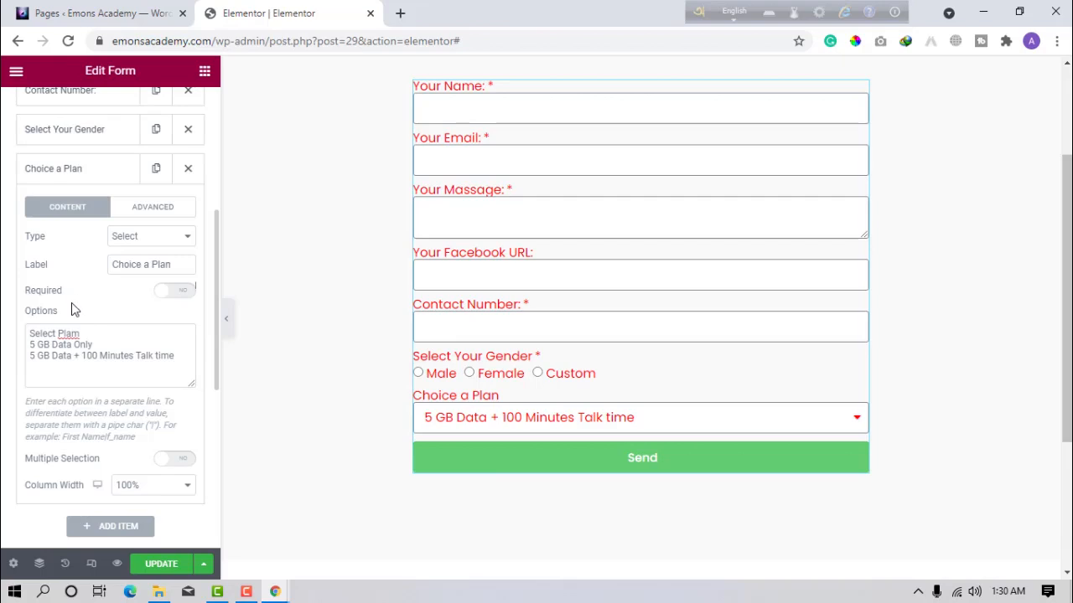
pyautogui.rightClick(77, 335)
pyautogui.click(105, 348)
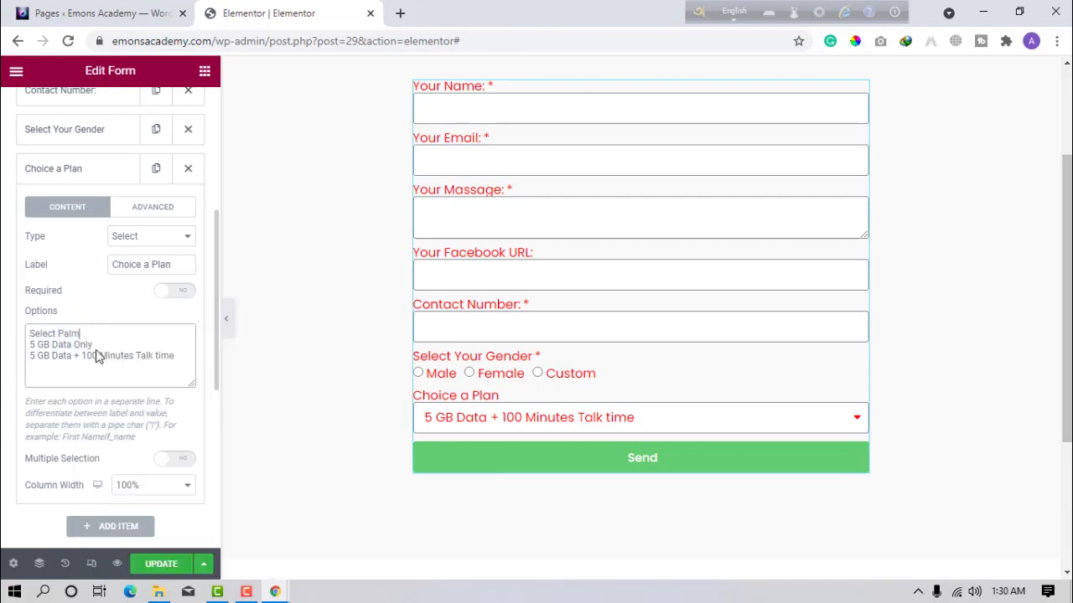
pyautogui.moveTo(90, 343); pyautogui.dragTo(65, 334)
pyautogui.click(66, 335)
pyautogui.click(78, 335)
pyautogui.write('lam')
pyautogui.press('BackSpace')
pyautogui.click(555, 427)
pyautogui.click(486, 442)
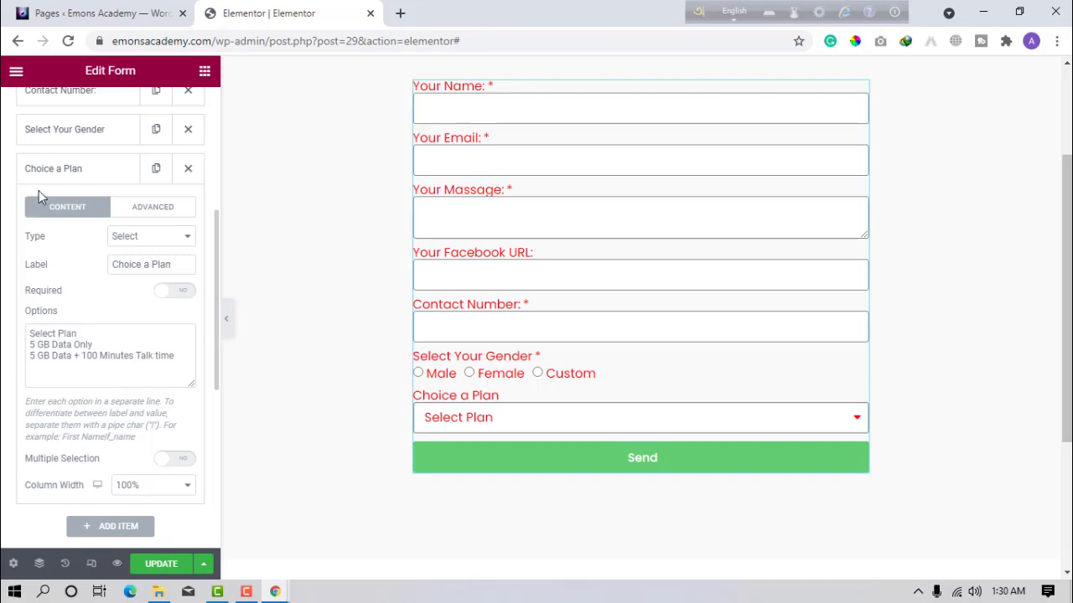
# Add a Checkbox field labelled 'I am Over 13'.
pyautogui.click(87, 179)
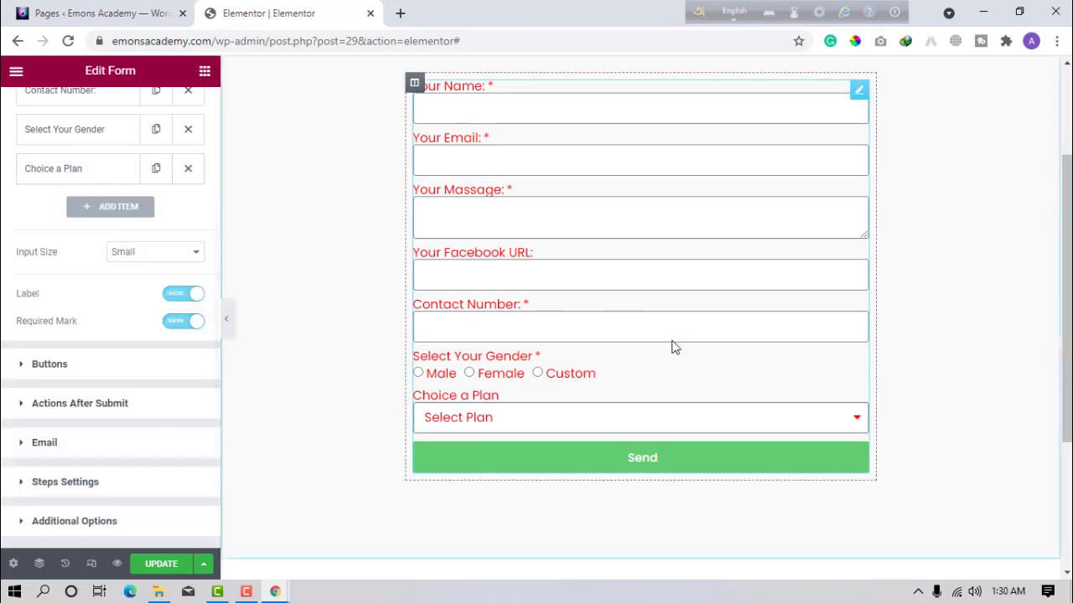
pyautogui.click(86, 207)
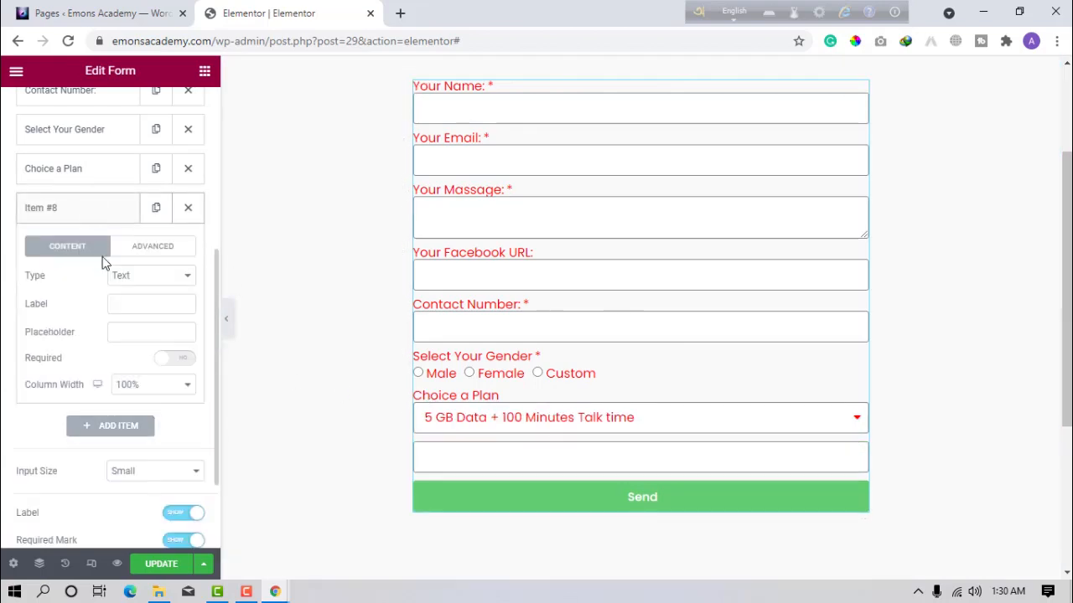
pyautogui.click(145, 282)
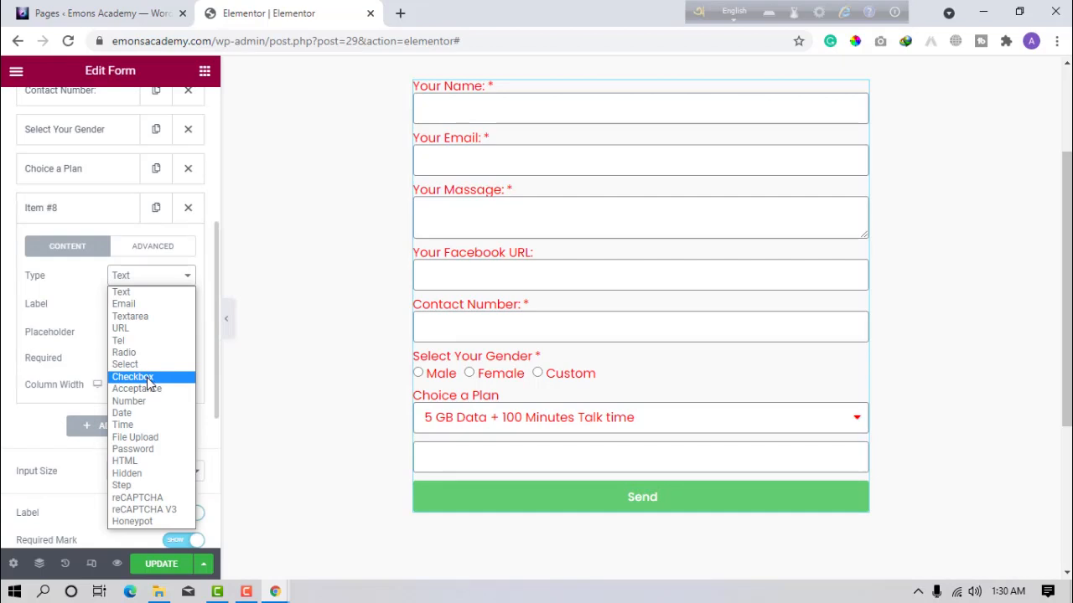
pyautogui.click(147, 377)
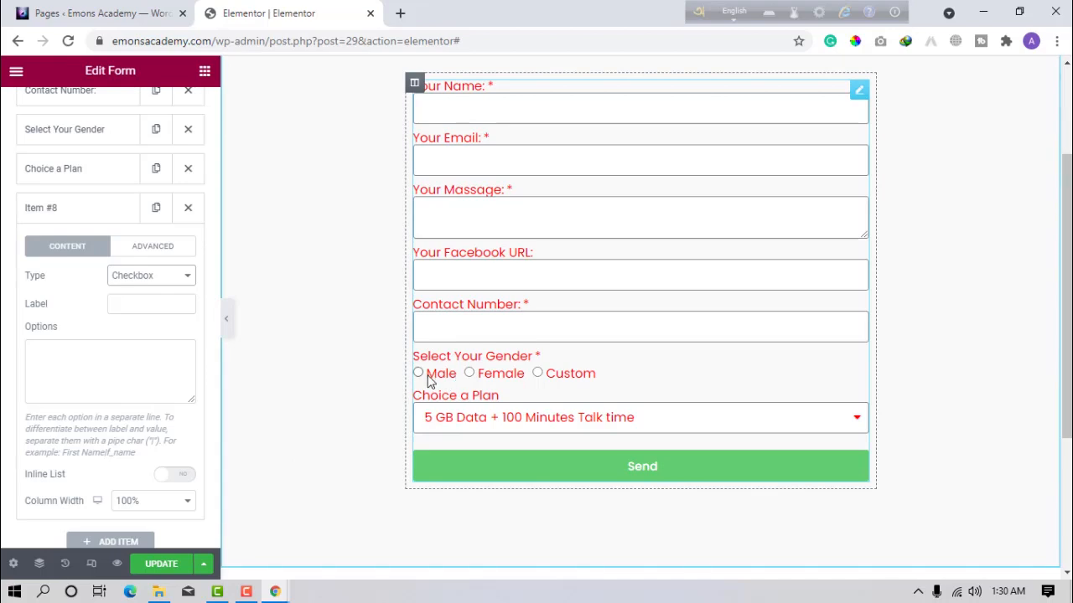
pyautogui.click(179, 313)
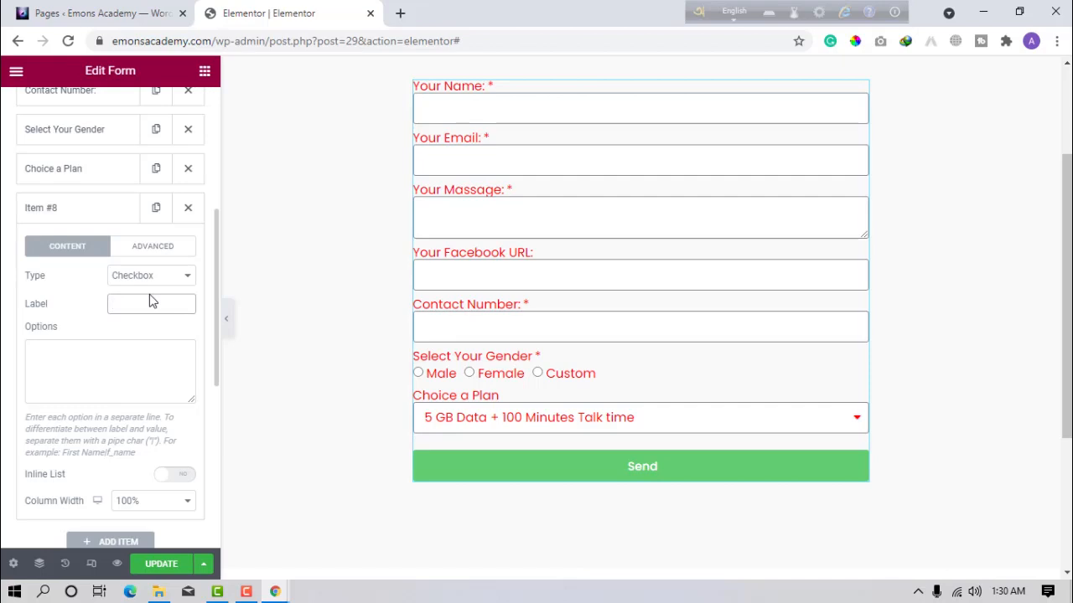
pyautogui.write('I am Over')
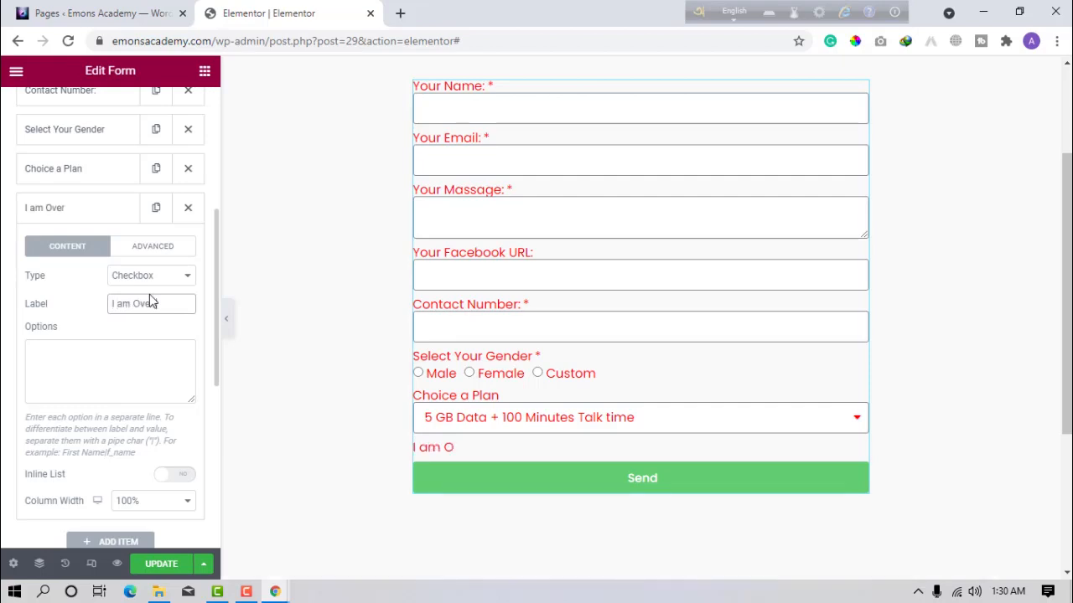
pyautogui.write(' 13')
# Give the checkbox the options Yes and No, shown inline on one row.
pyautogui.click(93, 374)
pyautogui.write('Ye')
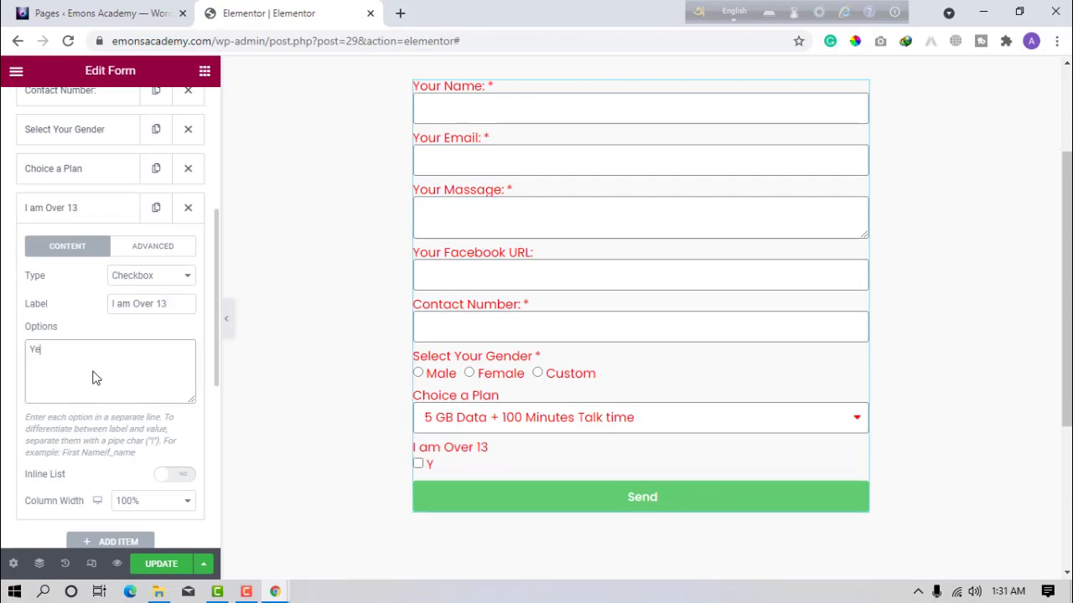
pyautogui.write('s')
pyautogui.press('Return')
pyautogui.write('No')
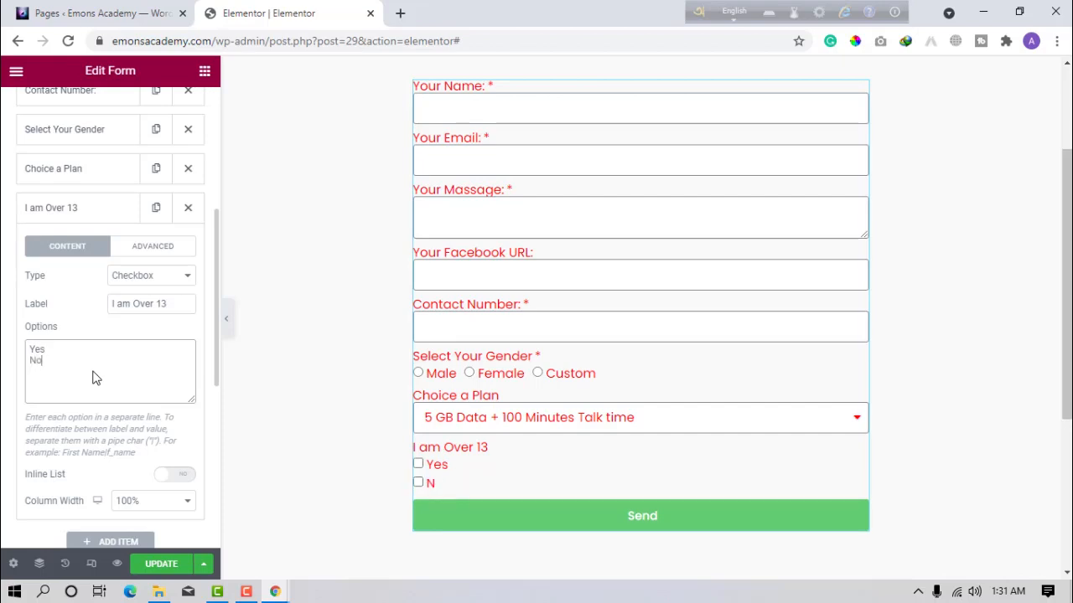
pyautogui.click(418, 464)
pyautogui.click(418, 483)
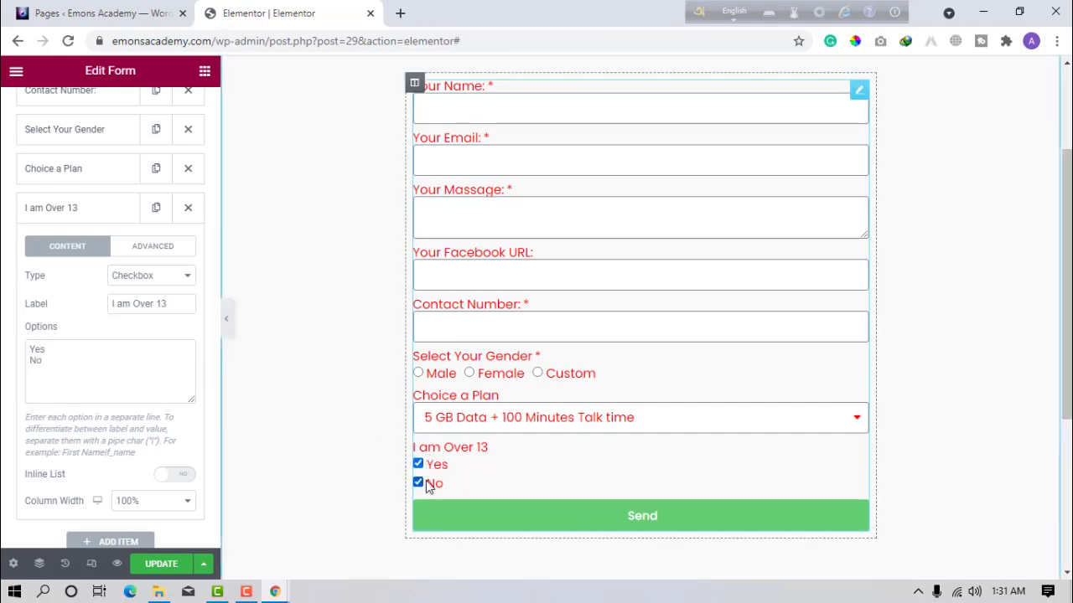
pyautogui.click(418, 483)
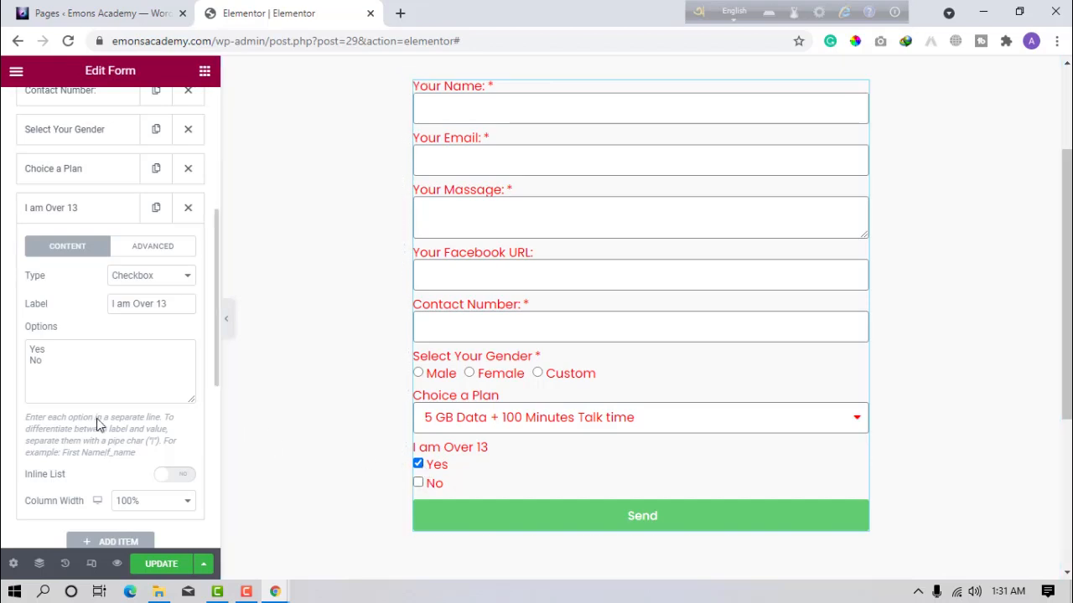
pyautogui.click(176, 474)
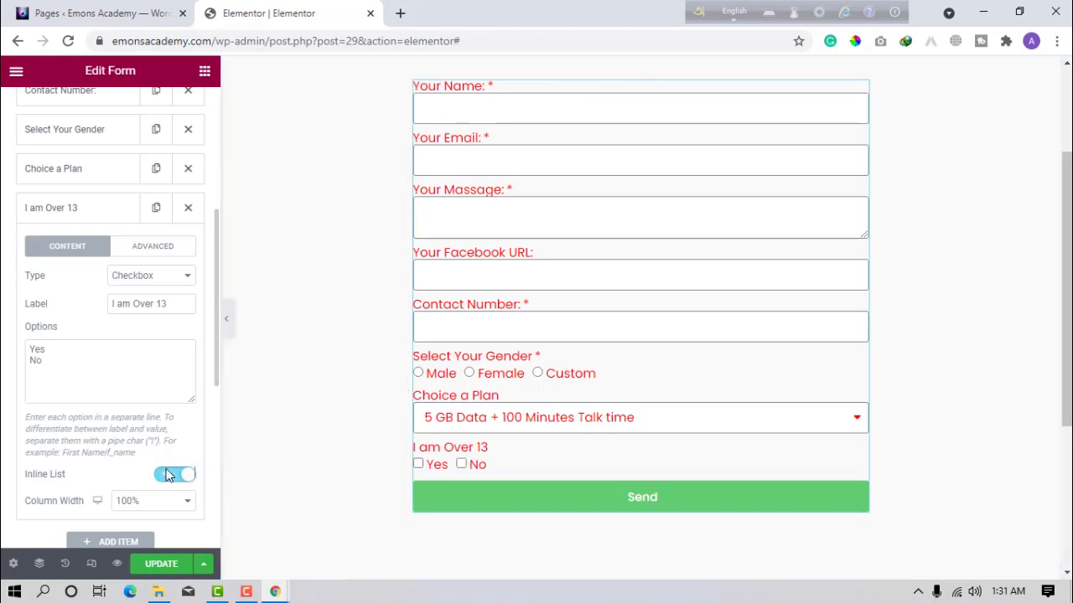
# Add a new field below the checkbox and set its type to Number.
pyautogui.click(125, 210)
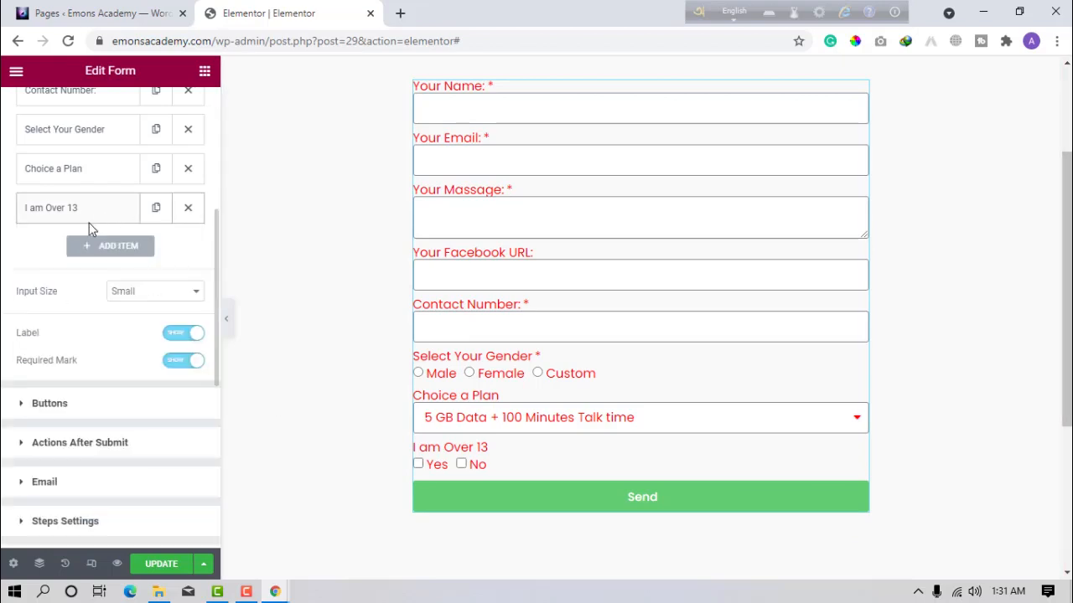
pyautogui.click(115, 250)
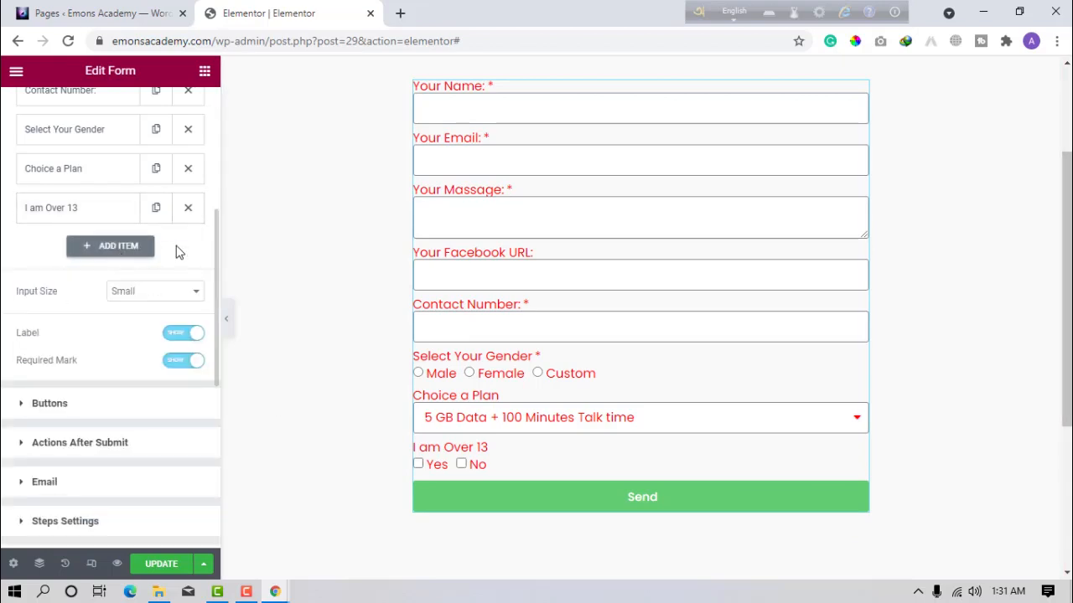
pyautogui.click(139, 315)
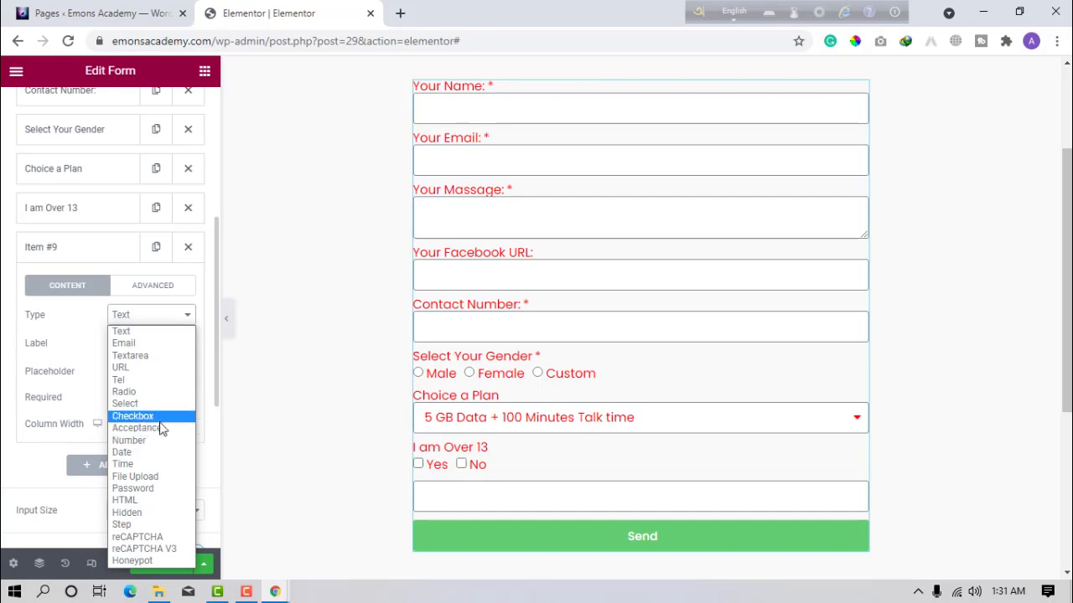
pyautogui.click(162, 429)
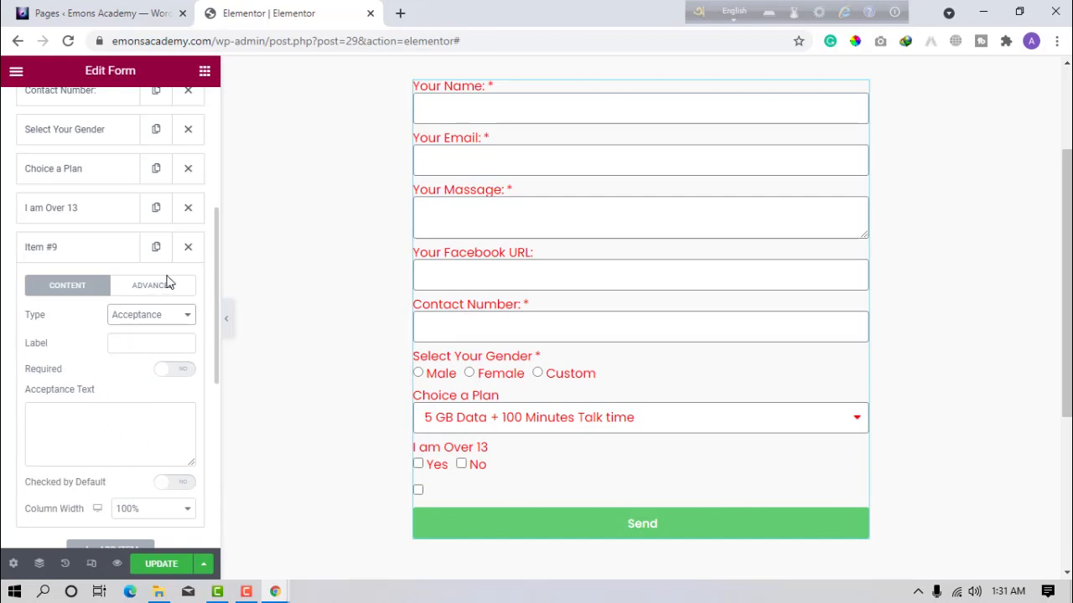
pyautogui.click(123, 320)
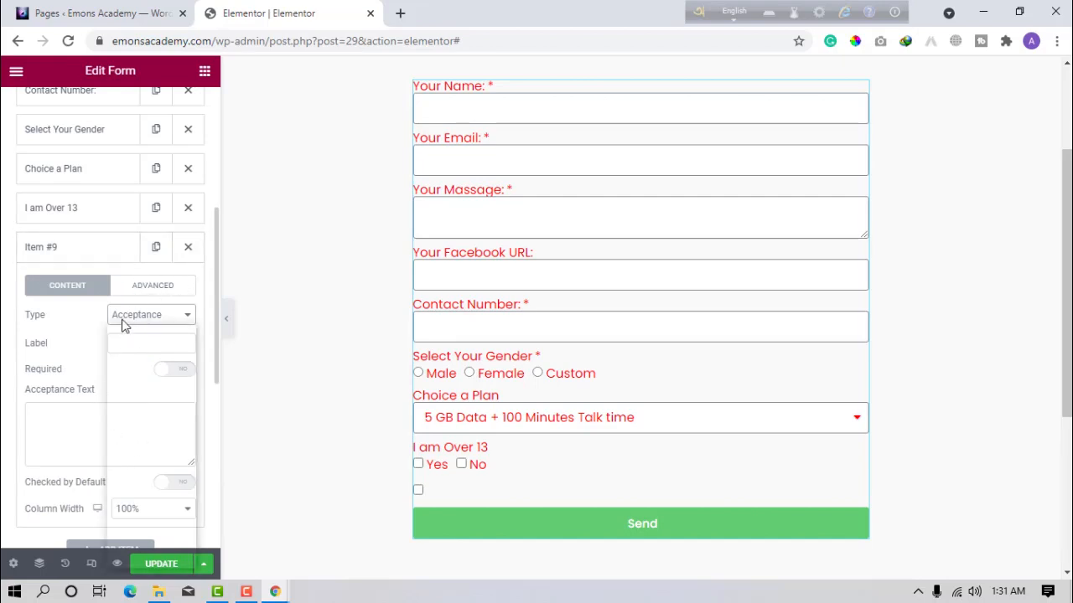
pyautogui.click(132, 439)
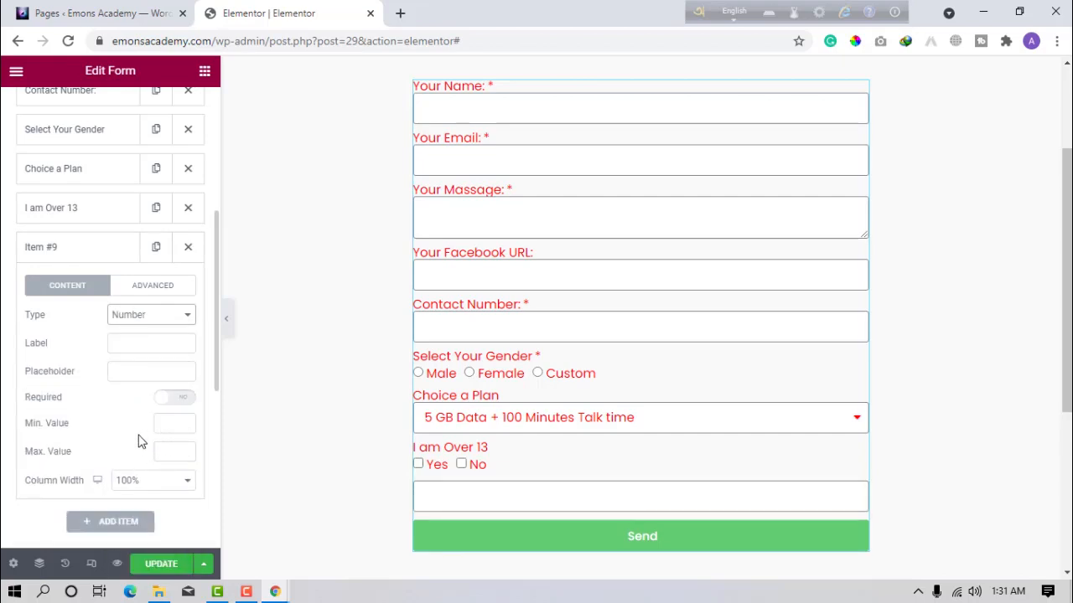
# Label the Number field 'Set Your Passord'.
pyautogui.click(155, 346)
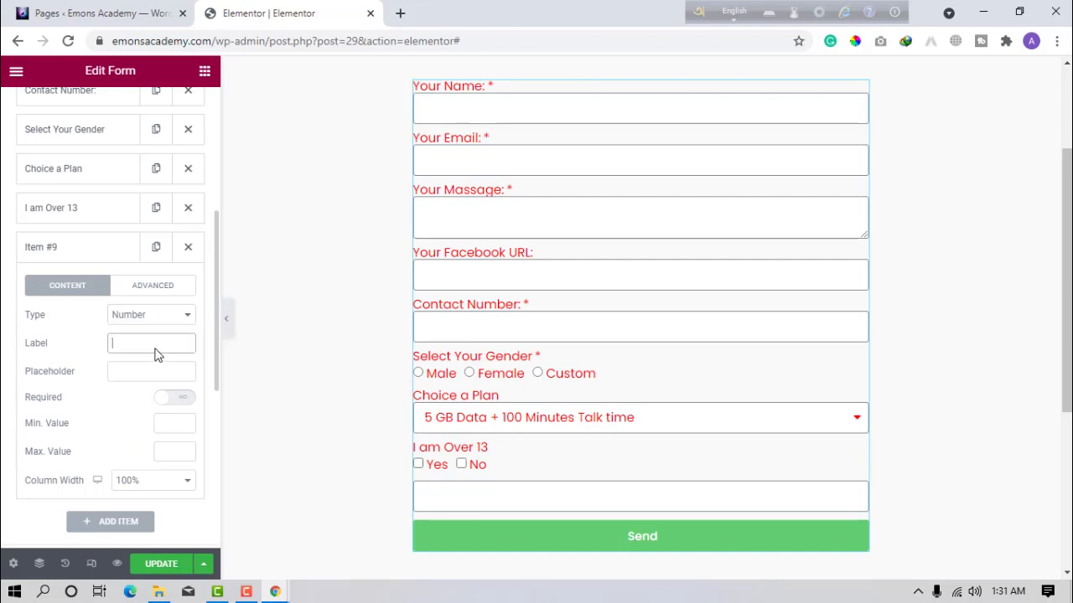
pyautogui.write('Set You')
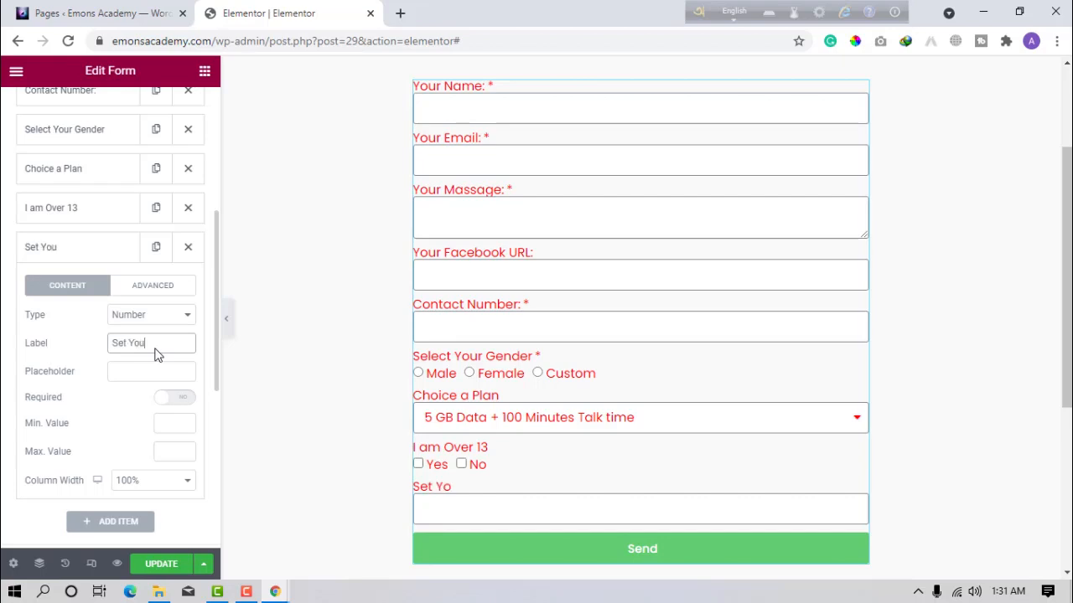
pyautogui.write('r Passord')
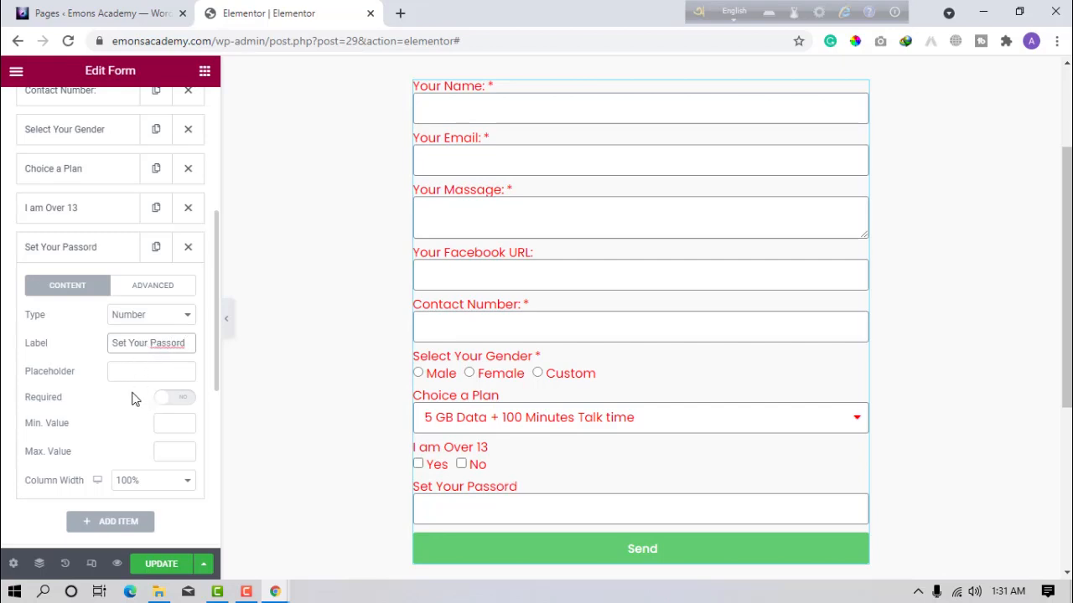
pyautogui.rightClick(167, 343)
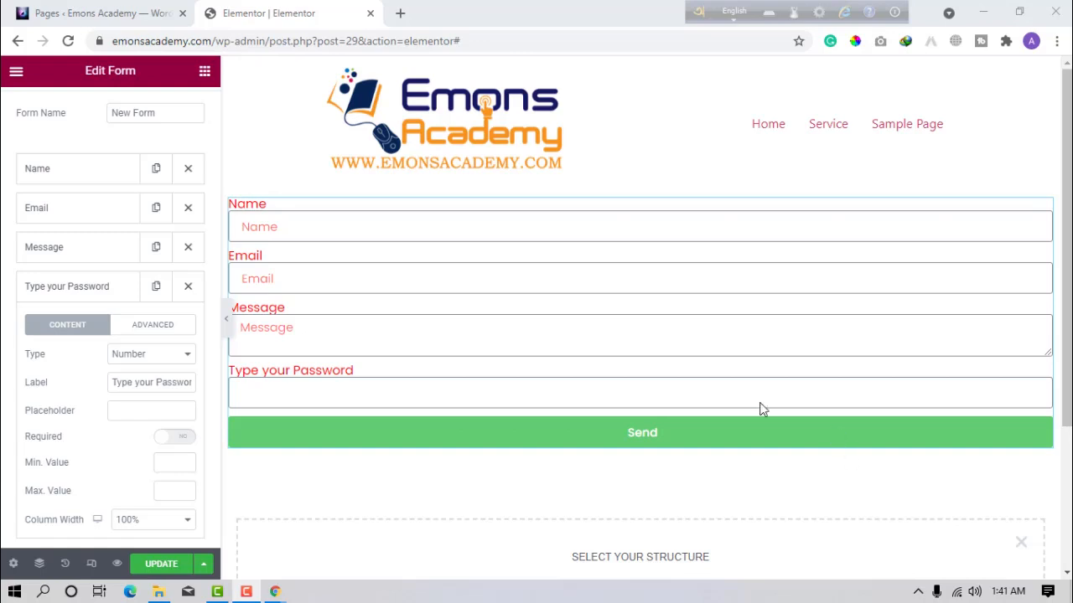
# Box the section holding the form to a 600 content width.
pyautogui.click(326, 401)
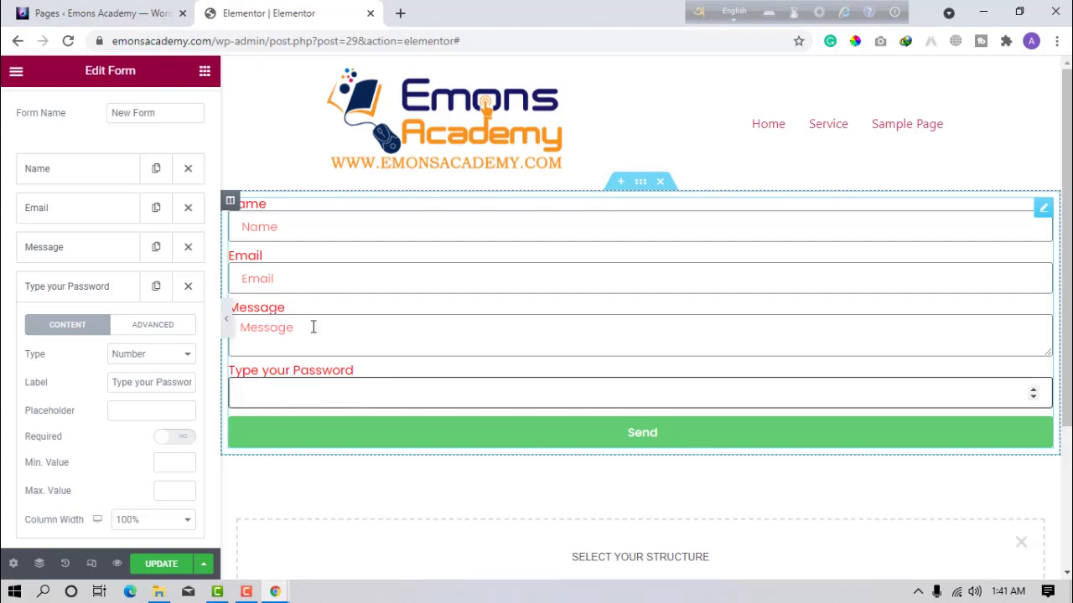
pyautogui.click(641, 182)
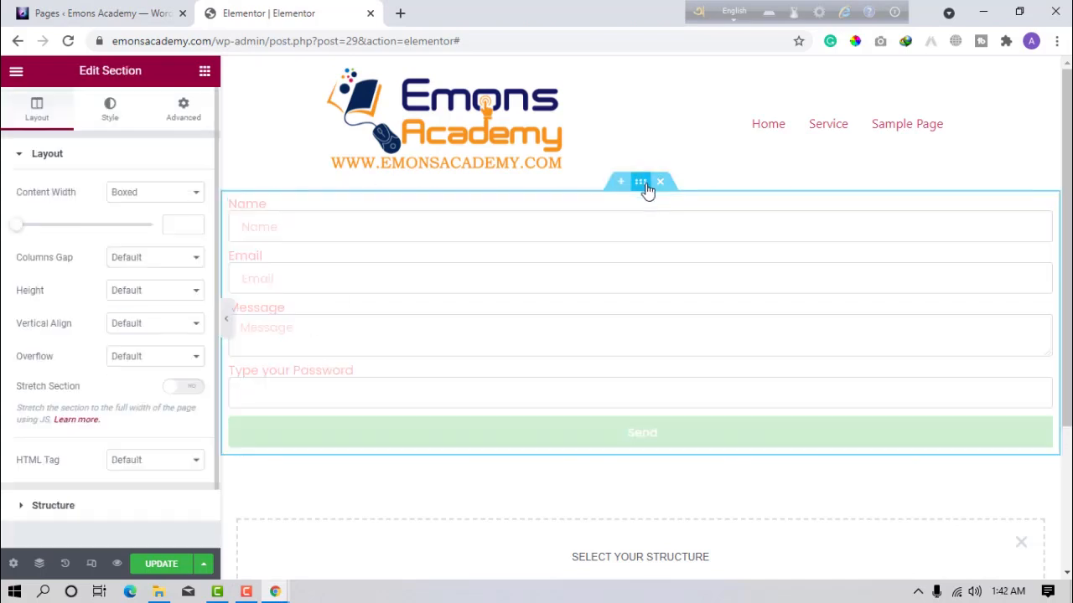
pyautogui.click(171, 233)
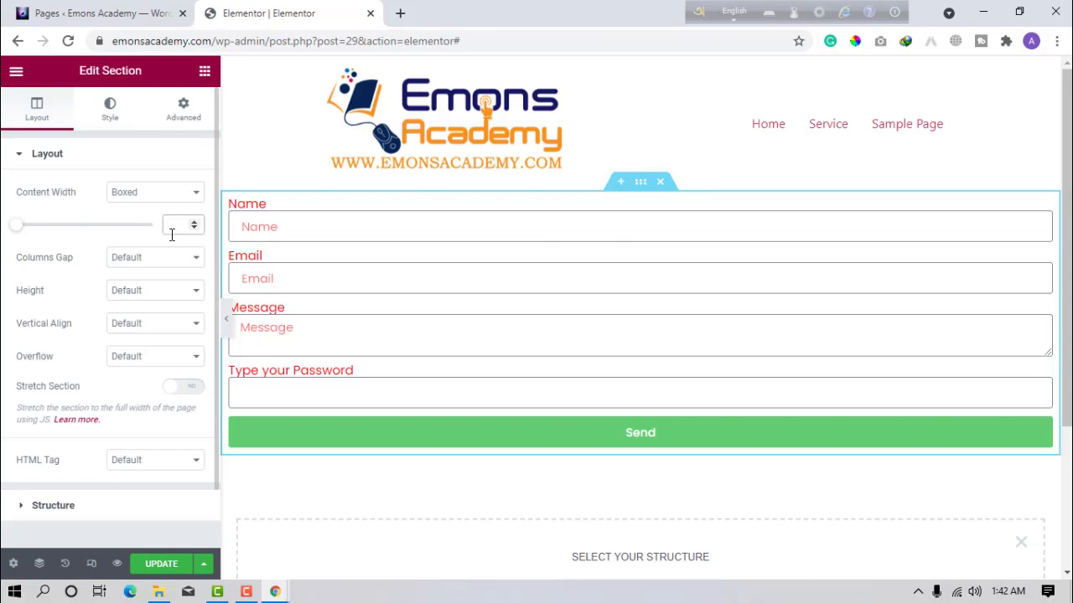
pyautogui.write('600')
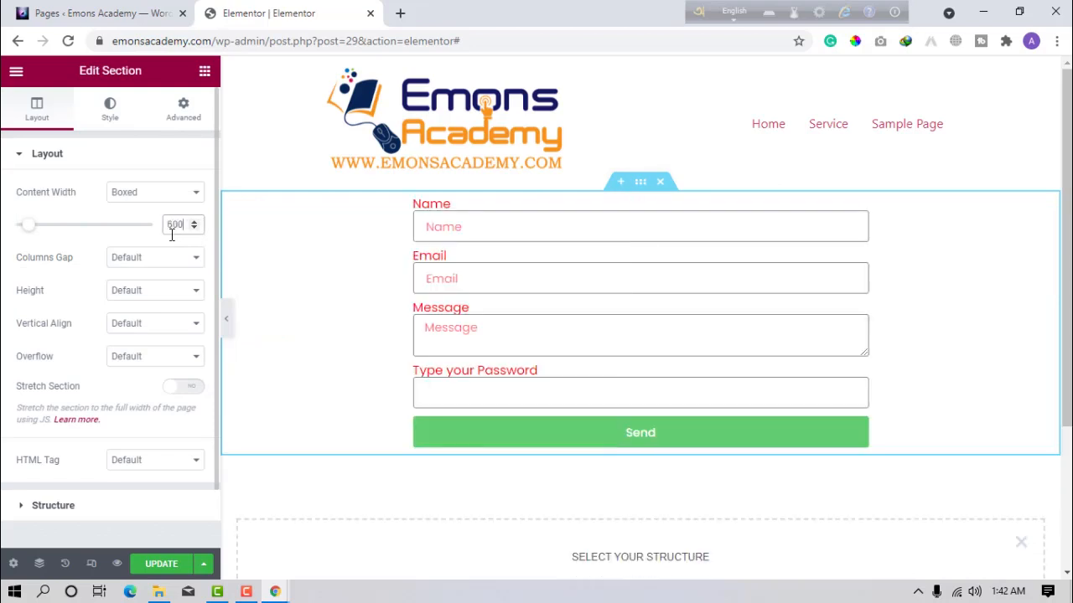
pyautogui.click(481, 277)
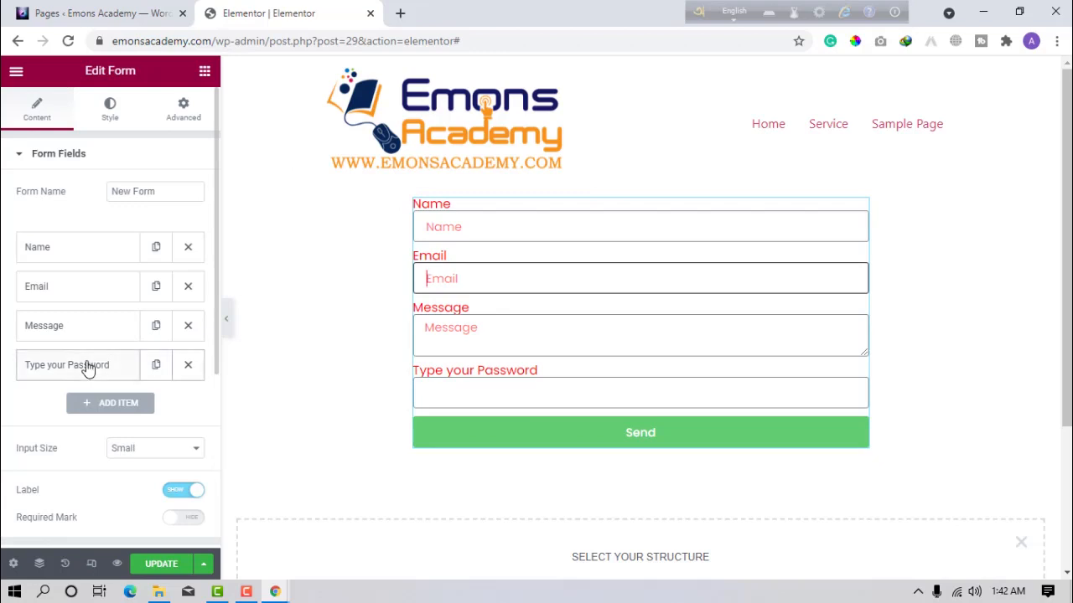
# Give the Type your Password number field Min. Value 10 and Max. Value 100.
pyautogui.click(88, 369)
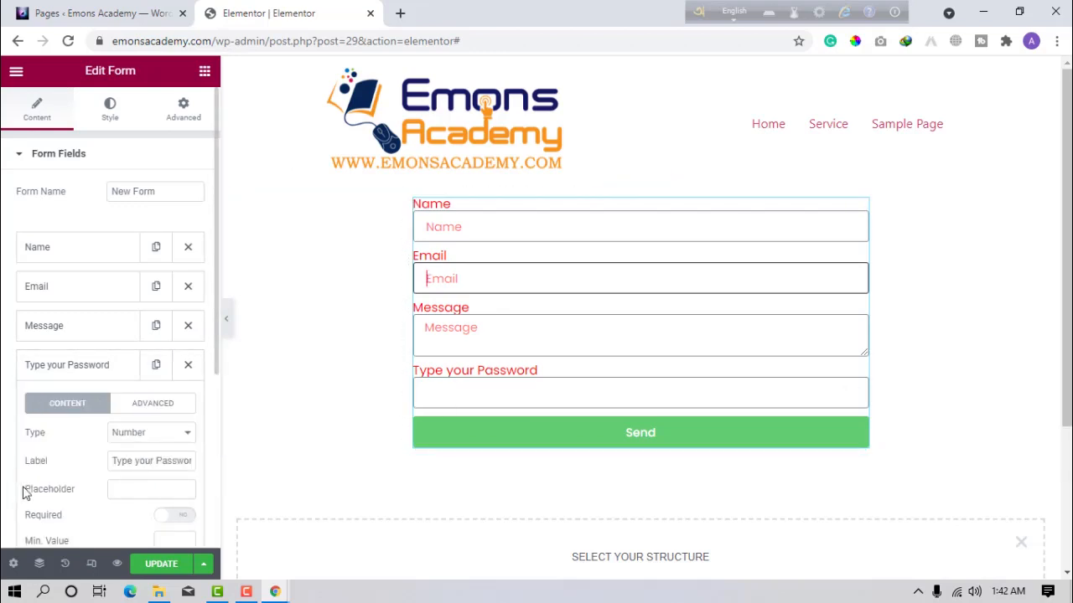
pyautogui.scroll(-1, 50, 488)
pyautogui.click(182, 465)
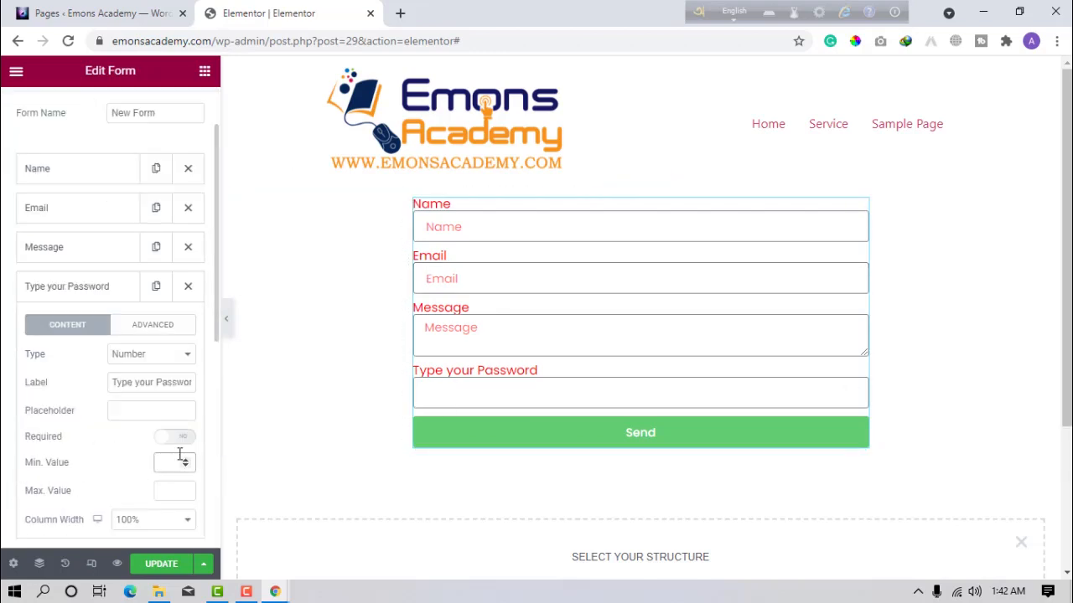
pyautogui.write('0')
pyautogui.click(169, 494)
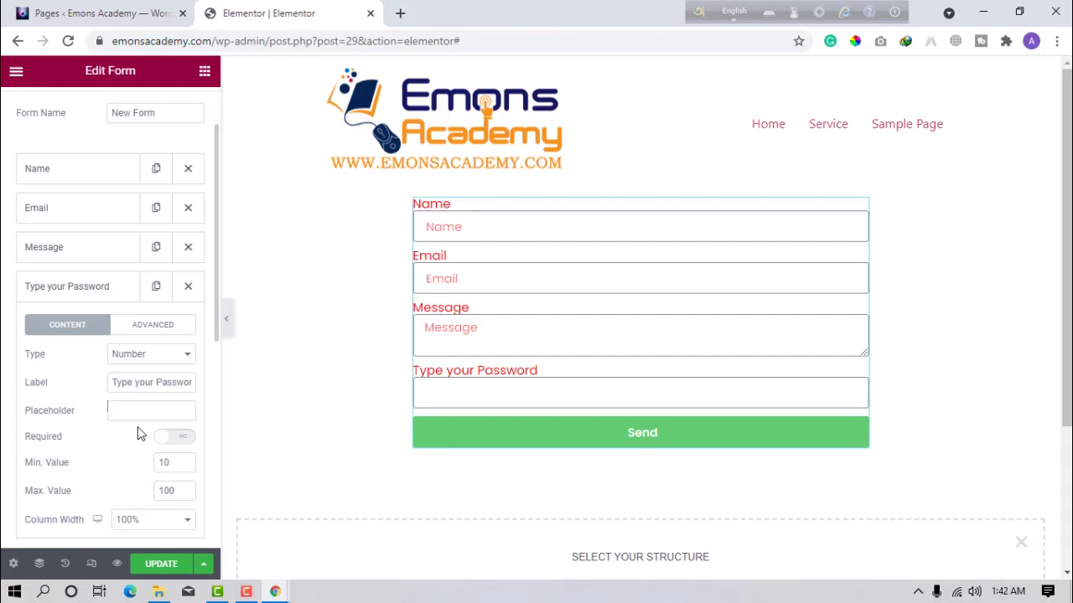
# Test a long number in the preview password field, then clear it.
pyautogui.click(440, 385)
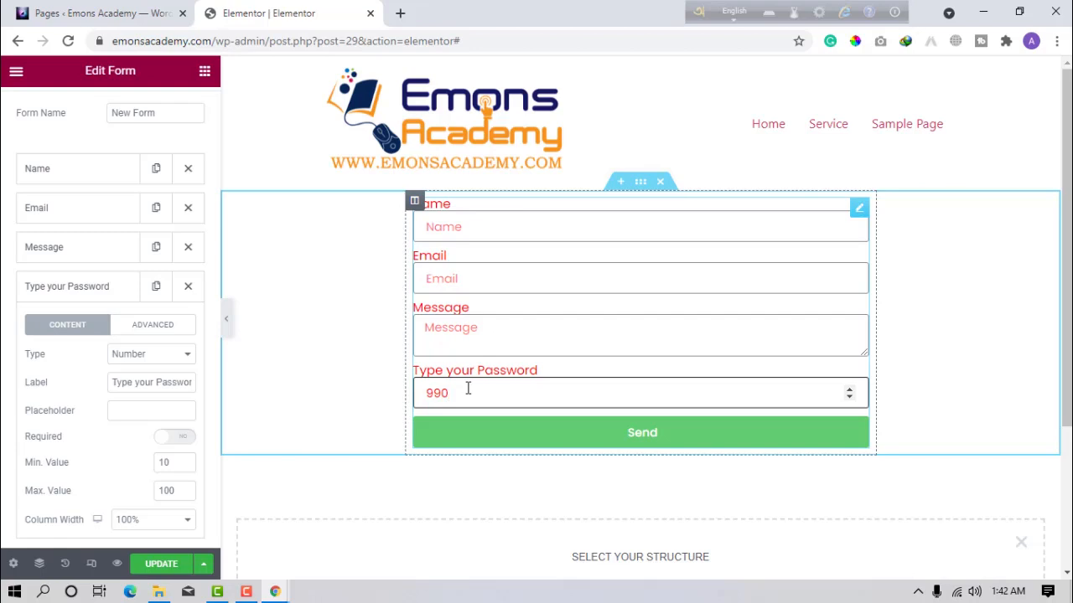
pyautogui.write('99090000000')
pyautogui.press('BackSpace')
pyautogui.press('BackSpace')
pyautogui.press('BackSpace')
pyautogui.press('BackSpace')
pyautogui.press('BackSpace')
pyautogui.press('BackSpace')
pyautogui.press('BackSpace')
pyautogui.press('BackSpace')
pyautogui.press('BackSpace')
pyautogui.press('BackSpace')
pyautogui.scroll(-2, 180, 448)
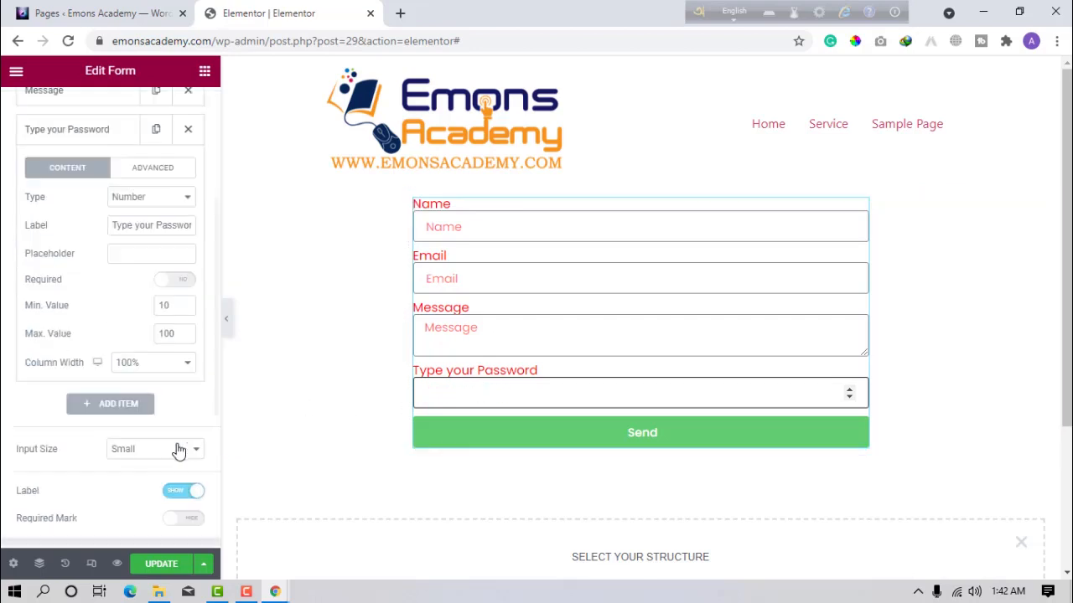
# Add a new Date-type form field labelled 'Date of Birth'.
pyautogui.click(110, 132)
pyautogui.click(113, 170)
pyautogui.click(171, 236)
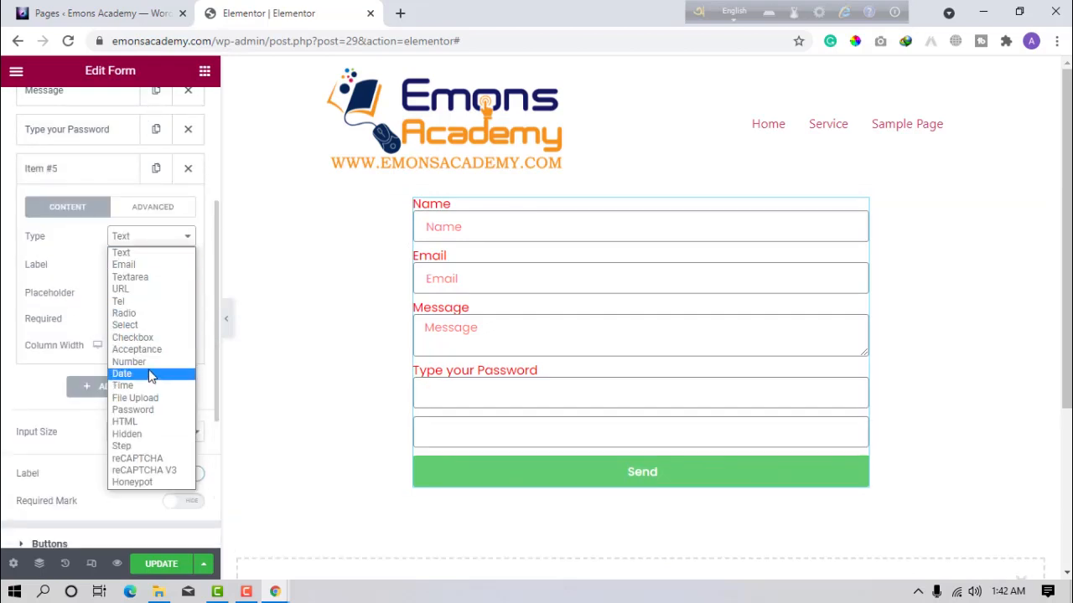
pyautogui.click(151, 374)
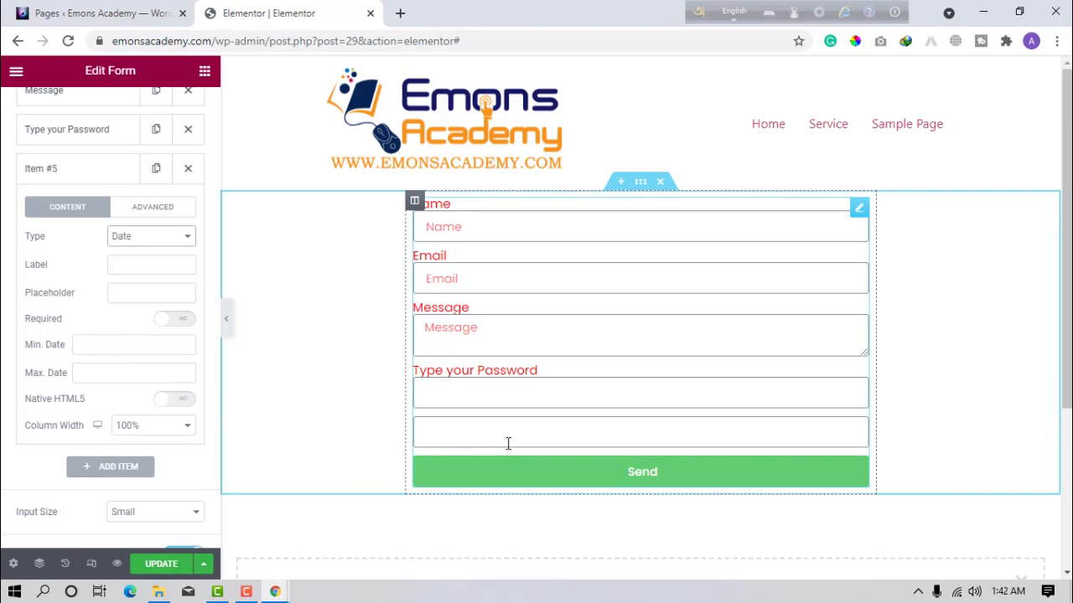
pyautogui.click(140, 268)
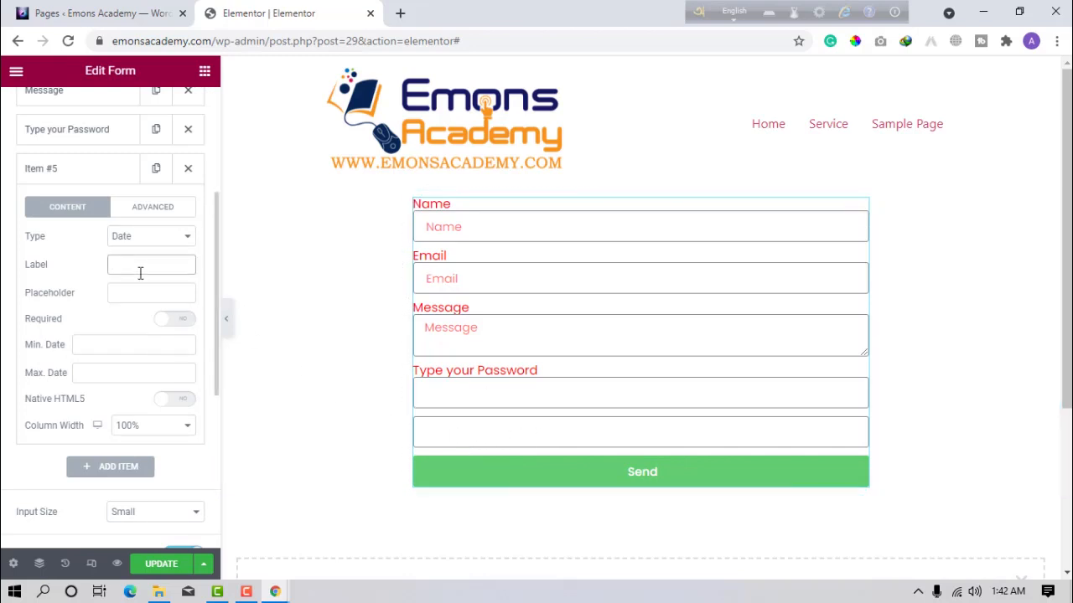
pyautogui.write('DATE +')
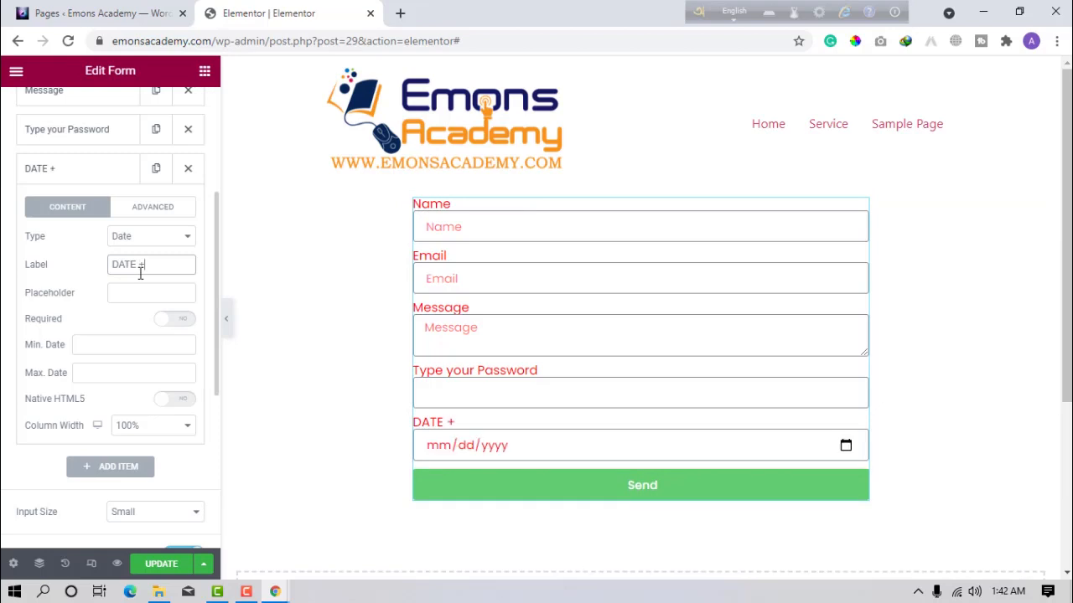
pyautogui.press('BackSpace')
pyautogui.press('BackSpace')
pyautogui.press('BackSpace')
pyautogui.write('te of Birth')
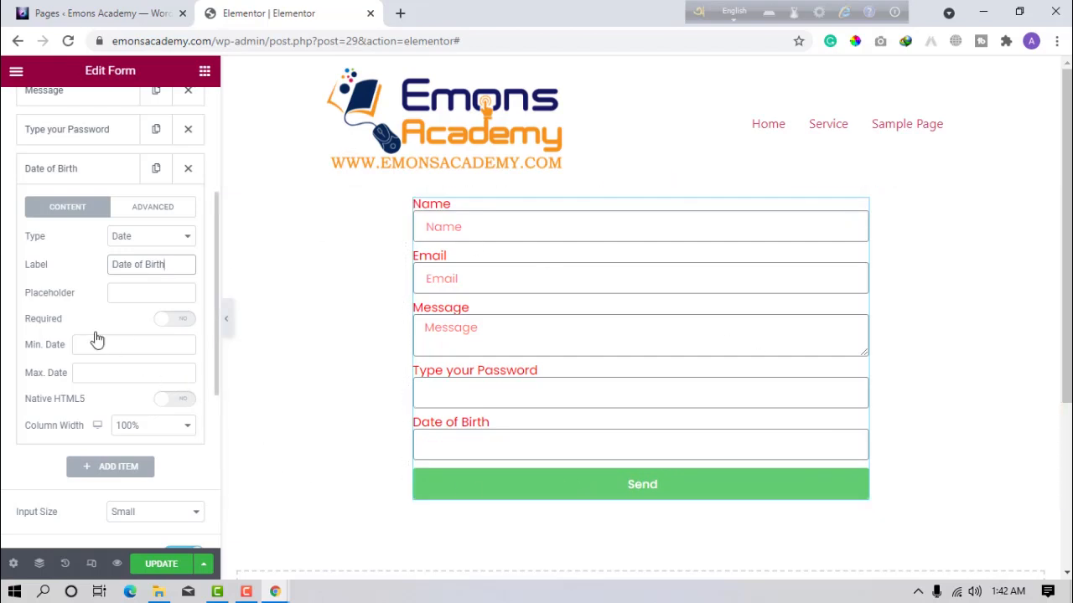
# Make Date of Birth required and turn off its Native HTML5 date picker.
pyautogui.click(172, 327)
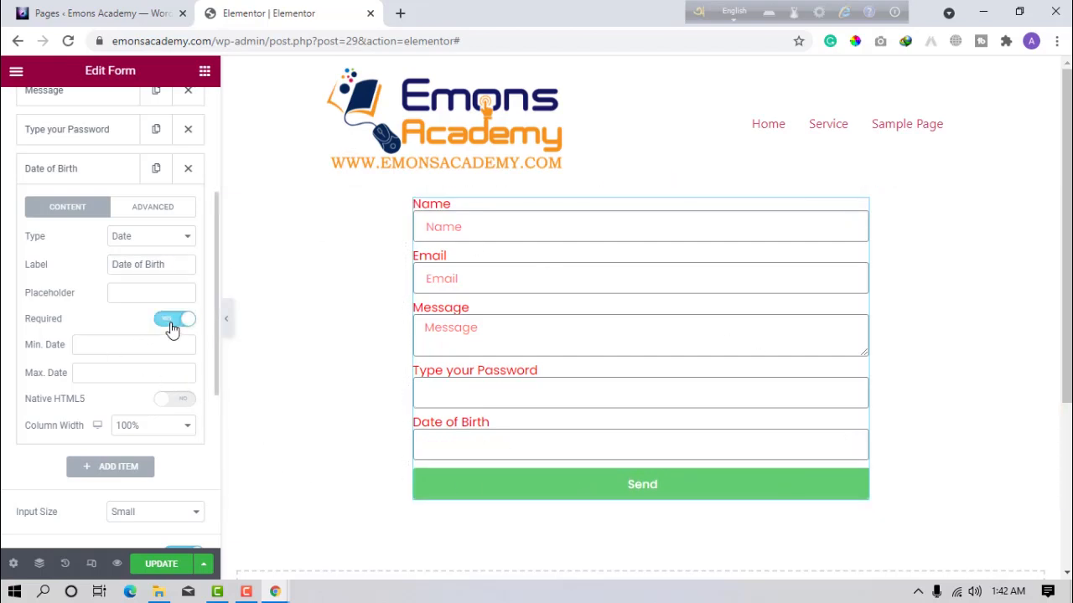
pyautogui.click(165, 402)
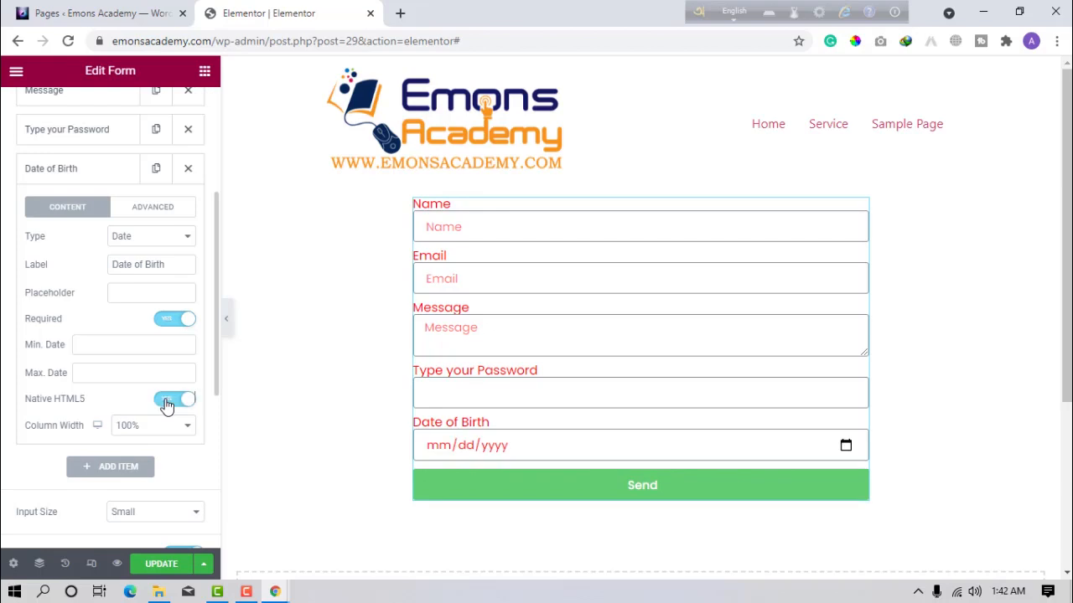
pyautogui.click(848, 449)
pyautogui.click(847, 448)
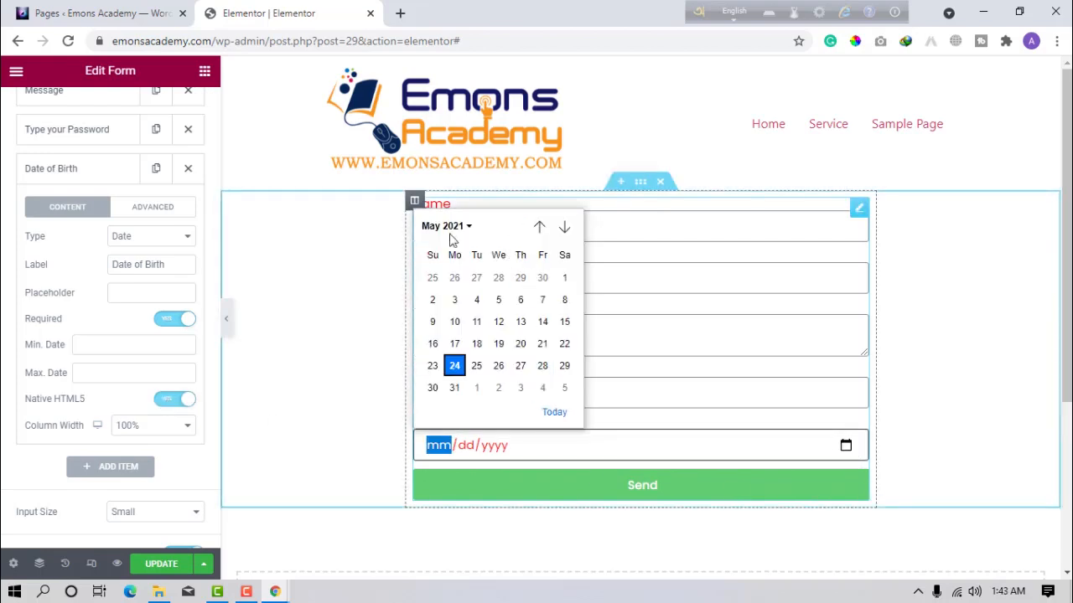
pyautogui.click(443, 226)
pyautogui.click(363, 316)
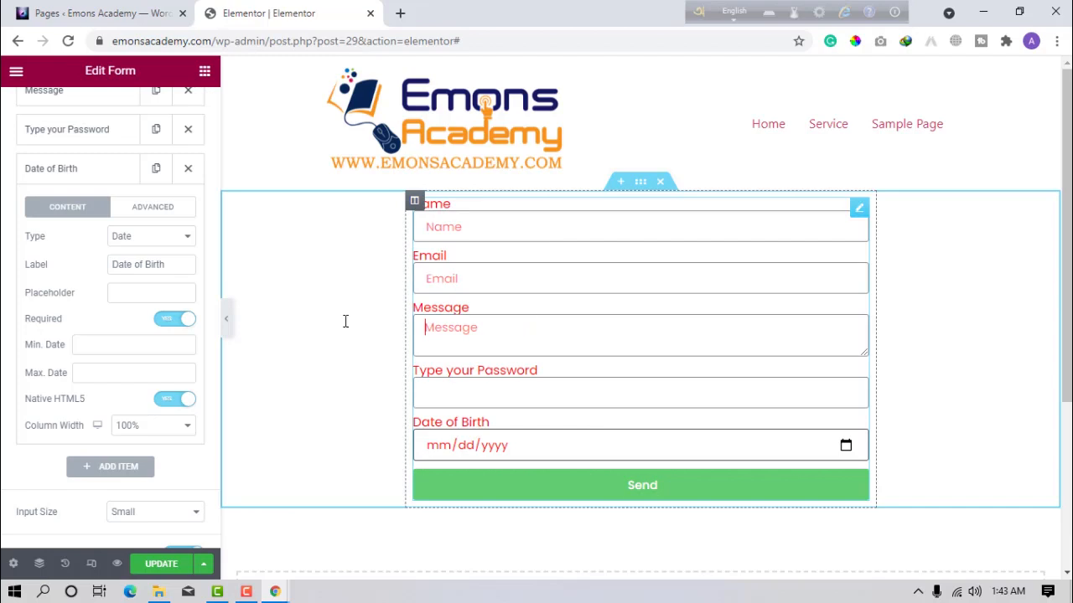
pyautogui.click(167, 411)
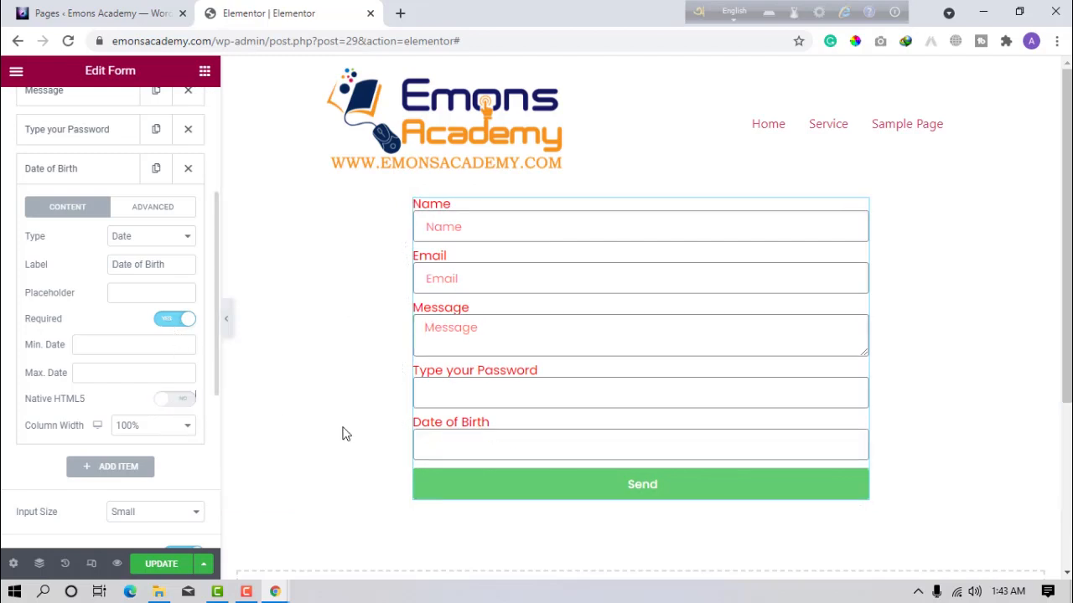
pyautogui.click(445, 448)
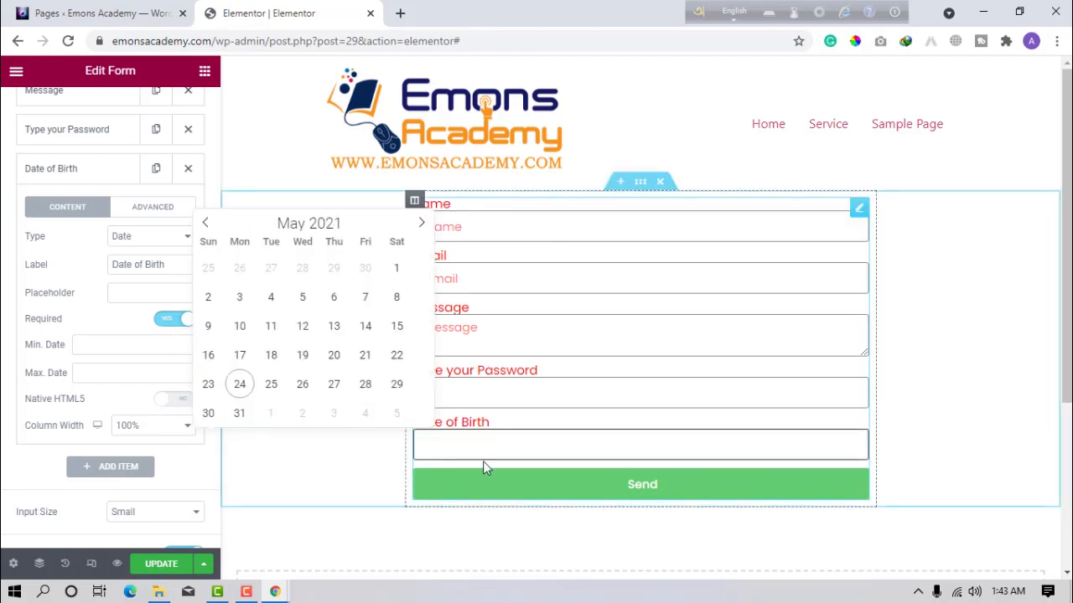
pyautogui.click(317, 226)
pyautogui.click(349, 227)
pyautogui.click(349, 227)
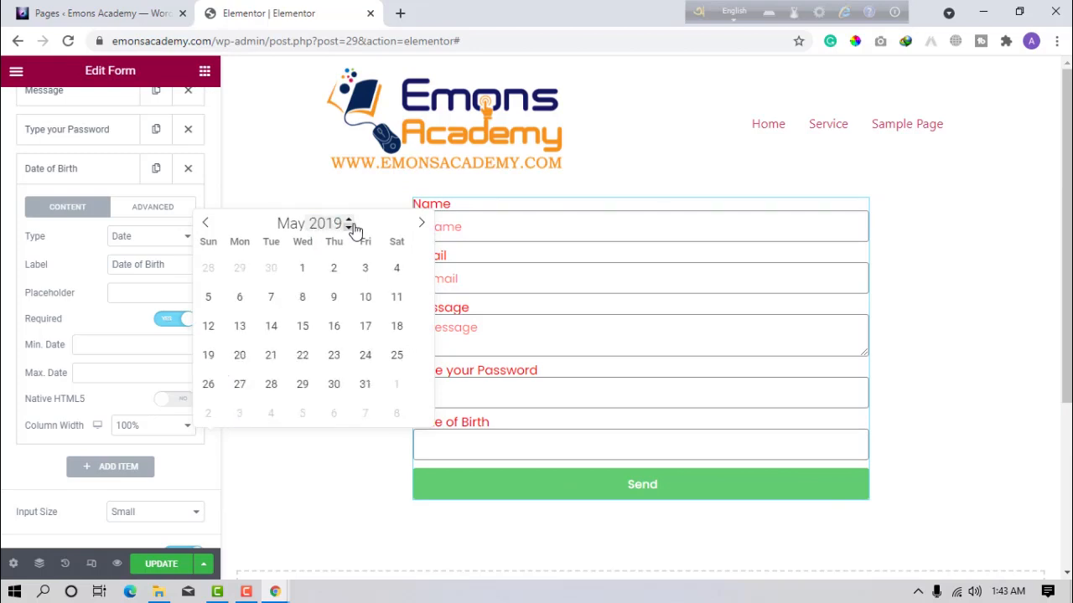
# Set the Date of Birth minimum date to 2009-03-12.
pyautogui.click(130, 345)
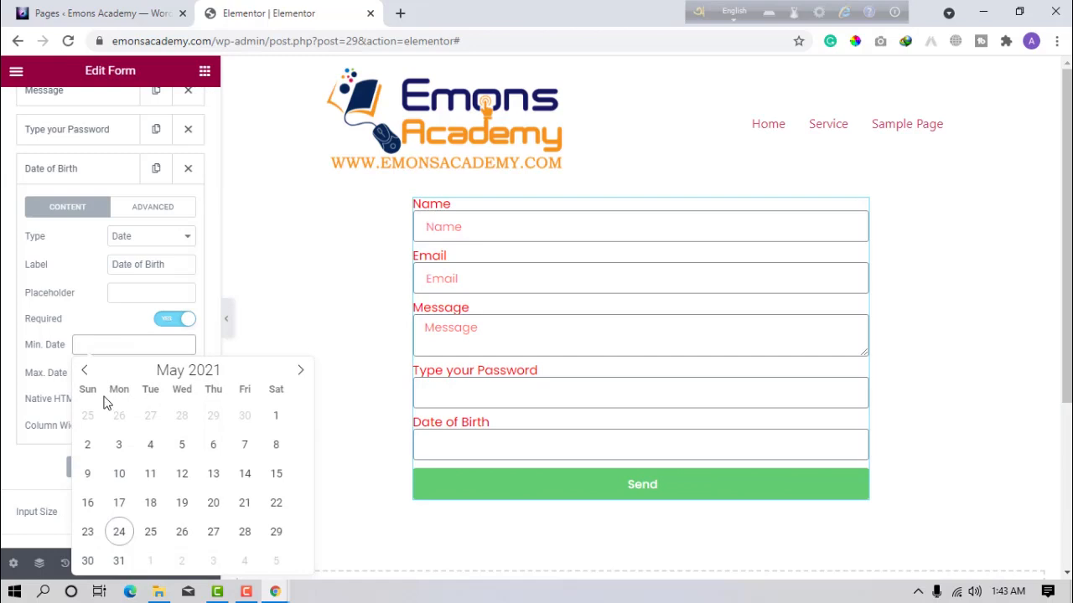
pyautogui.click(84, 370)
pyautogui.click(84, 370)
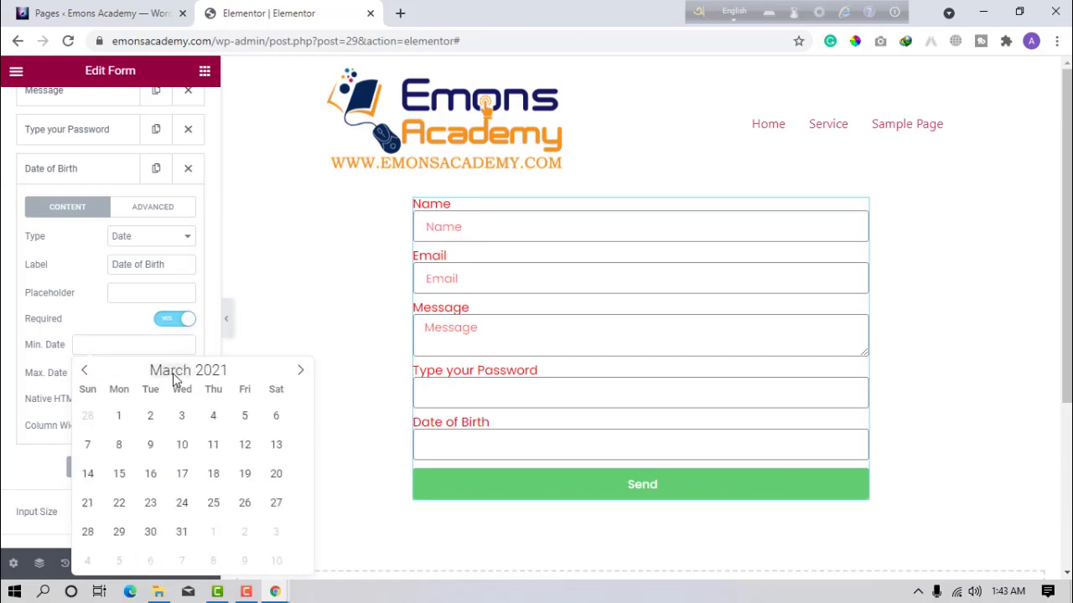
pyautogui.click(228, 372)
pyautogui.scroll(7, 238, 372)
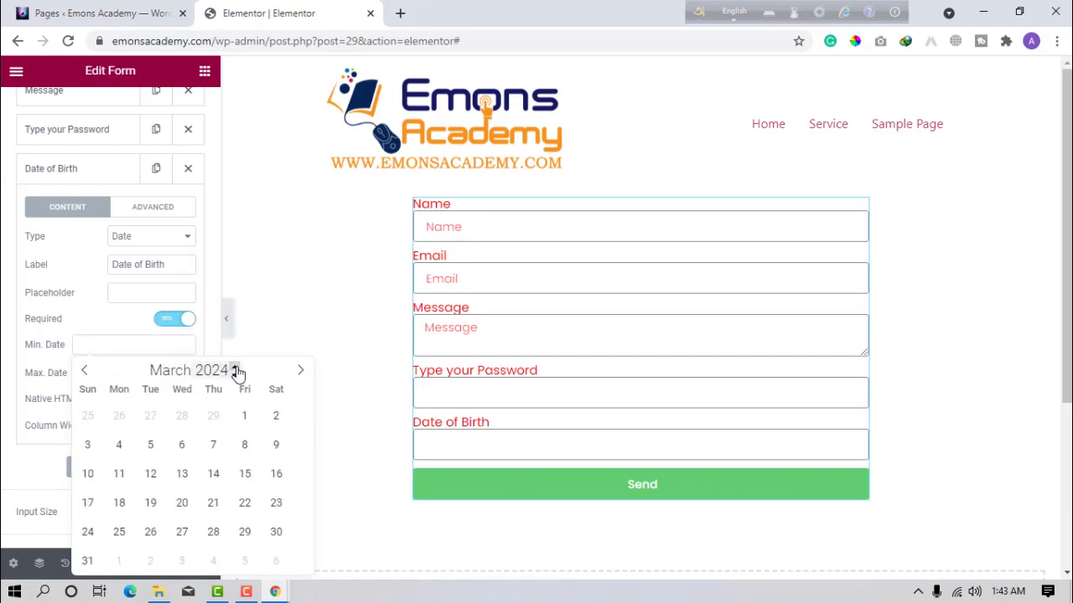
pyautogui.scroll(-6, 234, 378)
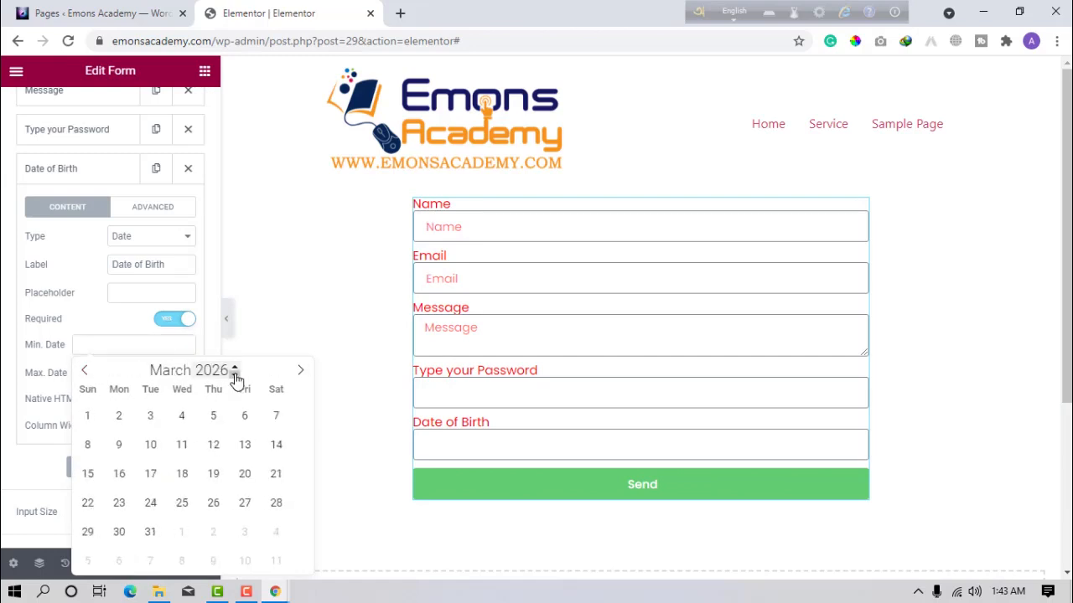
pyautogui.click(227, 376)
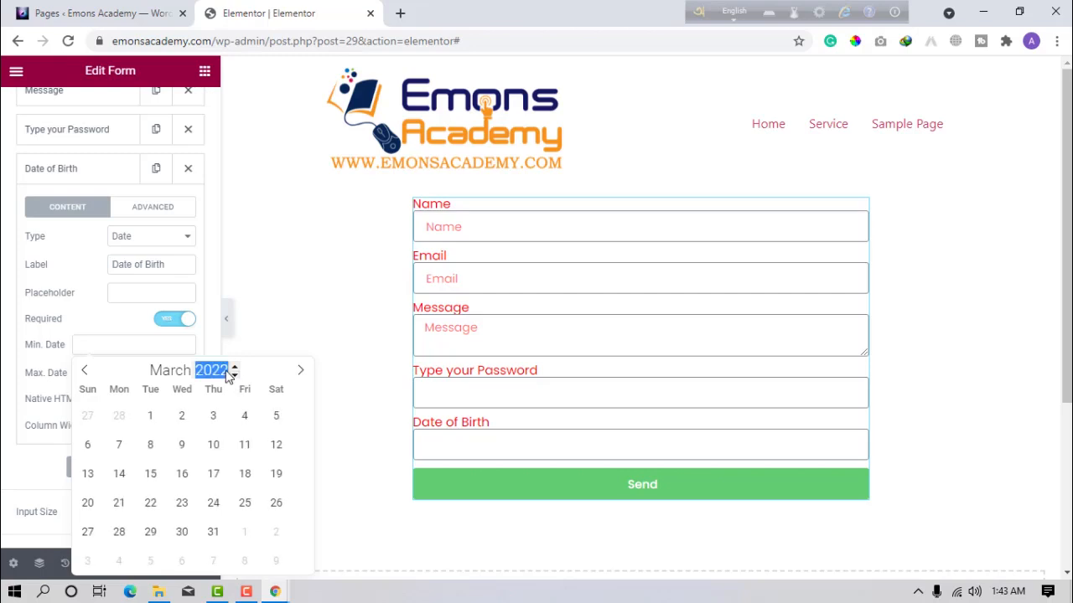
pyautogui.write('200')
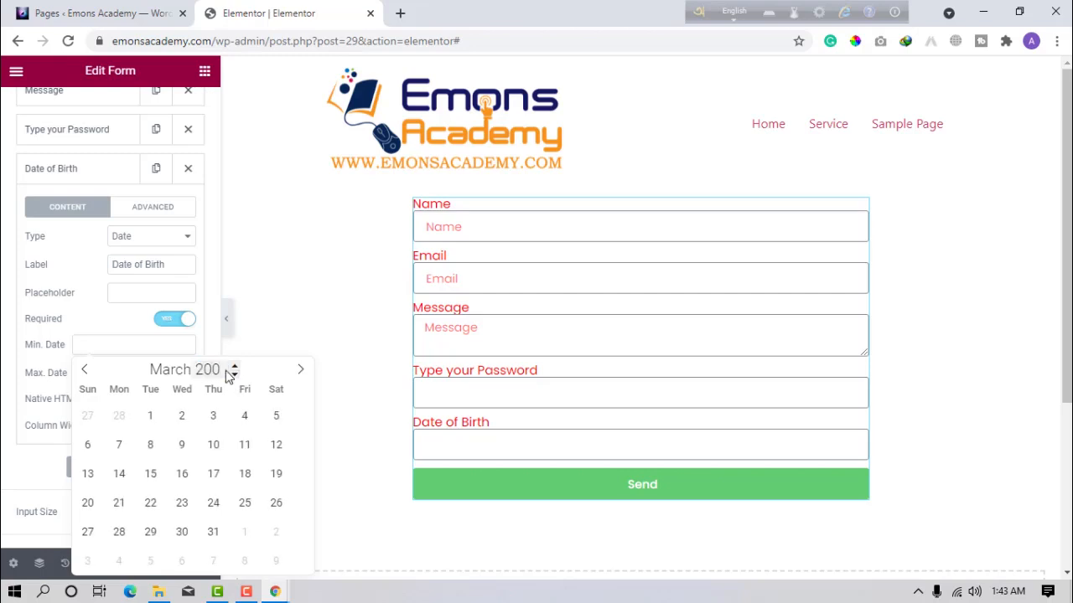
pyautogui.write('9')
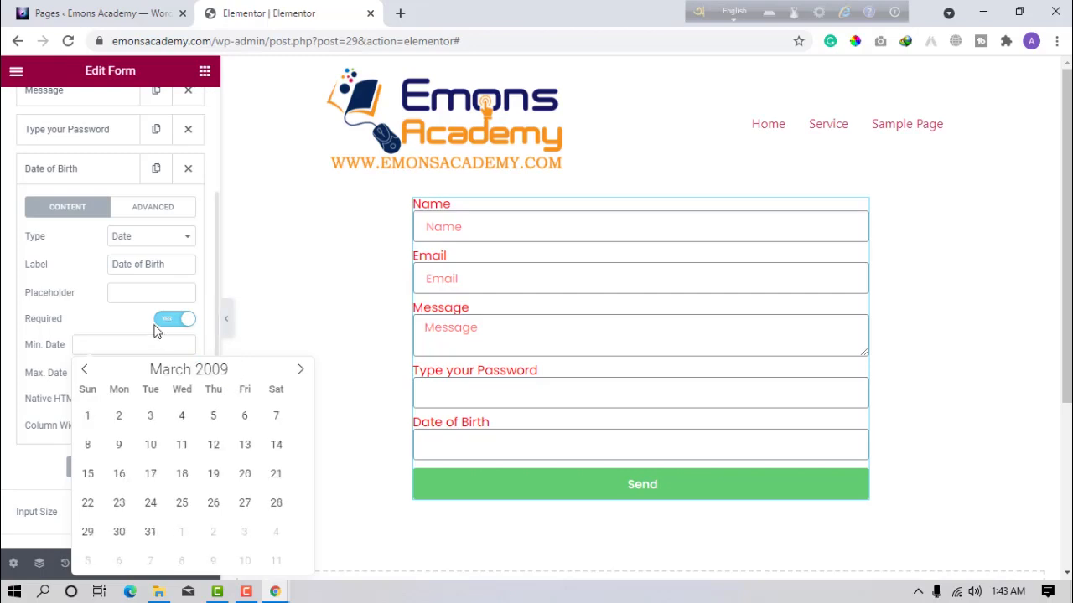
pyautogui.click(130, 318)
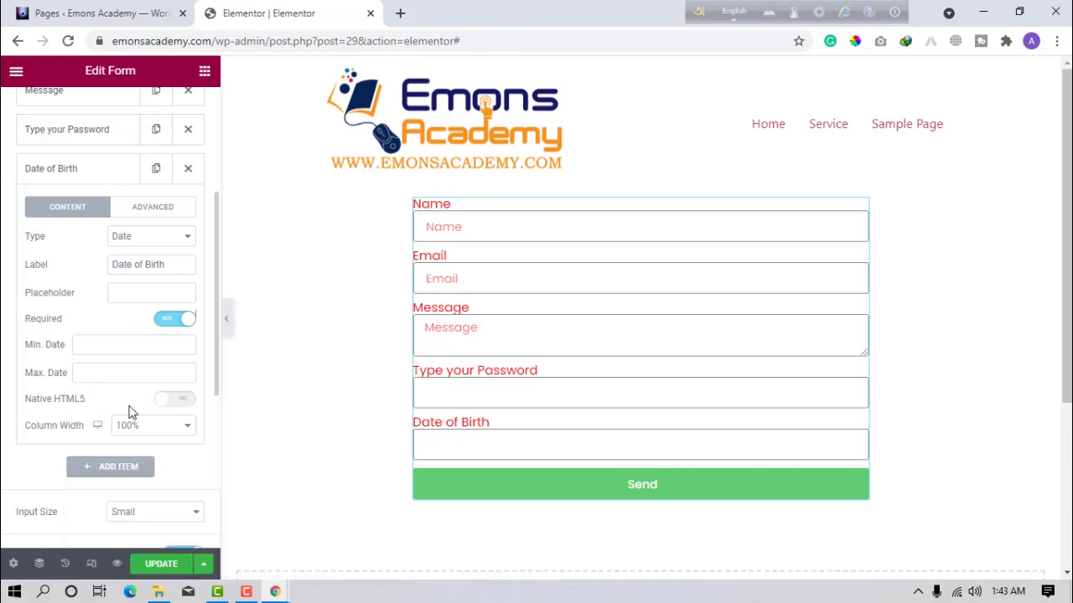
pyautogui.click(126, 350)
pyautogui.click(213, 444)
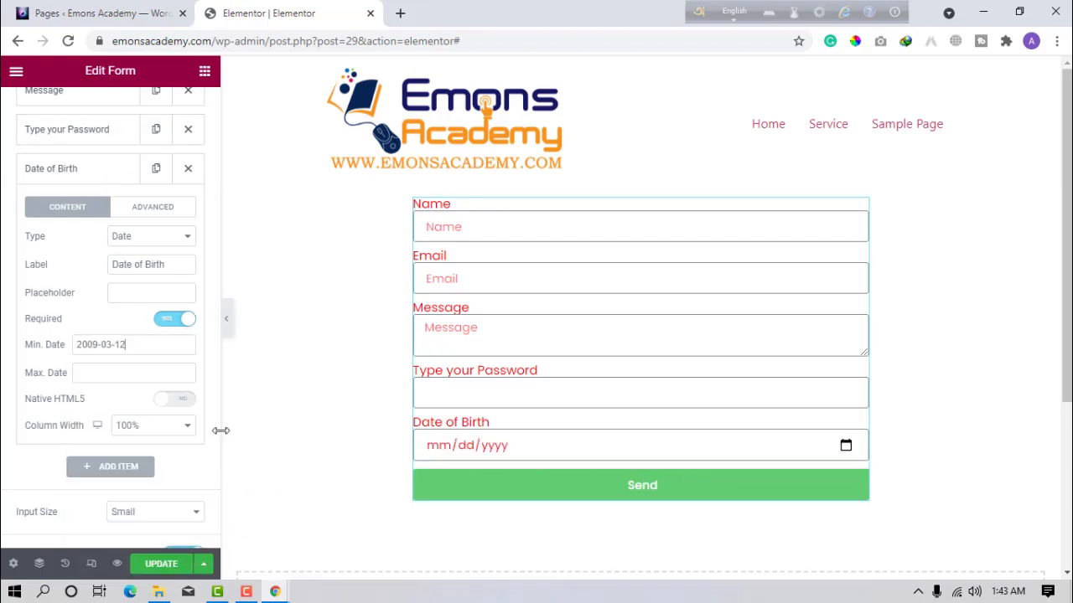
# Set the maximum date to 2021-05-24 and show asterisks on required labels.
pyautogui.click(121, 375)
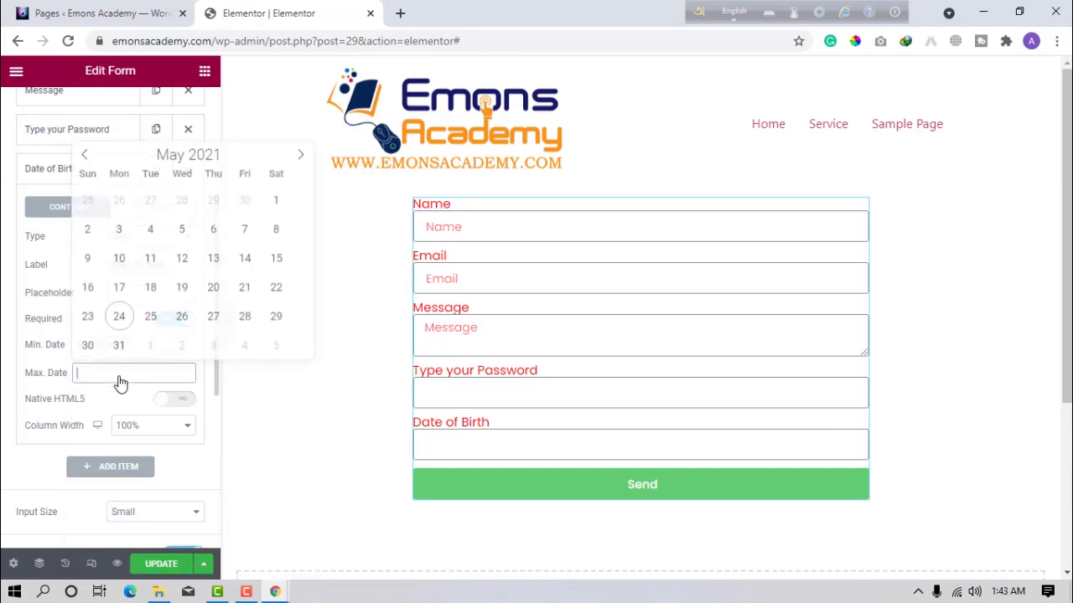
pyautogui.click(119, 320)
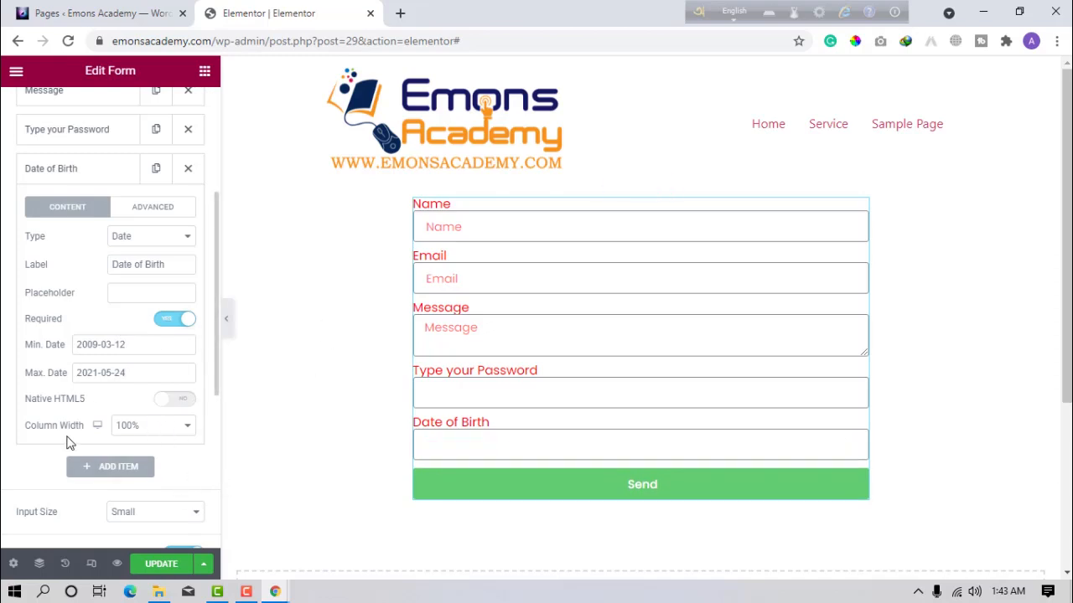
pyautogui.scroll(-2, 134, 493)
pyautogui.click(192, 425)
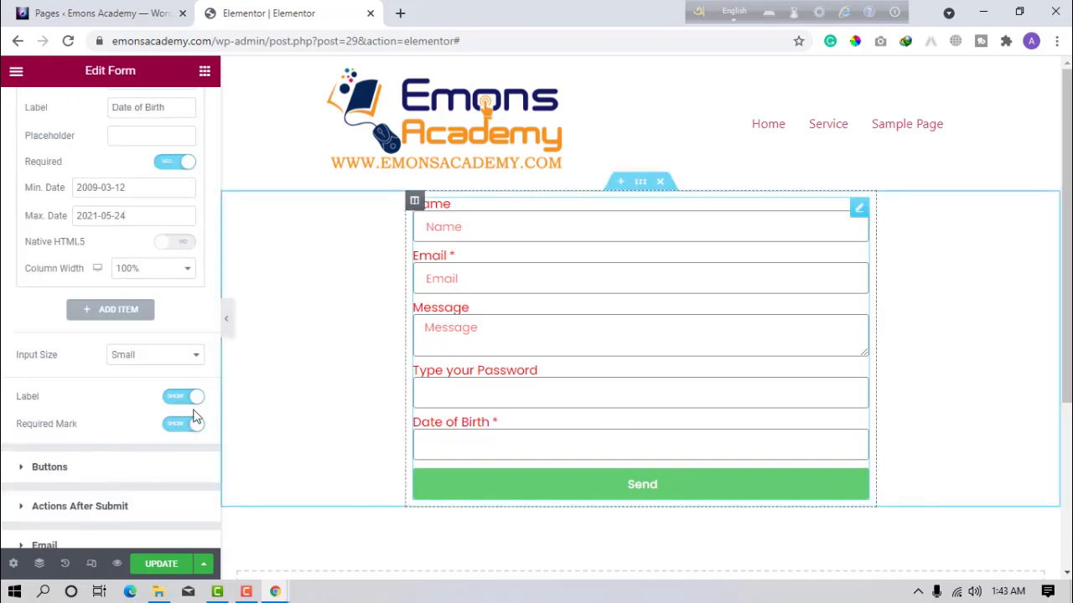
pyautogui.scroll(3, 120, 282)
# Add a new form field and make it a File Upload.
pyautogui.click(120, 254)
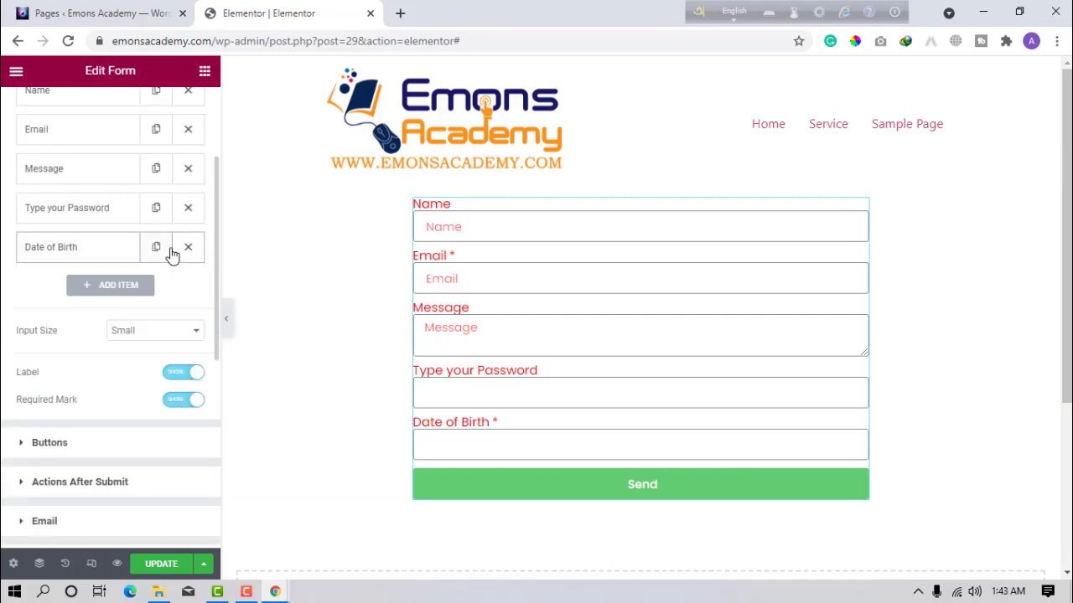
pyautogui.click(122, 289)
pyautogui.click(153, 357)
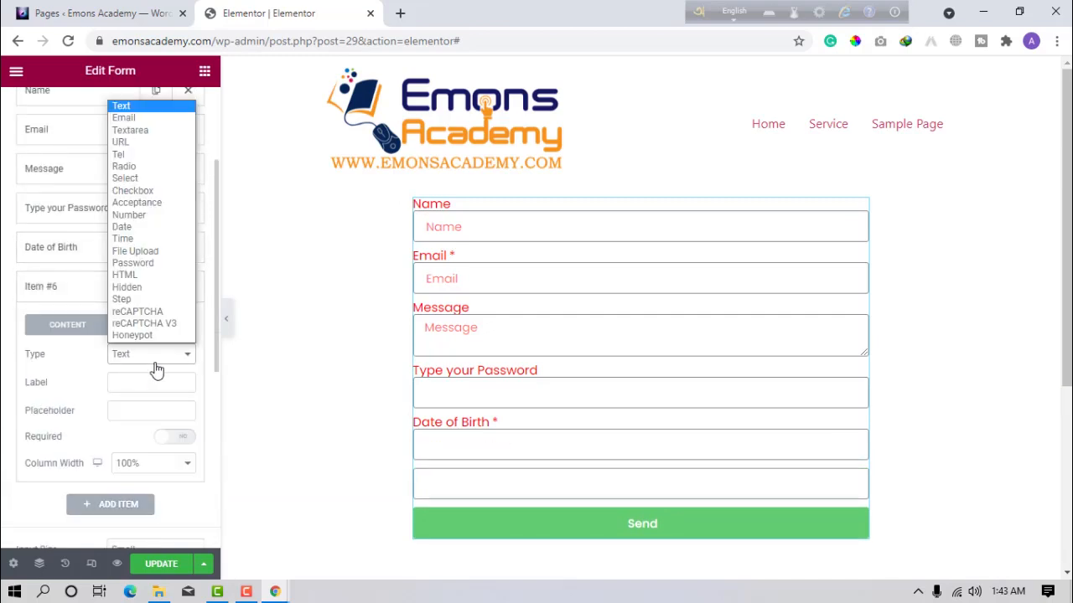
pyautogui.click(154, 239)
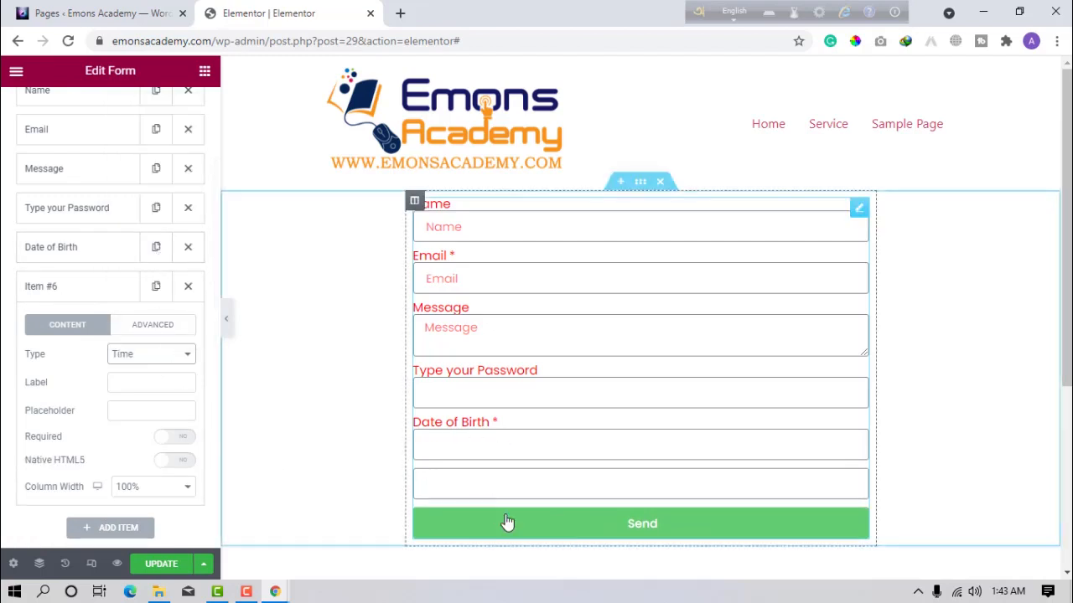
pyautogui.click(136, 357)
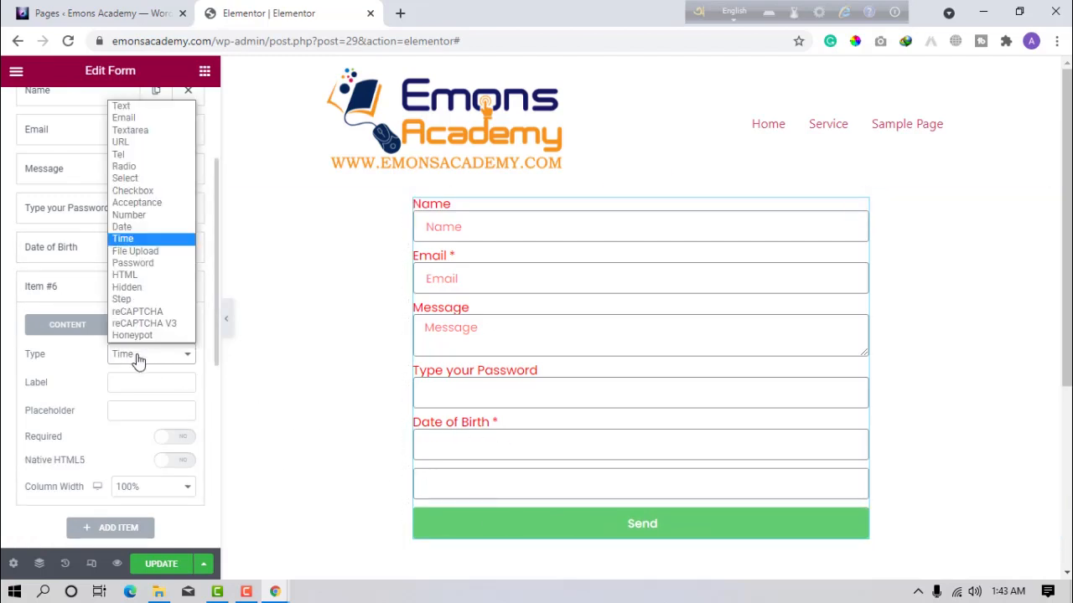
pyautogui.click(148, 256)
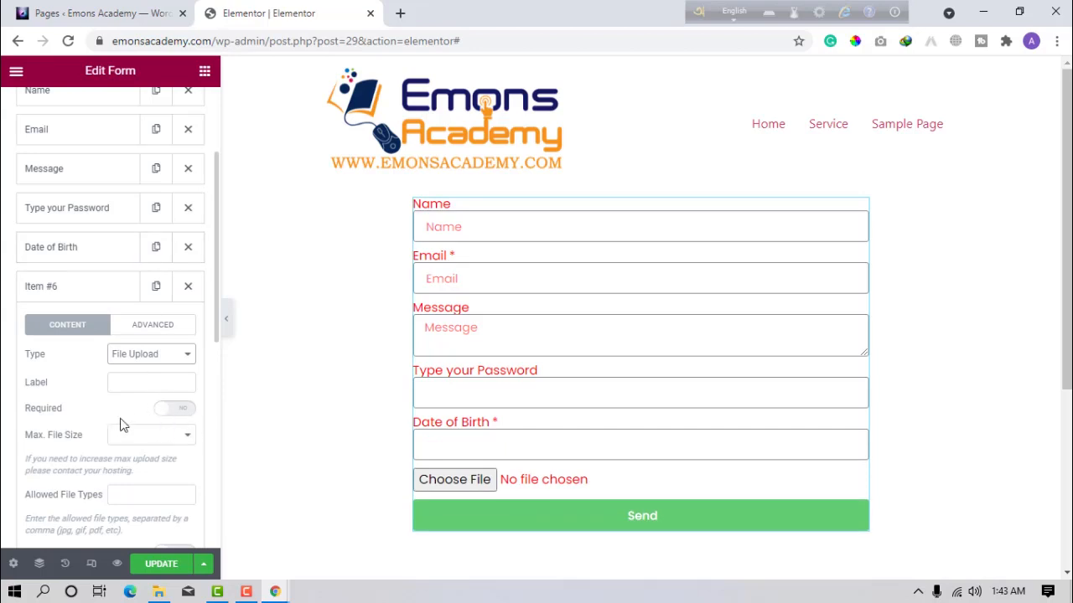
# Allow up to 3 png, jpg or pdf files of 2MB, labelled 'Profile Picture'.
pyautogui.scroll(-1, 101, 474)
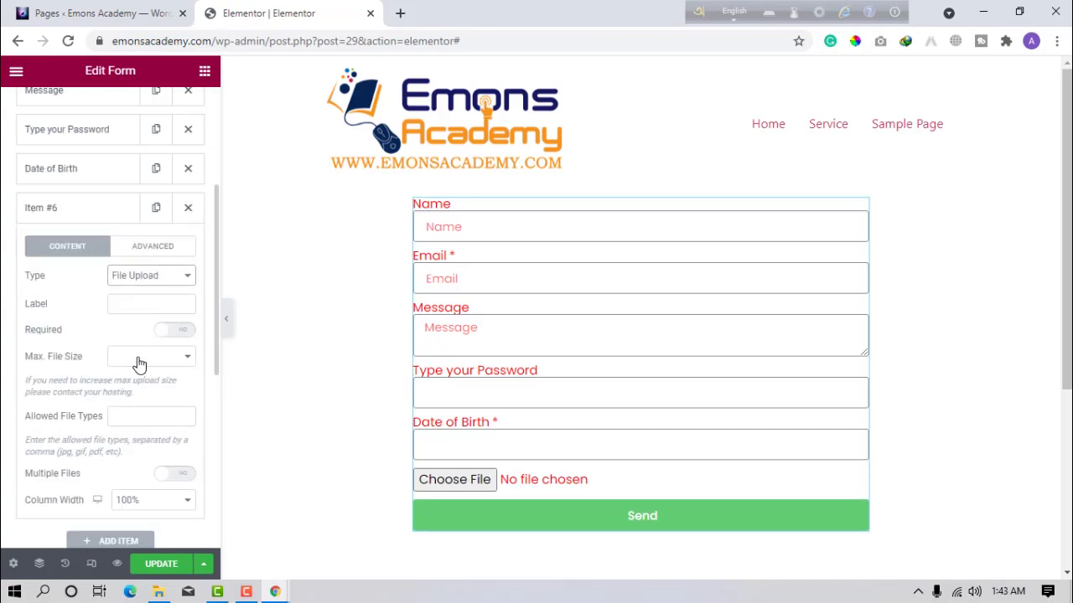
pyautogui.click(139, 362)
pyautogui.click(134, 121)
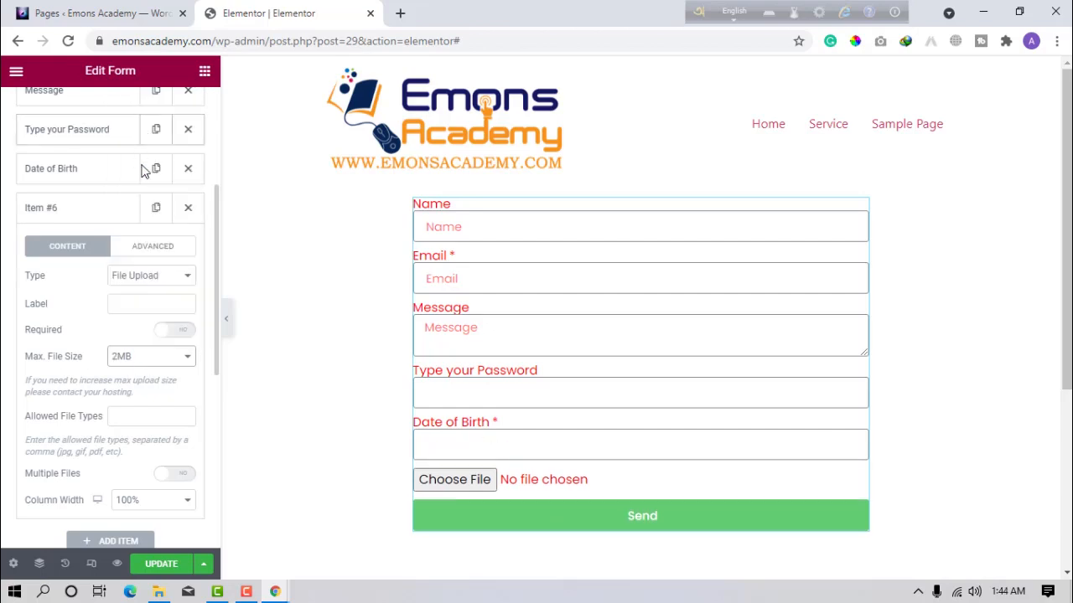
pyautogui.click(148, 409)
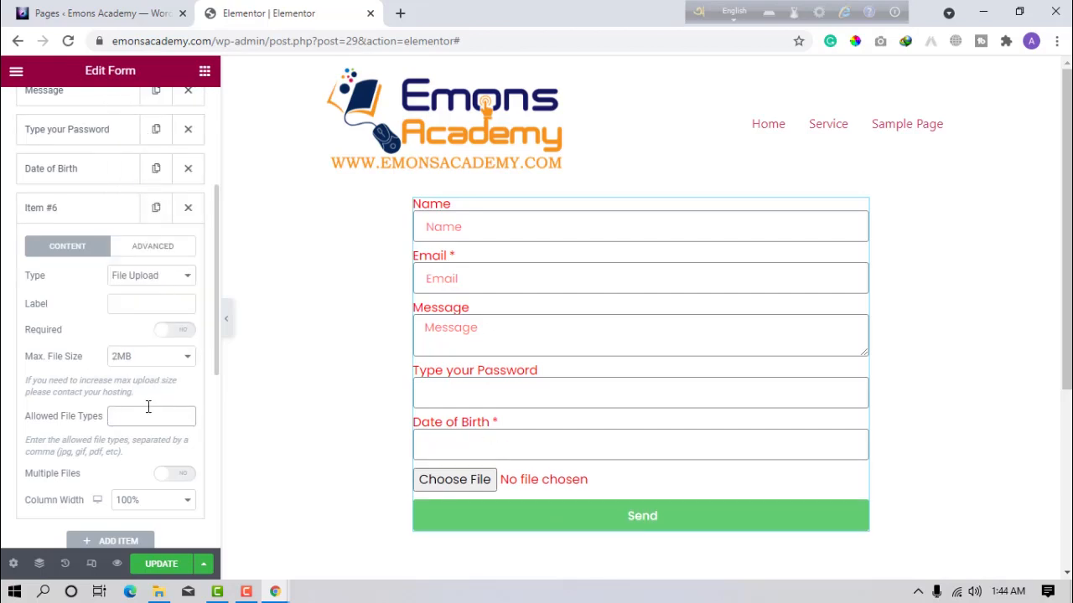
pyautogui.write('png, jpg,pdf')
pyautogui.click(171, 476)
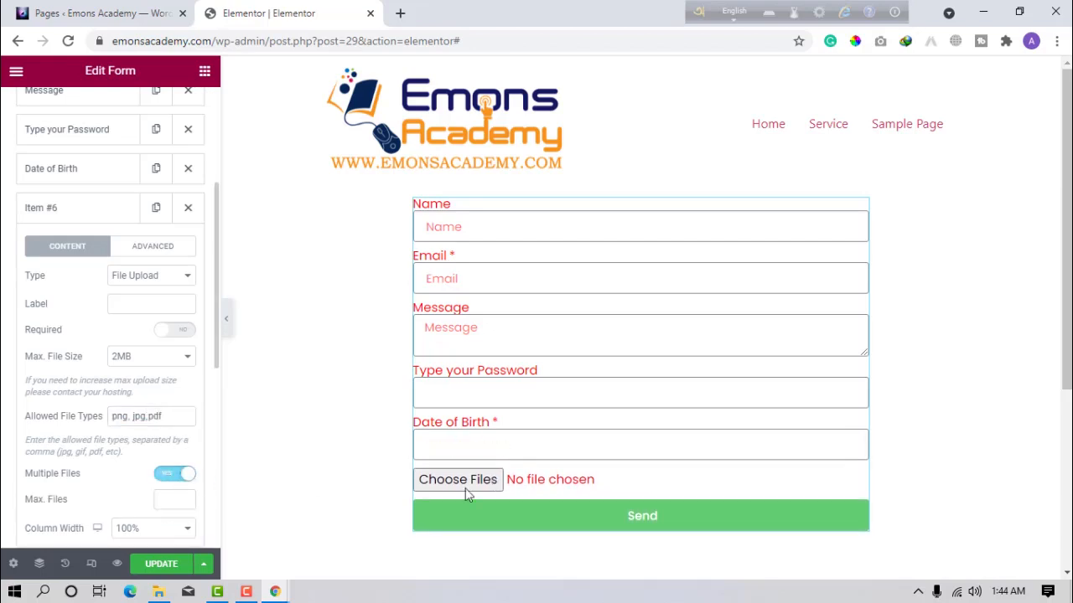
pyautogui.scroll(-1, 139, 493)
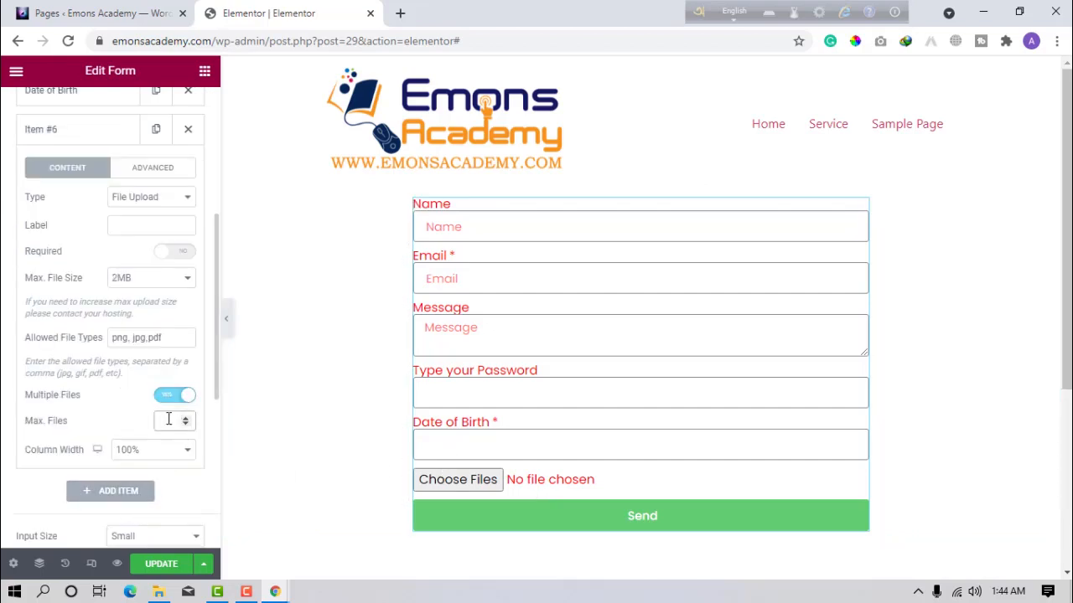
pyautogui.write('3')
pyautogui.click(73, 132)
pyautogui.click(146, 225)
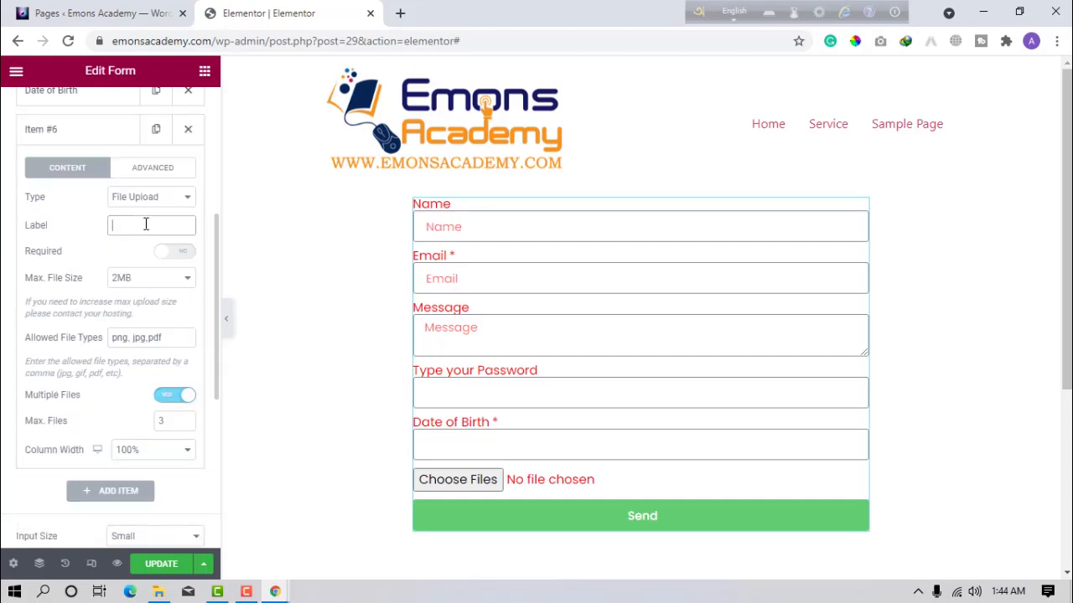
pyautogui.write('Profile Picture')
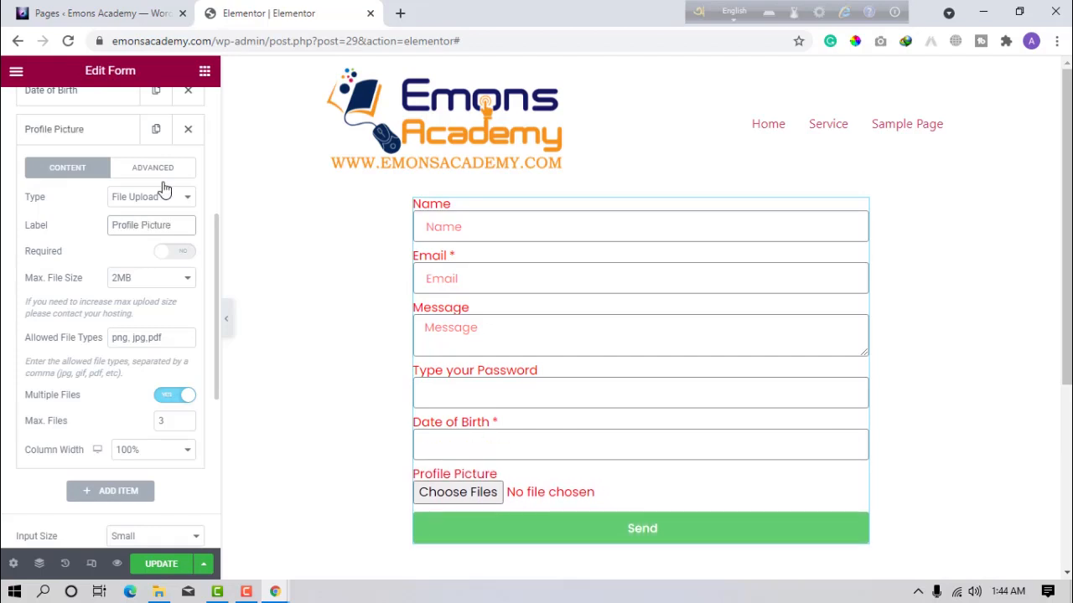
# Add a new Password-type field and test typing into it in the preview.
pyautogui.click(80, 141)
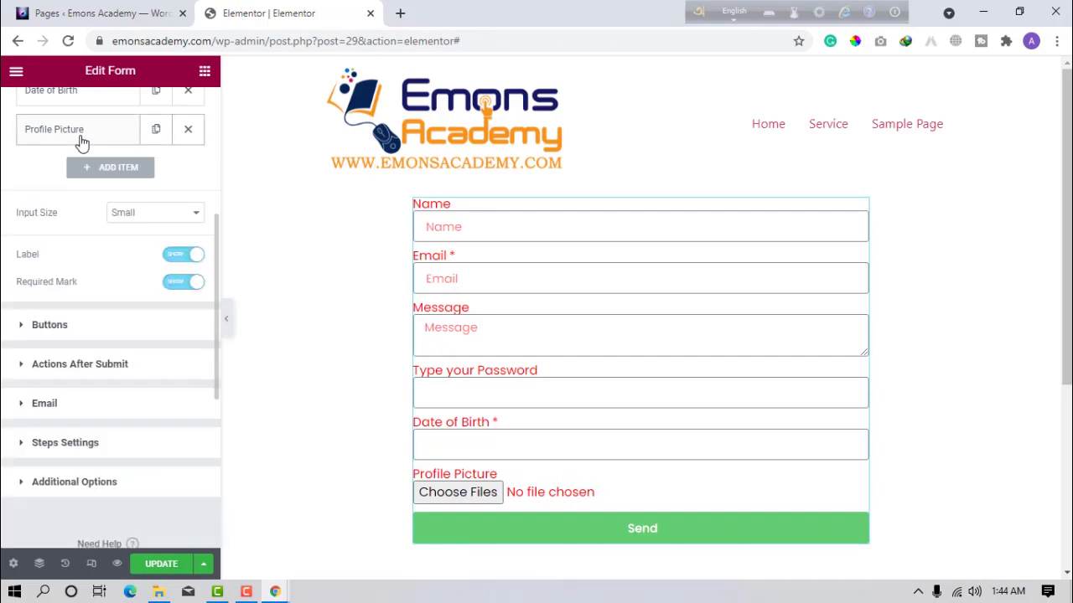
pyautogui.click(118, 167)
pyautogui.click(142, 236)
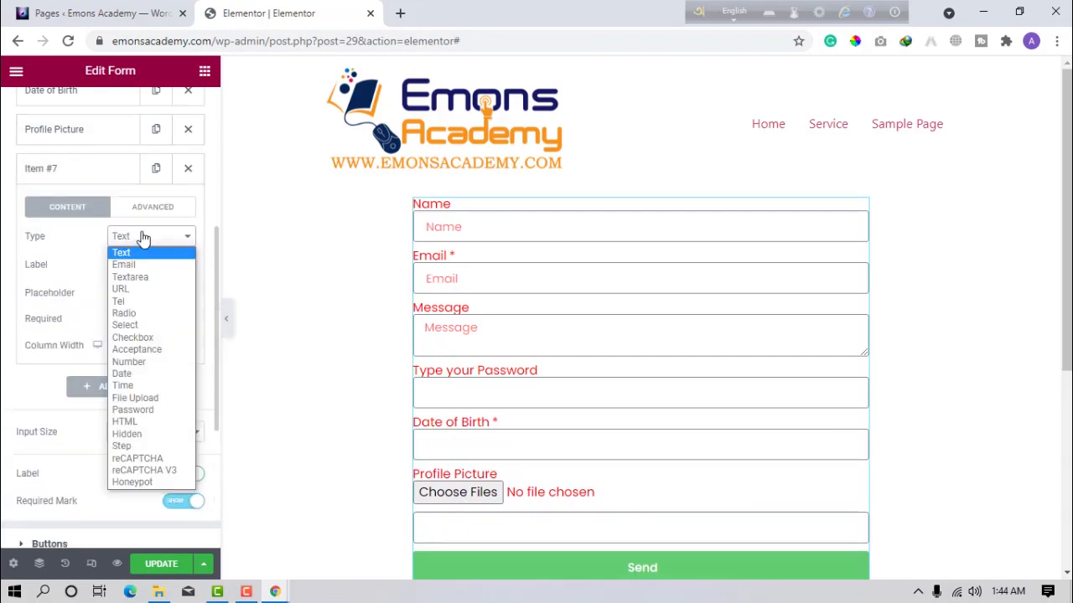
pyautogui.click(134, 409)
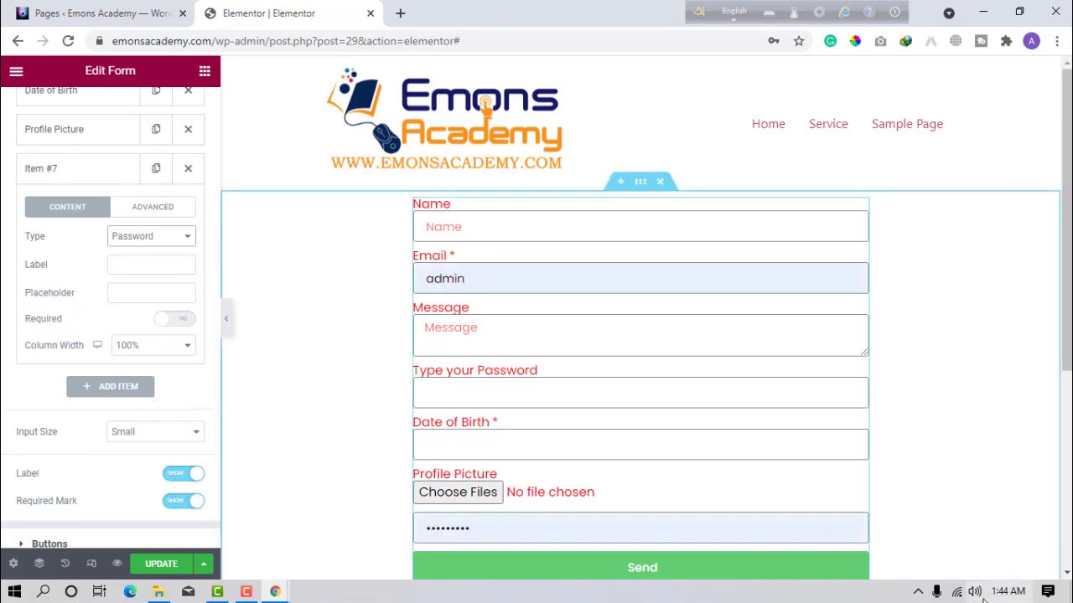
pyautogui.click(484, 531)
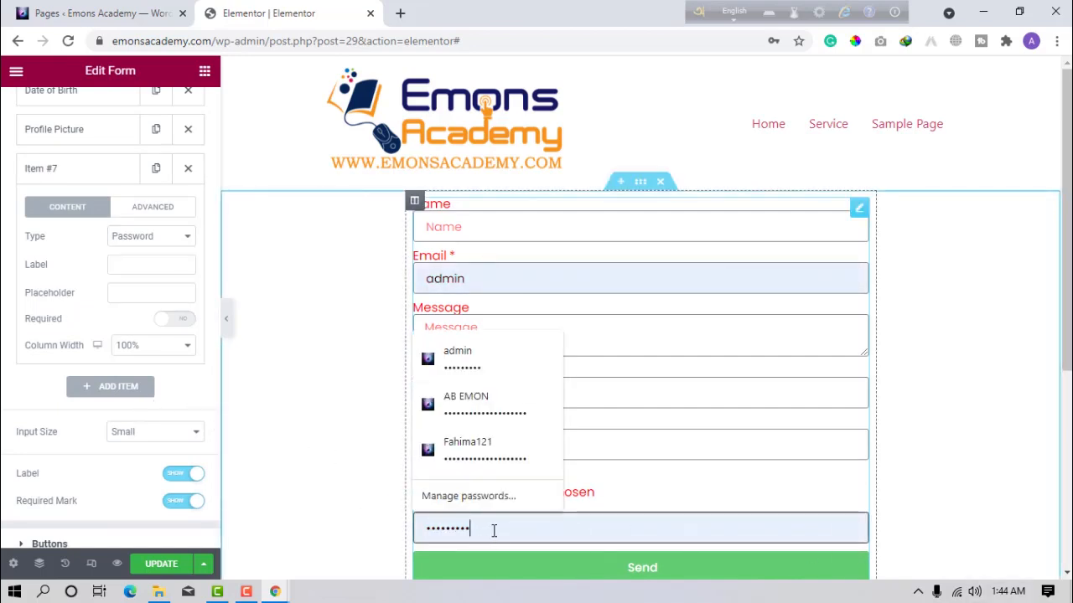
pyautogui.write('•••••••••••••••••••••••••••')
pyautogui.press('BackSpace')
pyautogui.press('BackSpace')
pyautogui.press('BackSpace')
pyautogui.press('BackSpace')
pyautogui.press('BackSpace')
pyautogui.press('BackSpace')
pyautogui.press('BackSpace')
pyautogui.press('BackSpace')
pyautogui.press('BackSpace')
pyautogui.press('BackSpace')
pyautogui.press('BackSpace')
pyautogui.press('BackSpace')
pyautogui.press('BackSpace')
pyautogui.press('BackSpace')
pyautogui.press('BackSpace')
pyautogui.press('BackSpace')
pyautogui.press('BackSpace')
pyautogui.press('BackSpace')
pyautogui.press('BackSpace')
pyautogui.press('BackSpace')
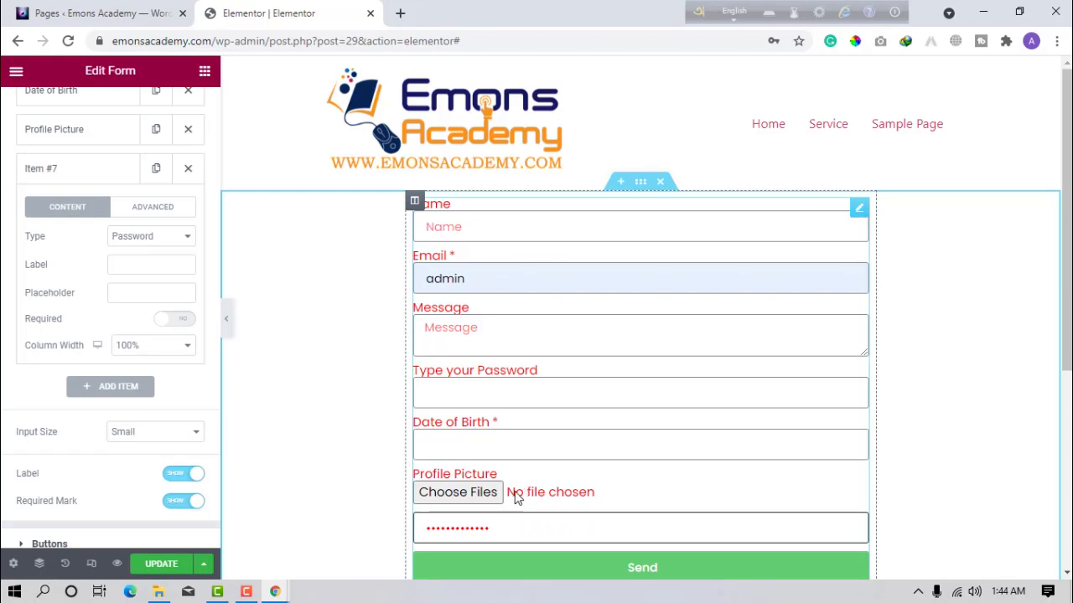
# Label the password field 'Enter your Secret Code' and make it required.
pyautogui.click(151, 268)
pyautogui.click(151, 268)
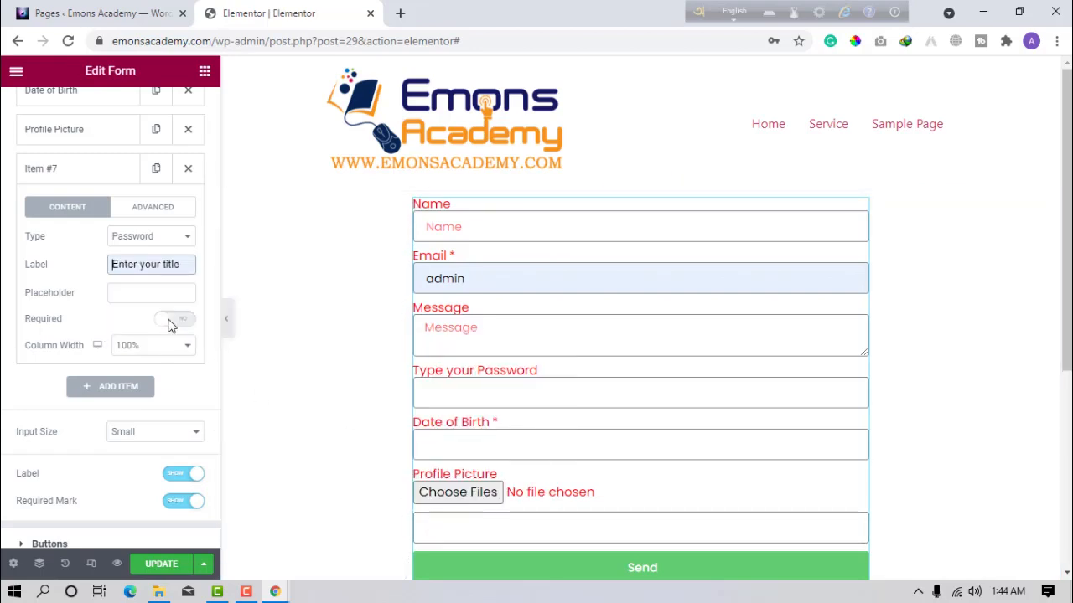
pyautogui.click(172, 324)
pyautogui.moveTo(167, 268); pyautogui.dragTo(163, 270)
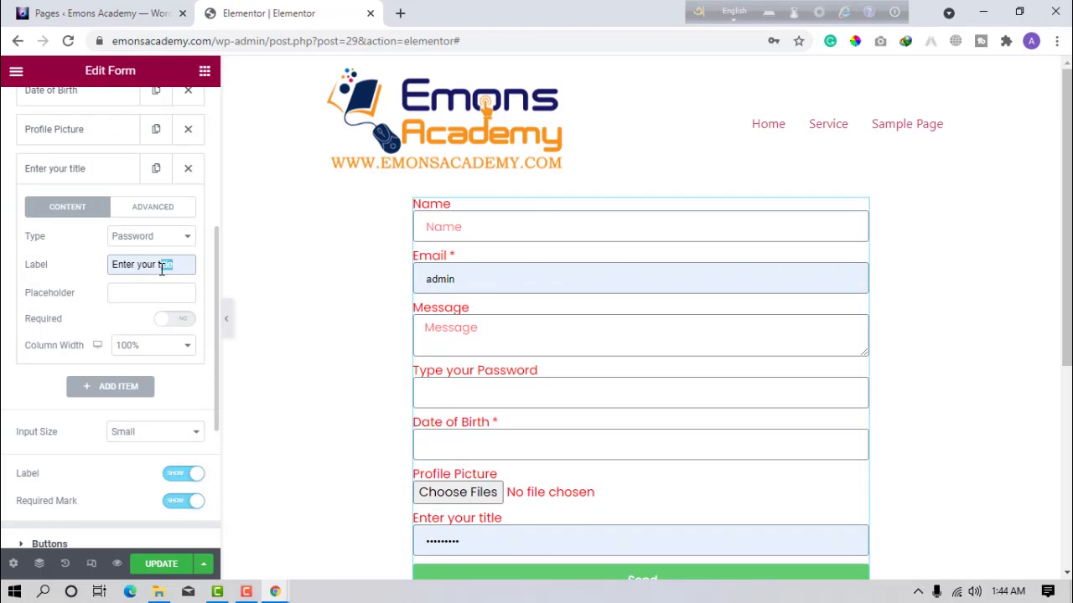
pyautogui.press('BackSpace')
pyautogui.press('BackSpace')
pyautogui.write('Se')
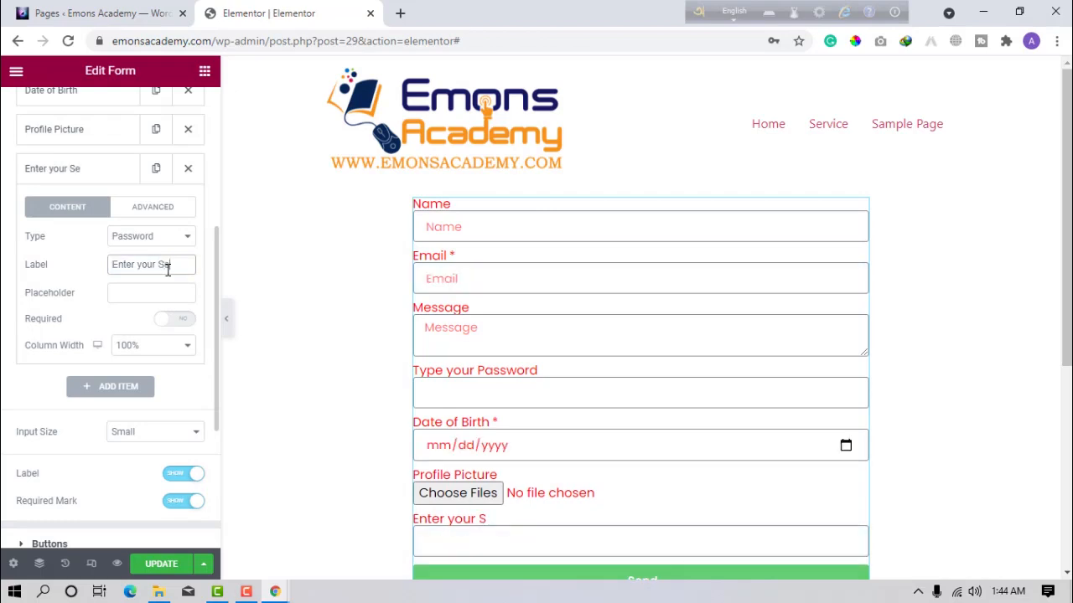
pyautogui.write('cret Code')
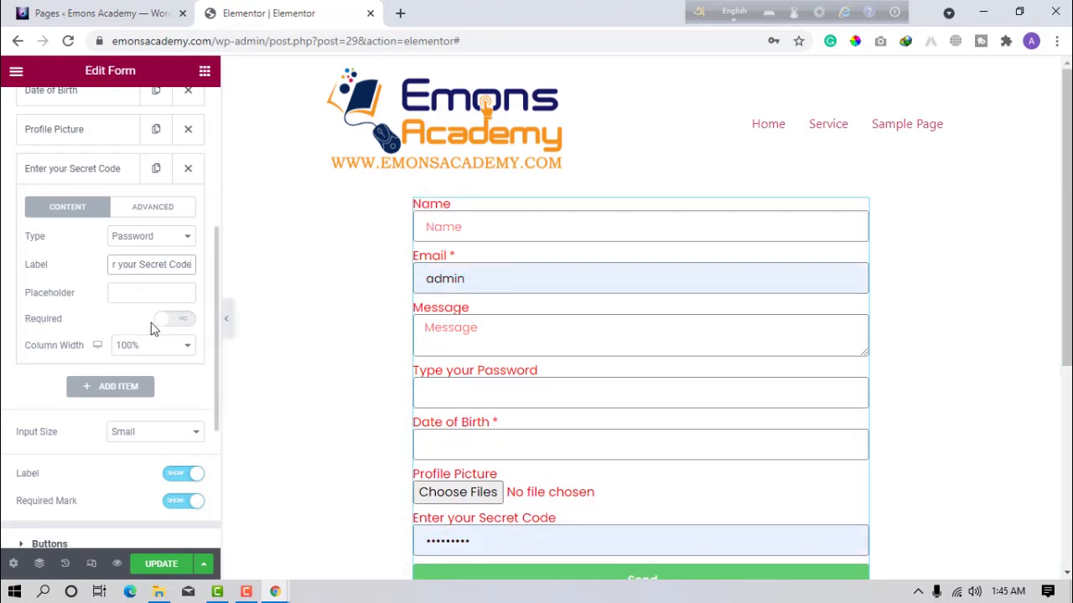
pyautogui.click(183, 320)
pyautogui.click(140, 221)
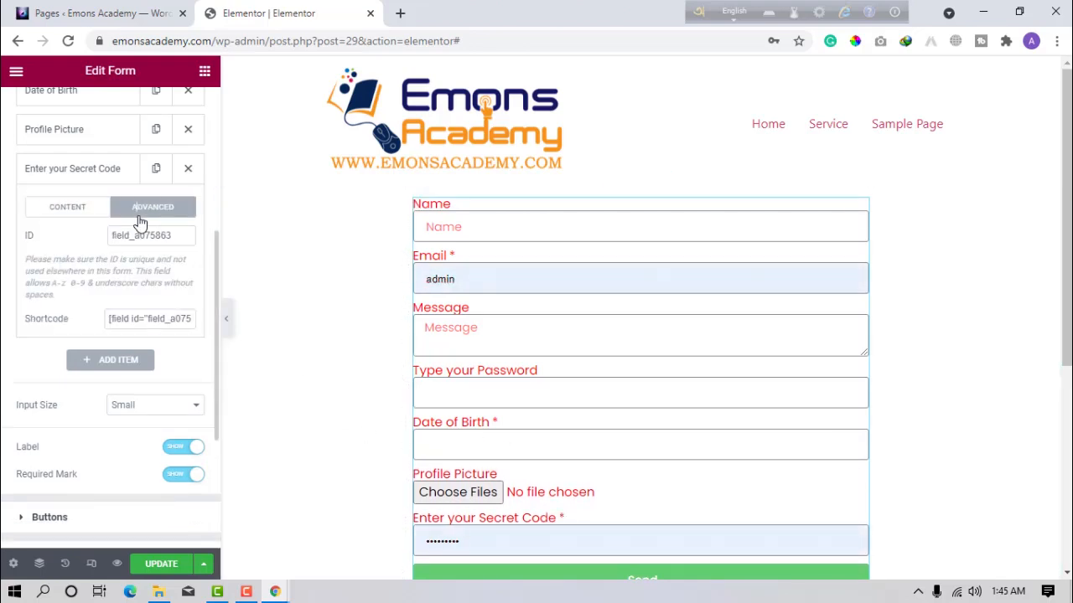
pyautogui.click(89, 208)
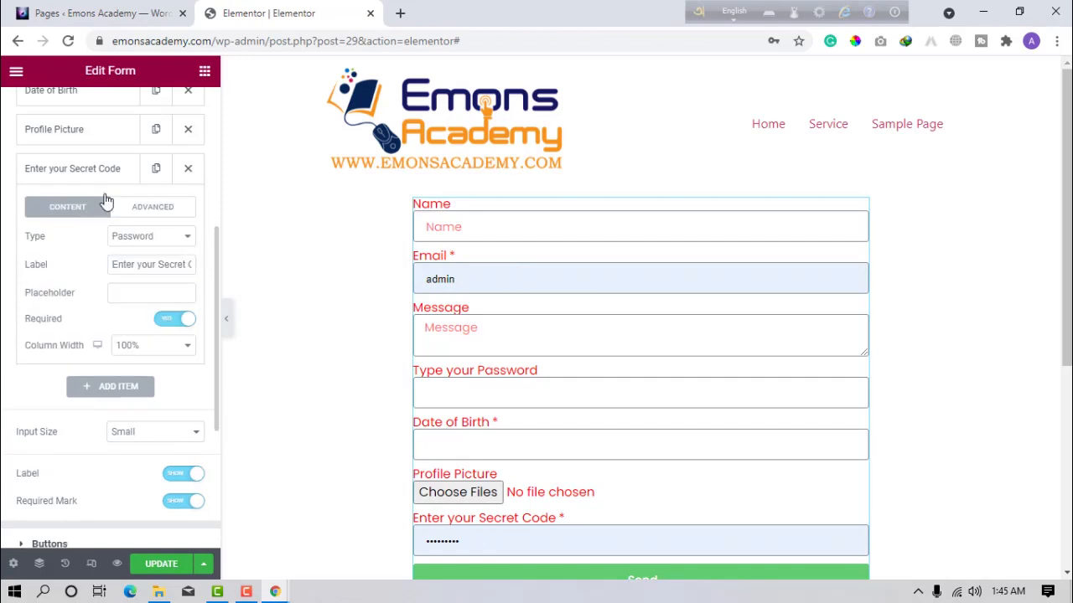
pyautogui.click(104, 176)
# Delete the extra blank field added after Secret Code.
pyautogui.click(117, 207)
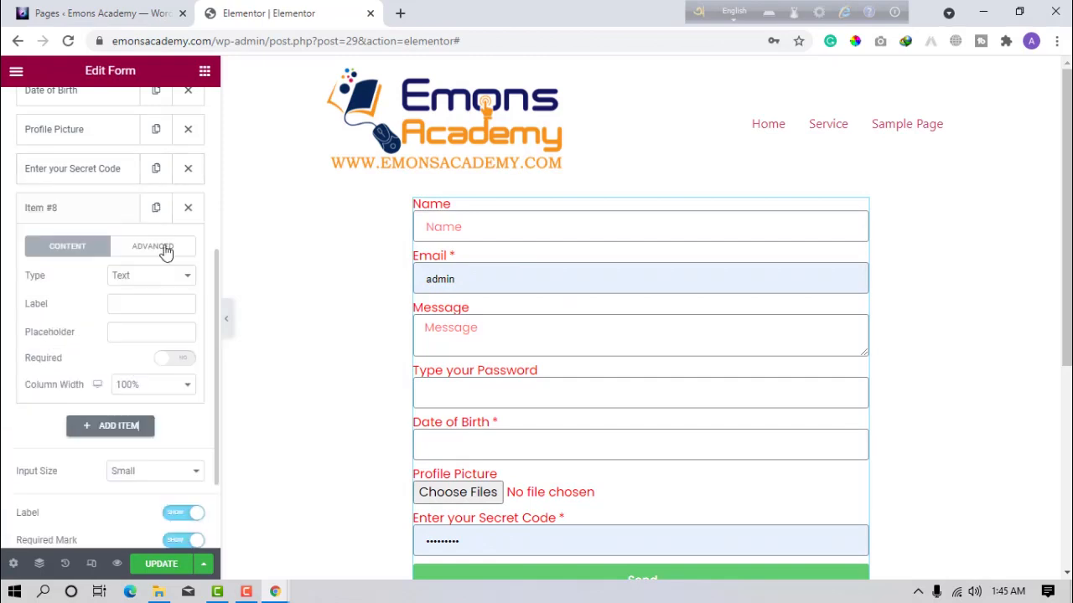
pyautogui.click(178, 275)
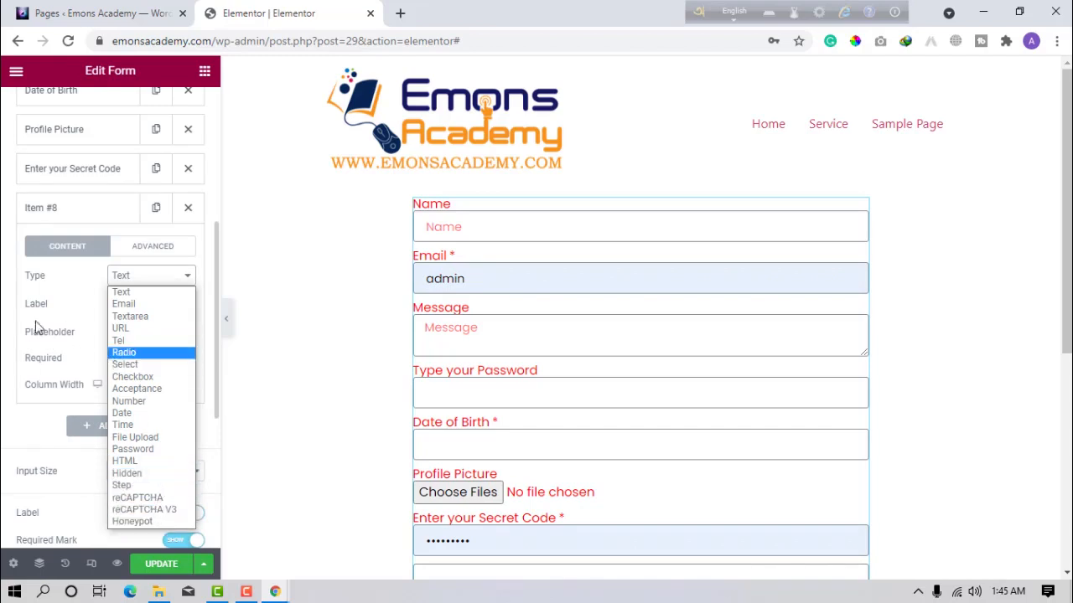
pyautogui.click(2, 326)
pyautogui.click(146, 252)
pyautogui.click(83, 248)
pyautogui.click(188, 208)
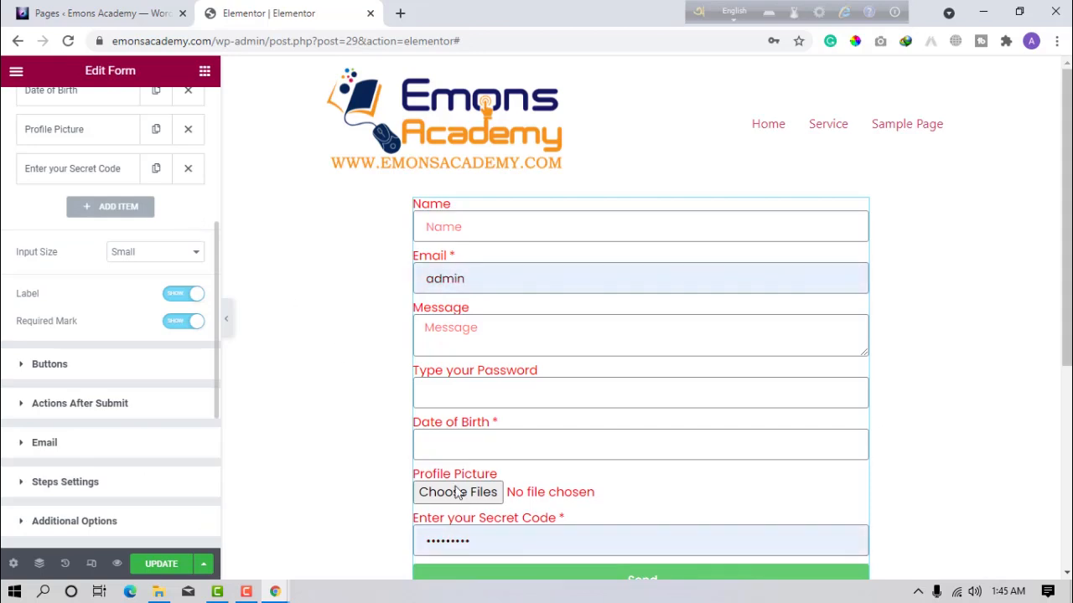
# Try Medium and Extra Large input sizes, then settle back on Small.
pyautogui.scroll(-1, 546, 541)
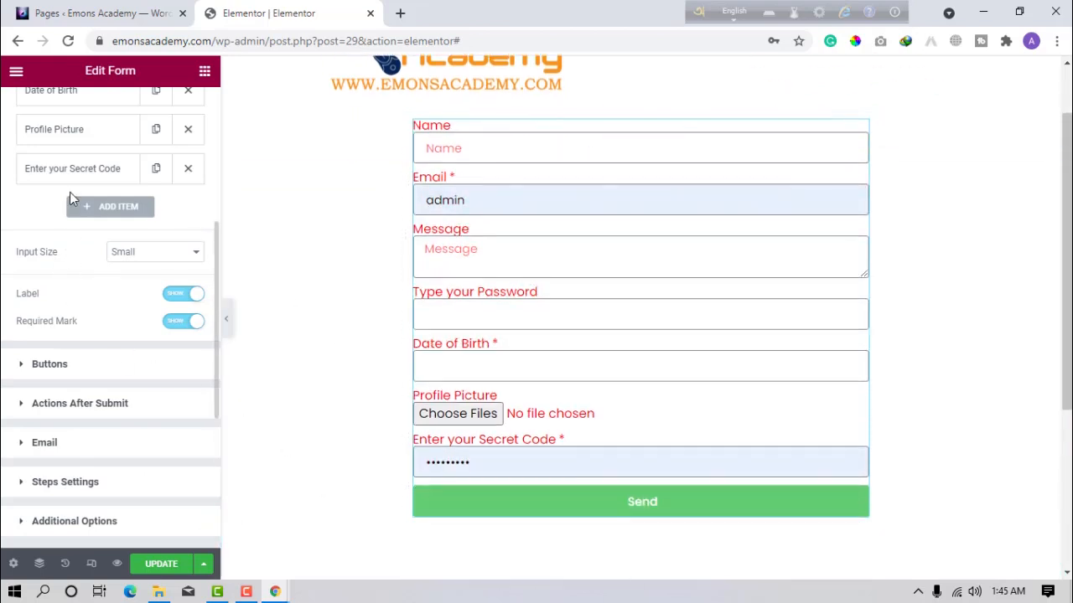
pyautogui.click(167, 256)
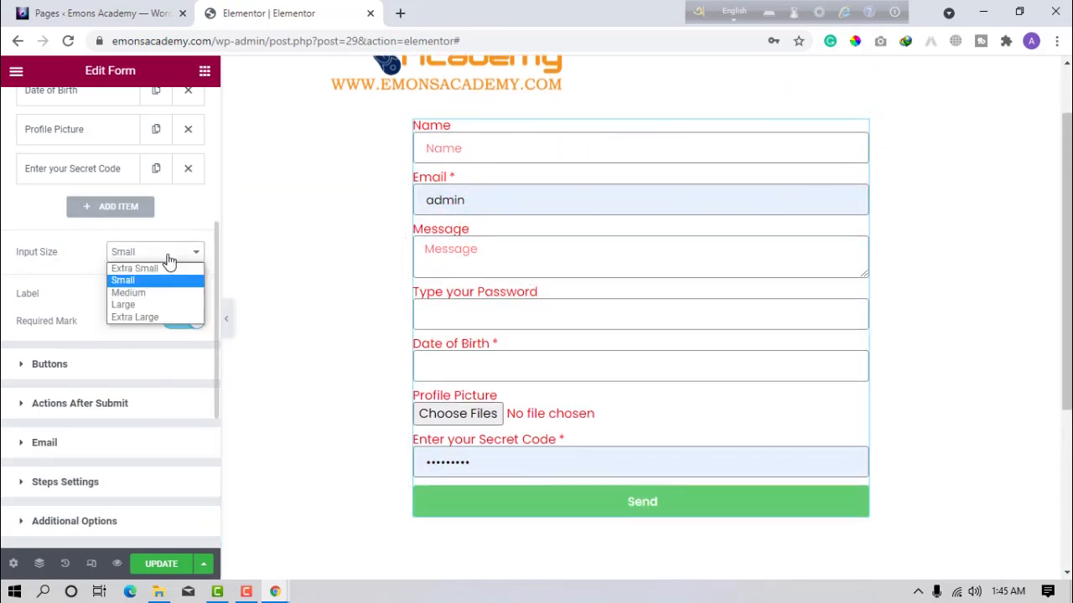
pyautogui.click(128, 293)
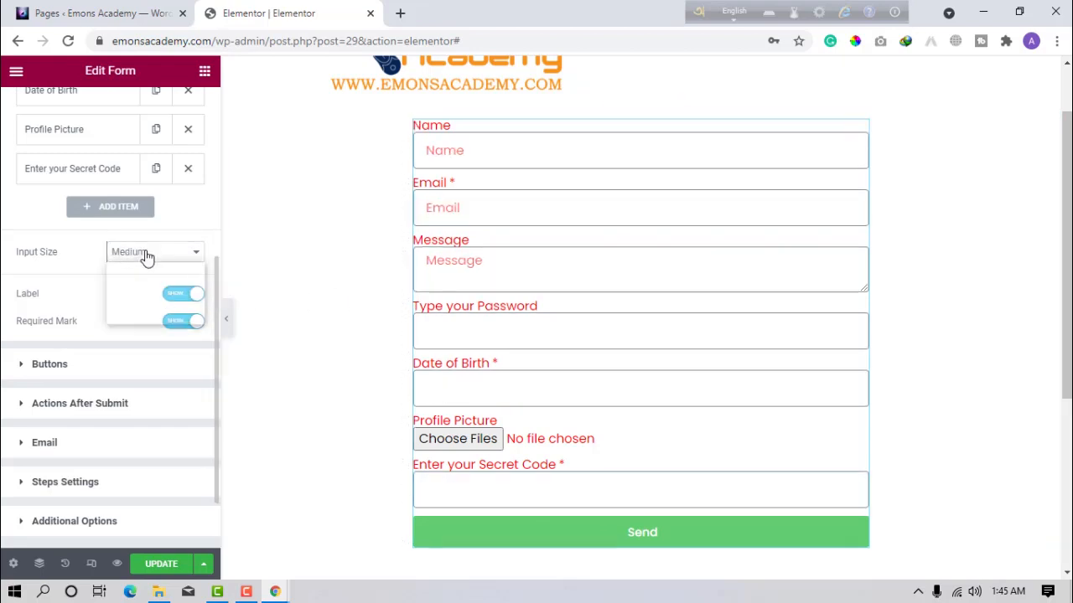
pyautogui.click(143, 256)
pyautogui.click(135, 316)
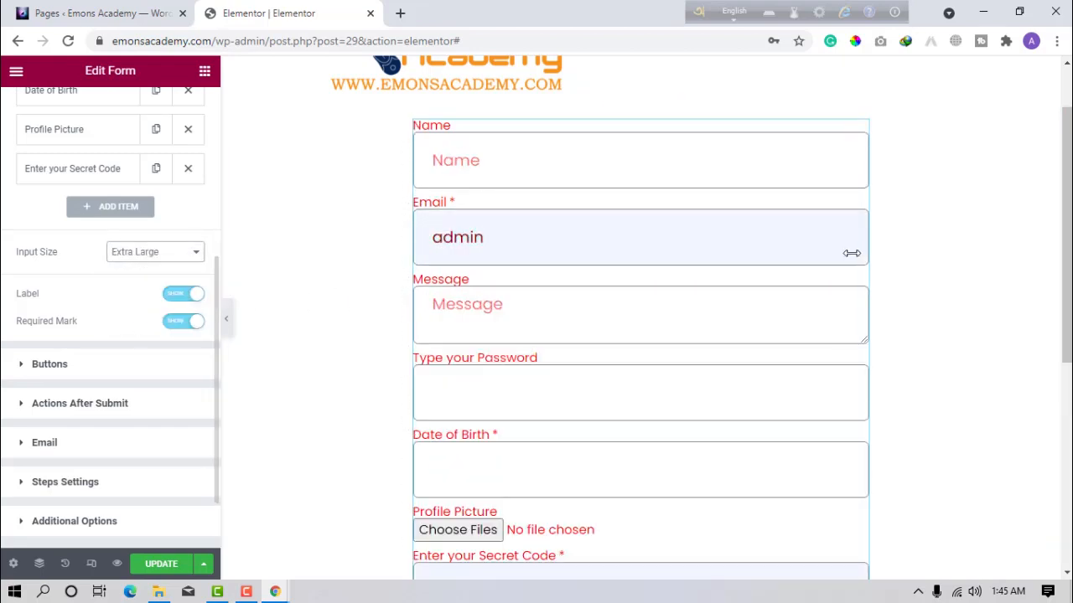
pyautogui.click(132, 258)
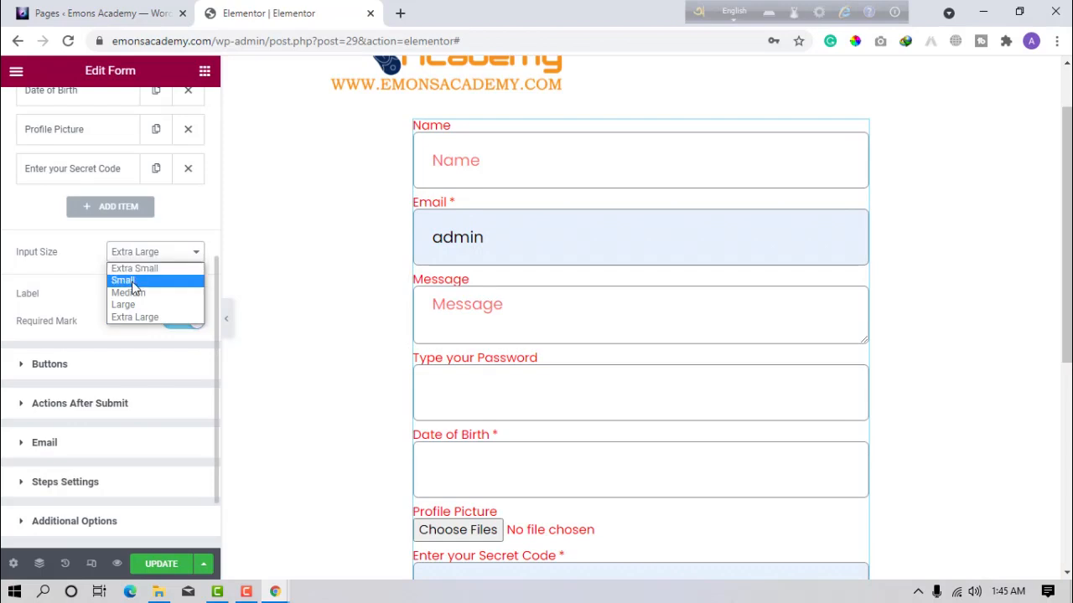
pyautogui.click(134, 281)
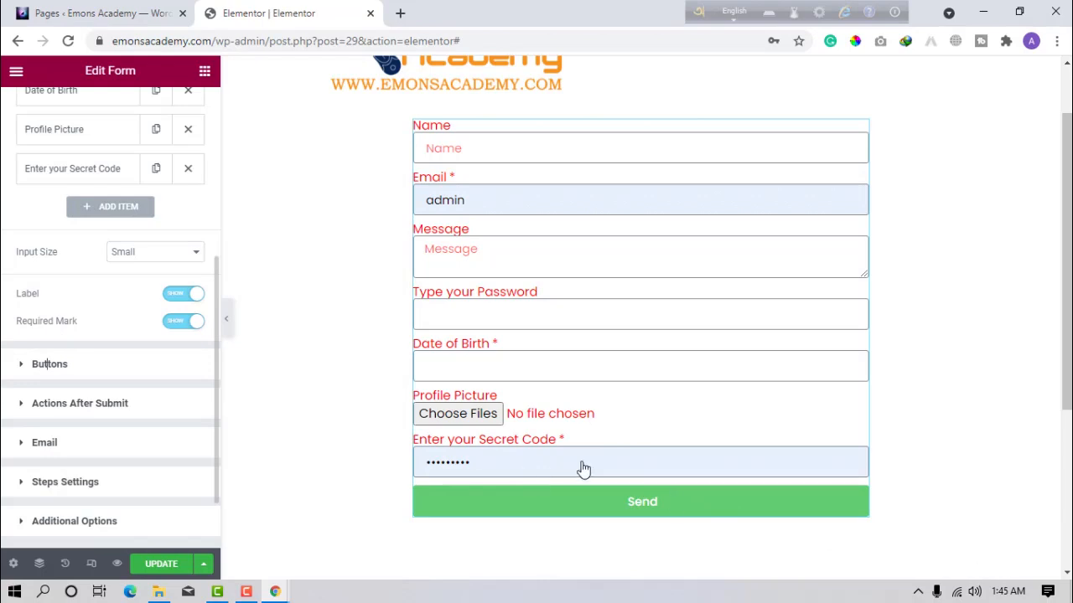
pyautogui.click(624, 478)
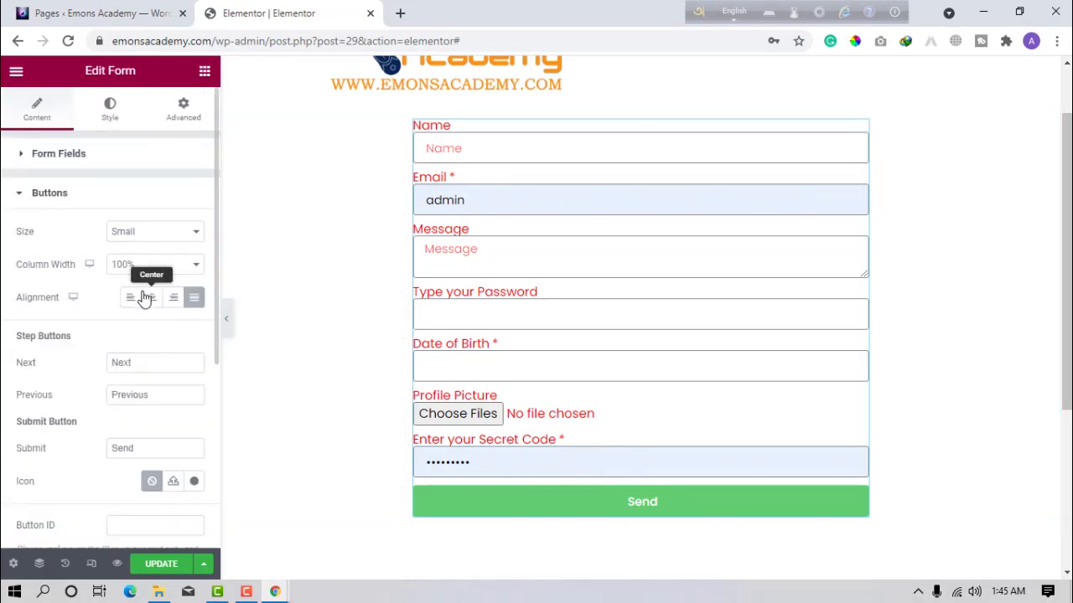
# Replace the 'Send' button text with 'Submit Your Form'.
pyautogui.click(142, 361)
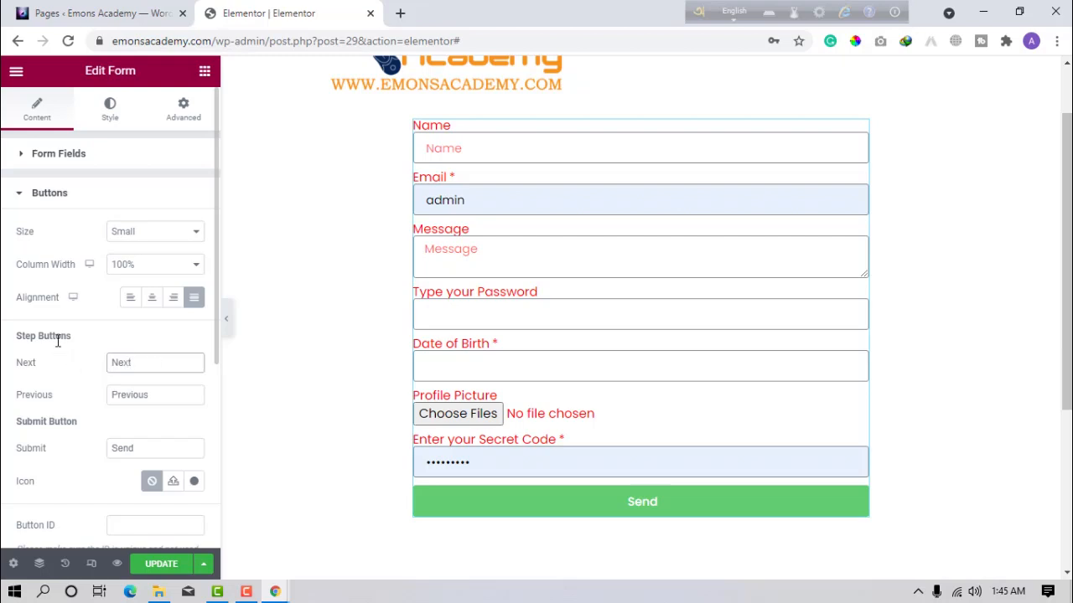
pyautogui.moveTo(144, 448); pyautogui.dragTo(52, 451)
pyautogui.press('BackSpace')
pyautogui.write('Submit')
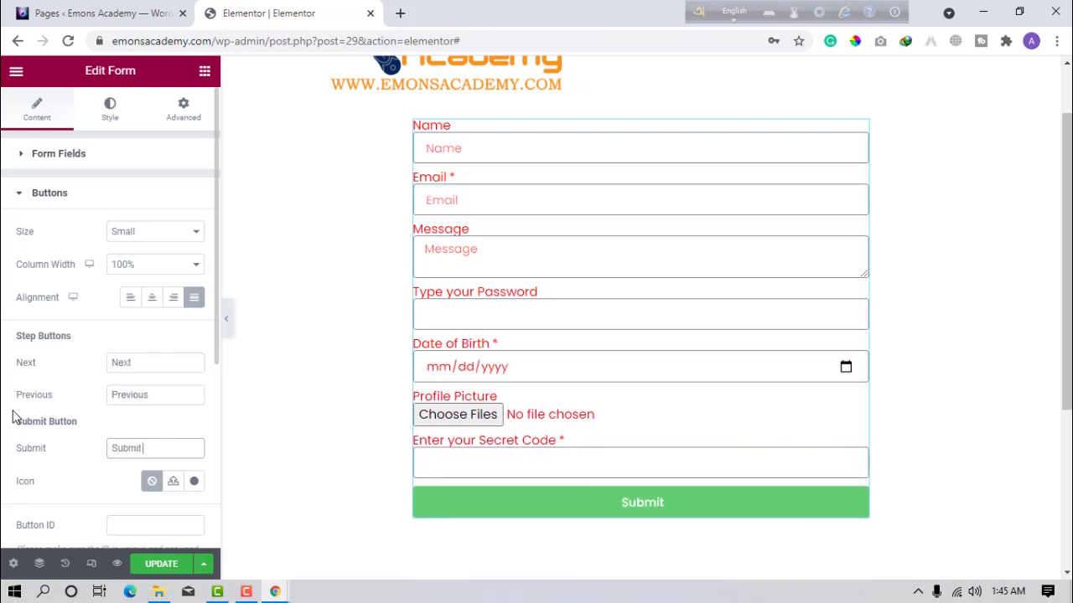
pyautogui.write(' Your Form')
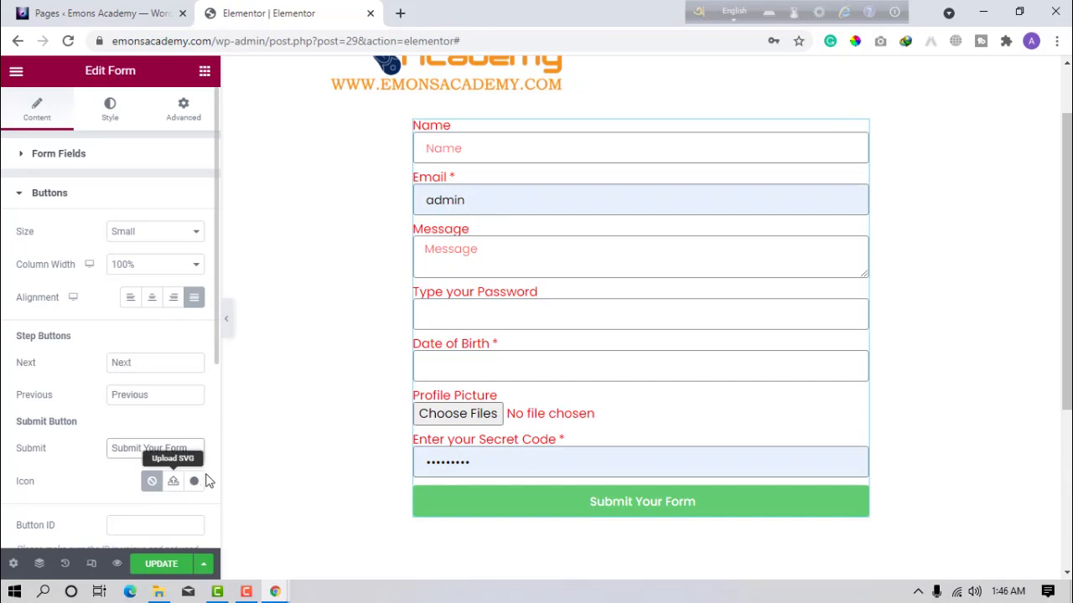
pyautogui.scroll(-1, 201, 482)
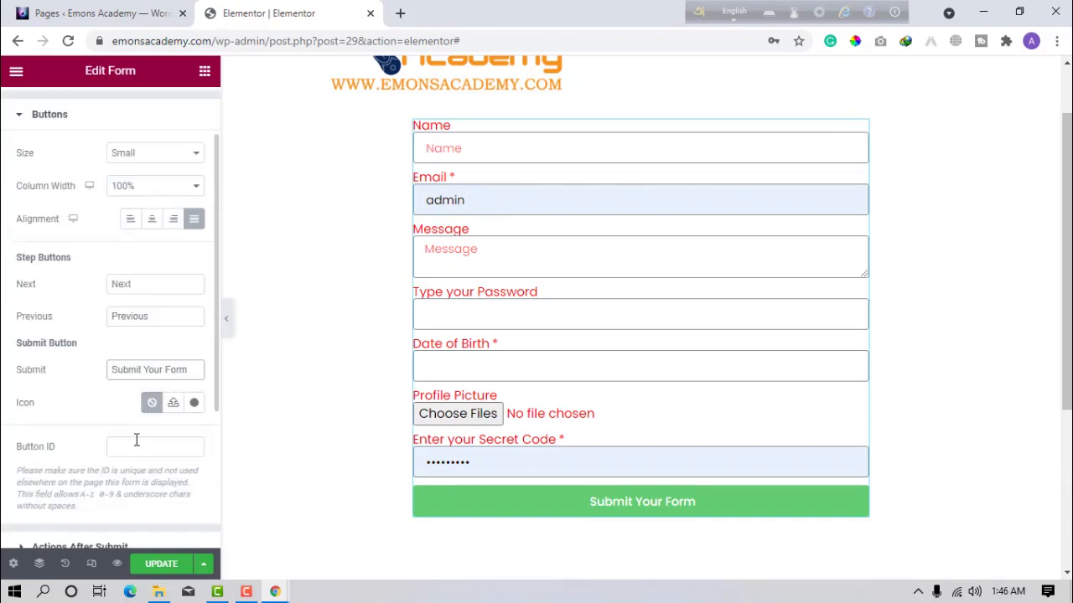
pyautogui.scroll(-1, 138, 444)
pyautogui.scroll(2, 77, 264)
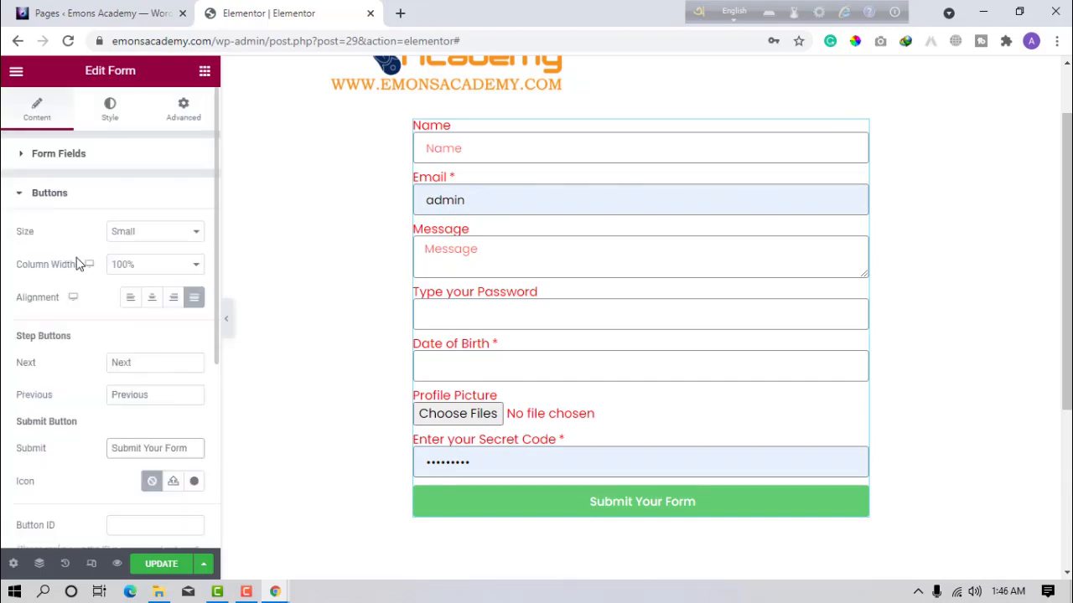
# Expand Actions After Submit and its Email section with subject and [all-fields] message.
pyautogui.click(52, 193)
pyautogui.click(55, 240)
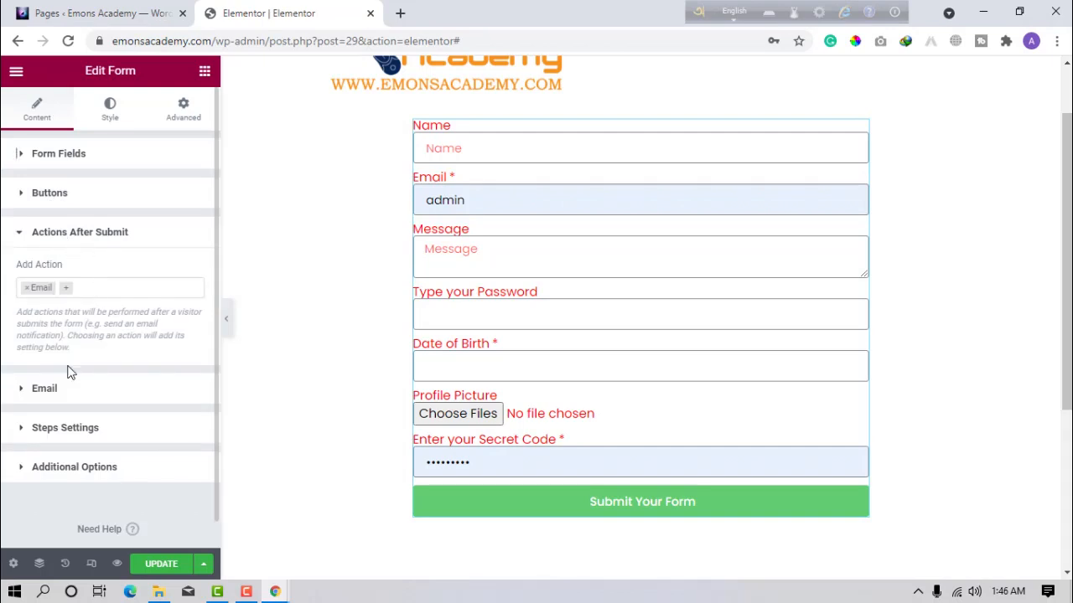
pyautogui.click(71, 394)
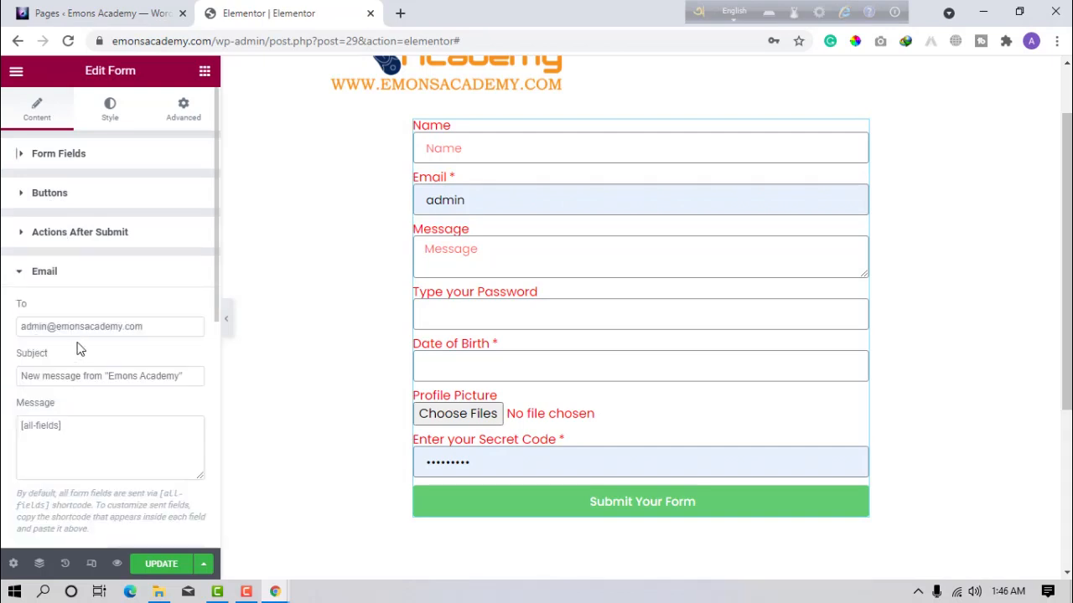
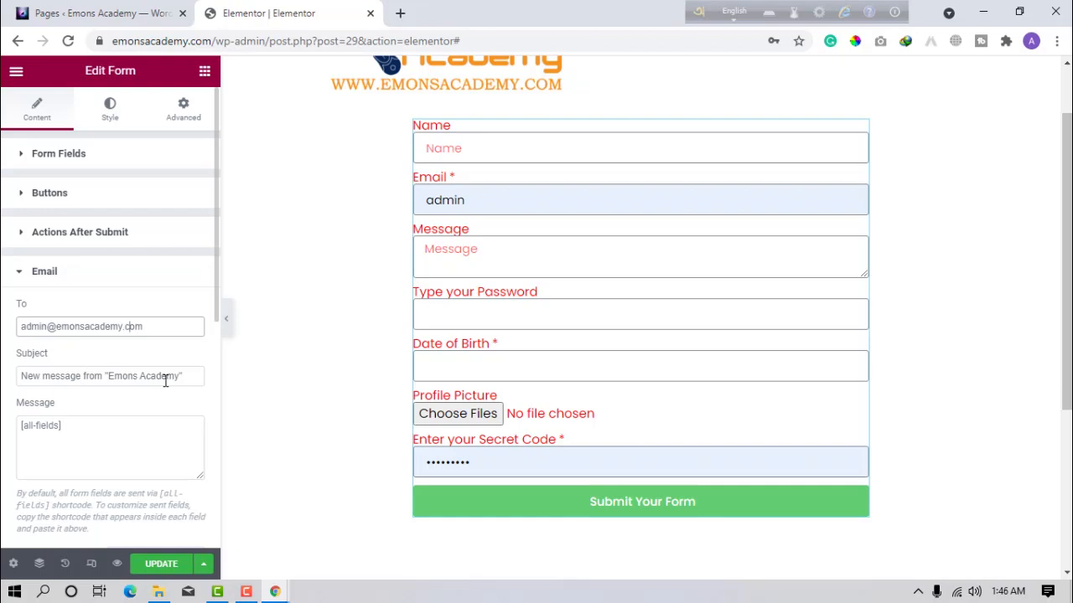
# Replace the Email action's To address with a new recipient Gmail address.
pyautogui.click(52, 433)
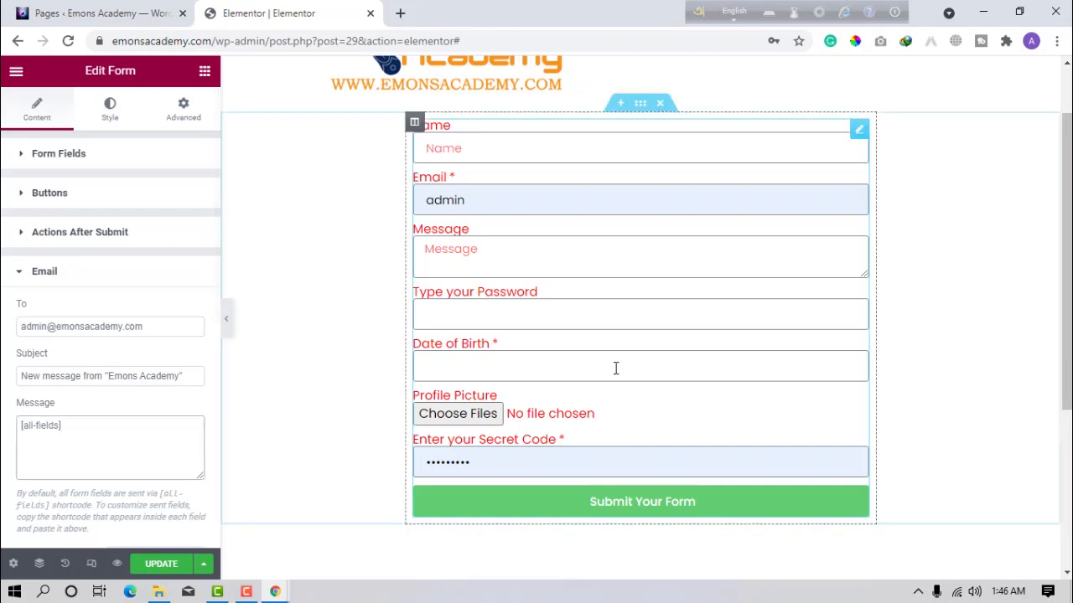
pyautogui.moveTo(150, 329); pyautogui.dragTo(4, 340)
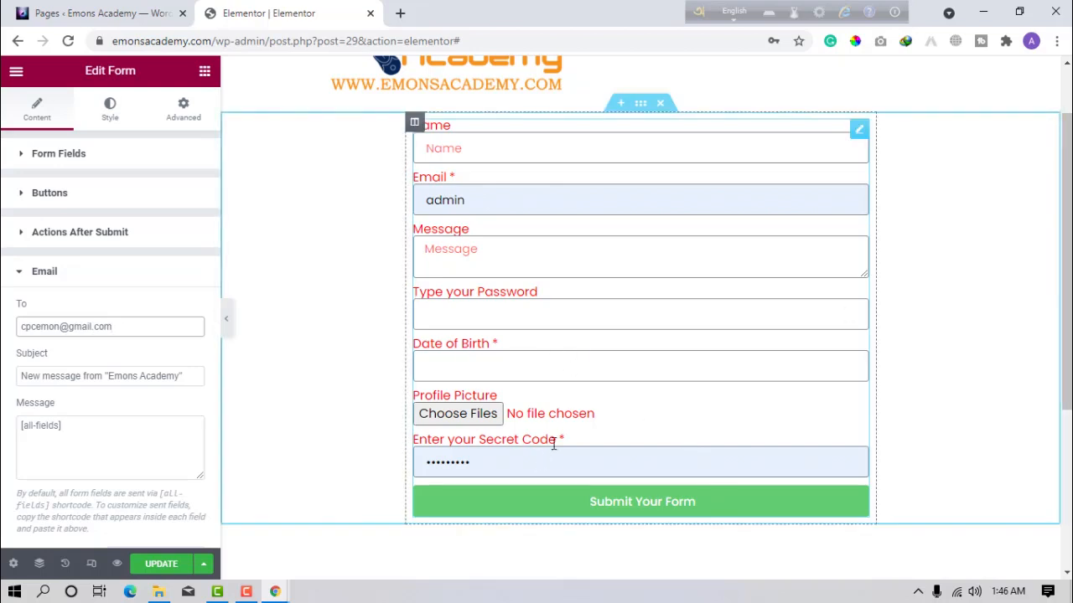
pyautogui.scroll(-1, 67, 466)
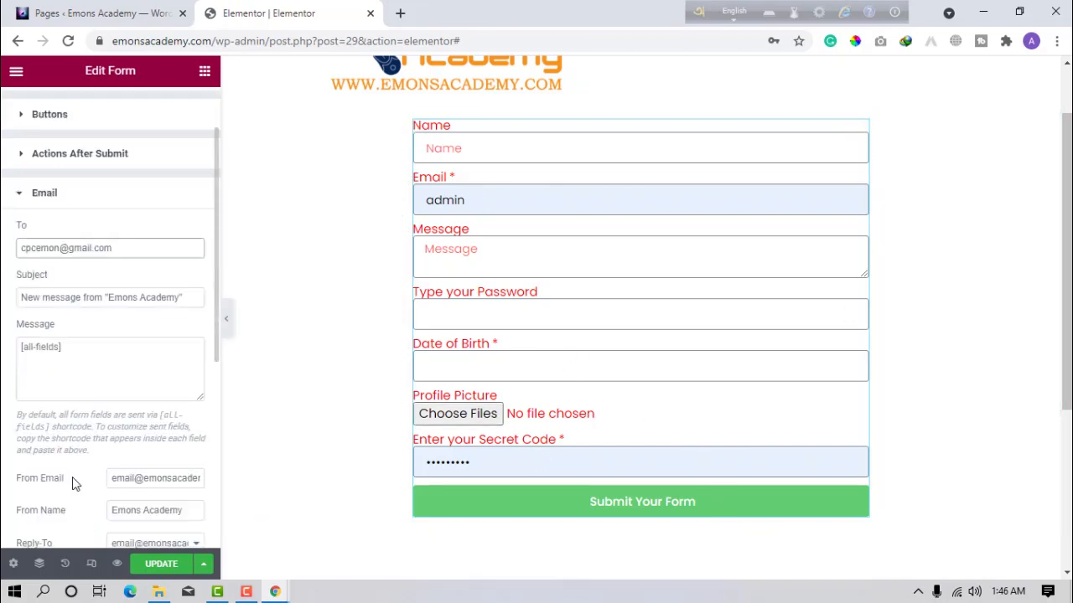
pyautogui.scroll(-1, 73, 483)
pyautogui.scroll(-3, 74, 483)
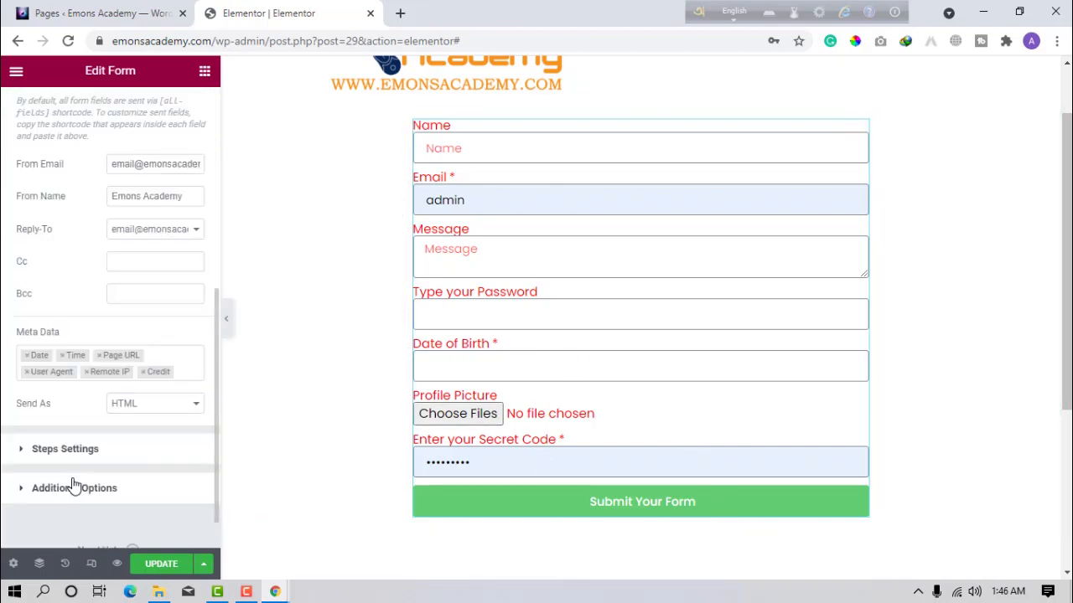
# Enable Custom Messages in Additional Options and change the error message to 'An error occurred. Try Again'.
pyautogui.click(68, 451)
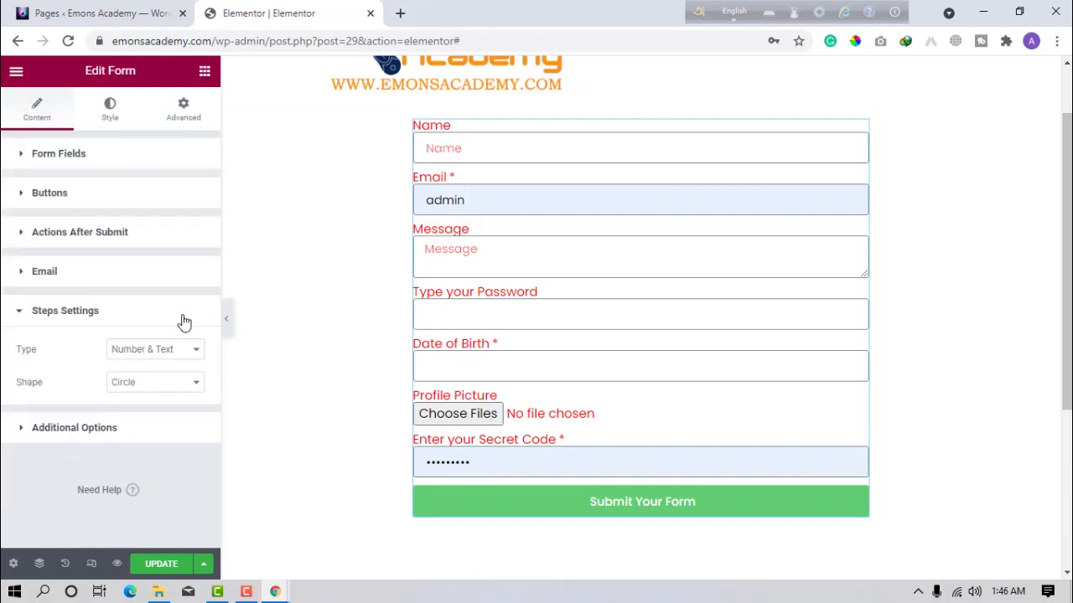
pyautogui.click(114, 436)
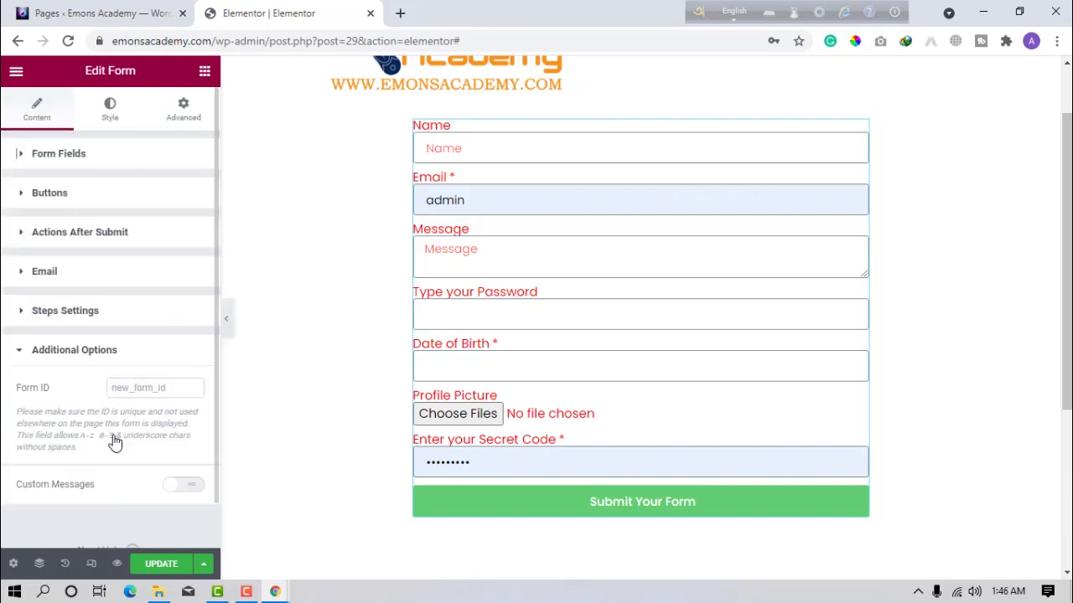
pyautogui.scroll(-1, 139, 444)
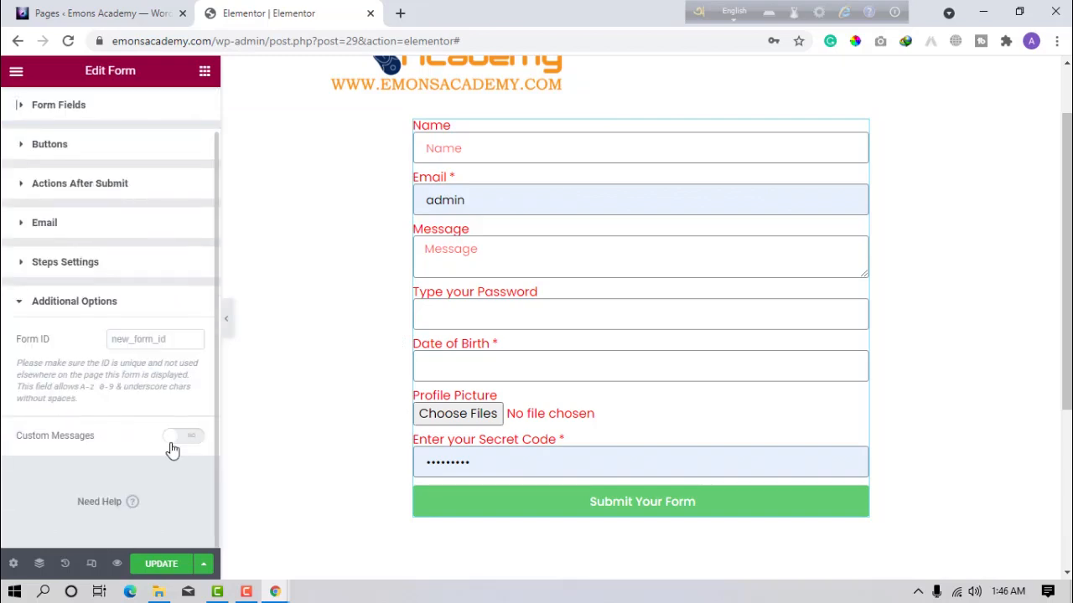
pyautogui.click(172, 439)
pyautogui.scroll(-3, 115, 460)
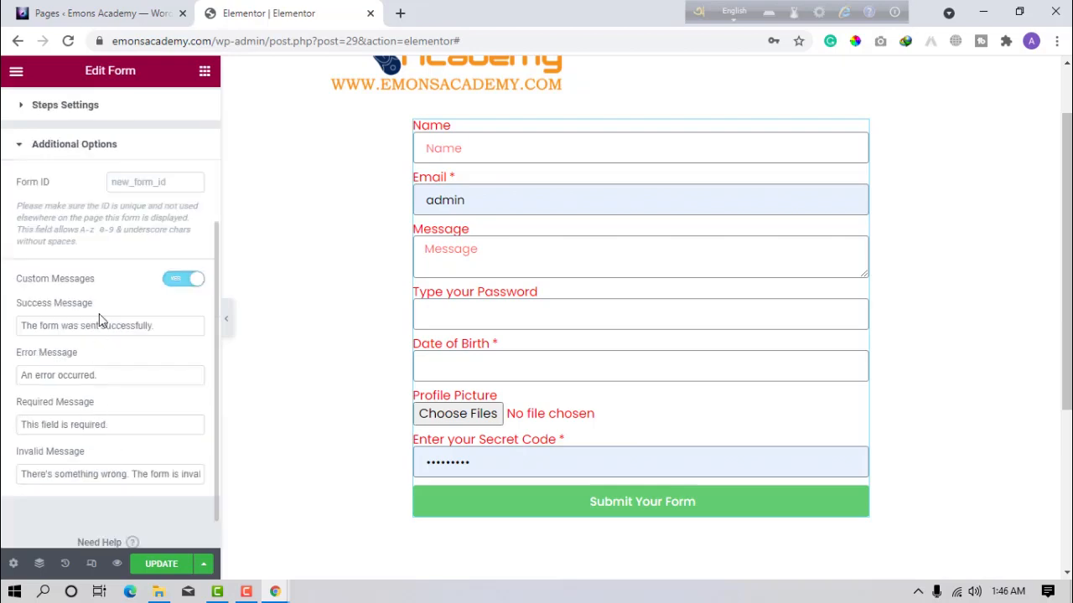
pyautogui.moveTo(23, 328); pyautogui.dragTo(189, 331)
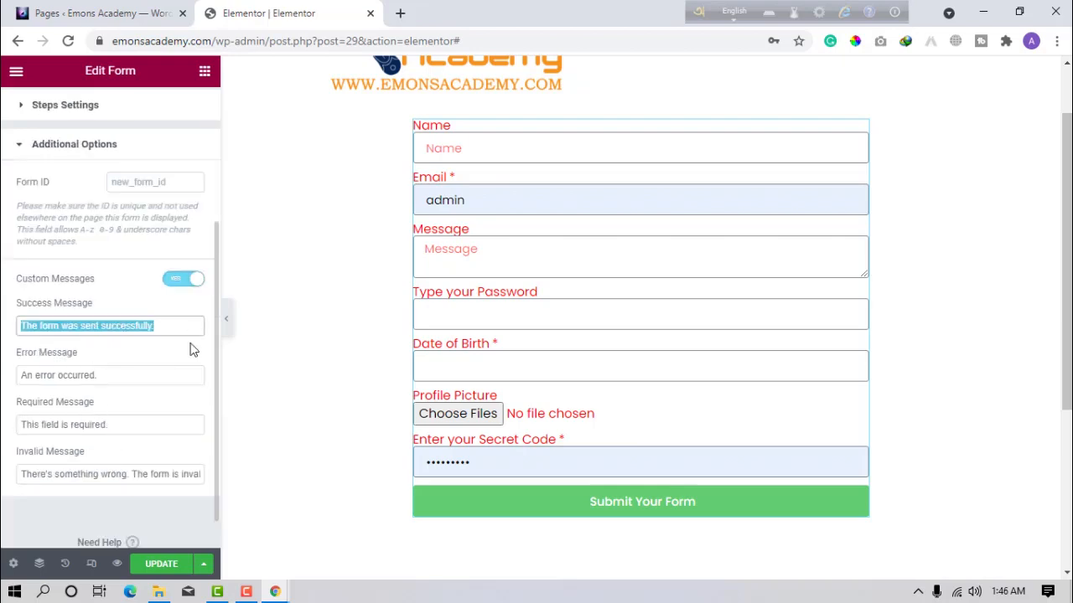
pyautogui.moveTo(42, 379); pyautogui.dragTo(129, 382)
pyautogui.click(134, 382)
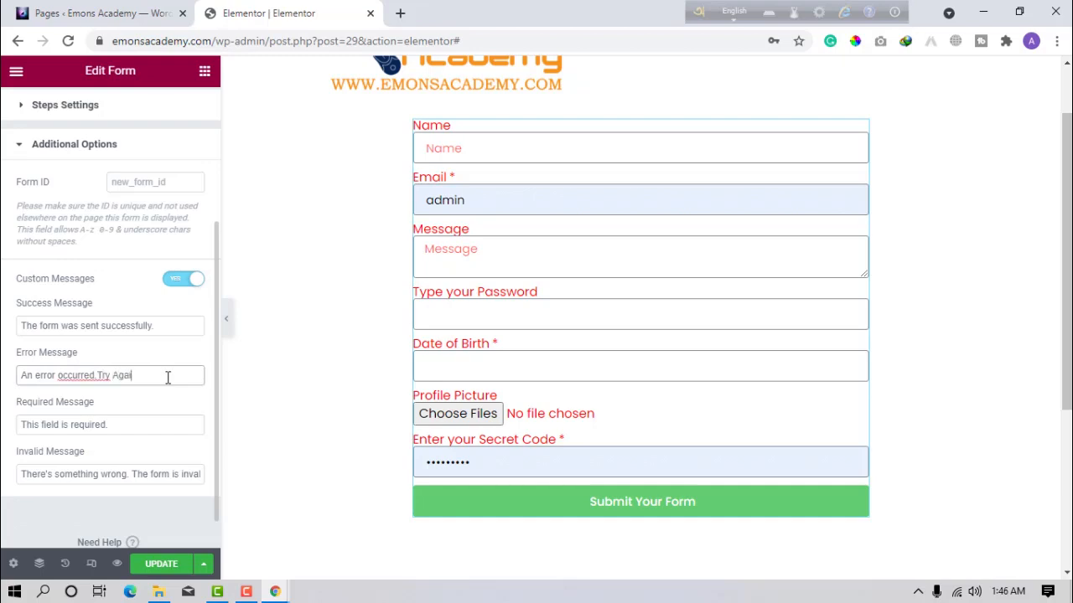
pyautogui.click(100, 376)
pyautogui.scroll(-1, 95, 470)
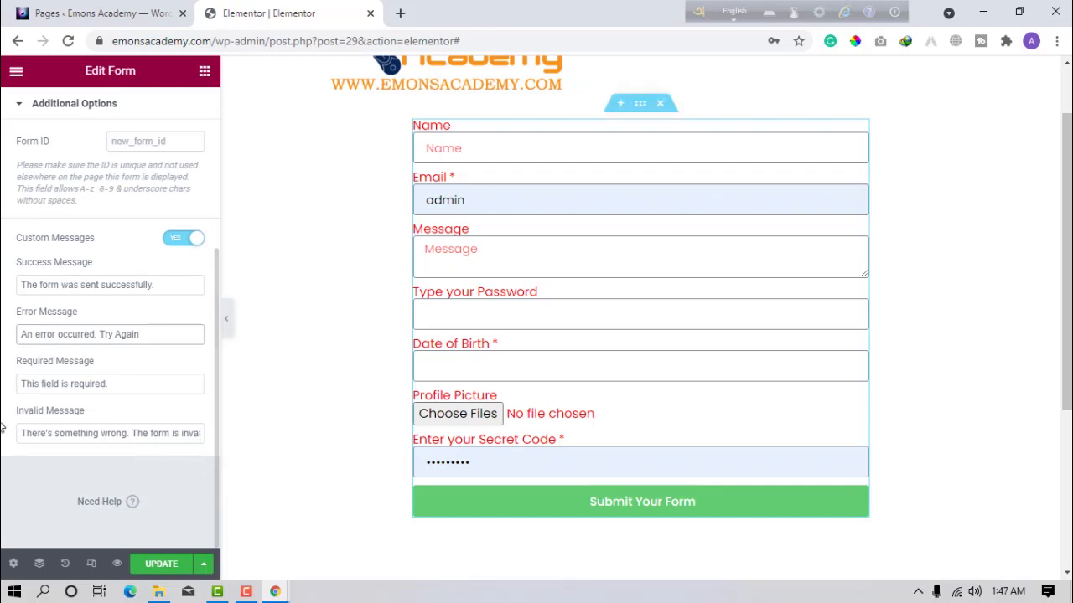
pyautogui.scroll(6, 70, 454)
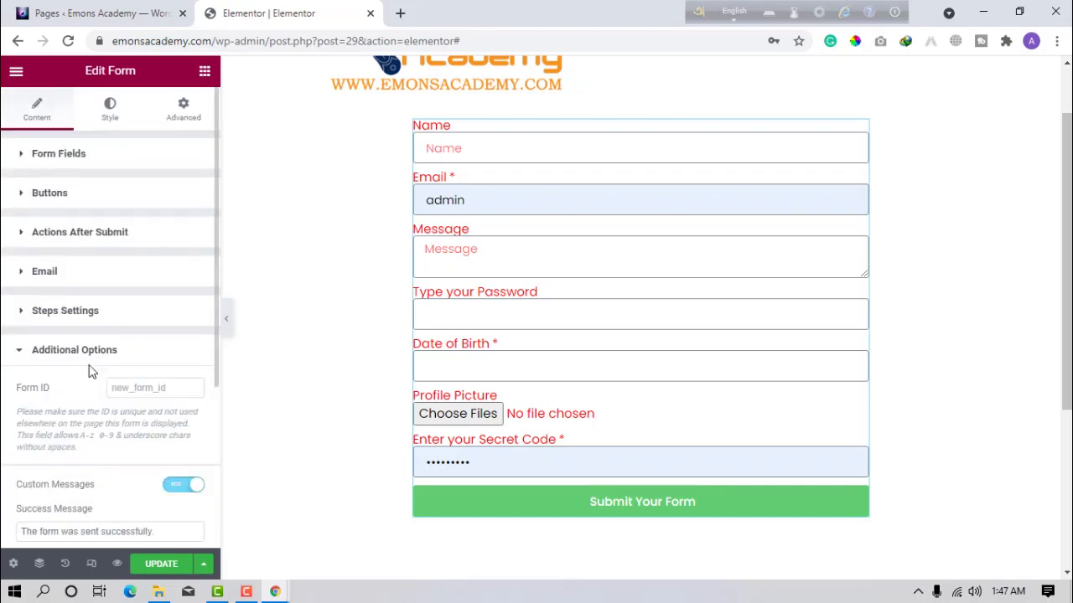
# Preview the page with the panel collapsed, then select the section containing the form.
pyautogui.click(228, 325)
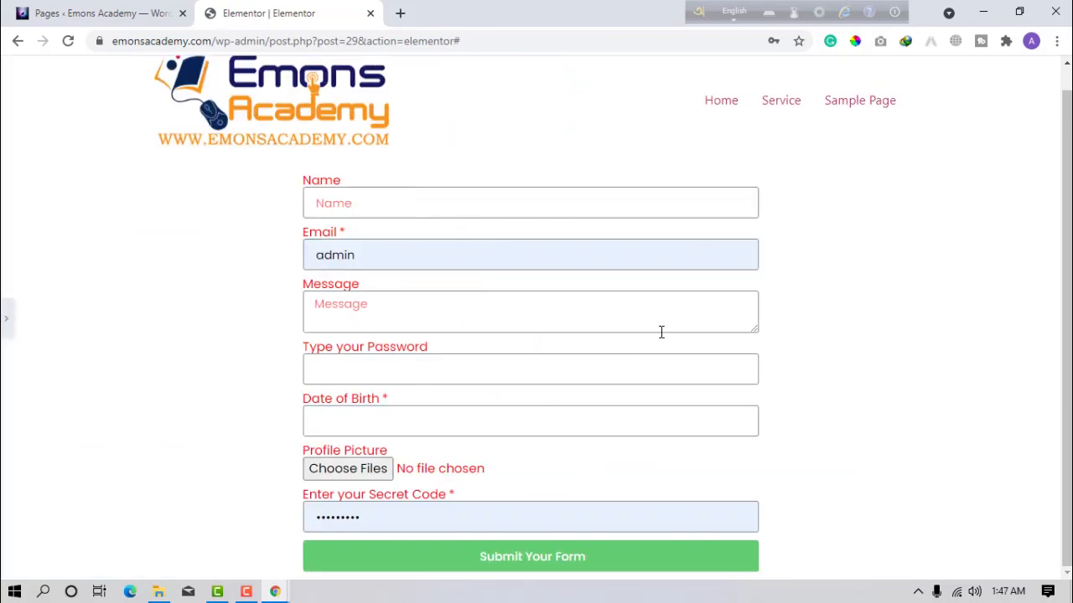
pyautogui.click(6, 322)
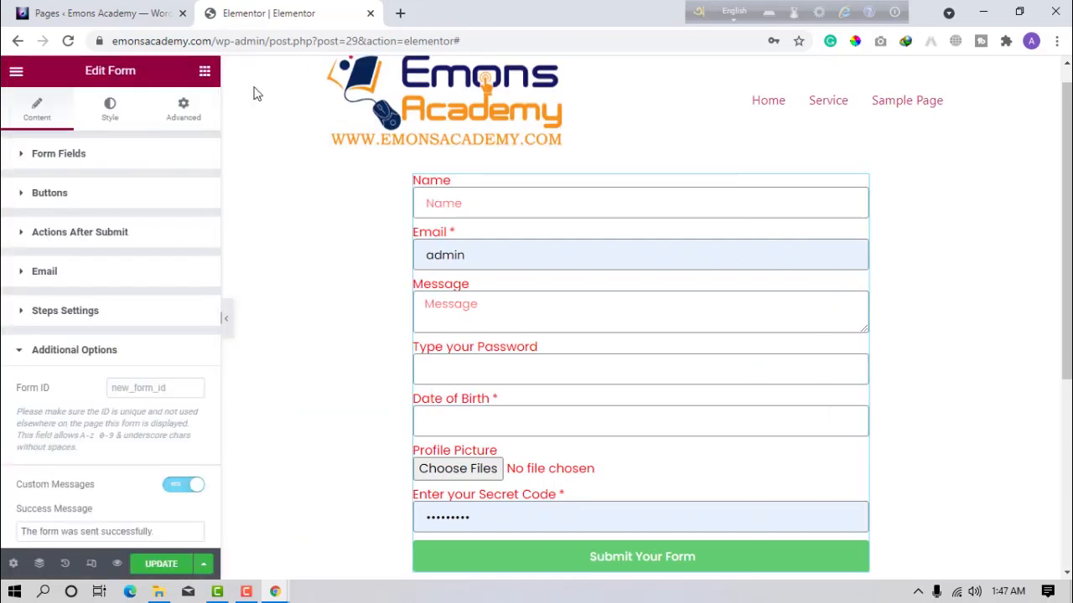
pyautogui.click(179, 118)
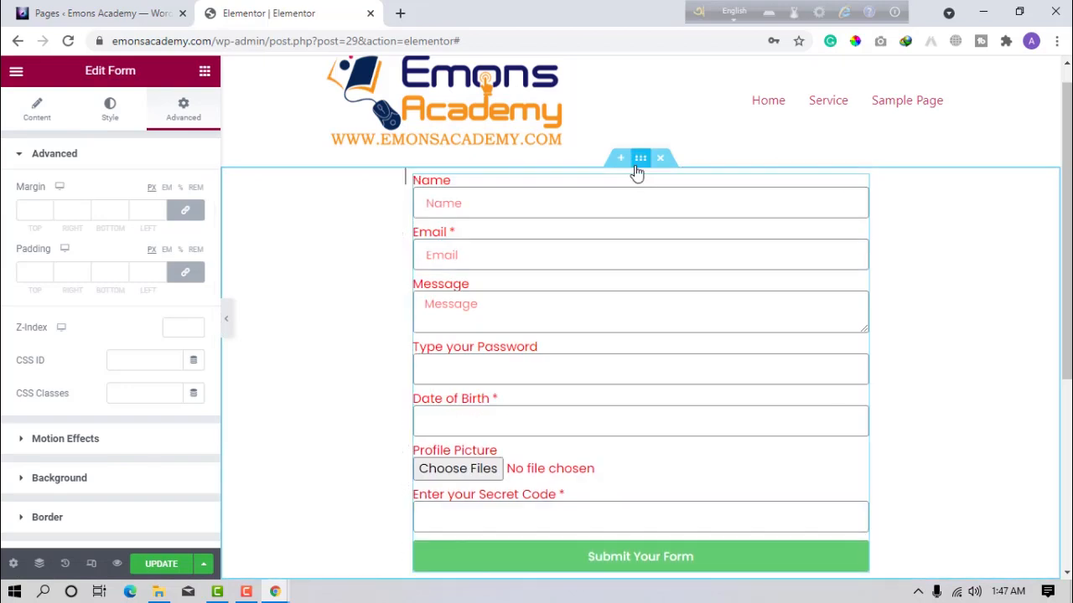
pyautogui.click(637, 167)
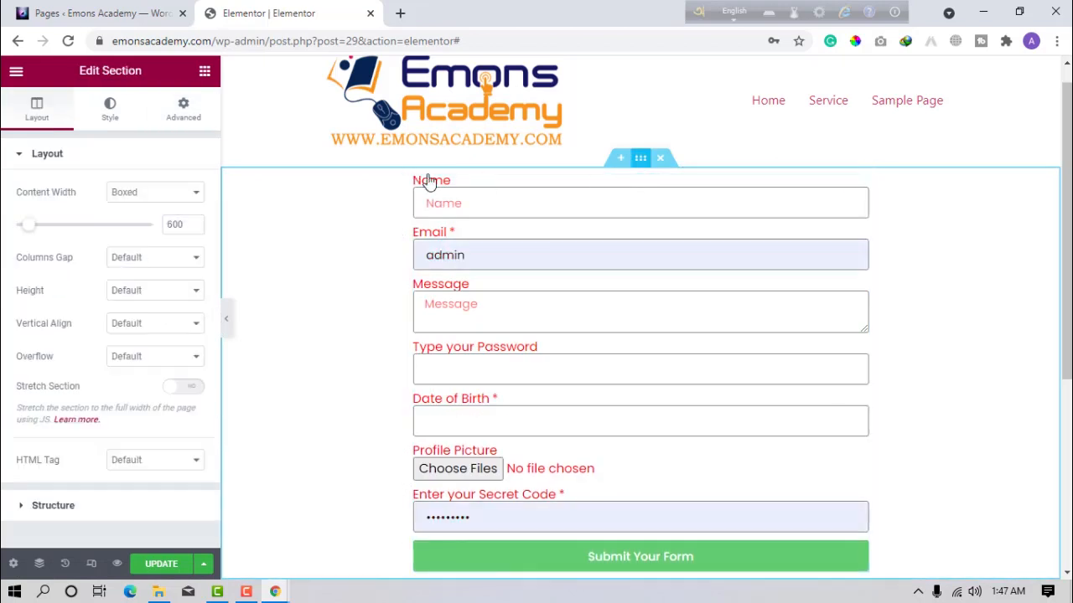
# Unlink the section's padding and set top to 50 px and bottom to 100 px.
pyautogui.click(190, 103)
pyautogui.click(188, 272)
pyautogui.click(30, 271)
pyautogui.write('50')
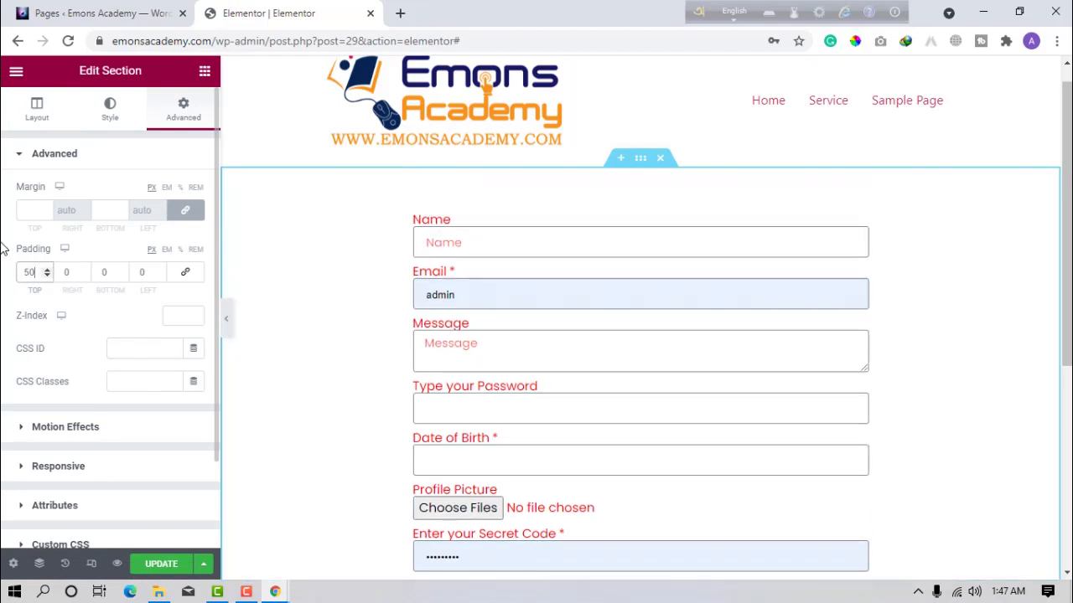
pyautogui.click(116, 271)
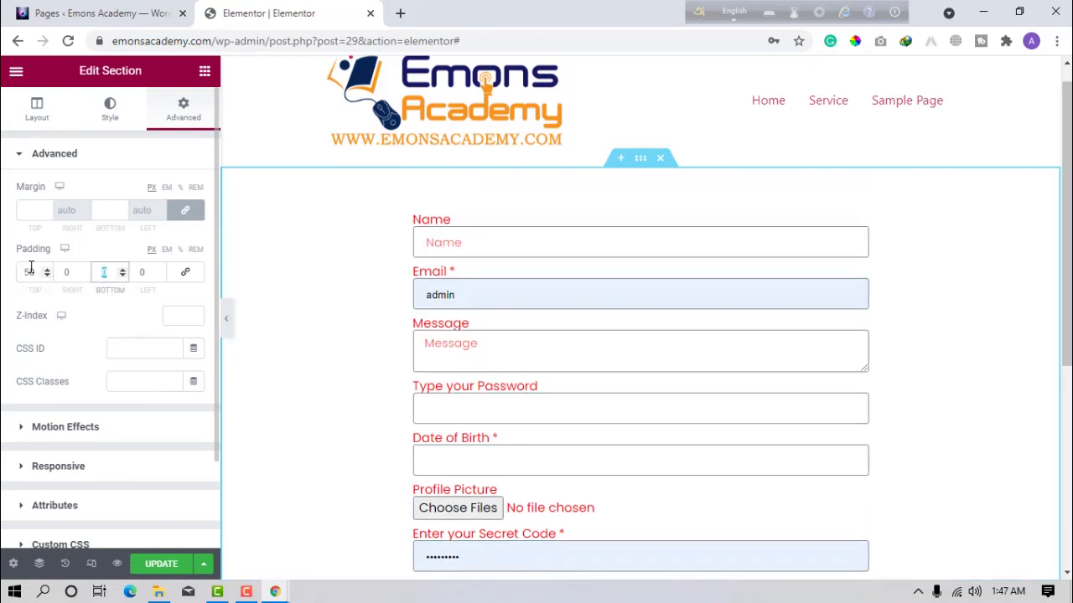
pyautogui.write('100')
pyautogui.scroll(-5, 546, 314)
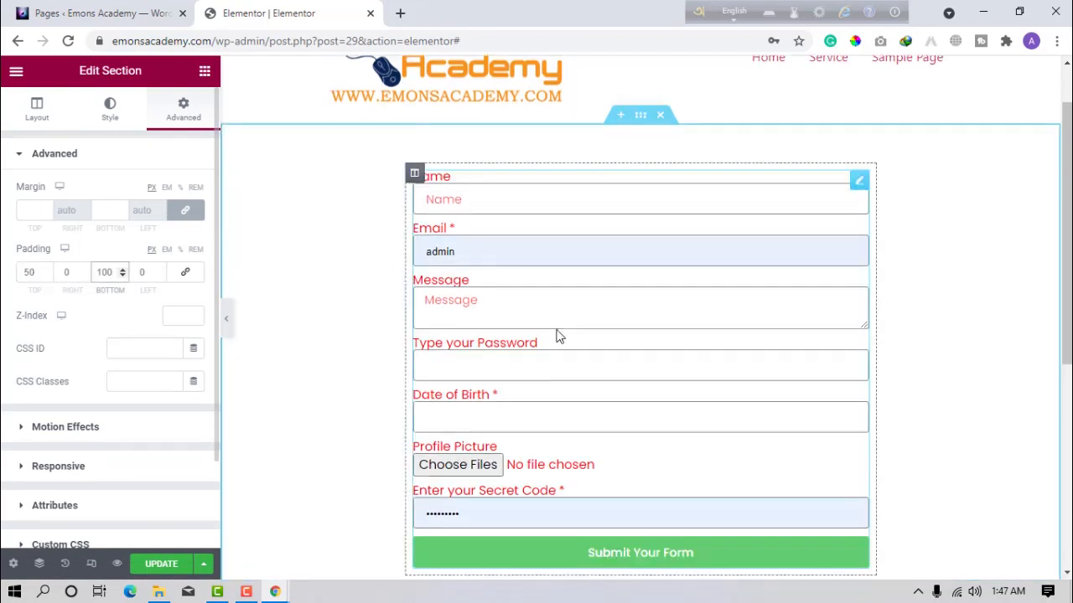
pyautogui.scroll(2, 483, 297)
pyautogui.scroll(1, 483, 297)
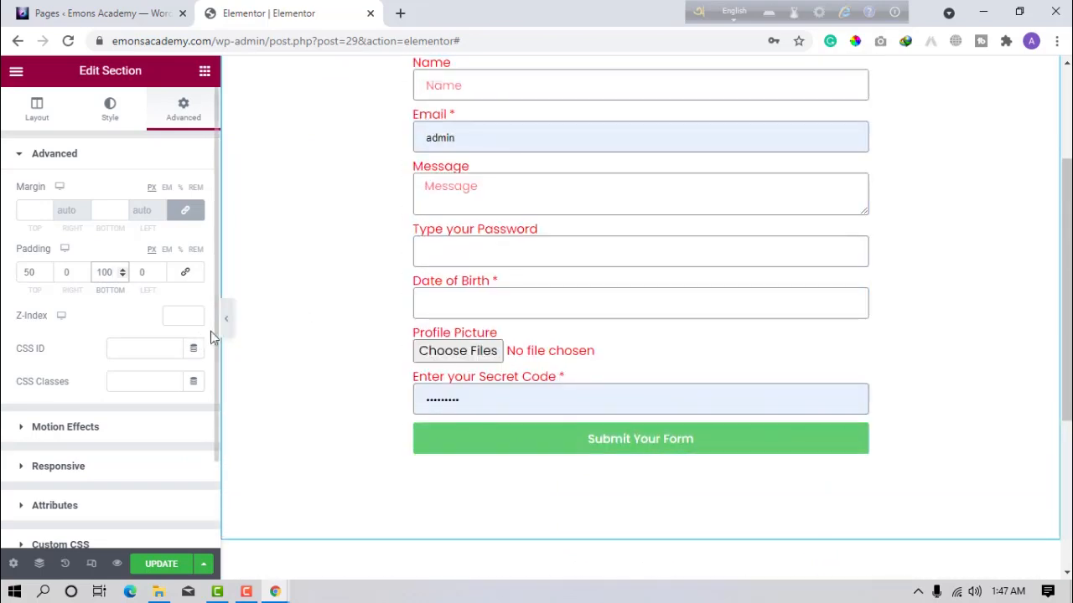
pyautogui.scroll(2, 593, 206)
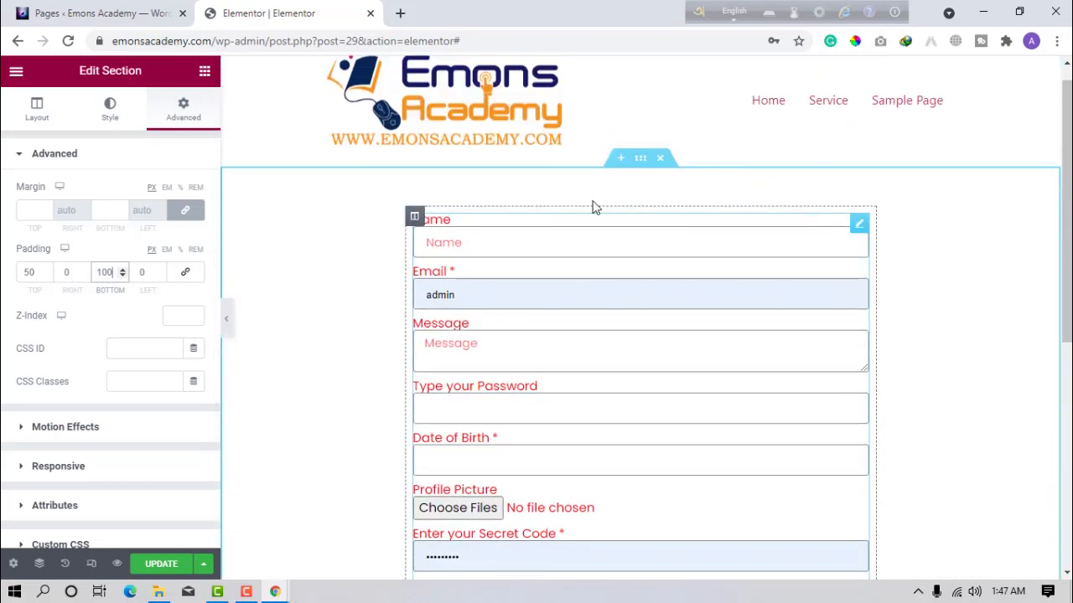
pyautogui.click(414, 218)
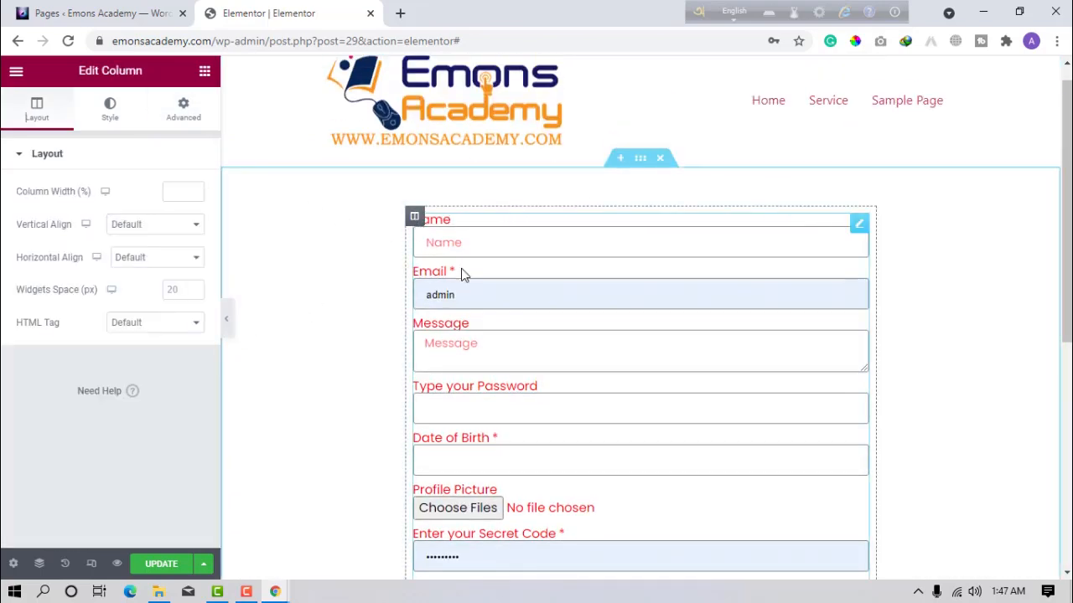
# Set the form's Rows Gap to 11 and Label Spacing to 5.
pyautogui.click(110, 114)
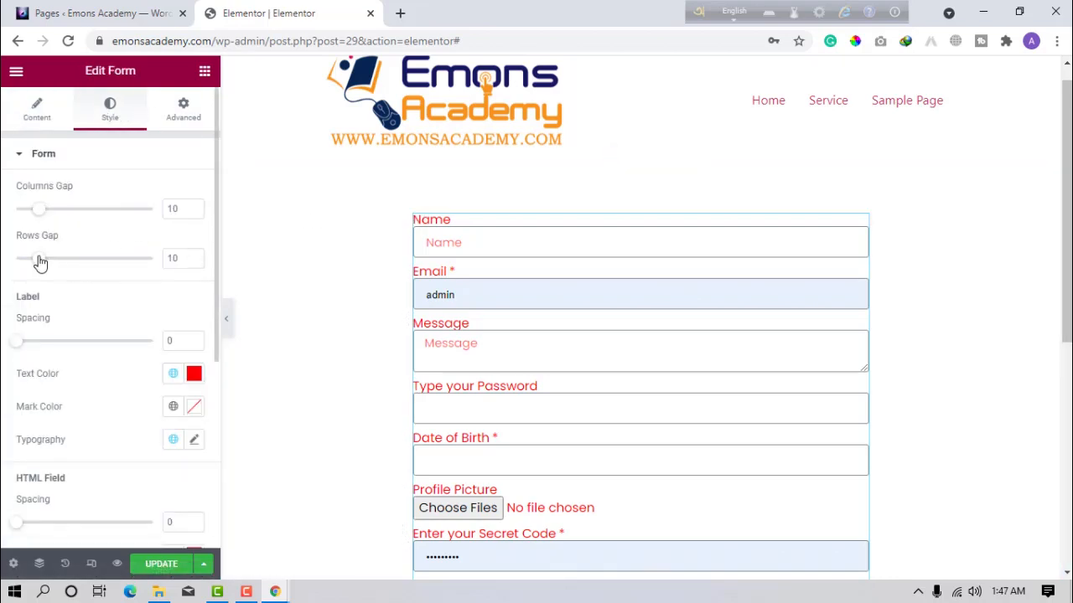
pyautogui.moveTo(39, 263); pyautogui.dragTo(56, 264)
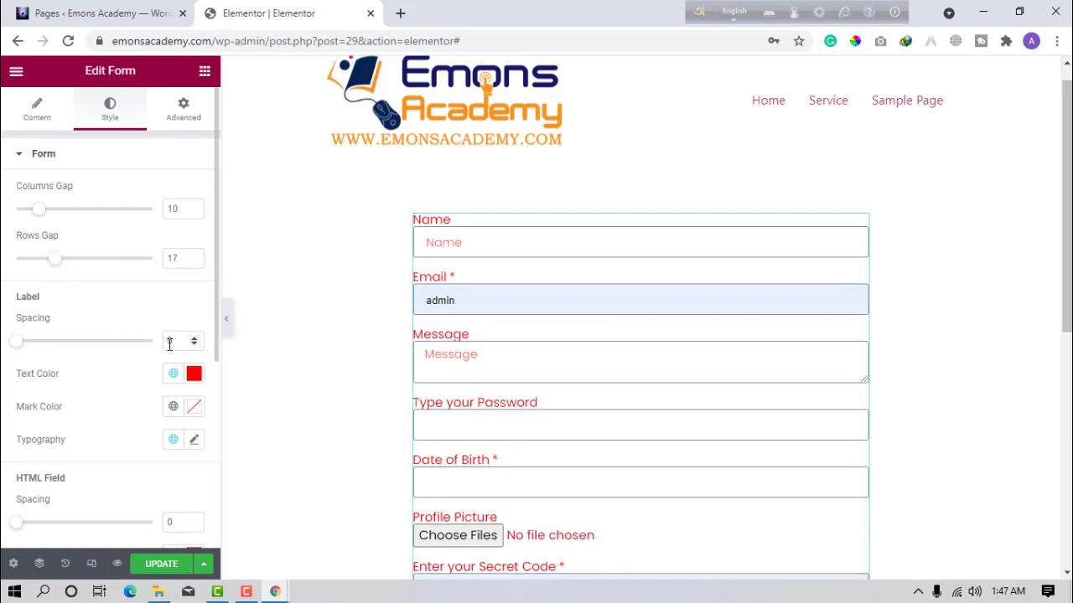
pyautogui.click(194, 338)
pyautogui.click(194, 339)
pyautogui.click(194, 338)
pyautogui.click(195, 338)
pyautogui.click(195, 338)
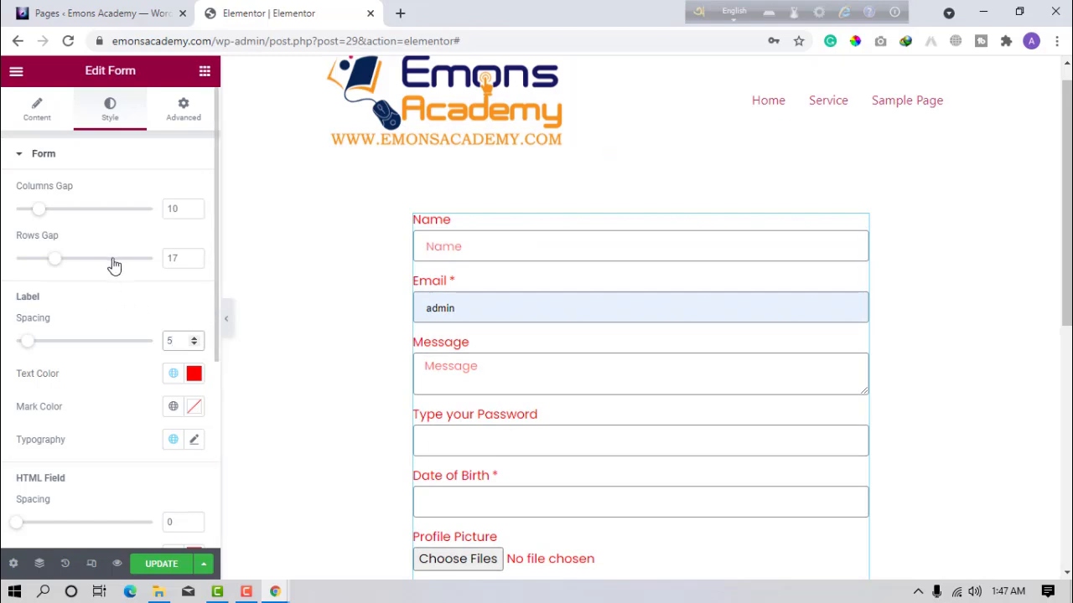
pyautogui.click(194, 261)
pyautogui.click(193, 261)
pyautogui.click(193, 261)
pyautogui.click(194, 262)
pyautogui.click(194, 261)
pyautogui.click(193, 262)
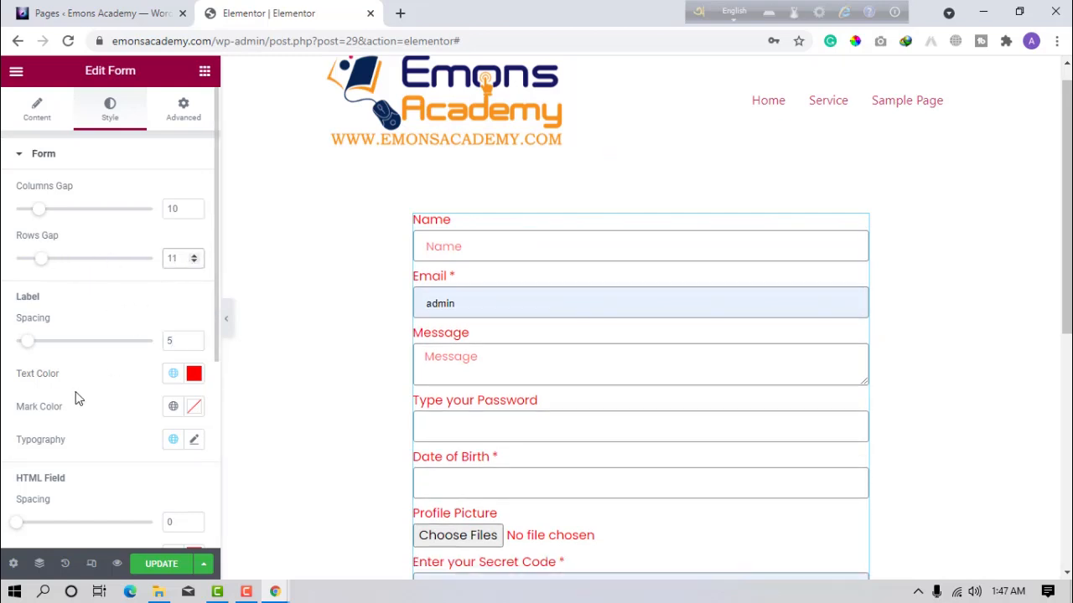
# Colour the labels green (#48DA70) and the required marks green (#3BD747).
pyautogui.click(193, 372)
pyautogui.click(289, 284)
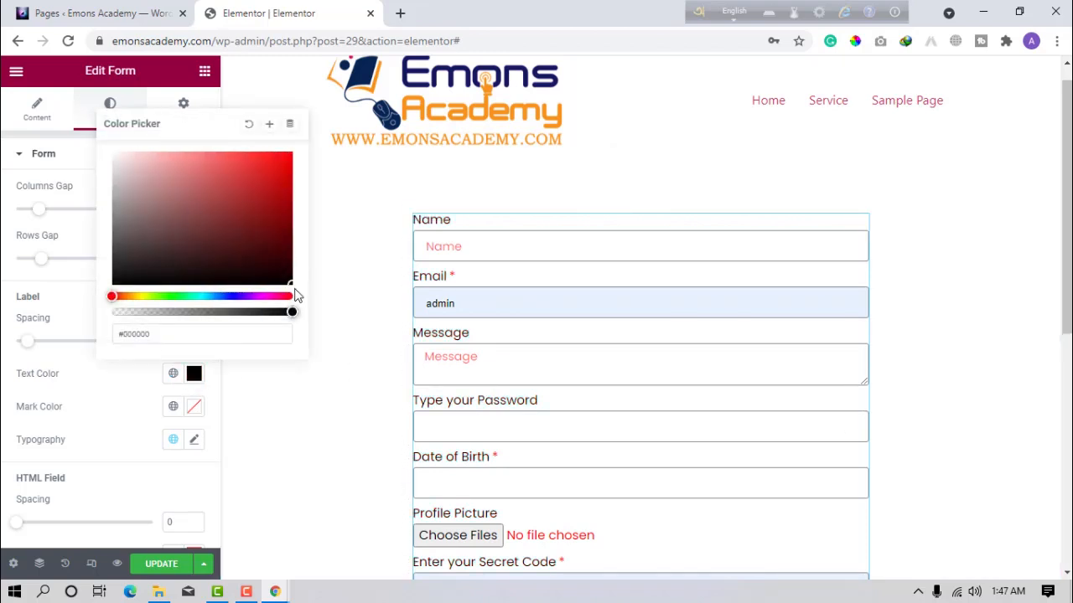
pyautogui.click(179, 296)
pyautogui.click(229, 171)
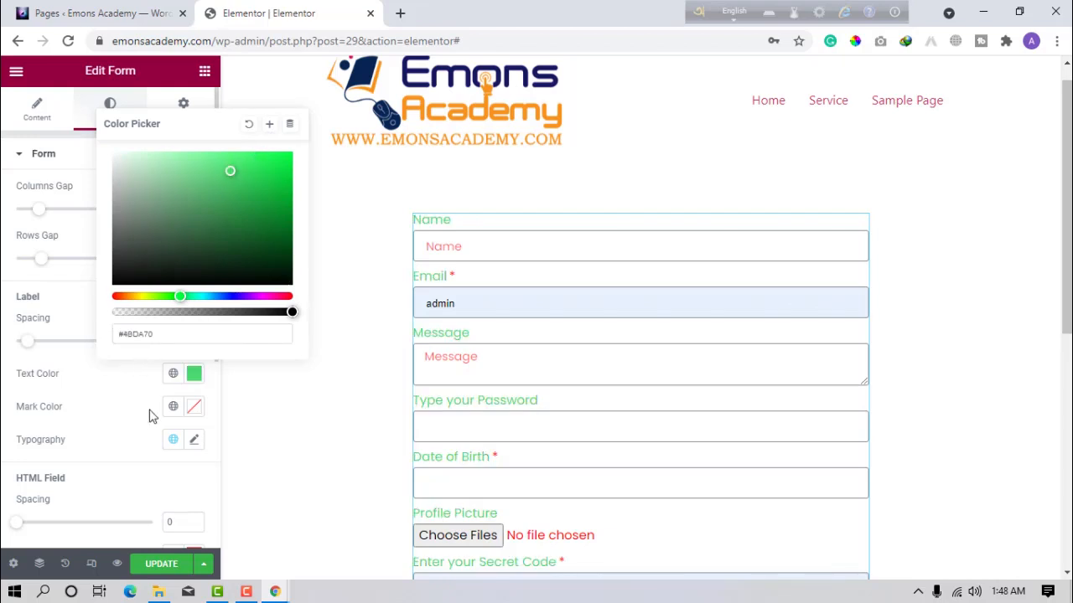
pyautogui.click(194, 407)
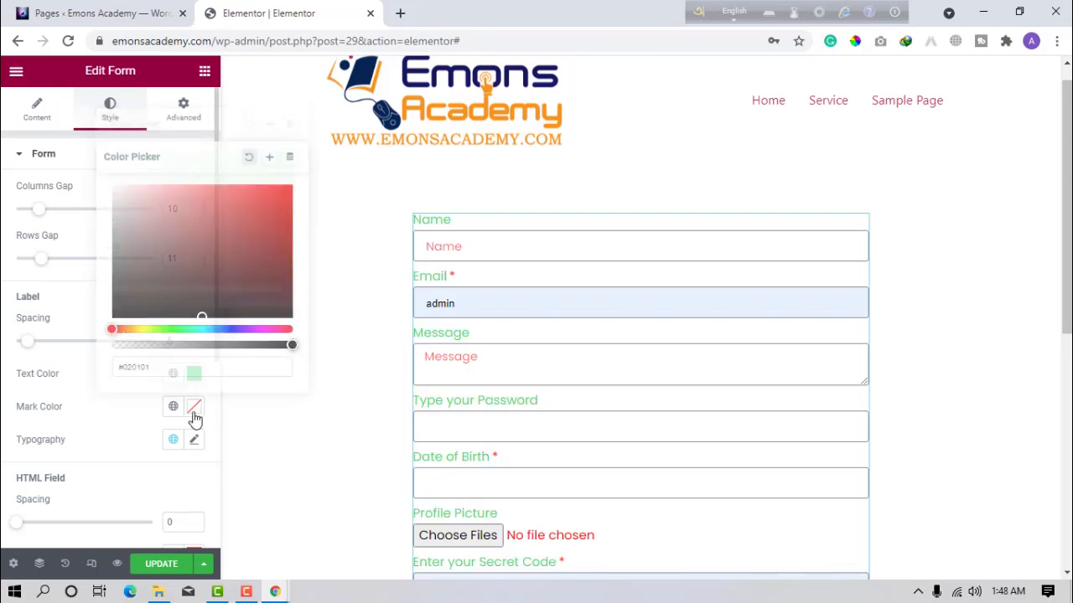
pyautogui.click(173, 329)
pyautogui.click(242, 204)
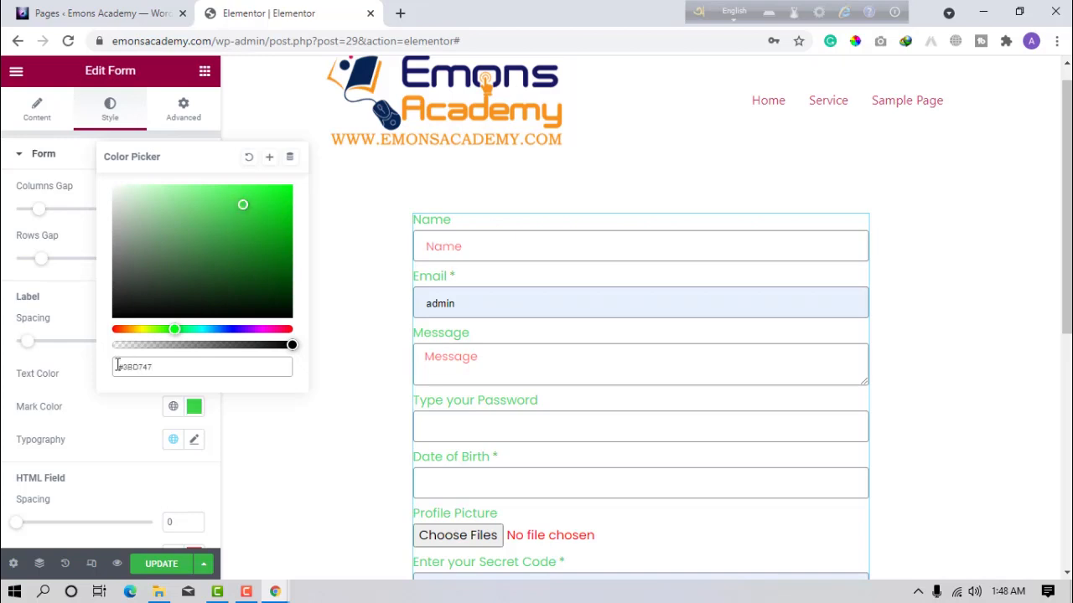
pyautogui.click(80, 373)
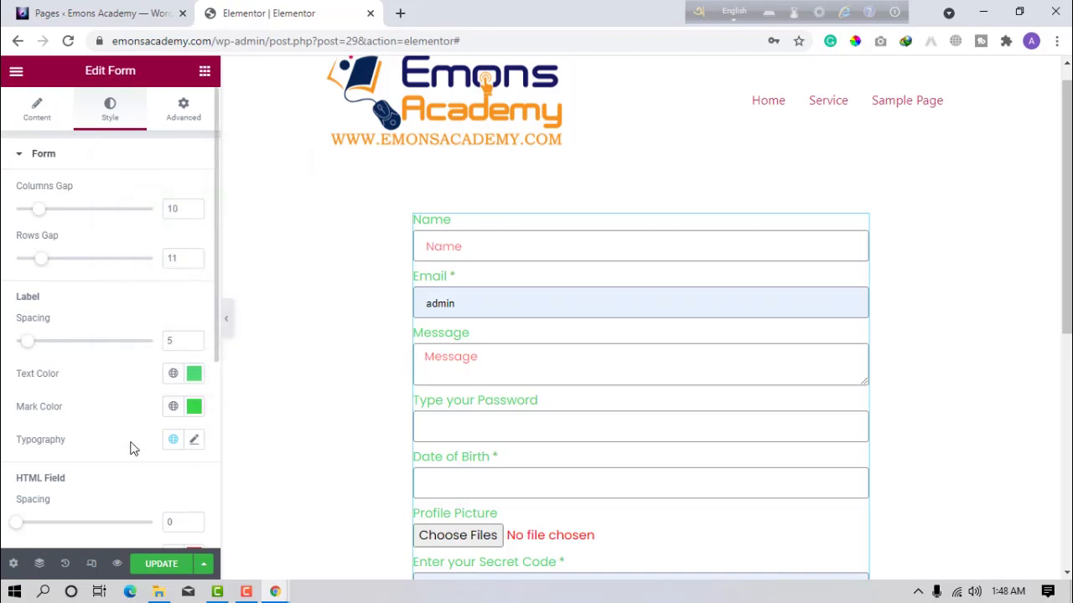
pyautogui.scroll(-2, 134, 453)
pyautogui.scroll(-1, 63, 469)
pyautogui.click(46, 414)
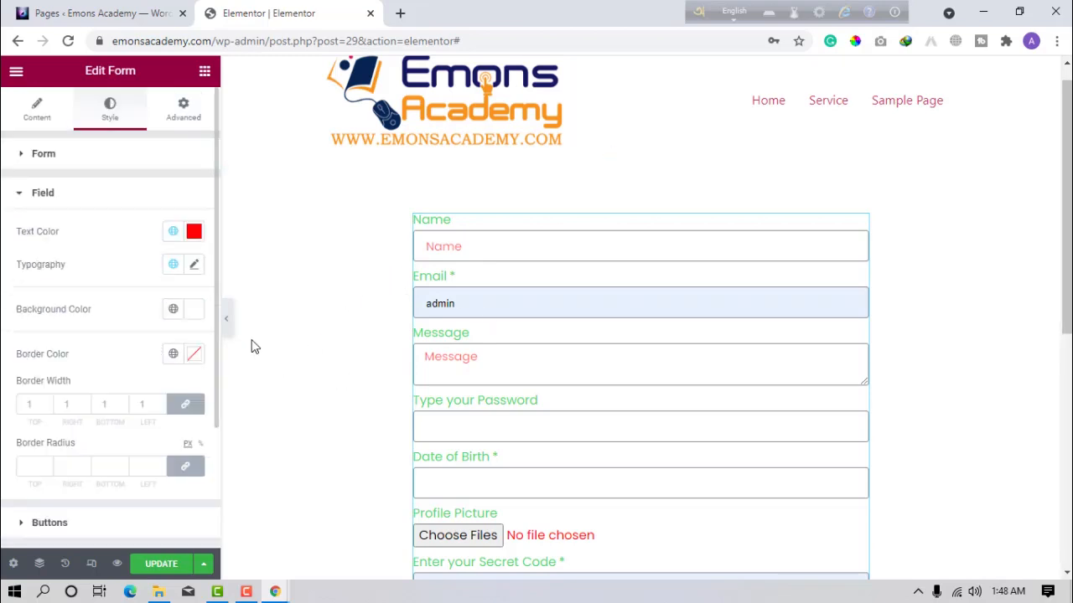
# Make the field text black and set the linked field border radius to 55 px.
pyautogui.click(193, 232)
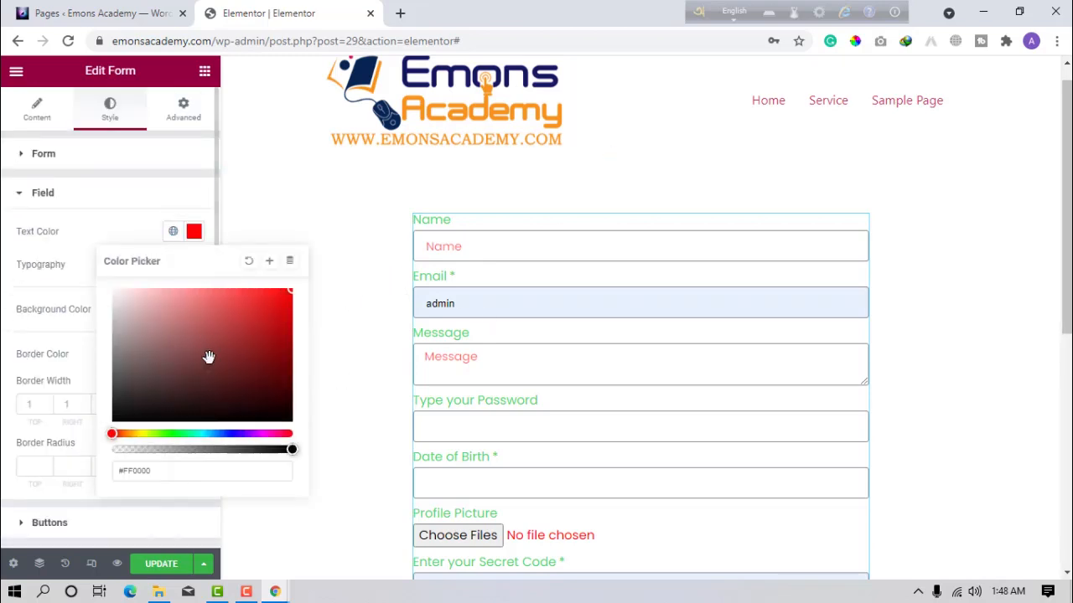
pyautogui.click(220, 422)
pyautogui.click(4, 421)
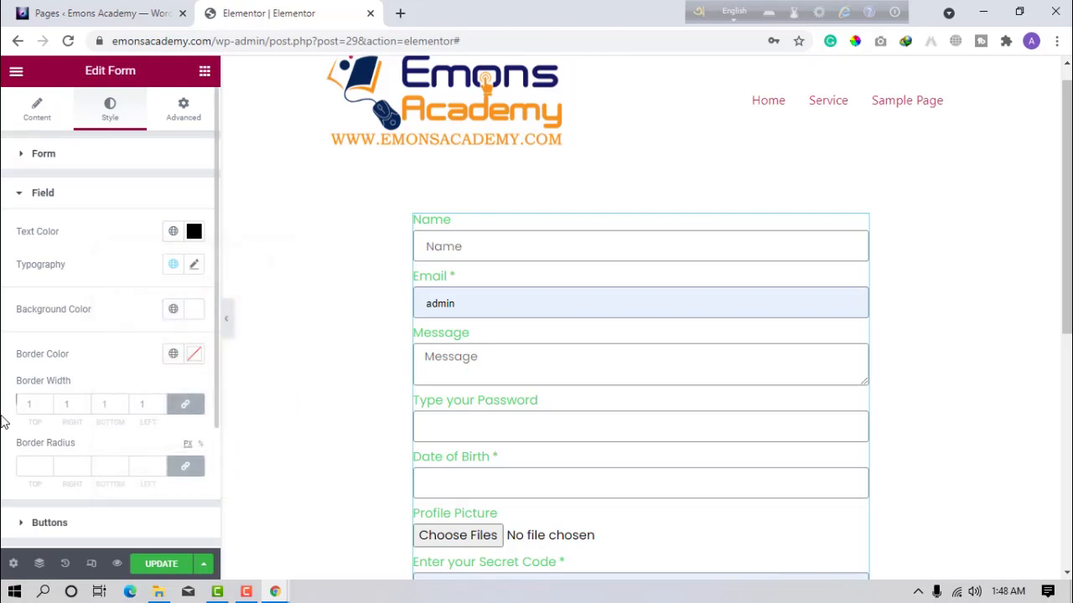
pyautogui.scroll(-1, 178, 417)
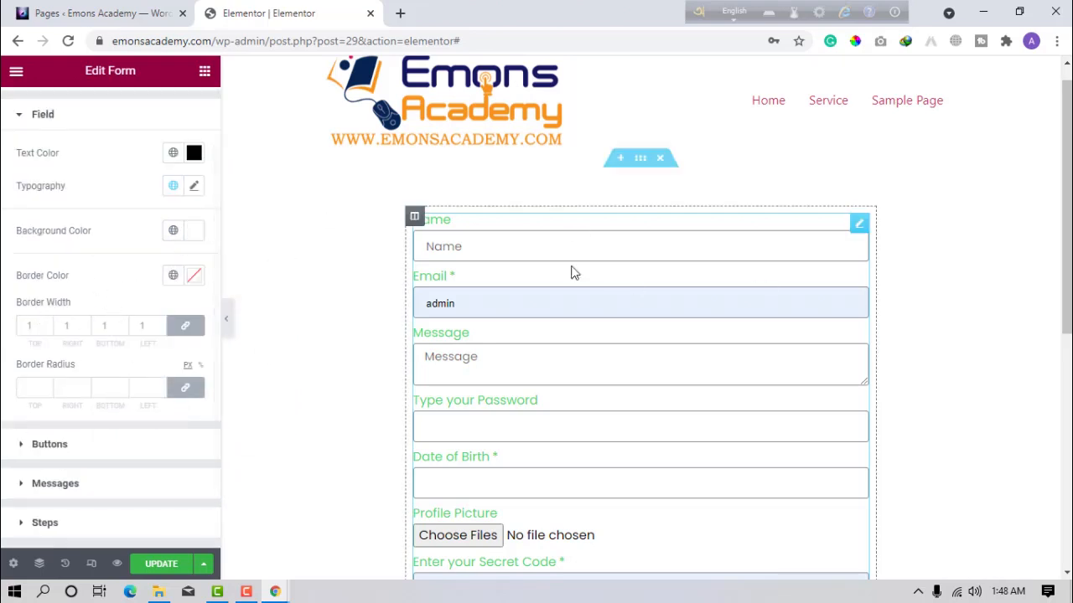
pyautogui.click(34, 387)
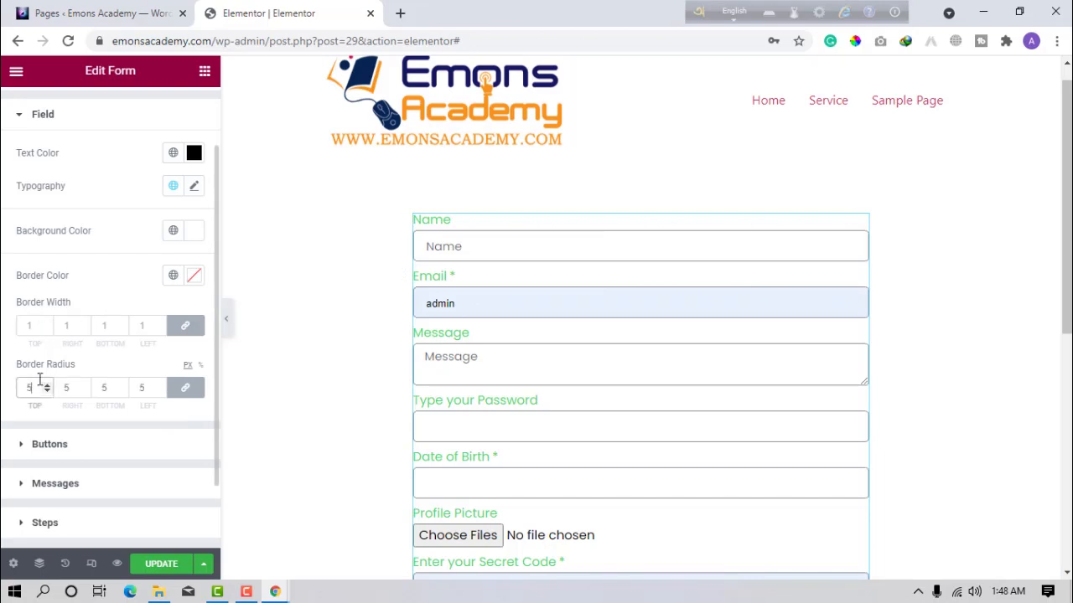
pyautogui.write('55')
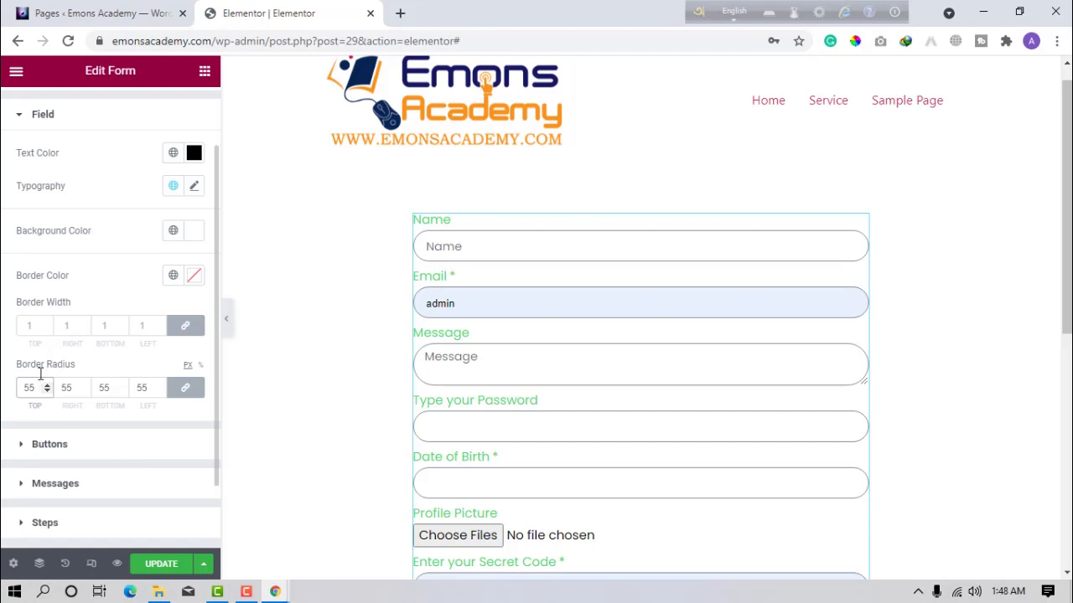
pyautogui.scroll(-1, 596, 385)
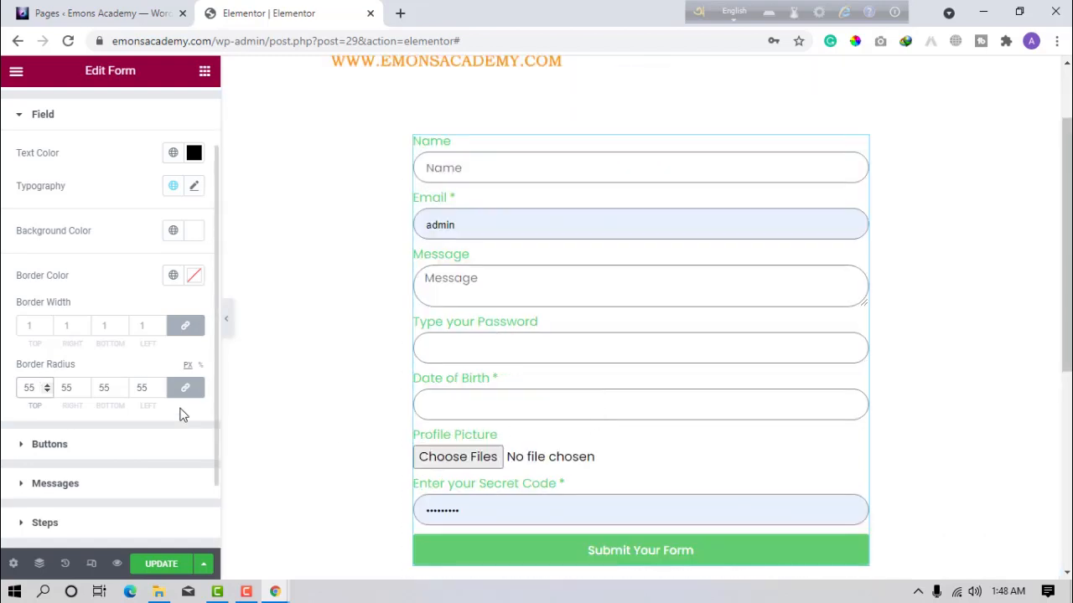
# Look through the form's Button and Steps style sections.
pyautogui.click(51, 451)
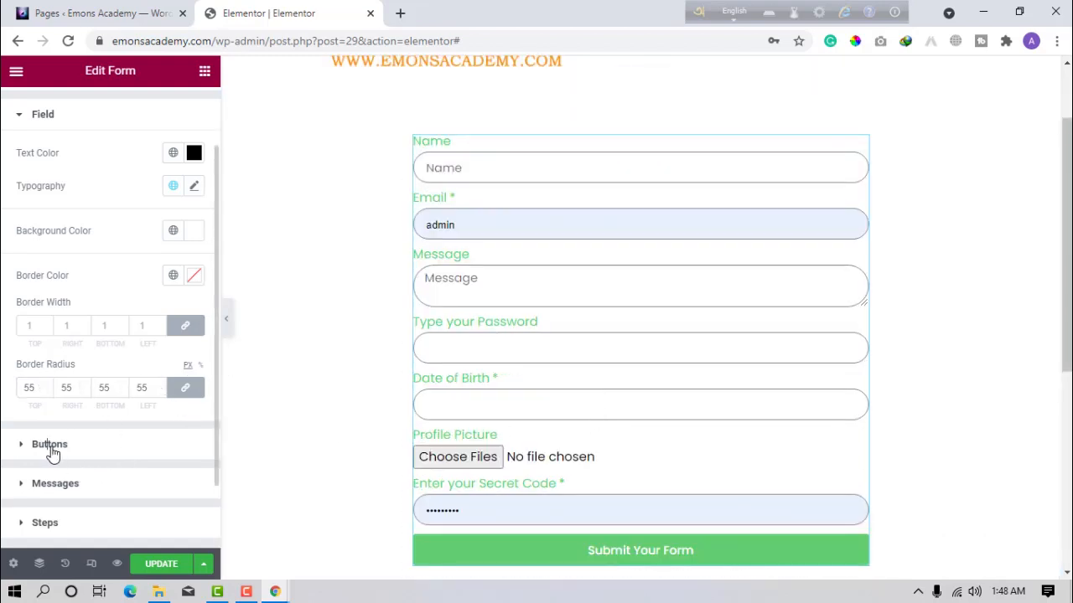
pyautogui.click(65, 450)
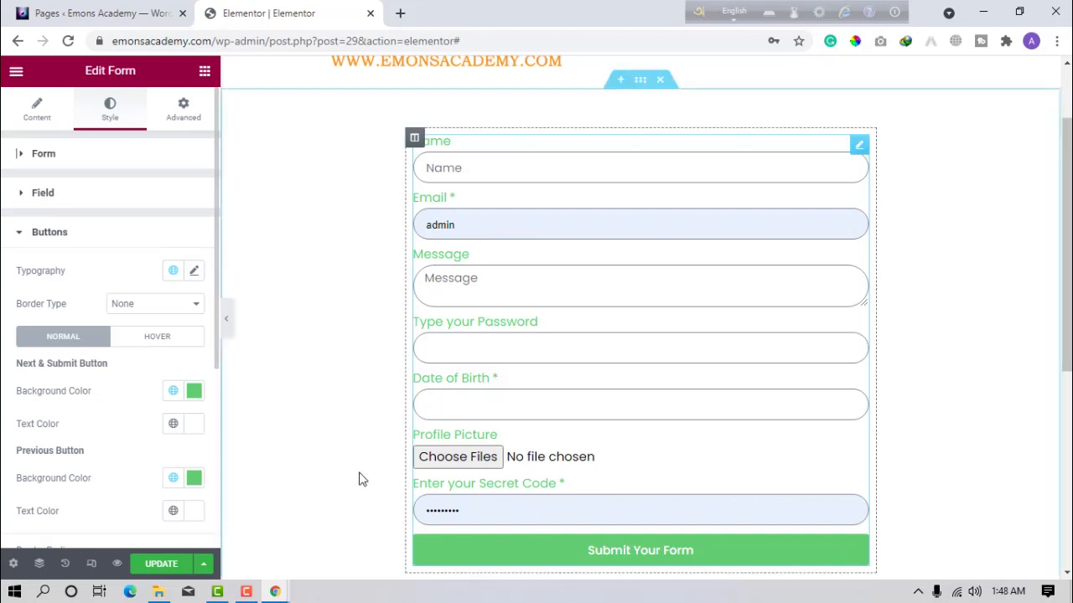
pyautogui.scroll(-1, 576, 485)
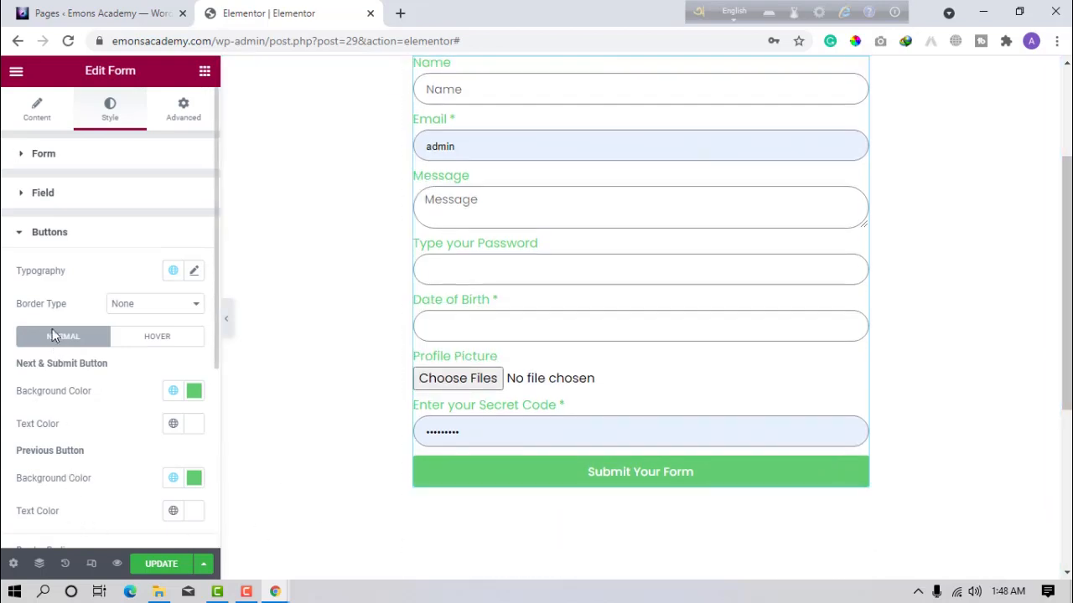
pyautogui.scroll(-3, 54, 352)
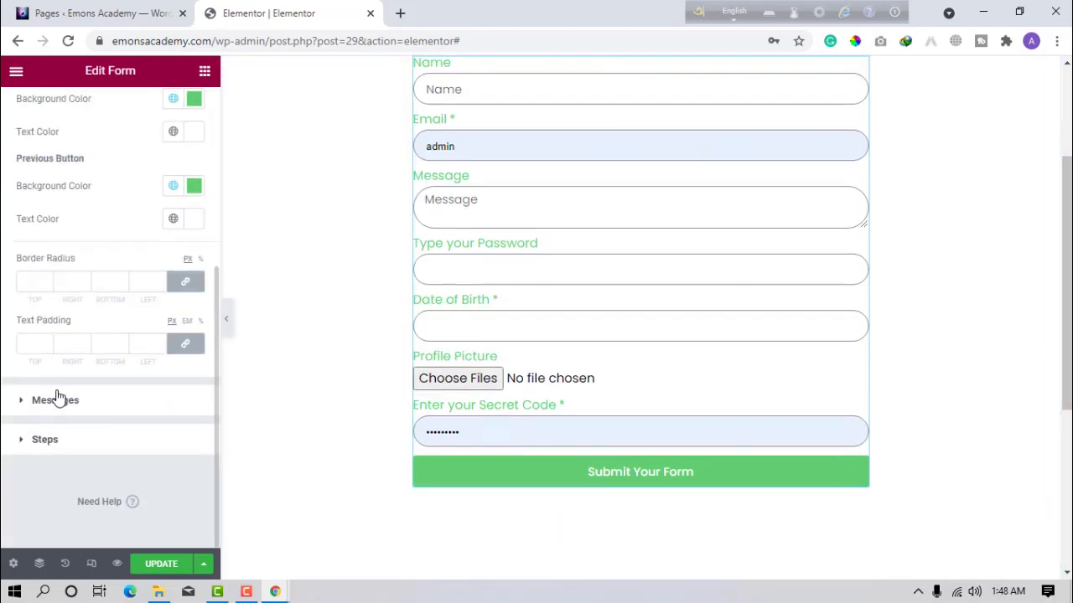
pyautogui.click(71, 446)
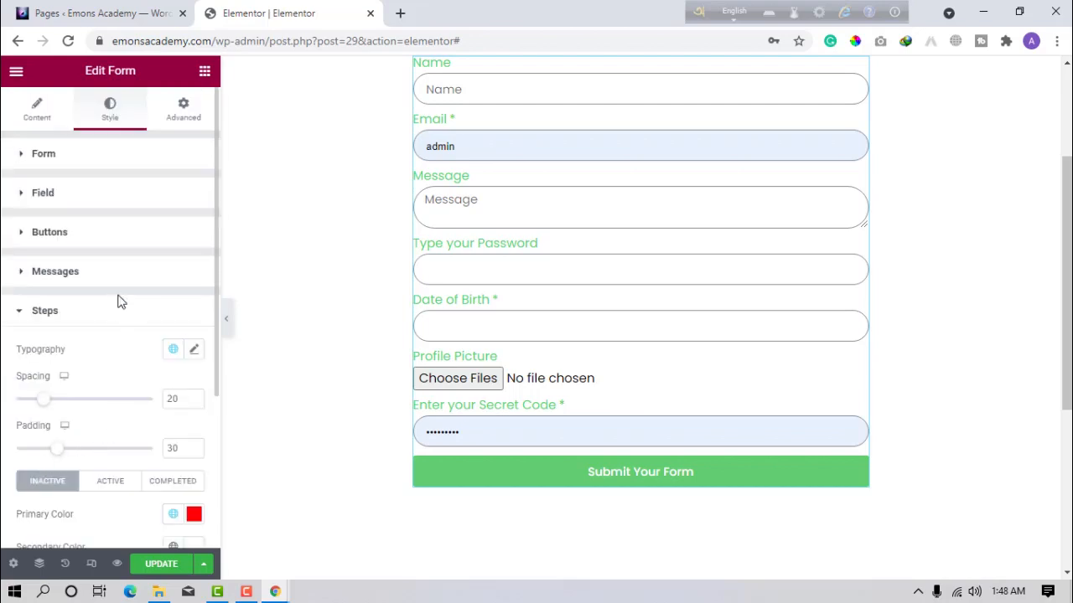
pyautogui.scroll(2, 546, 237)
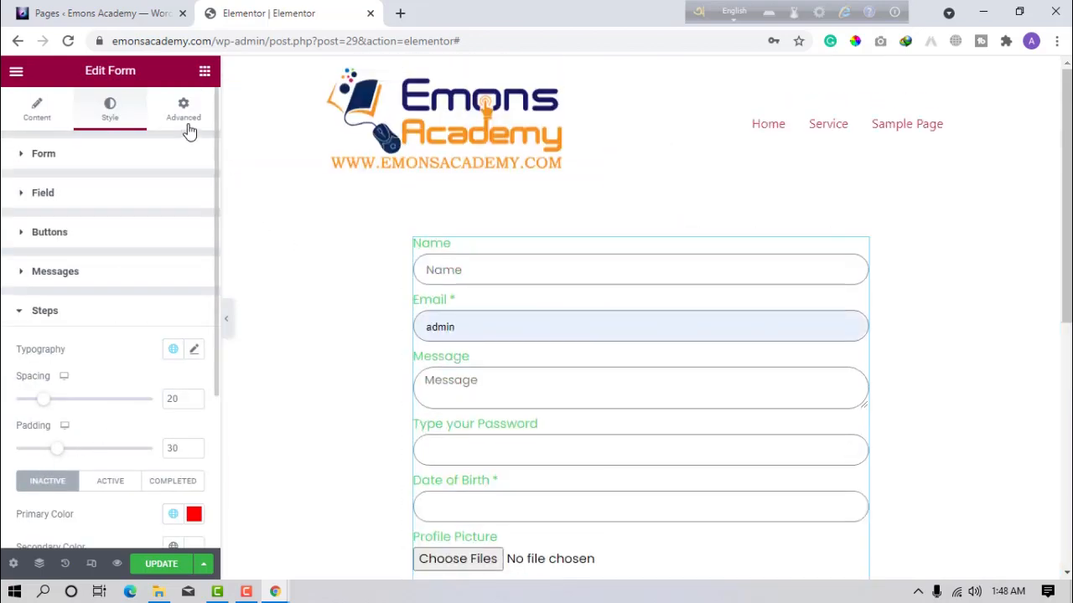
# Set the form widget's linked padding to 20 px on all sides.
pyautogui.click(186, 124)
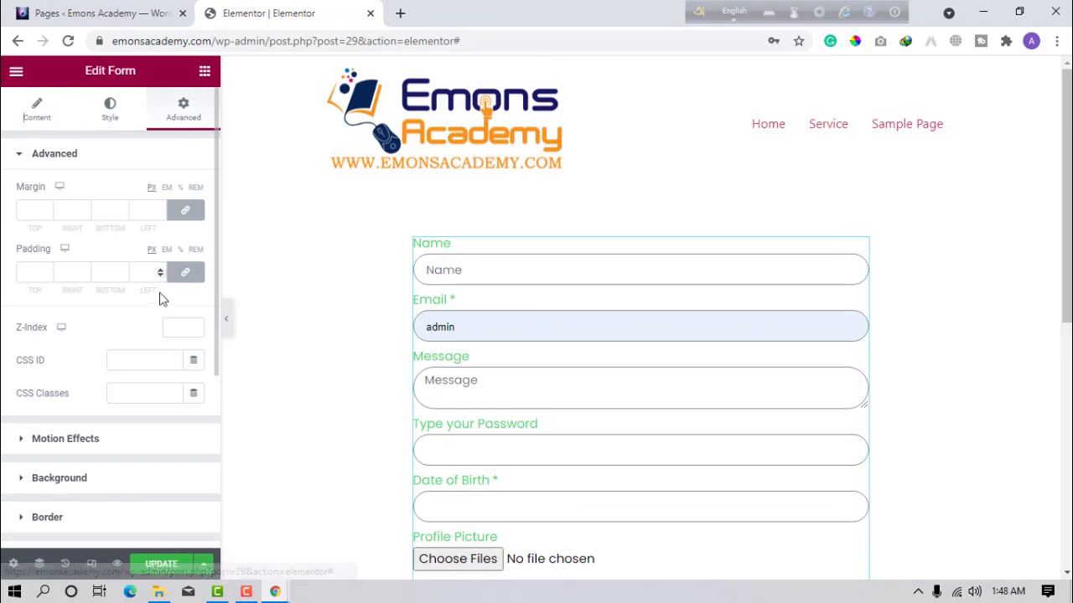
pyautogui.click(36, 265)
pyautogui.write('10')
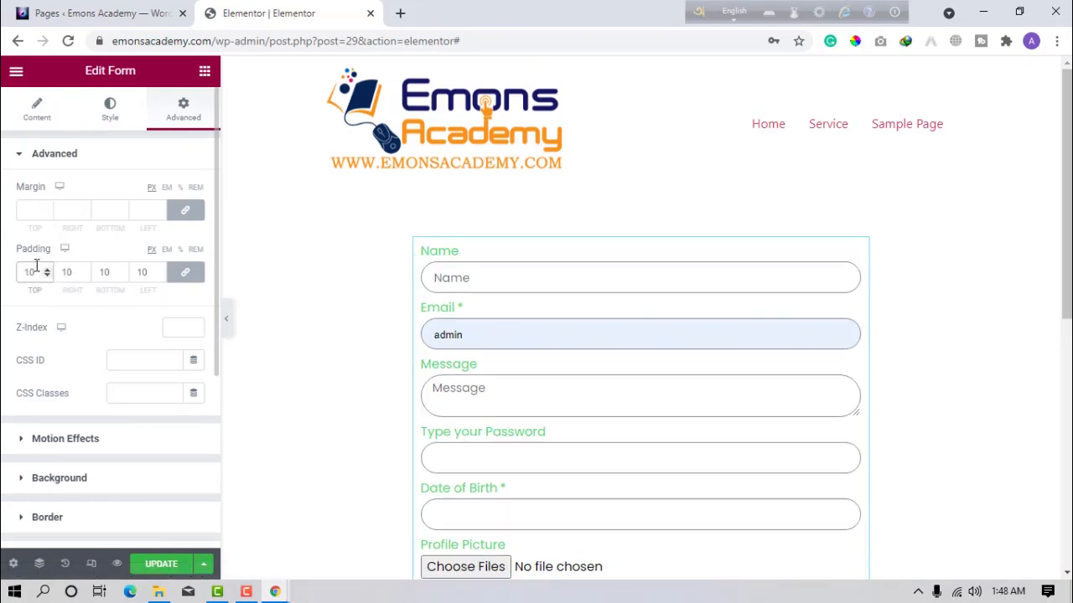
pyautogui.press('BackSpace')
pyautogui.press('BackSpace')
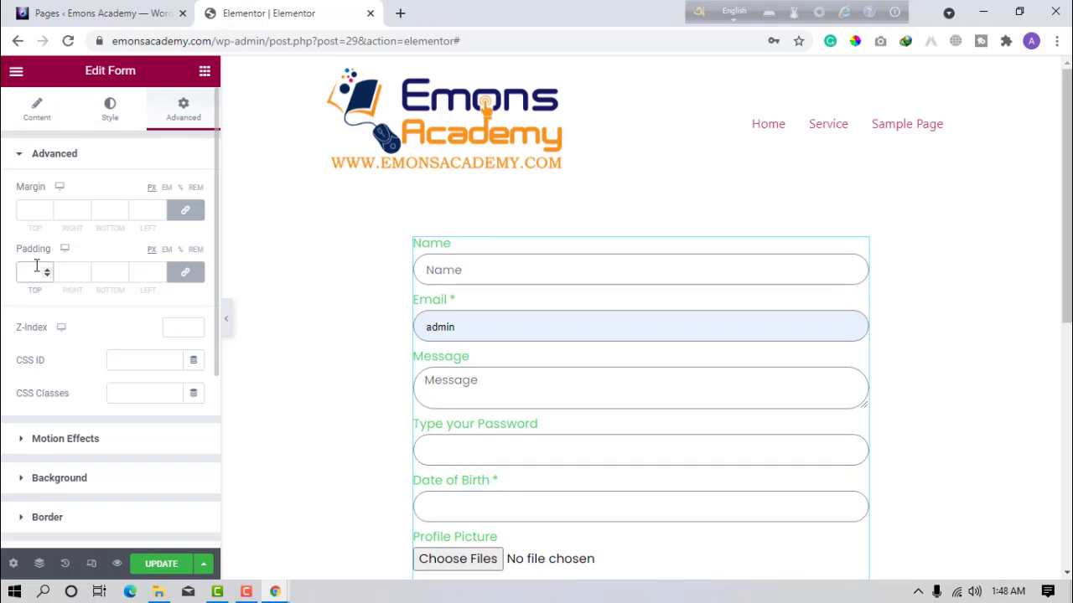
pyautogui.write('20')
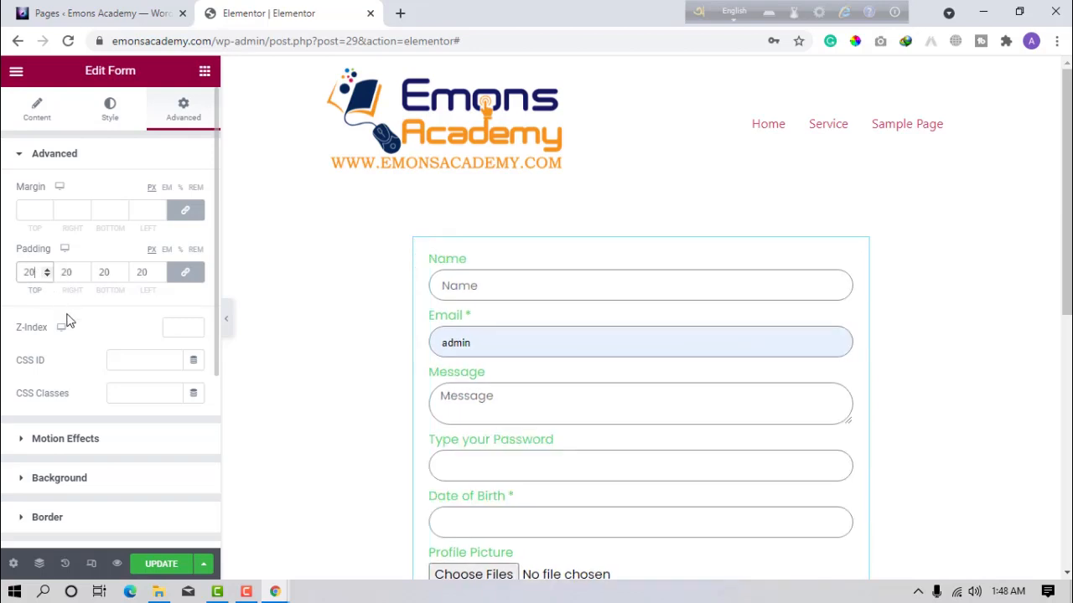
pyautogui.click(56, 475)
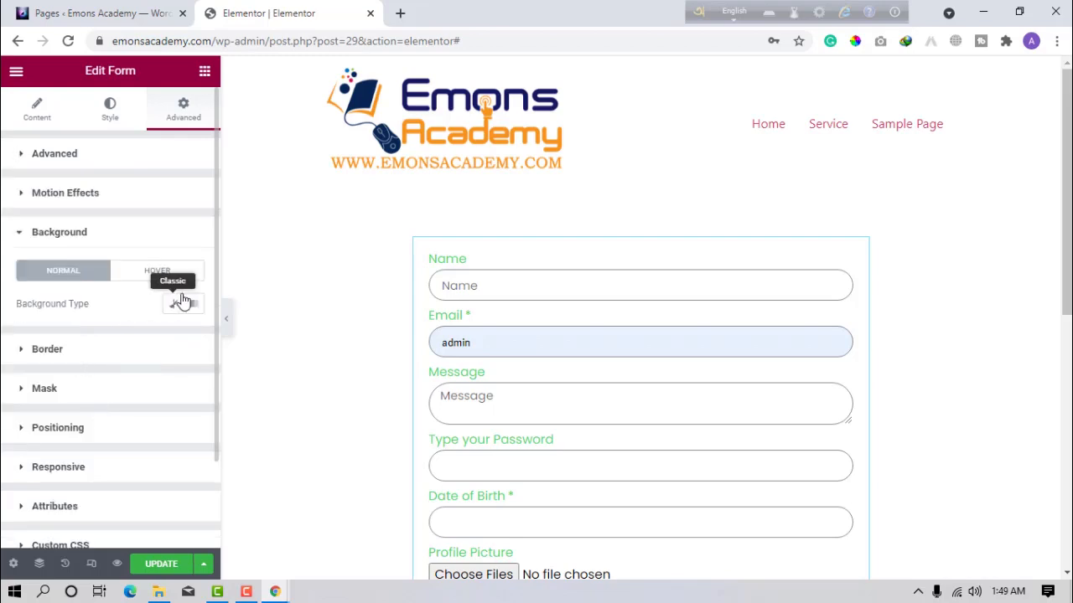
# Give the form a Classic background in light grey #fefefe.
pyautogui.click(174, 303)
pyautogui.click(195, 339)
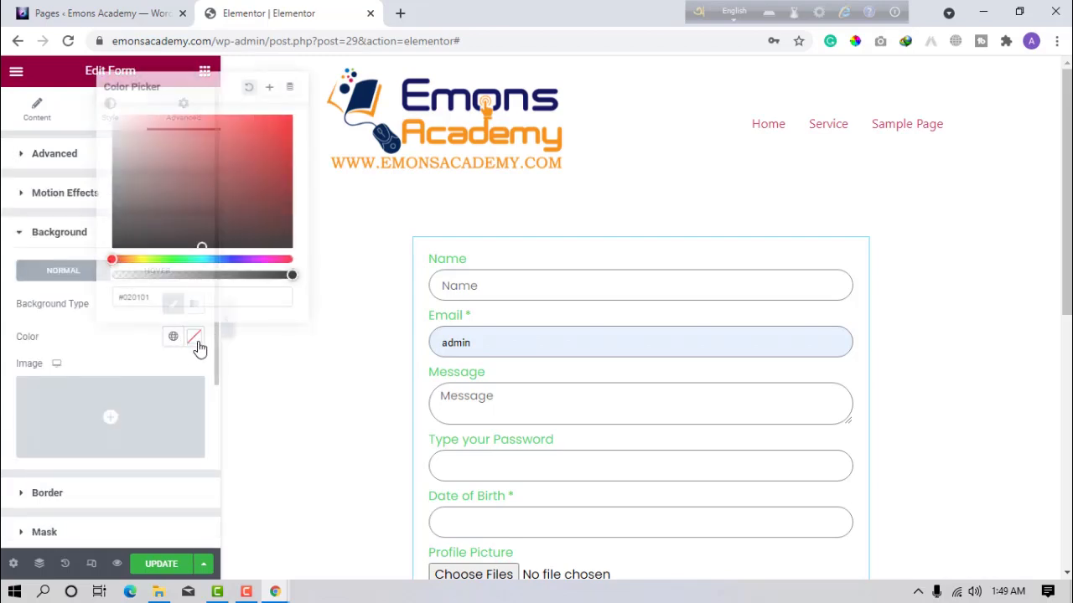
pyautogui.write('f')
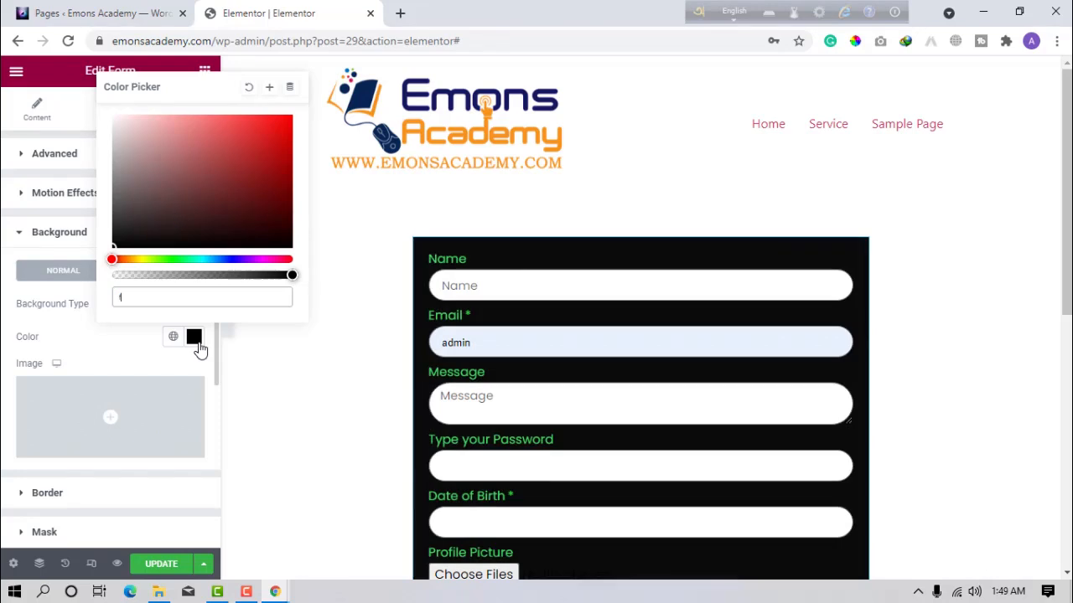
pyautogui.write('efefe')
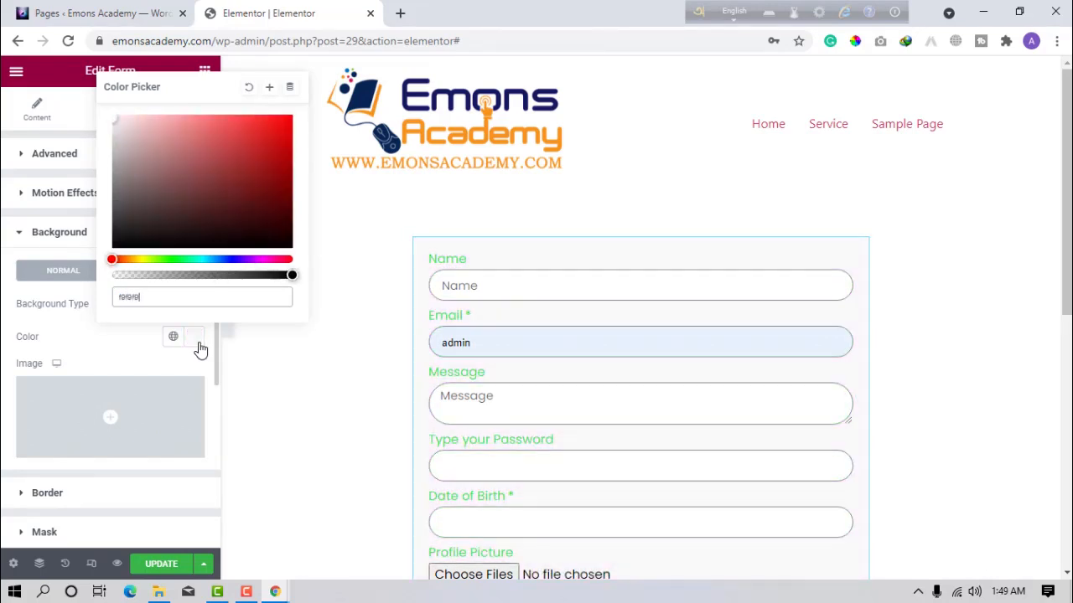
pyautogui.click(2, 281)
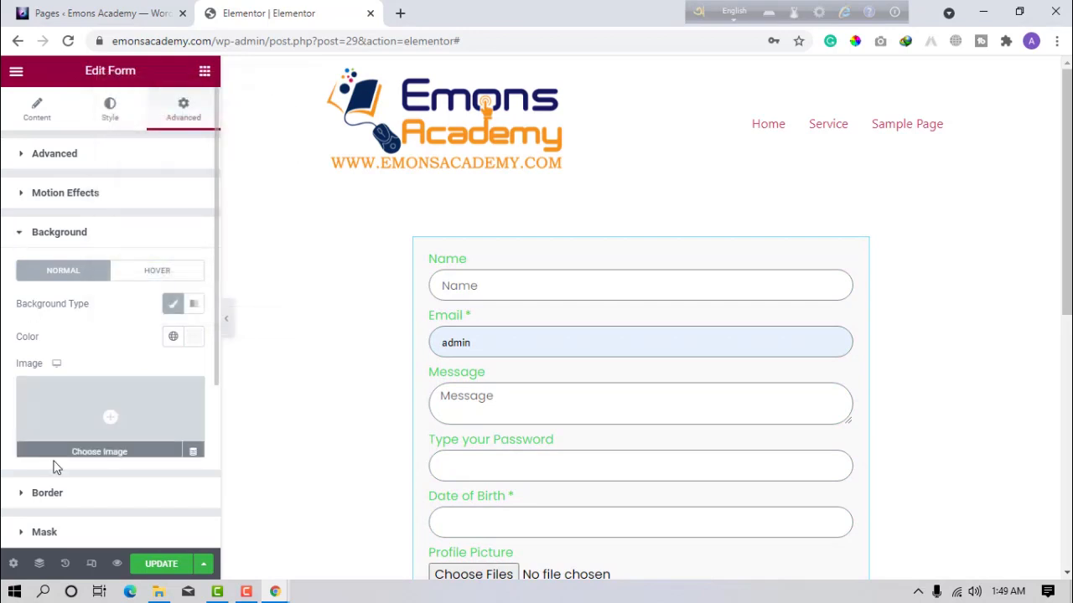
# Enable a box shadow and round the form's corners to 15 px.
pyautogui.click(55, 493)
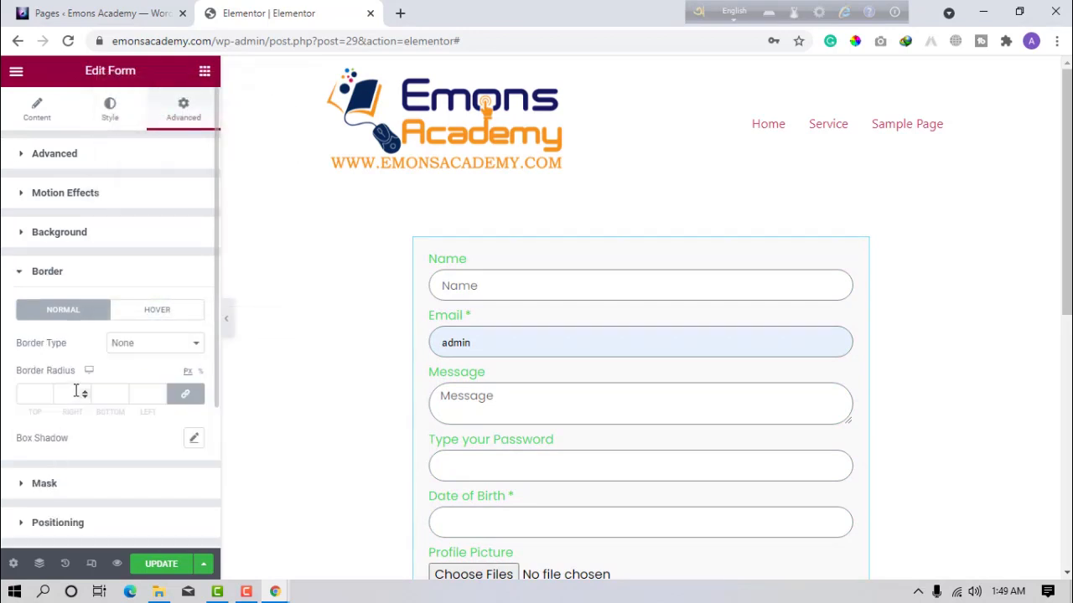
pyautogui.click(193, 438)
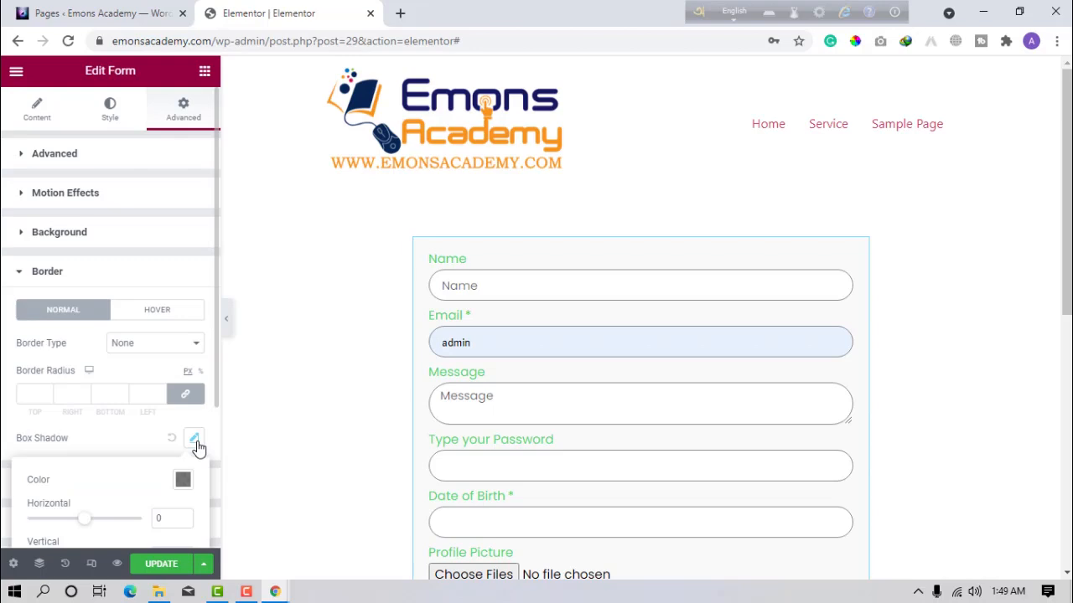
pyautogui.click(43, 394)
pyautogui.write('15')
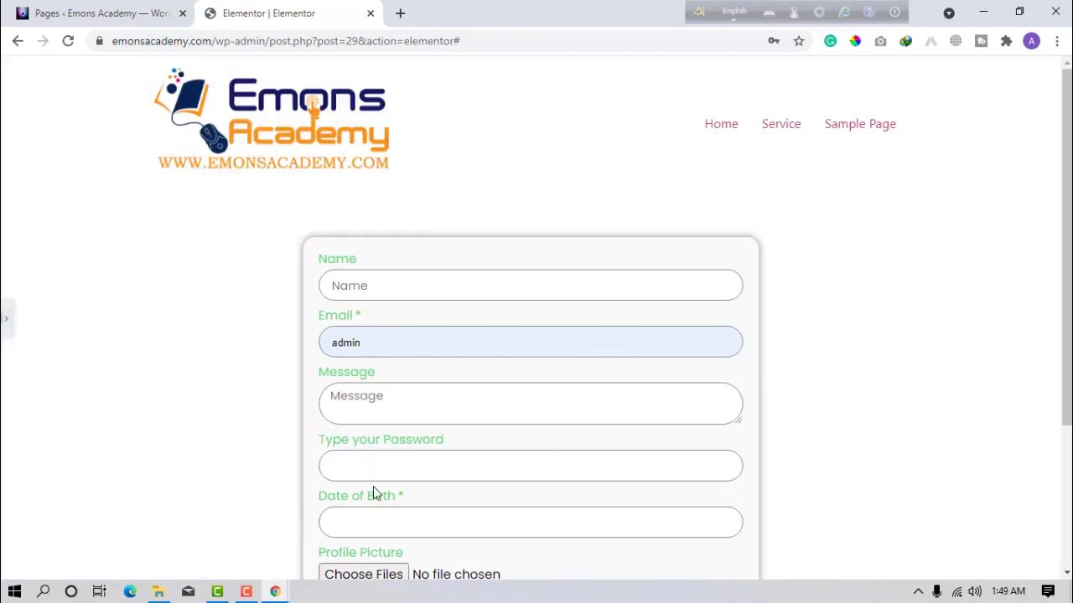
# Preview the rounded, shadowed form card, then restore the panel and save with UPDATE.
pyautogui.scroll(-2, 359, 496)
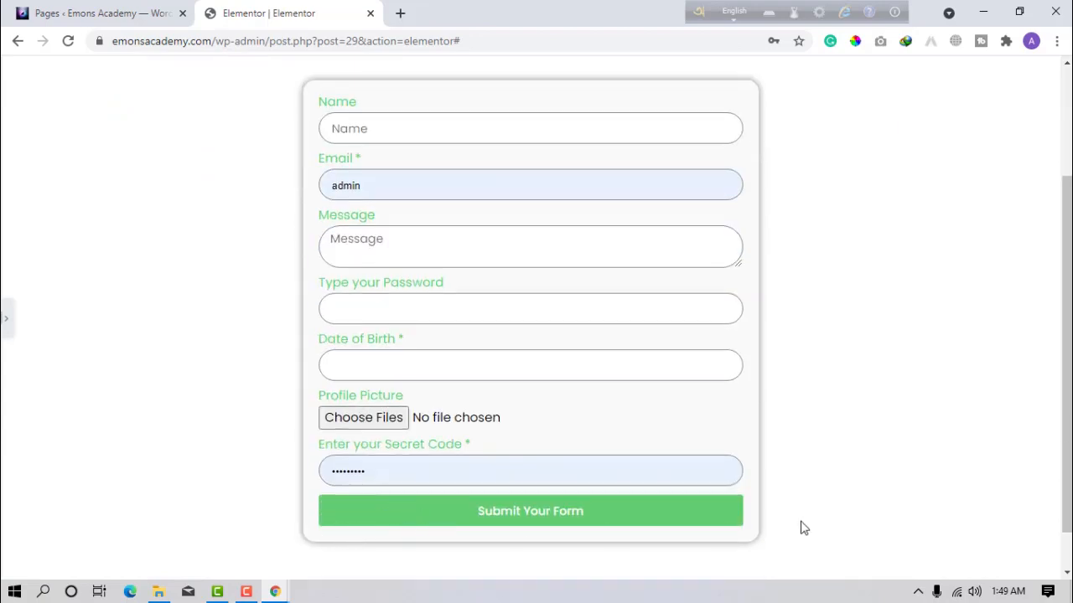
pyautogui.scroll(1, 842, 467)
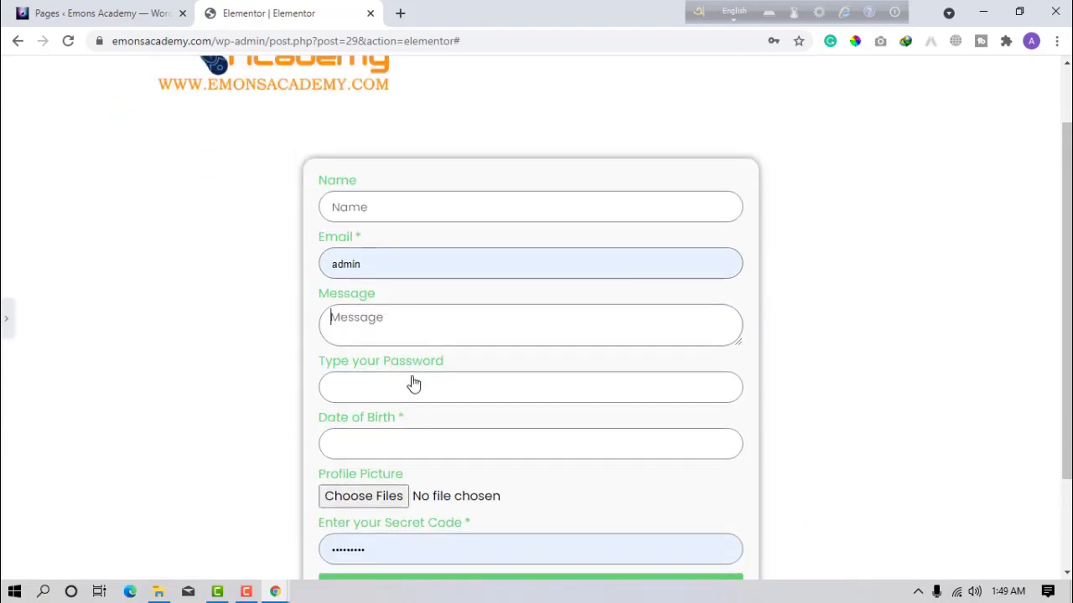
pyautogui.scroll(-2, 548, 452)
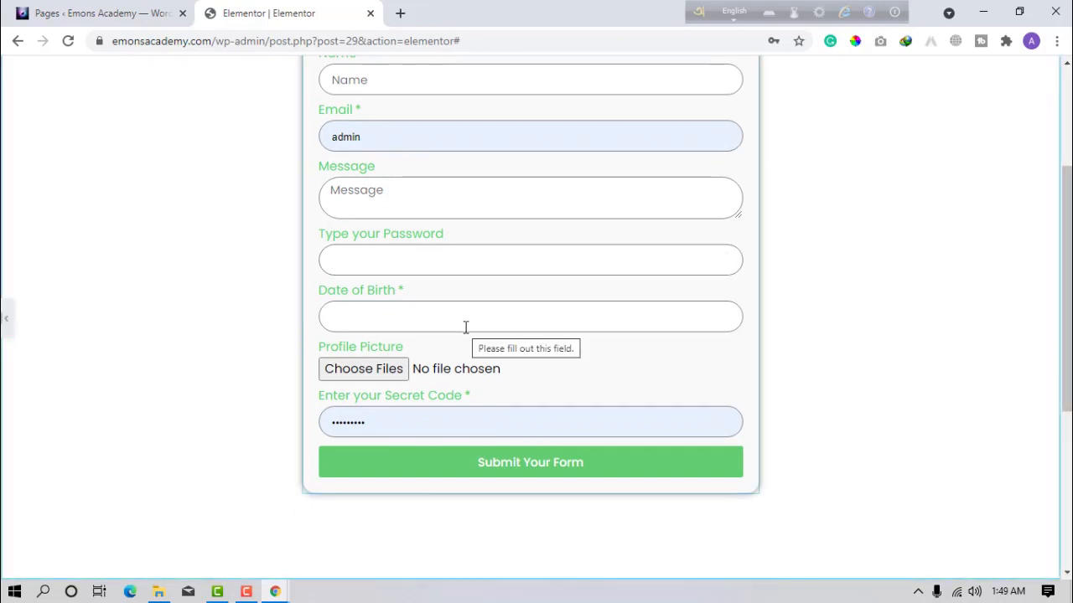
pyautogui.hotkey('ctrl', 'p')
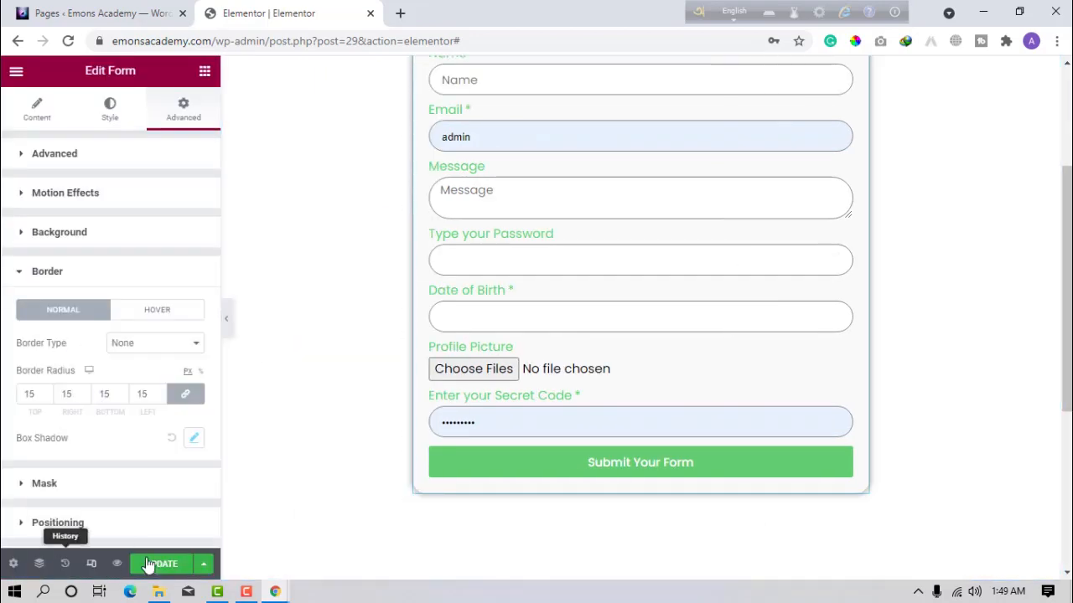
pyautogui.click(152, 573)
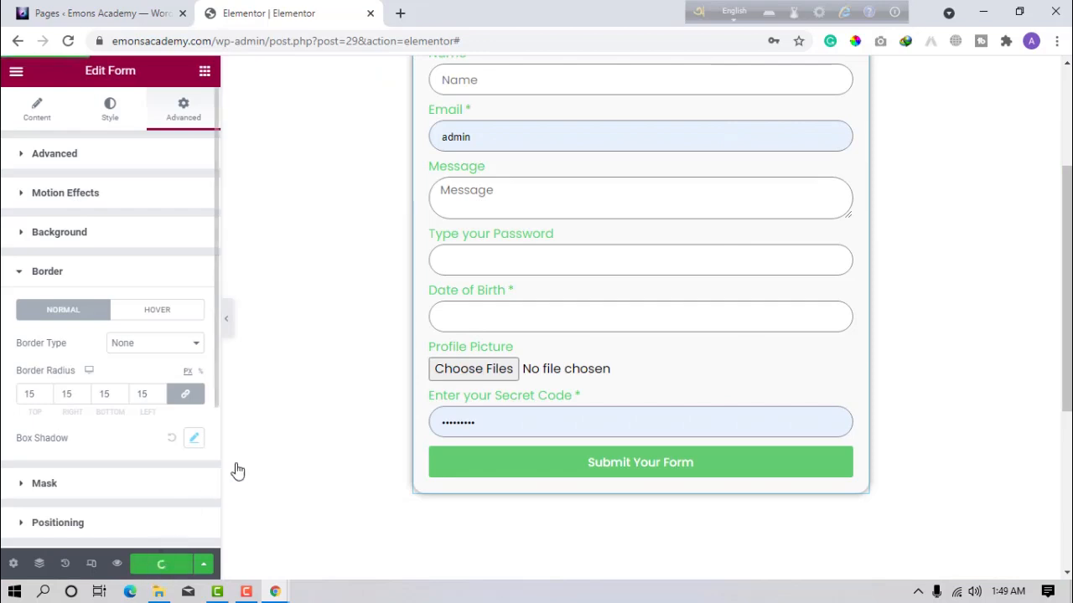
# Open the Elementor page's View link from the Pages list in an incognito window.
pyautogui.click(101, 13)
pyautogui.moveTo(517, 249)
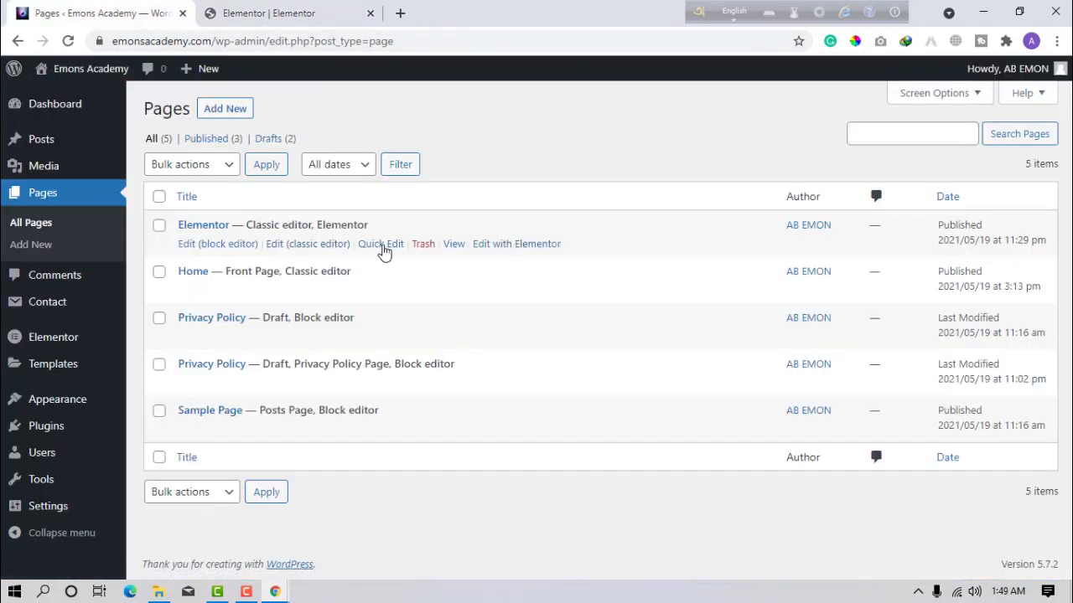
pyautogui.rightClick(462, 245)
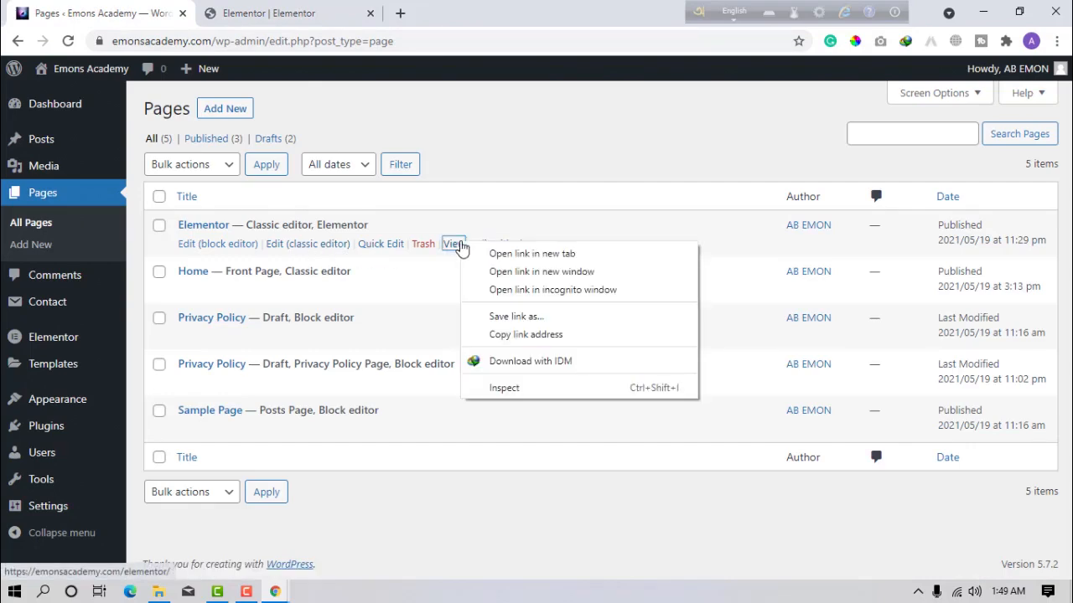
pyautogui.click(498, 291)
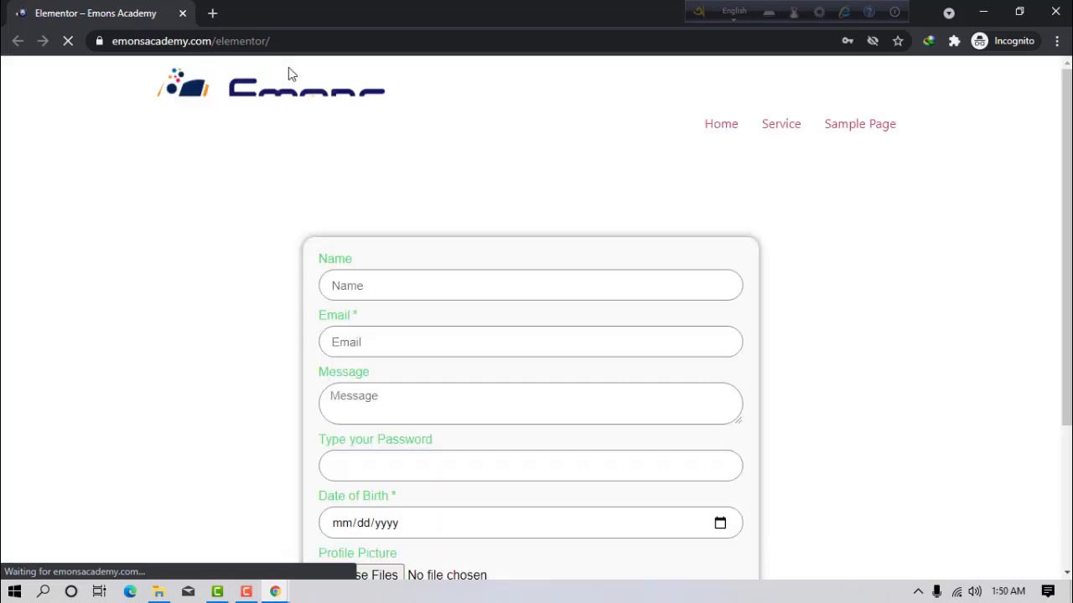
# Fill the Name field from a saved suggestion and enter the email address.
pyautogui.click(364, 285)
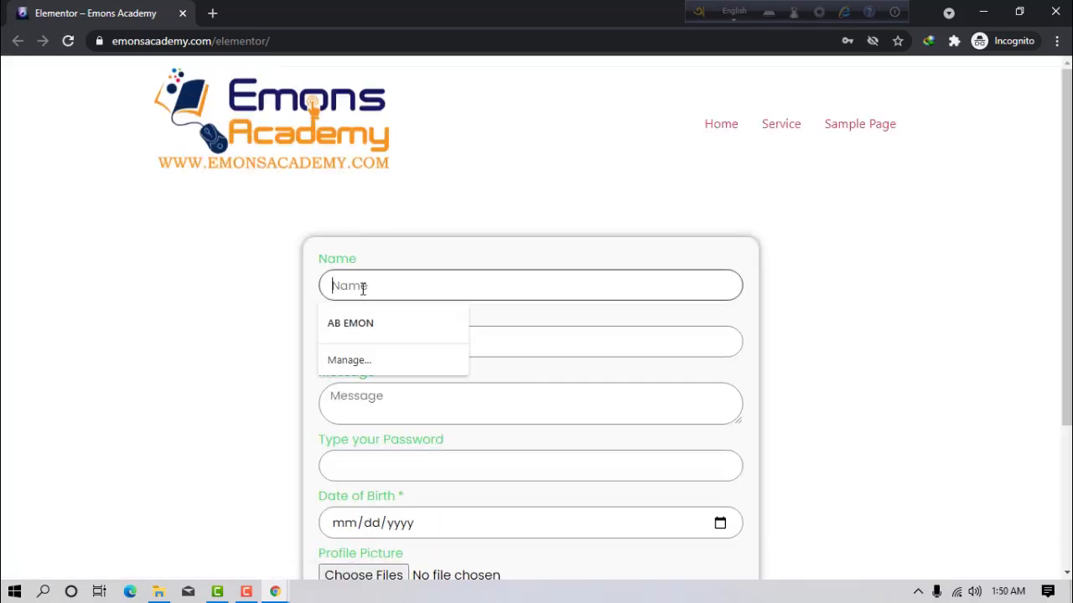
pyautogui.click(364, 322)
pyautogui.click(364, 341)
pyautogui.click(364, 342)
pyautogui.click(364, 344)
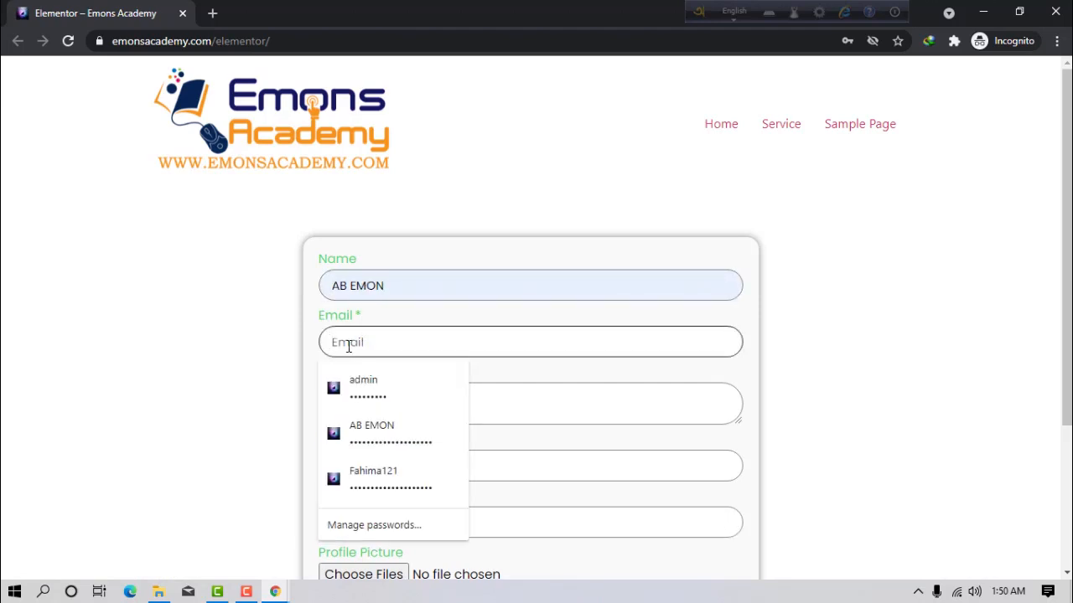
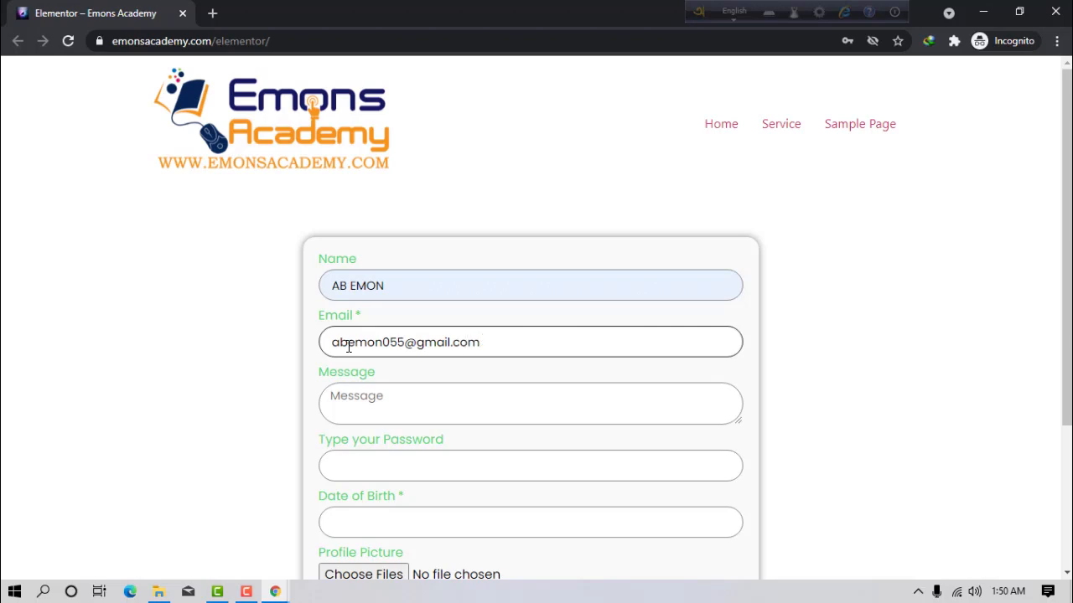
# Enter a message and a password, and pick May 10, 2021 as Date of Birth.
pyautogui.click(381, 405)
pyautogui.write('Hi')
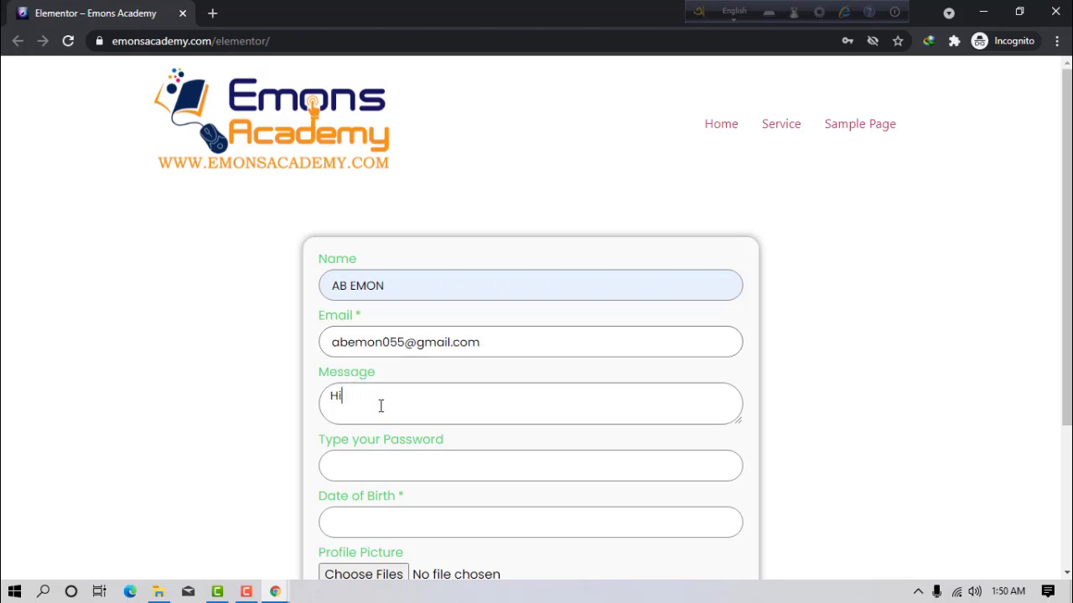
pyautogui.click(397, 466)
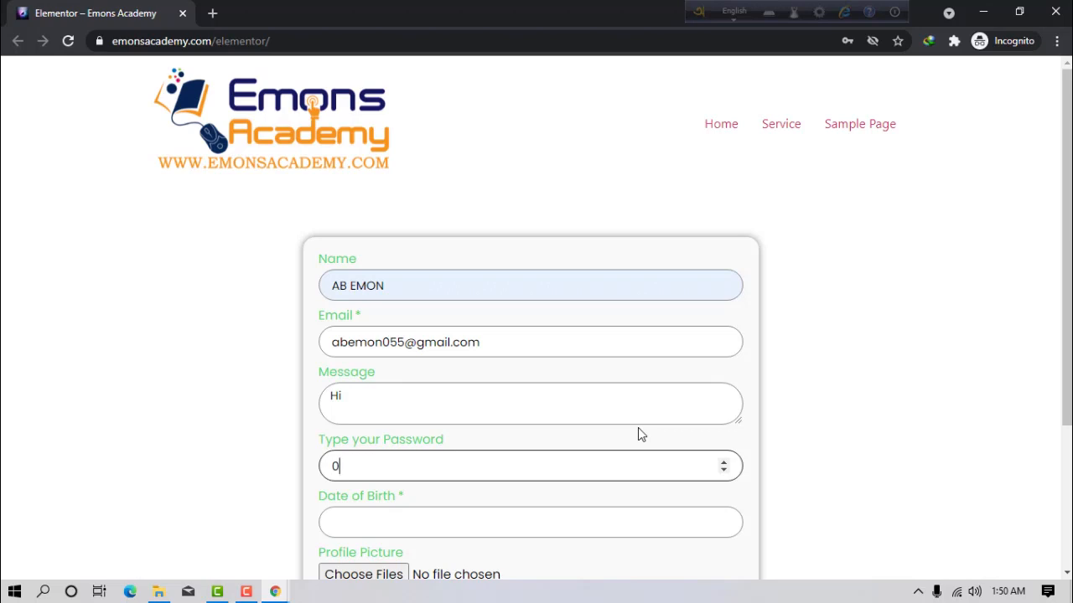
pyautogui.write('001')
pyautogui.click(563, 526)
pyautogui.click(365, 404)
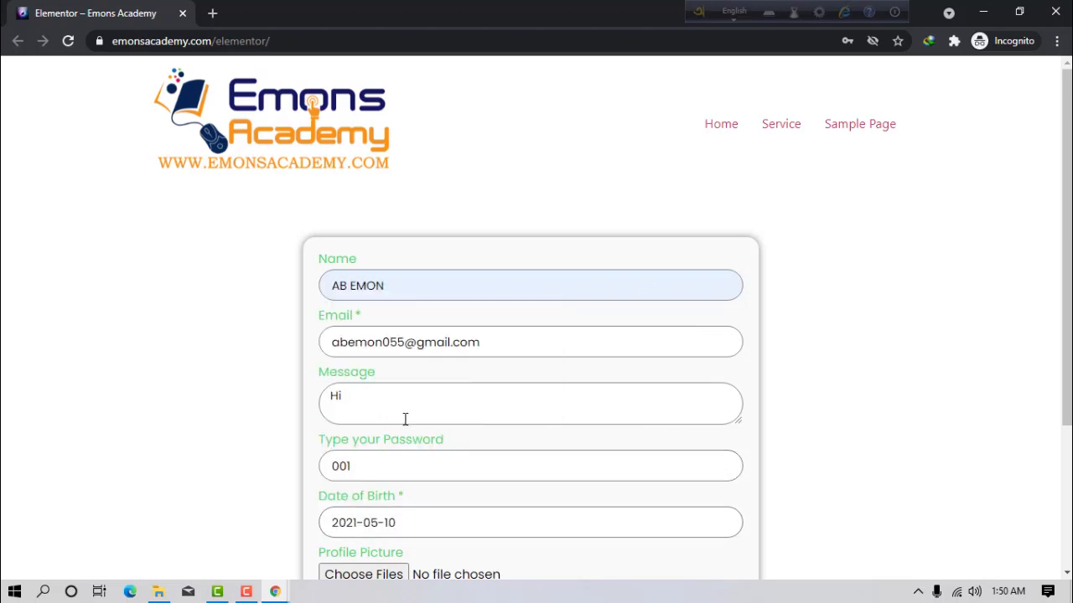
# Fill Secret Code from a saved entry and submit the form.
pyautogui.scroll(-1, 426, 521)
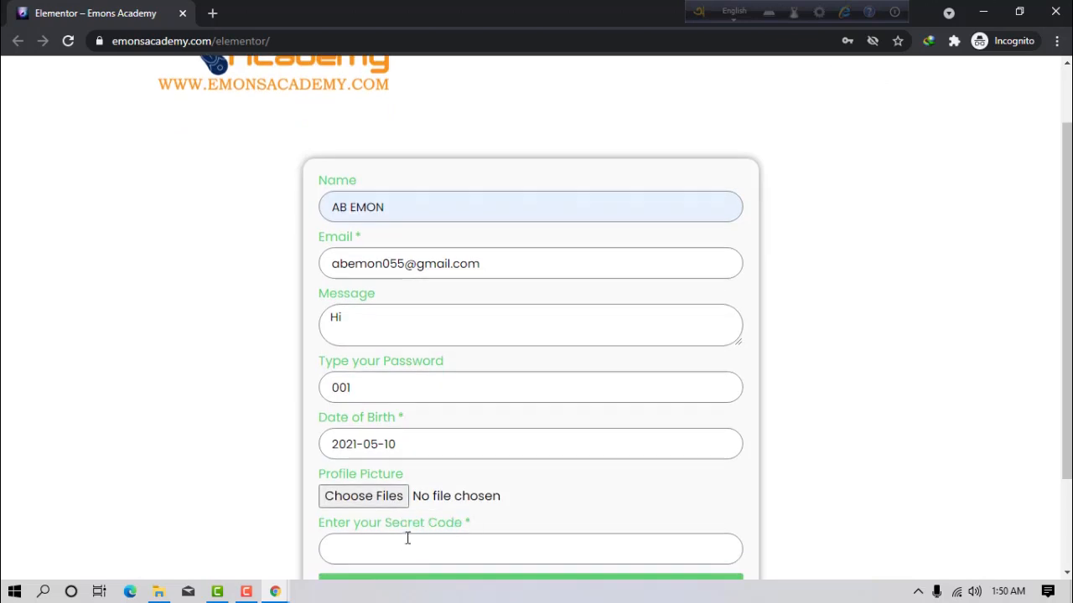
pyautogui.click(407, 540)
pyautogui.click(395, 411)
pyautogui.scroll(-2, 559, 514)
pyautogui.click(507, 469)
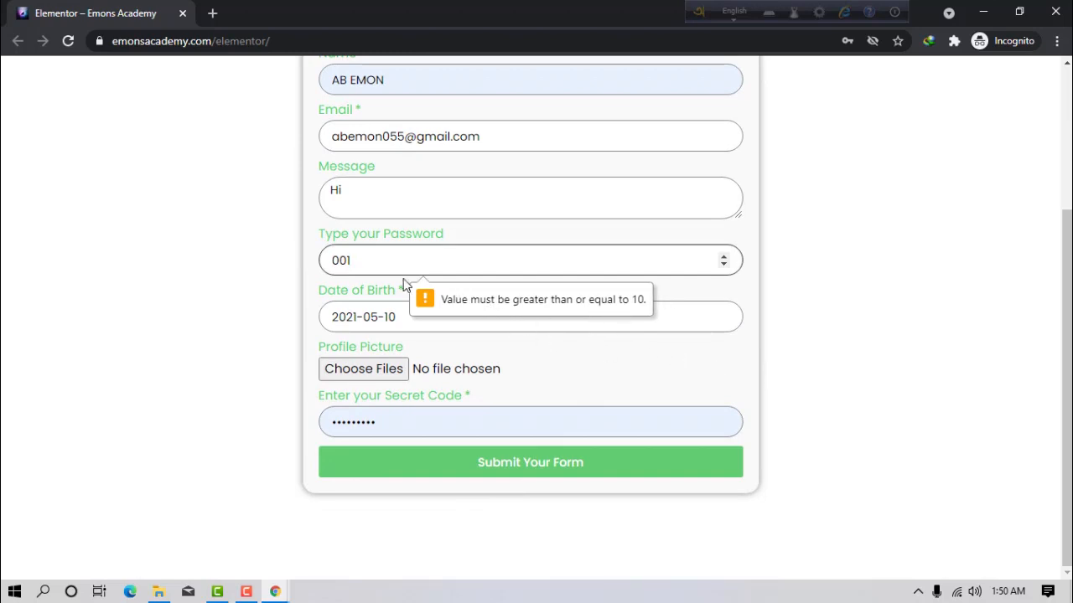
# Replace the rejected password, resubmit the form successfully, and minimize the incognito window.
pyautogui.hotkey('ctrl', 'a')
pyautogui.write('5')
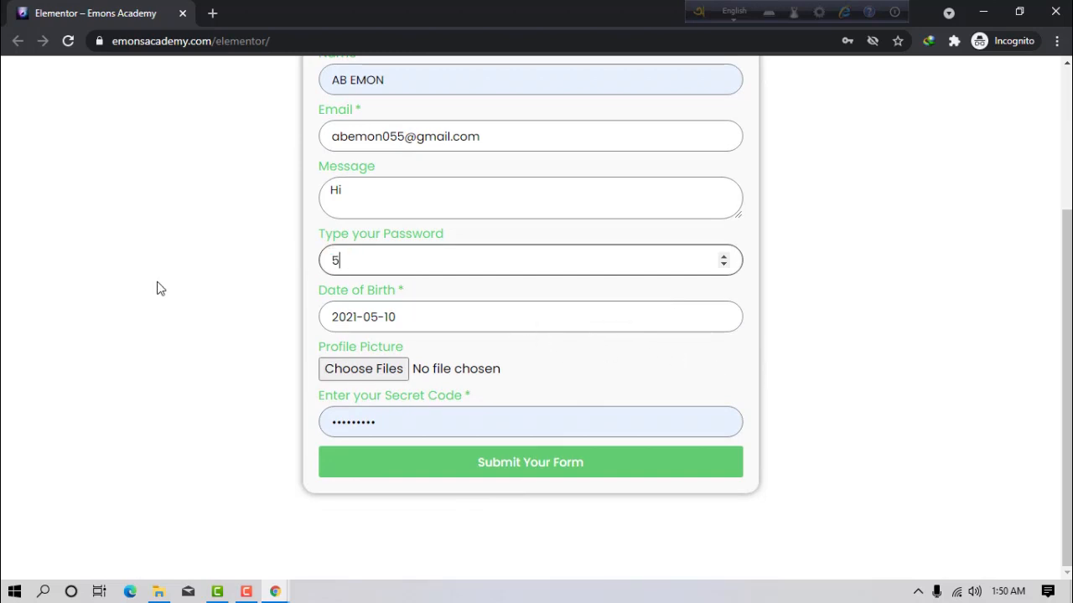
pyautogui.write('0')
pyautogui.click(549, 461)
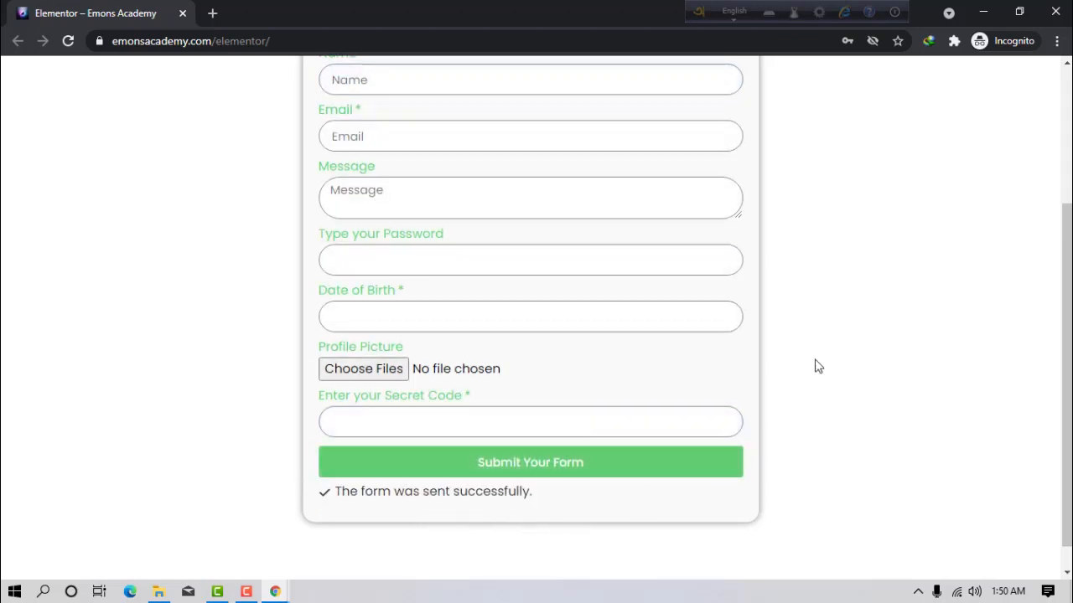
pyautogui.click(983, 14)
# In a new tab, load the Gmail inbox via the 'cpc' address-bar suggestion.
pyautogui.click(402, 15)
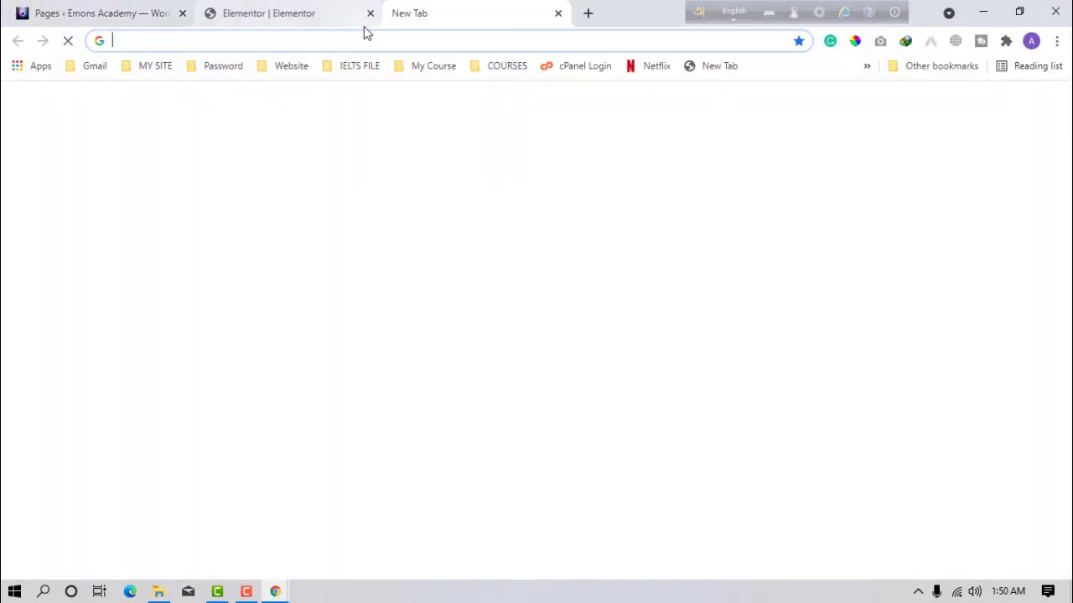
pyautogui.write('cpc')
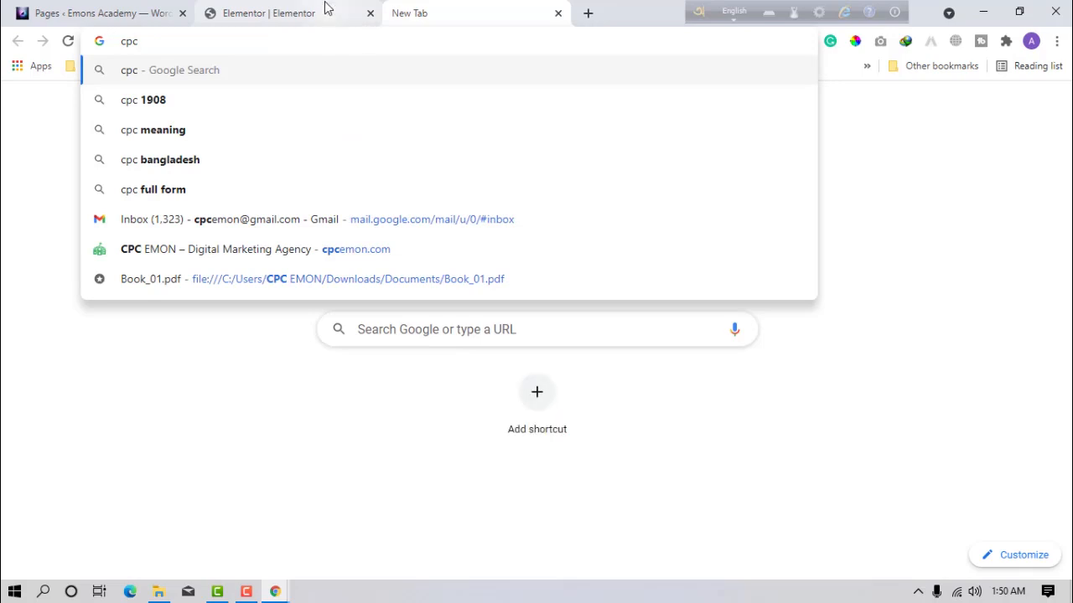
pyautogui.click(246, 219)
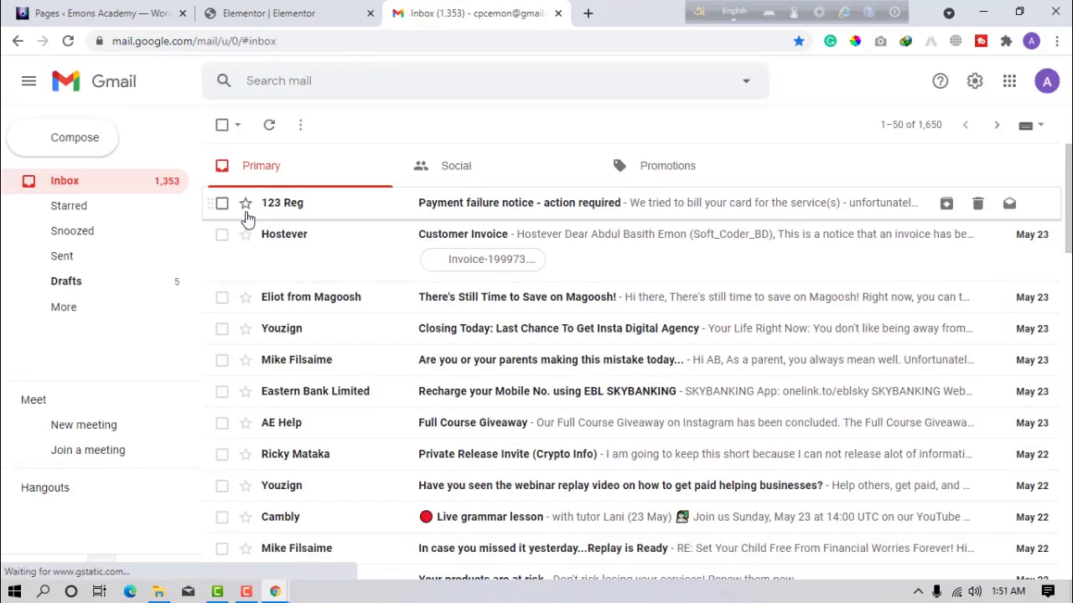
# Check the Spam folder, then return to the Inbox and refresh it twice.
pyautogui.click(35, 307)
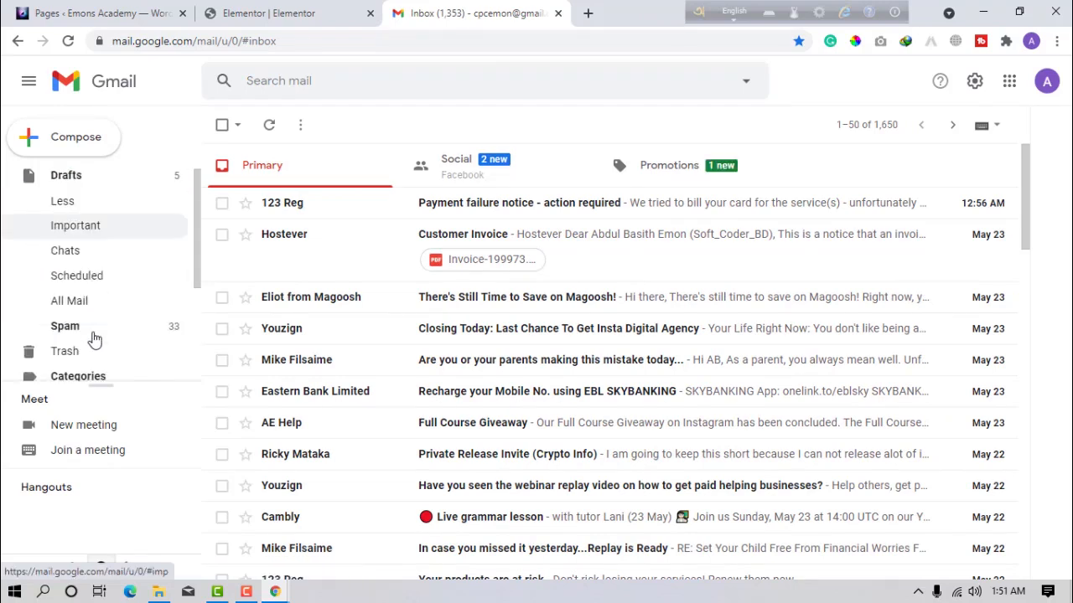
pyautogui.scroll(-1, 95, 340)
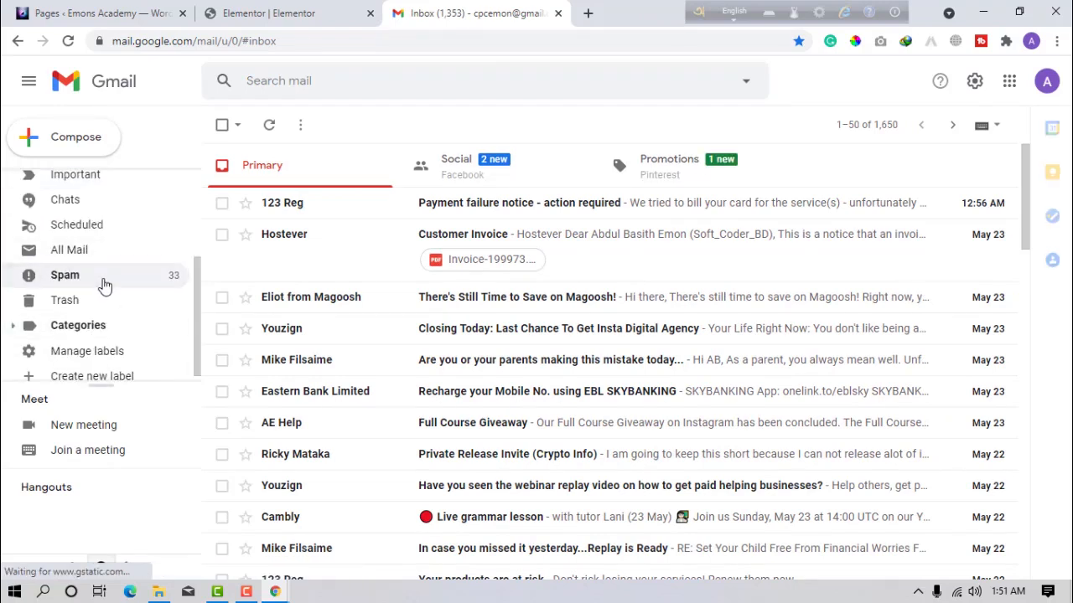
pyautogui.click(103, 286)
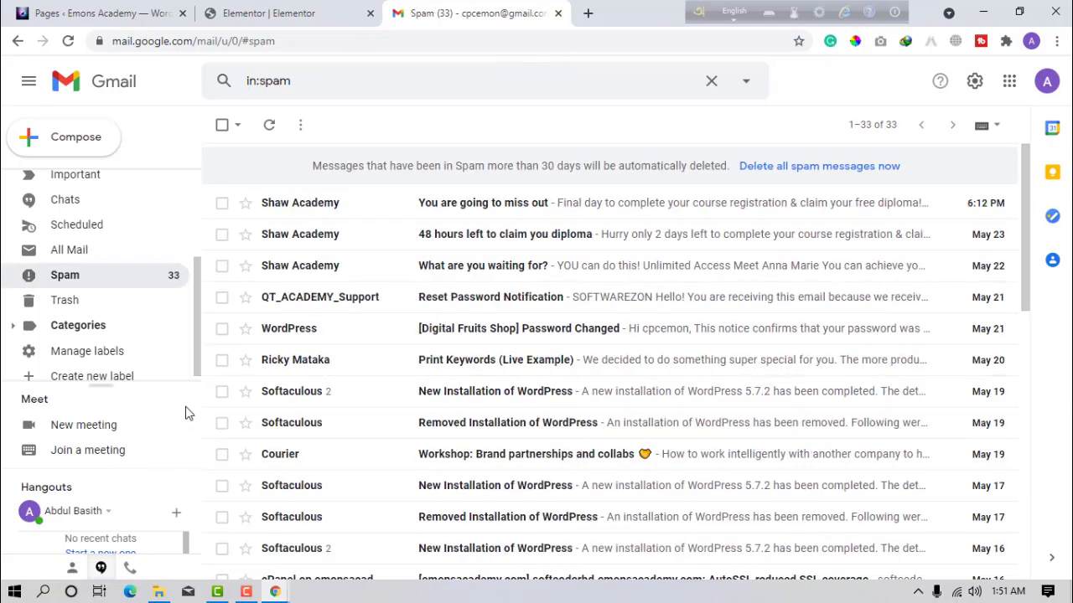
pyautogui.scroll(3, 106, 241)
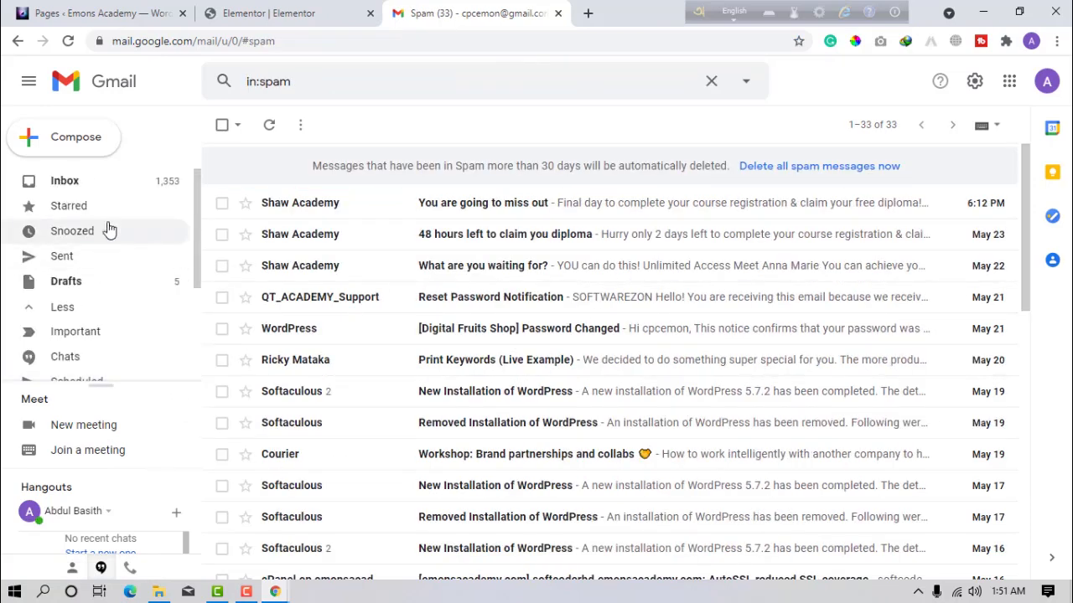
pyautogui.click(127, 181)
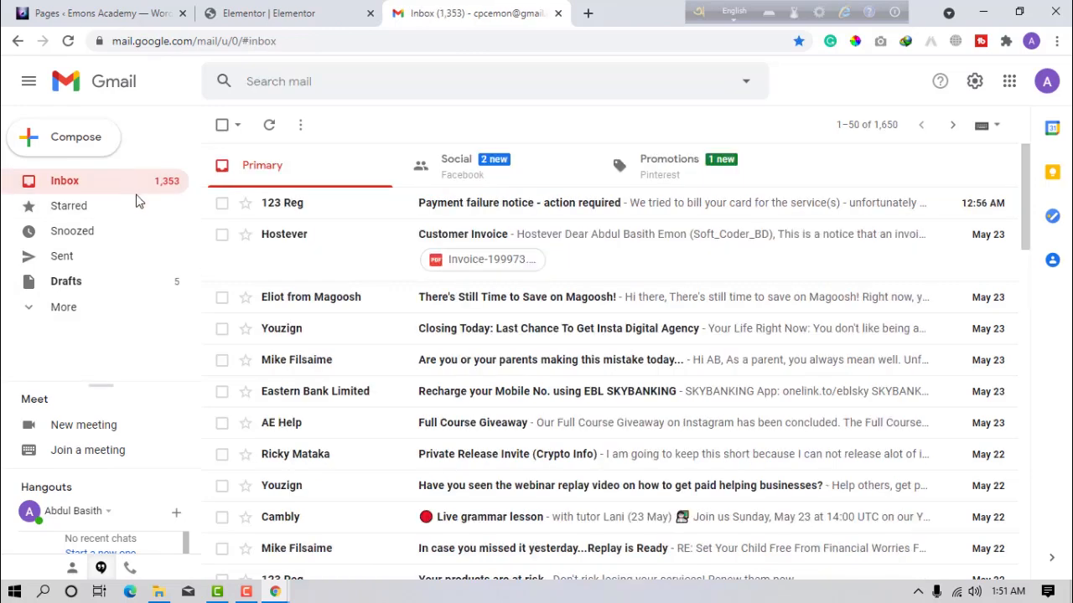
pyautogui.click(263, 130)
pyautogui.click(259, 136)
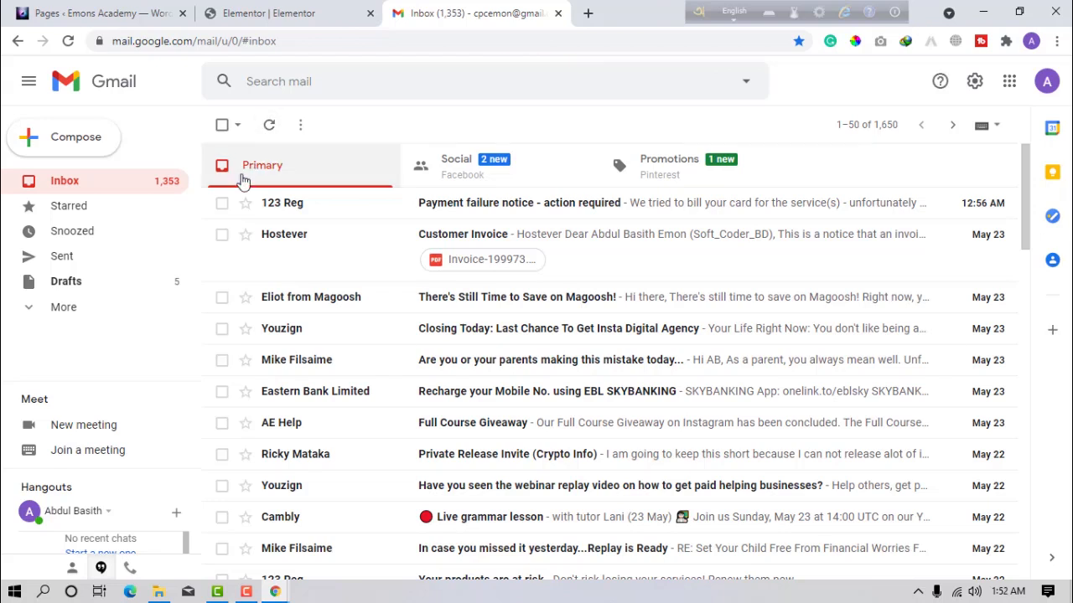
# Look in Drafts and Spam, then reload Gmail on the Spam folder.
pyautogui.click(70, 310)
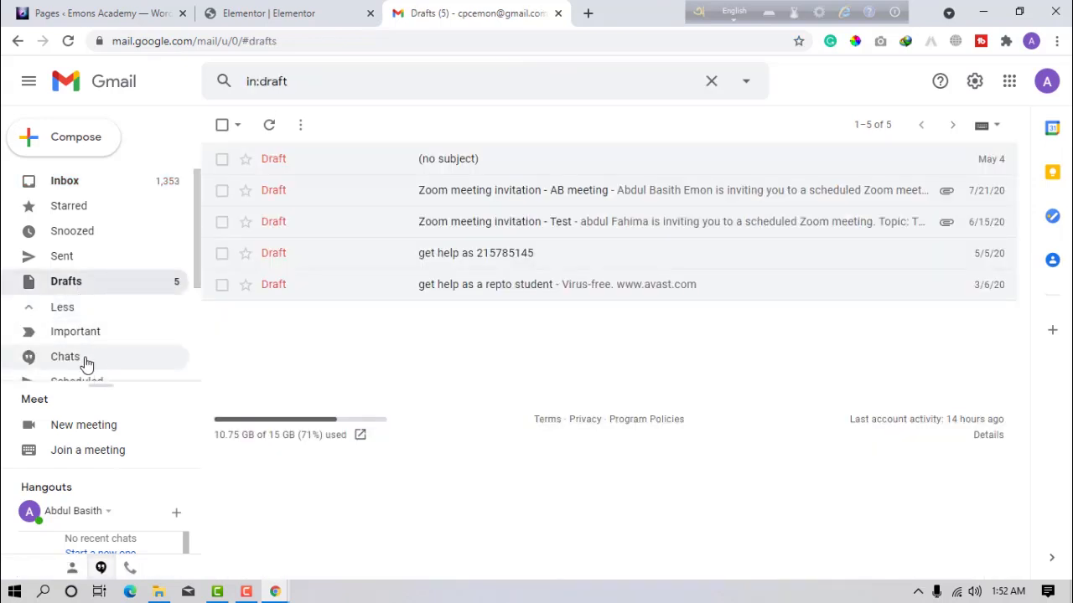
pyautogui.scroll(-3, 83, 345)
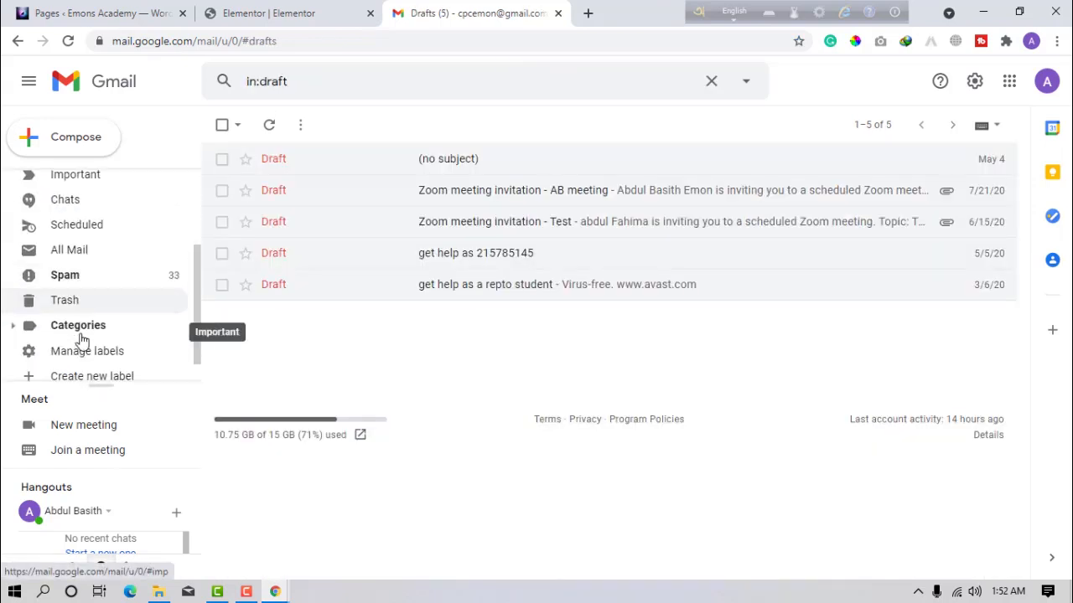
pyautogui.click(74, 279)
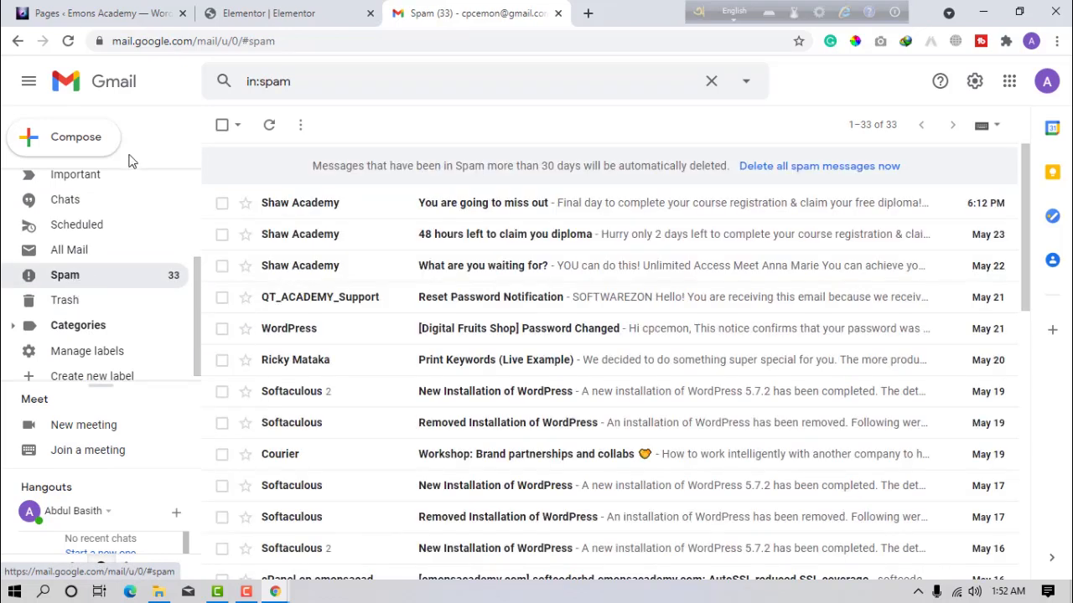
pyautogui.click(68, 40)
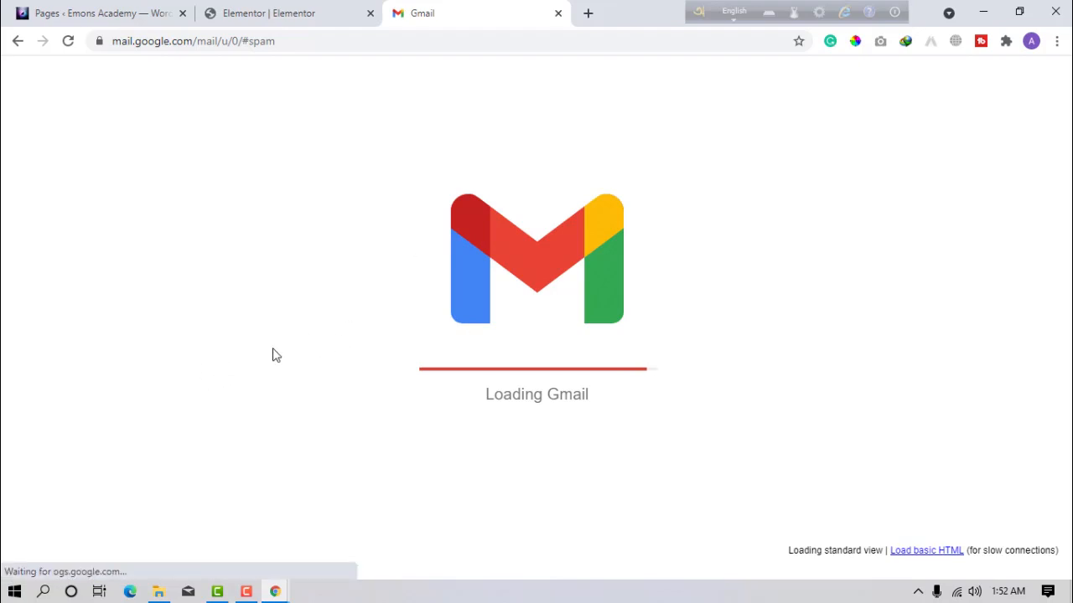
# Switch back and forth between the Elementor editor and Gmail tabs to compare them.
pyautogui.click(326, 21)
pyautogui.click(455, 23)
pyautogui.click(335, 23)
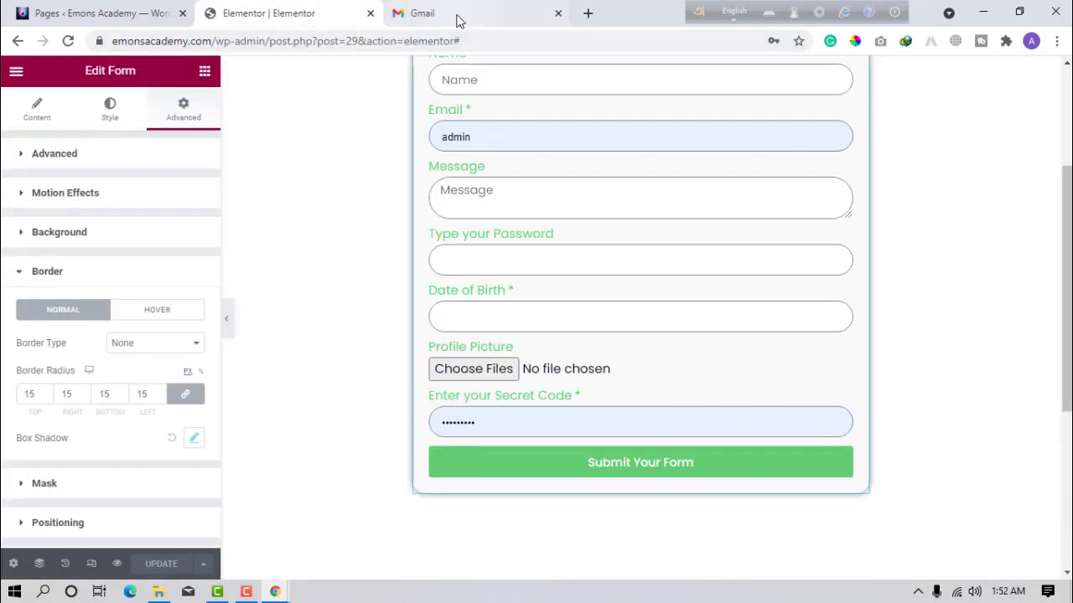
pyautogui.click(459, 21)
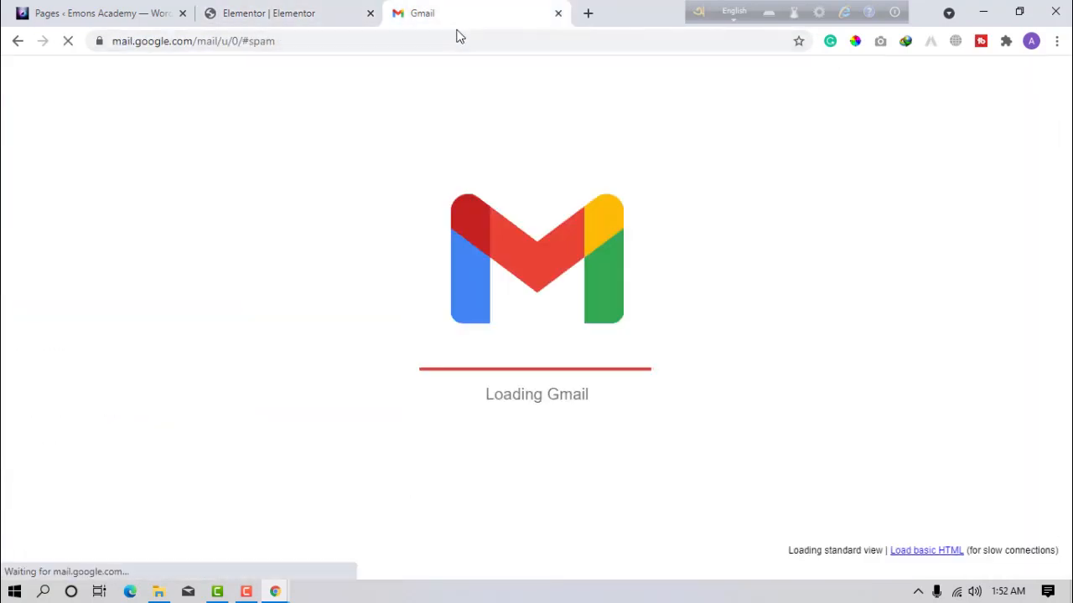
pyautogui.click(311, 8)
pyautogui.click(419, 8)
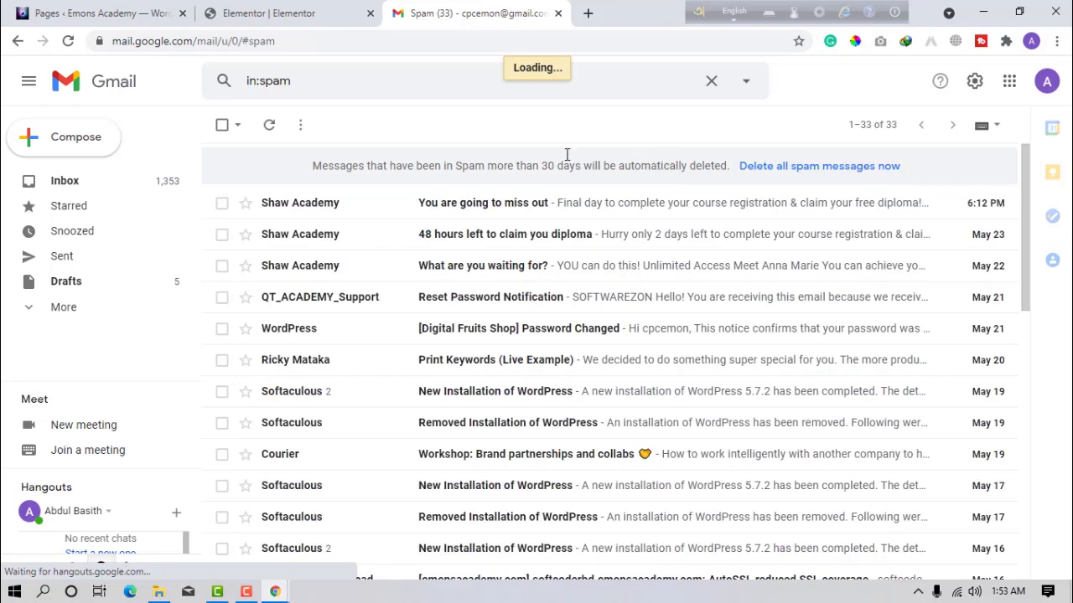
pyautogui.click(315, 18)
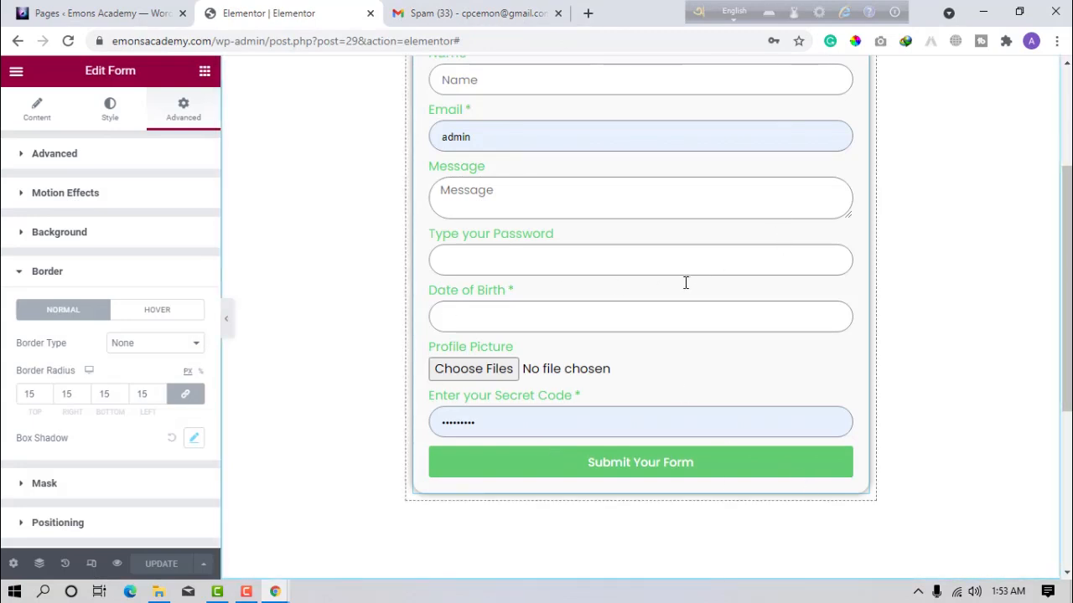
pyautogui.scroll(1, 1037, 442)
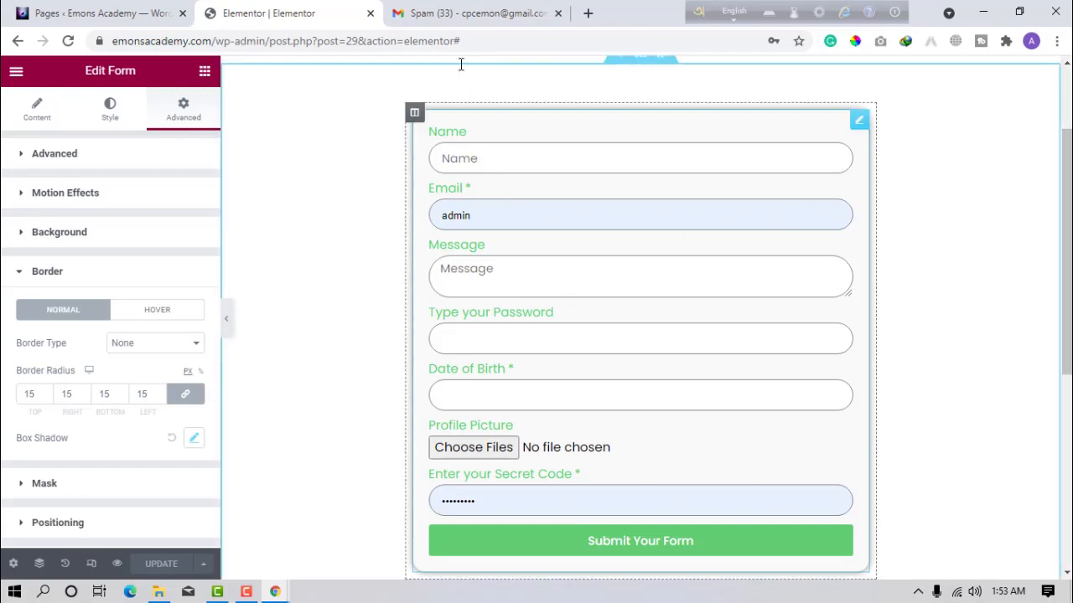
# Close the Gmail tab with Ctrl+W, leaving the Elementor editor showing.
pyautogui.click(466, 15)
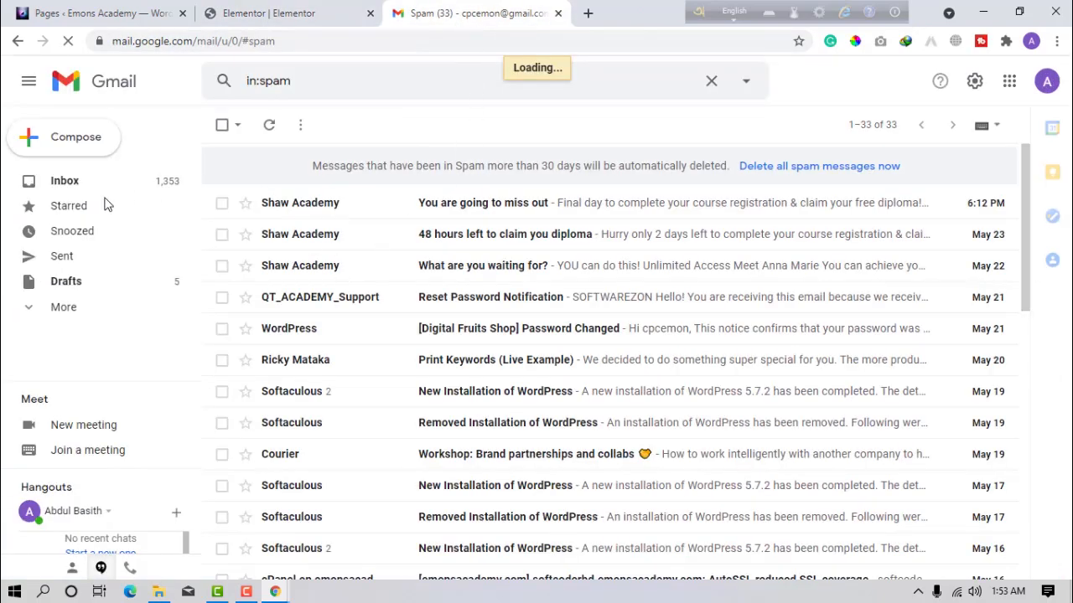
pyautogui.click(259, 16)
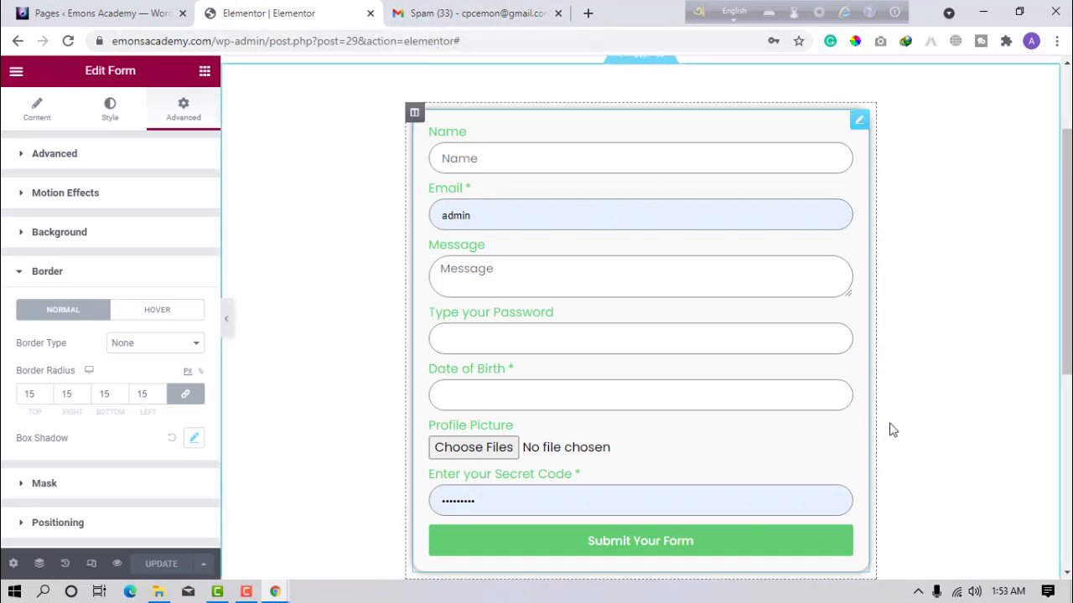
pyautogui.click(494, 13)
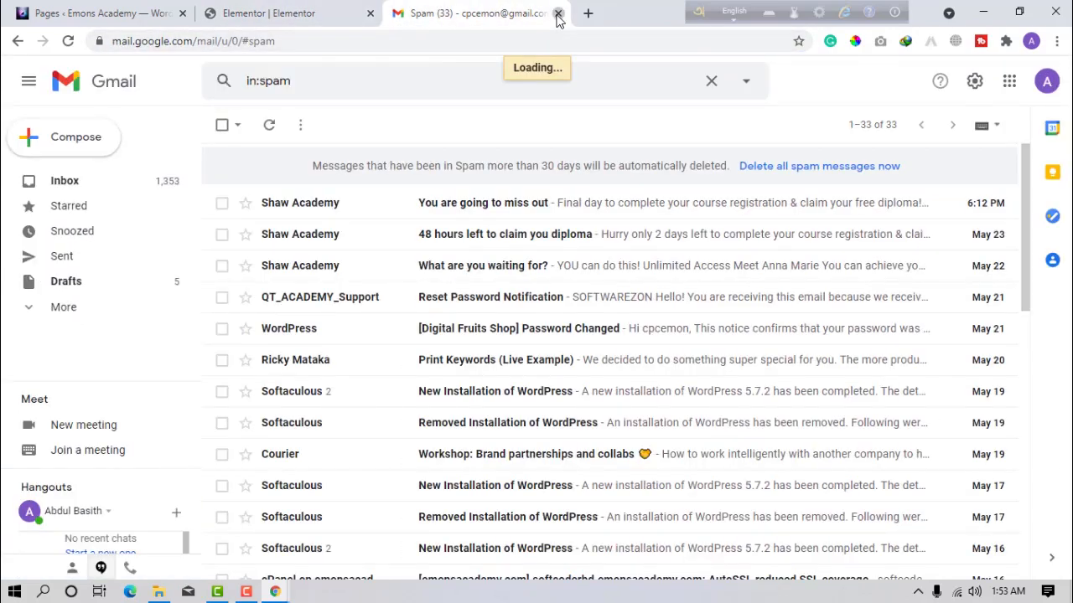
pyautogui.hotkey('ctrl', 'w')
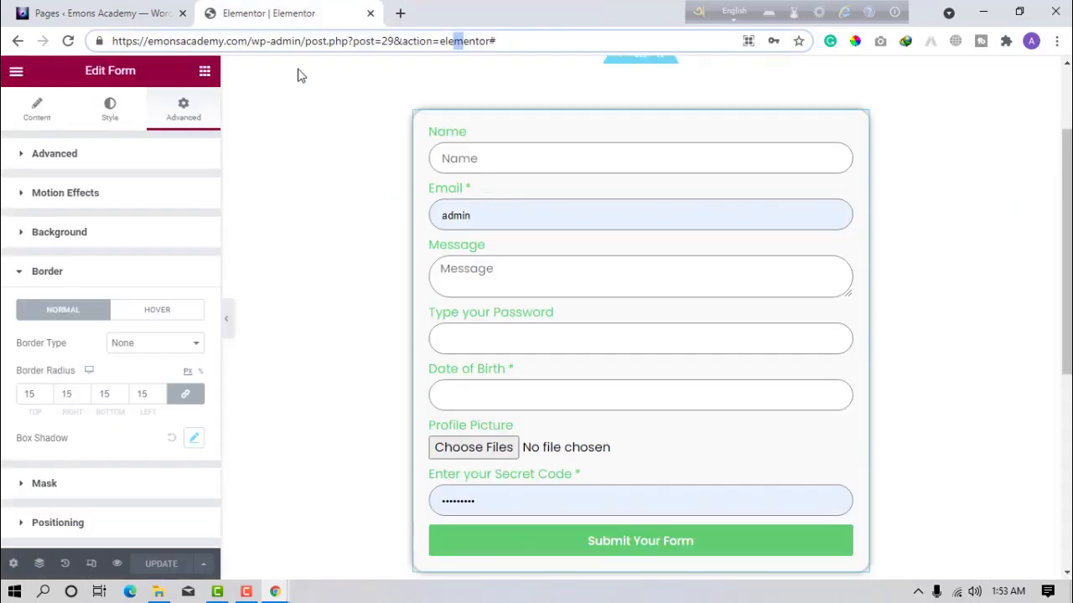